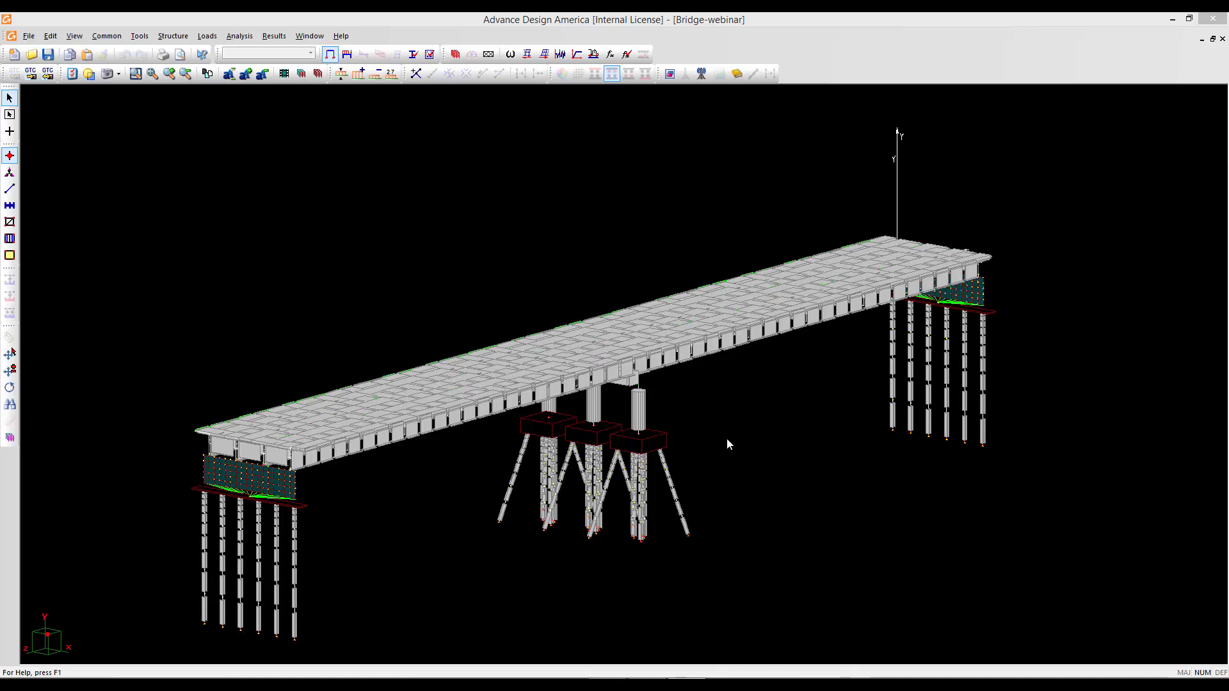
mouse_move(727, 438)
middle_mouse_down()
mouse_move(721, 428)
mouse_move(733, 439)
middle_mouse_up()
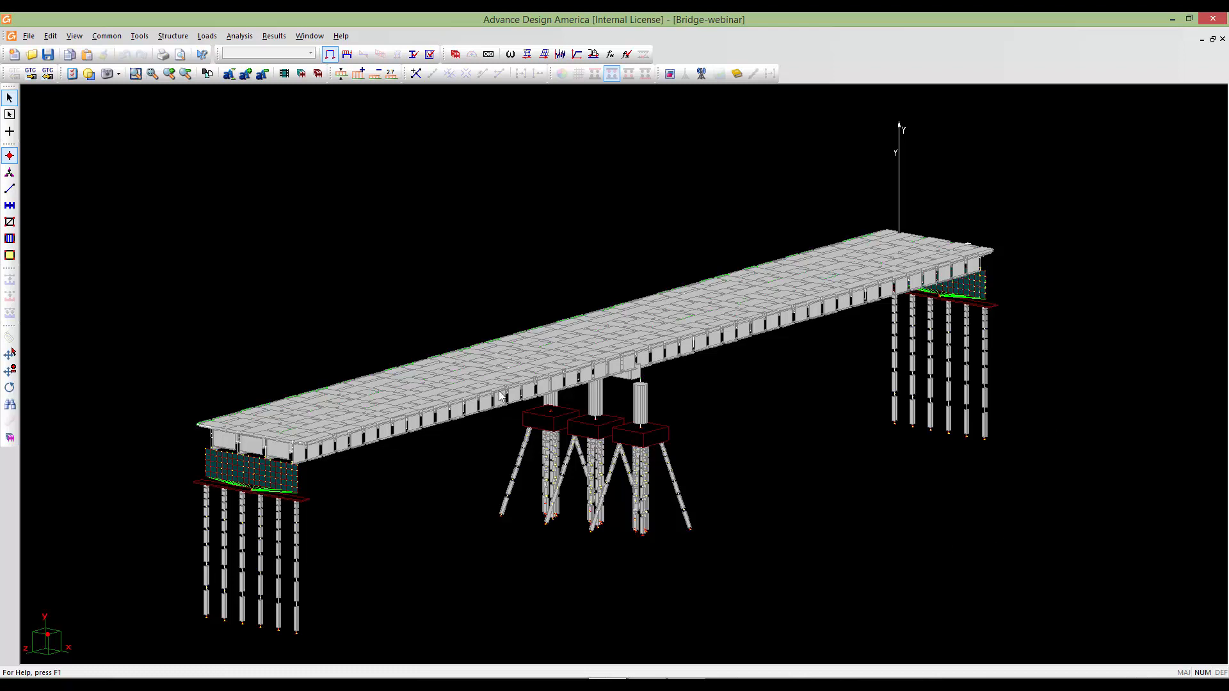
middle_click_drag(500, 392, 580, 396)
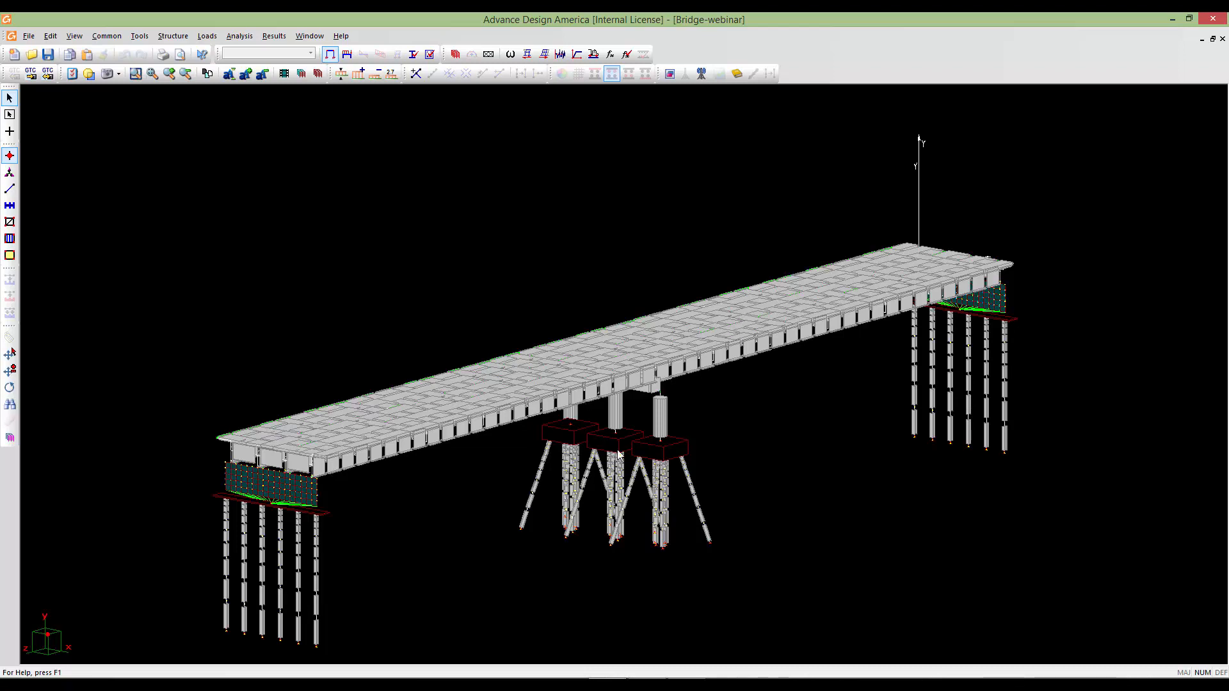
middle_click_drag(613, 407, 605, 383)
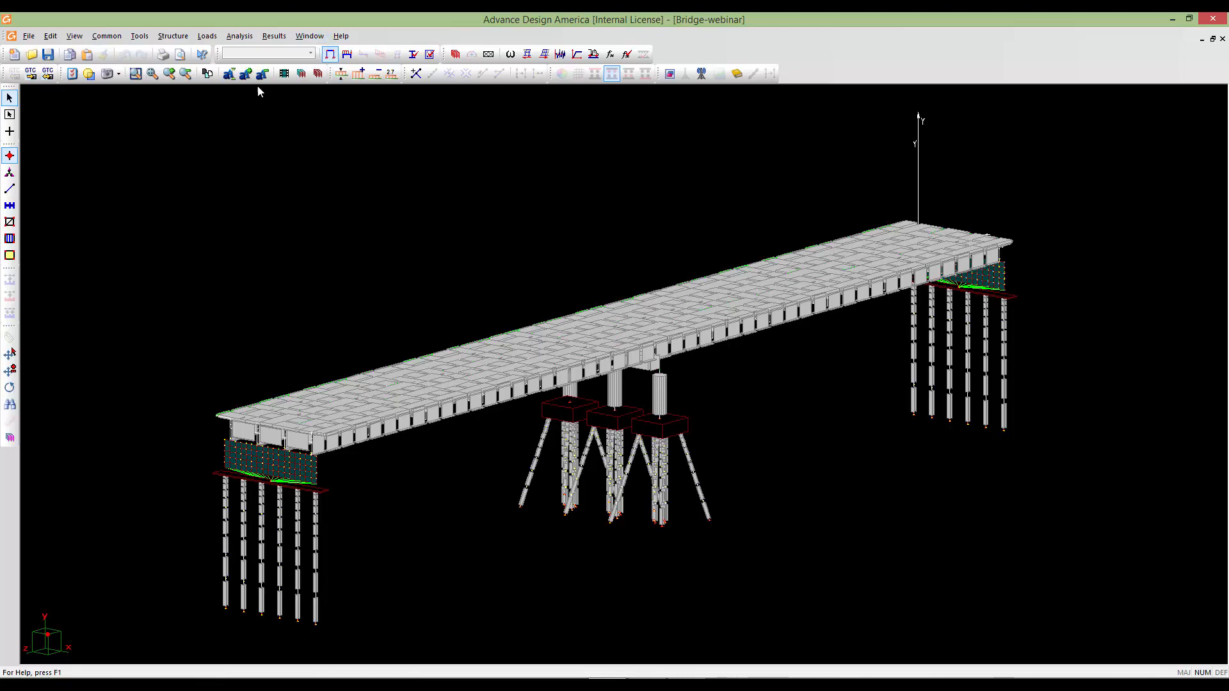
Open the load combination definitions and add a new combination named Mass at the end of the list.
left_click(208, 38)
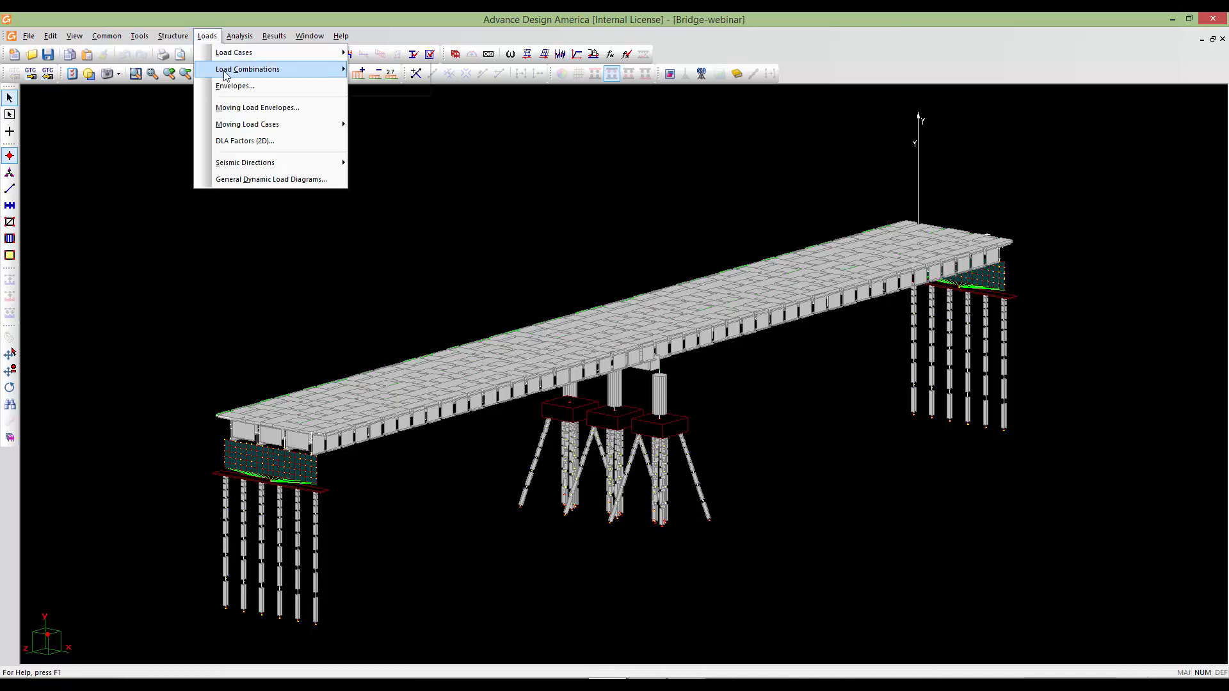
mouse_move(248, 72)
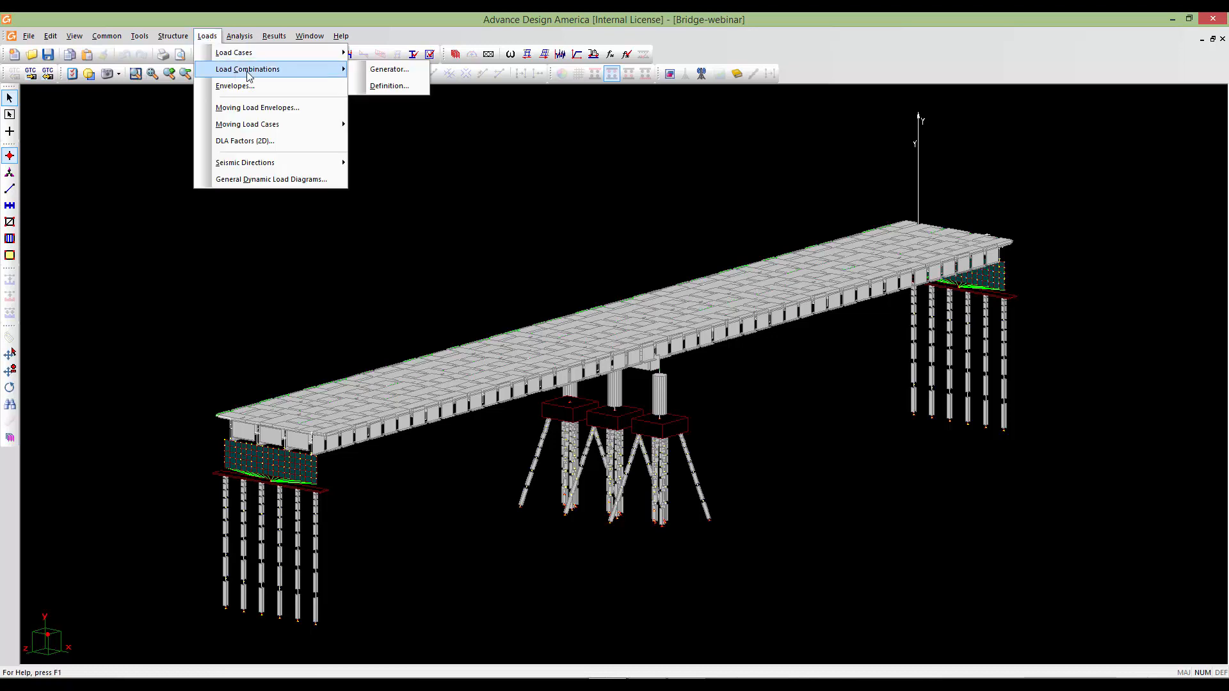
left_click(392, 86)
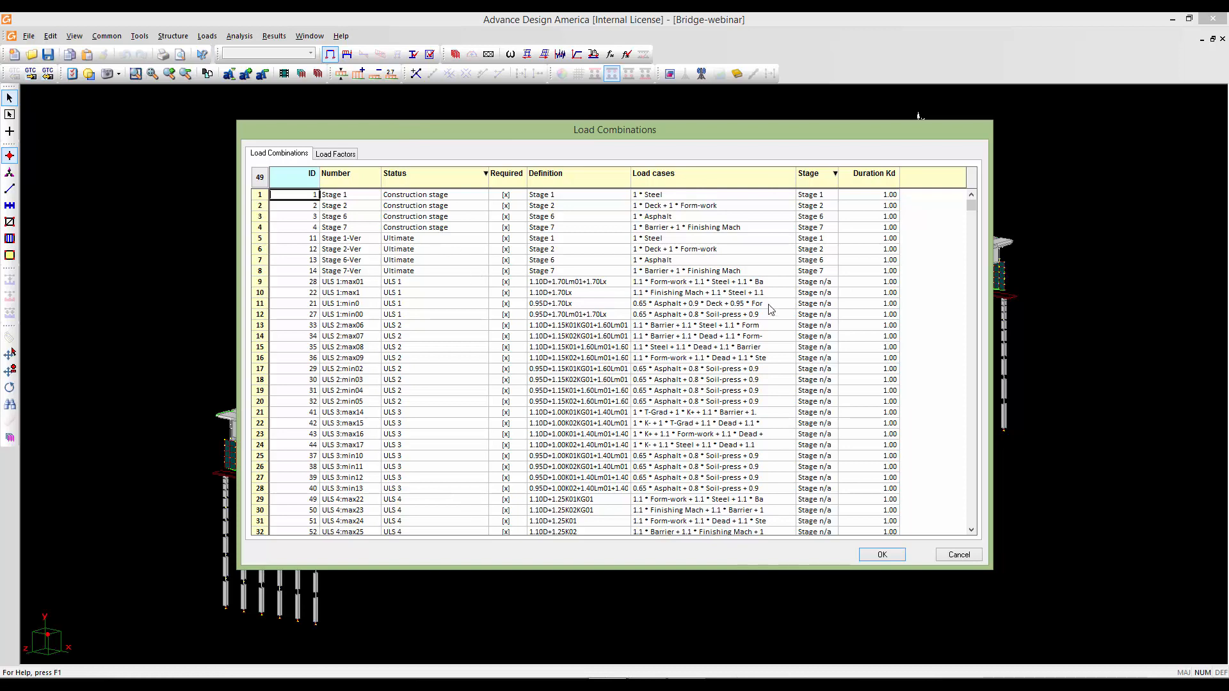
scroll(506, 425, "down", 4)
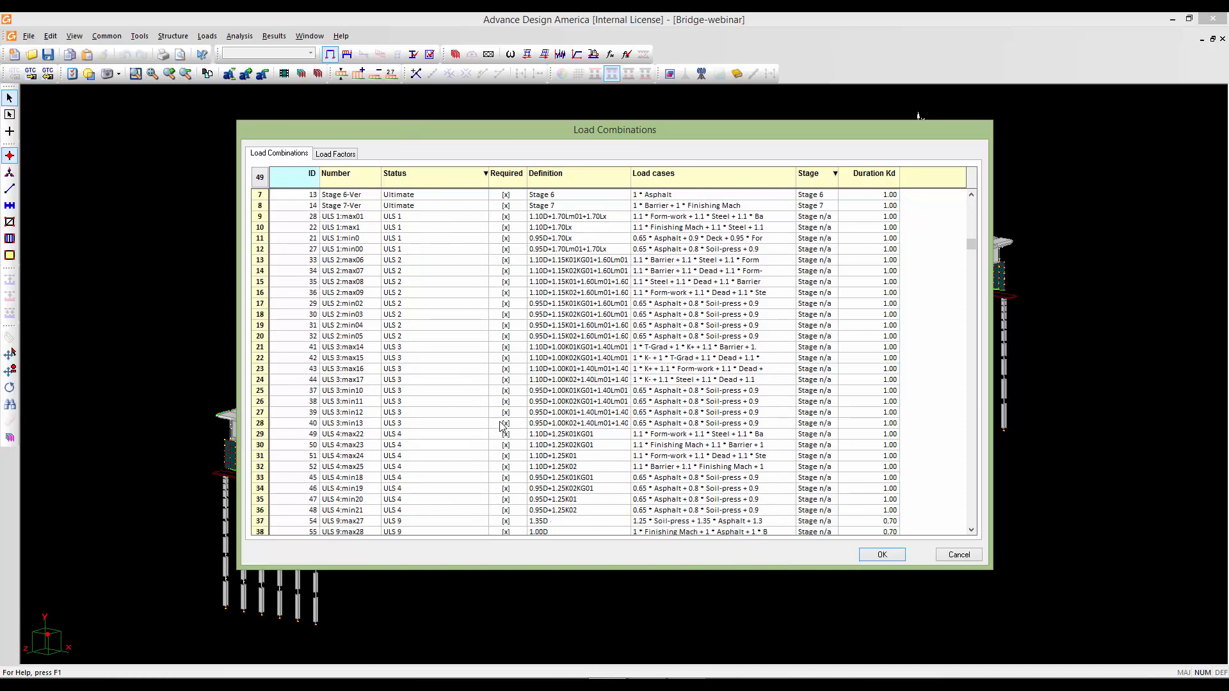
scroll(505, 426, "down", 6)
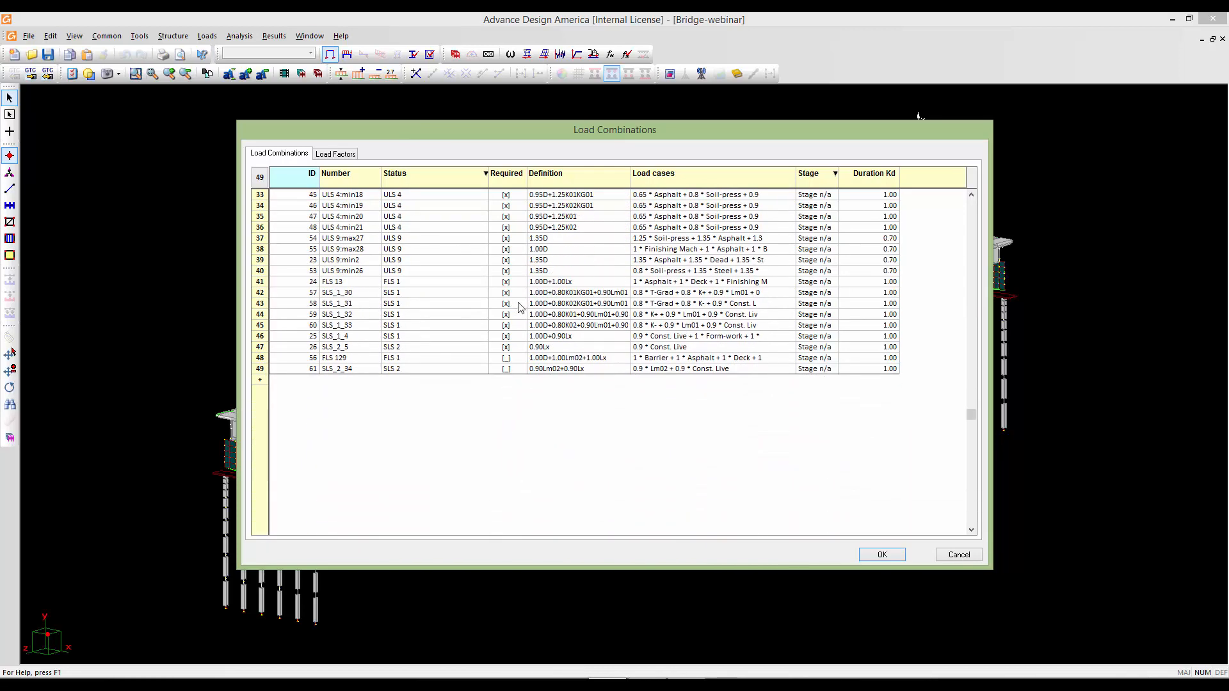
scroll(648, 302, "up", 1)
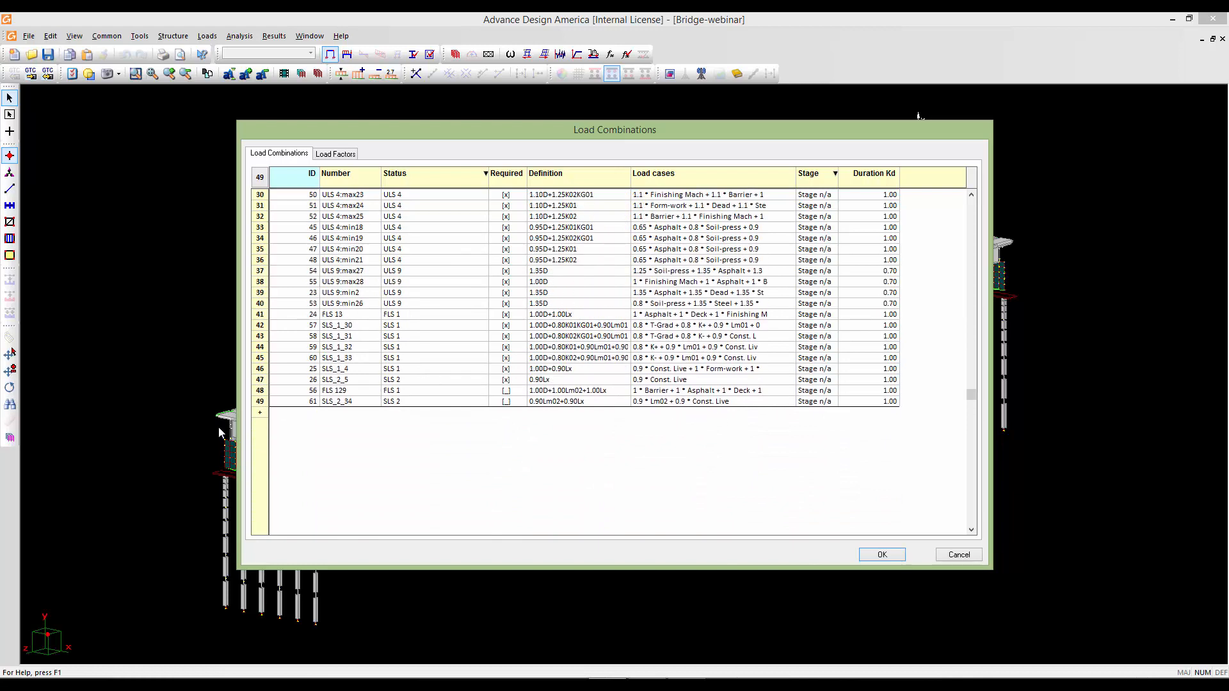
left_click(262, 416)
left_click(334, 411)
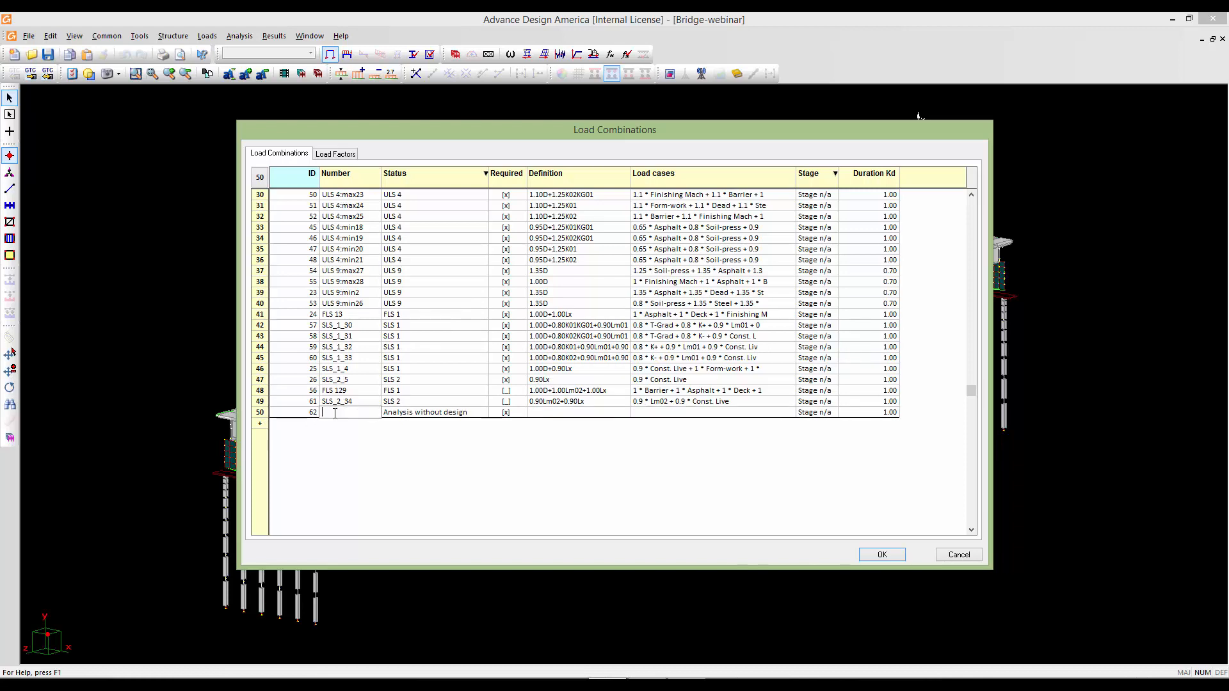
type("Mass")
Set the status of the new Mass combination to Mass, from the Without code group.
left_click(433, 414)
left_click(433, 414)
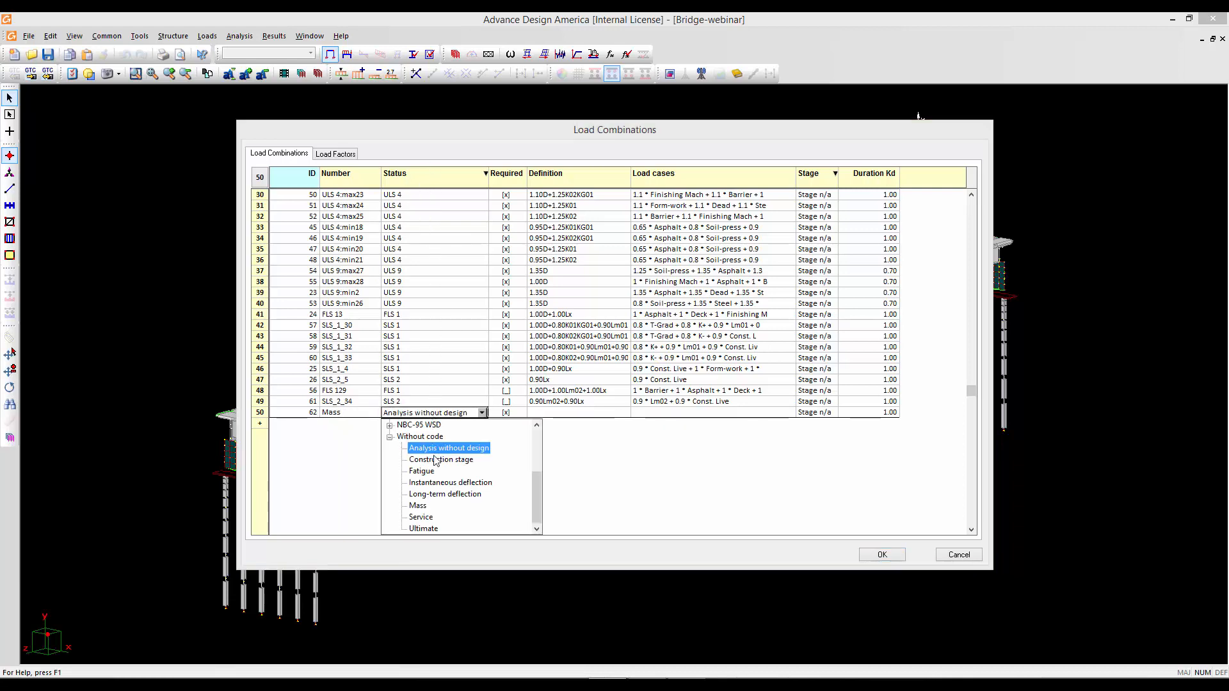
left_click(418, 505)
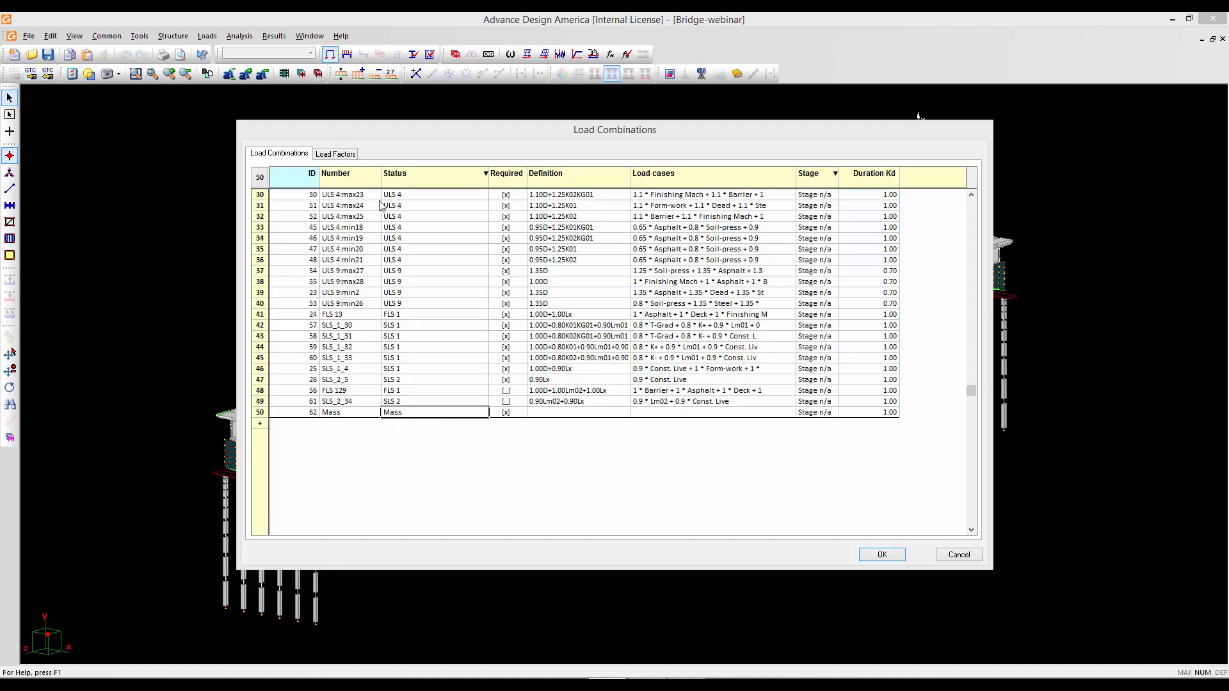
left_click(368, 132)
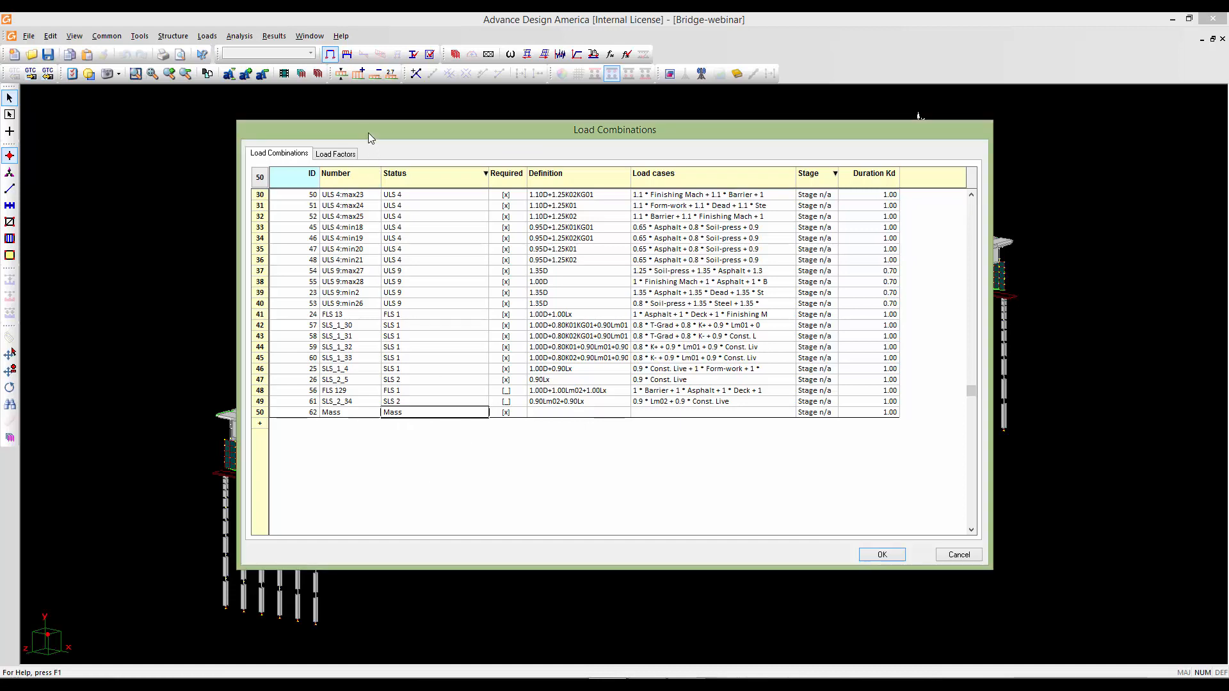
In the load factors of the Mass combination, add the Asphalt load case with a factor of 1.00.
left_click(331, 159)
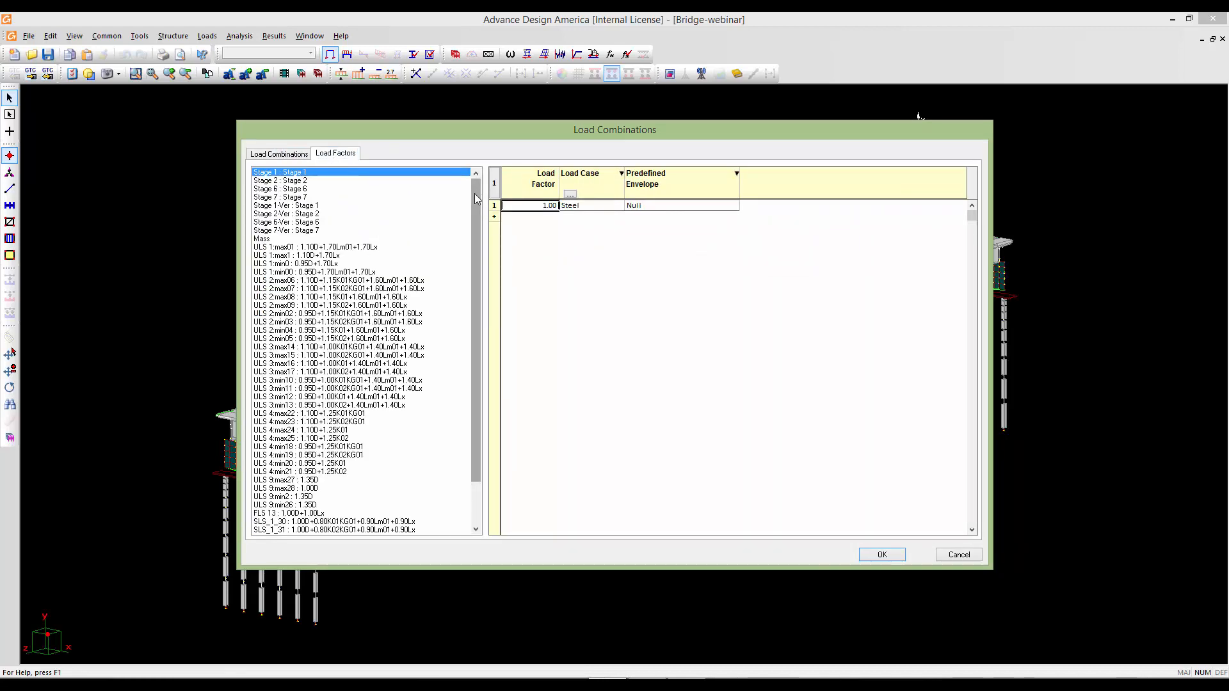
left_click(267, 239)
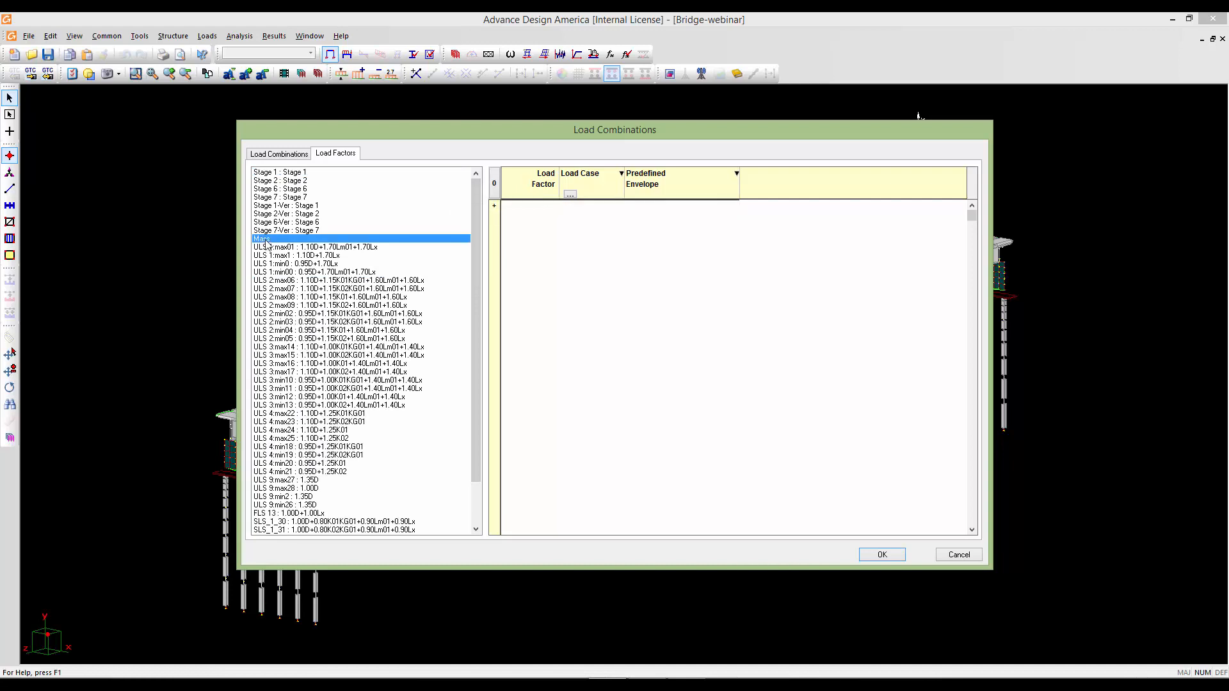
left_click(503, 206)
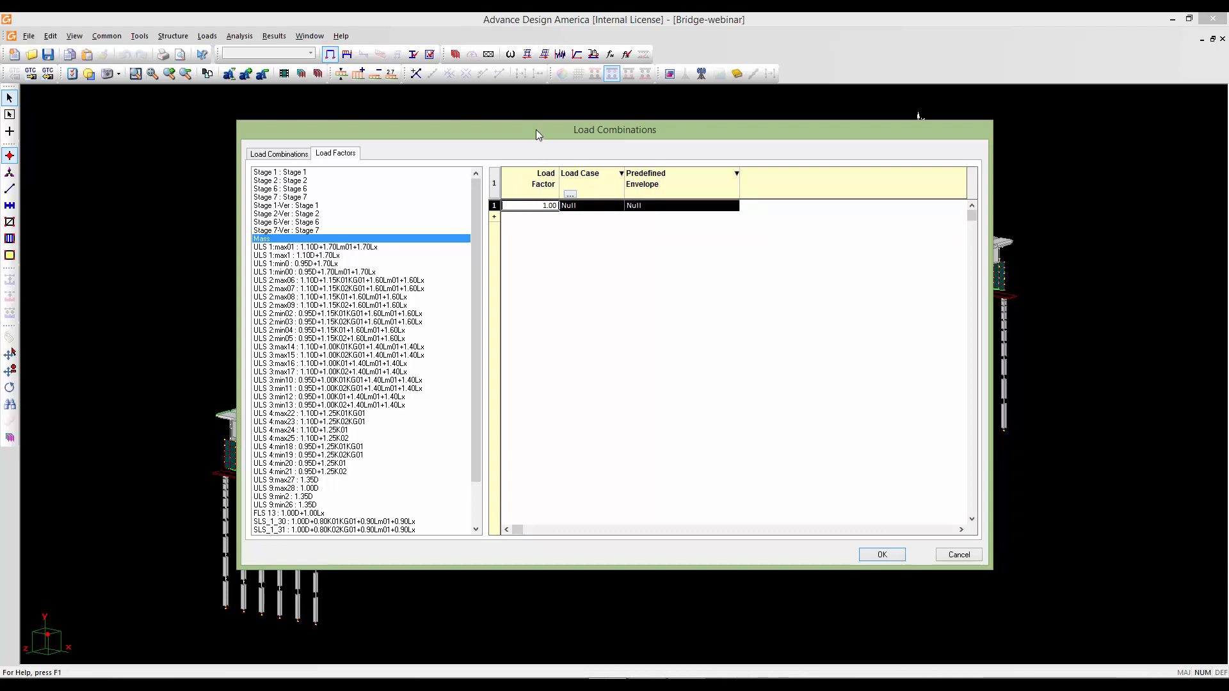
left_click(584, 208)
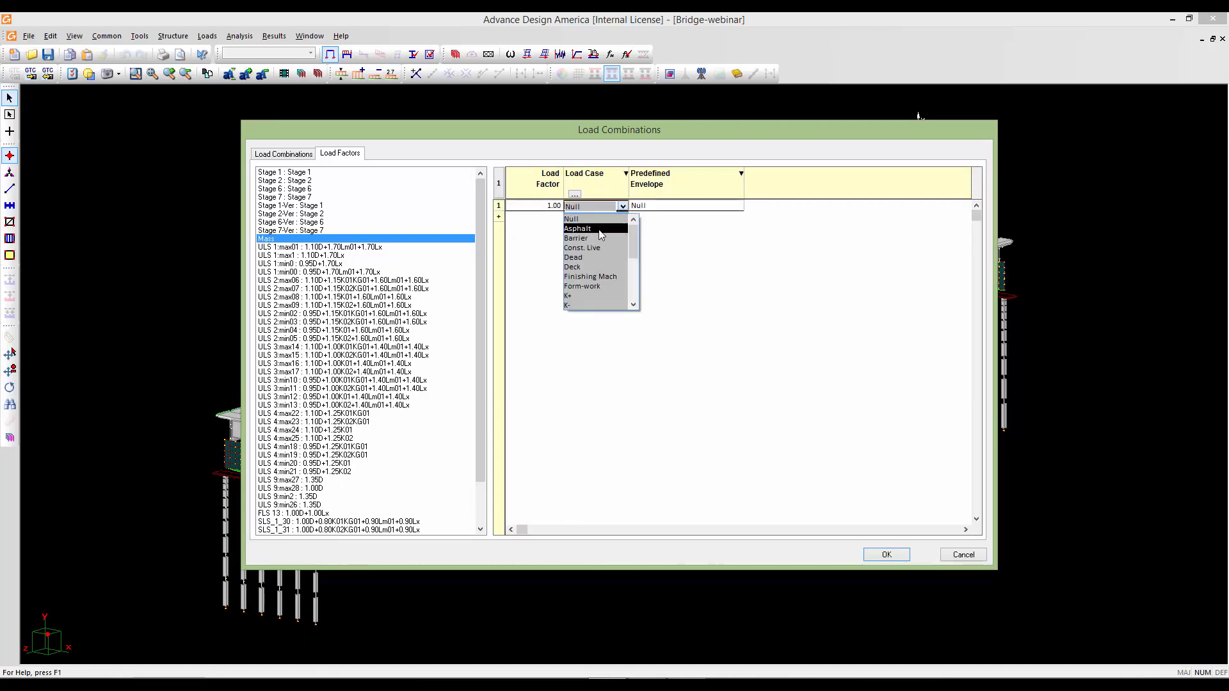
left_click(599, 230)
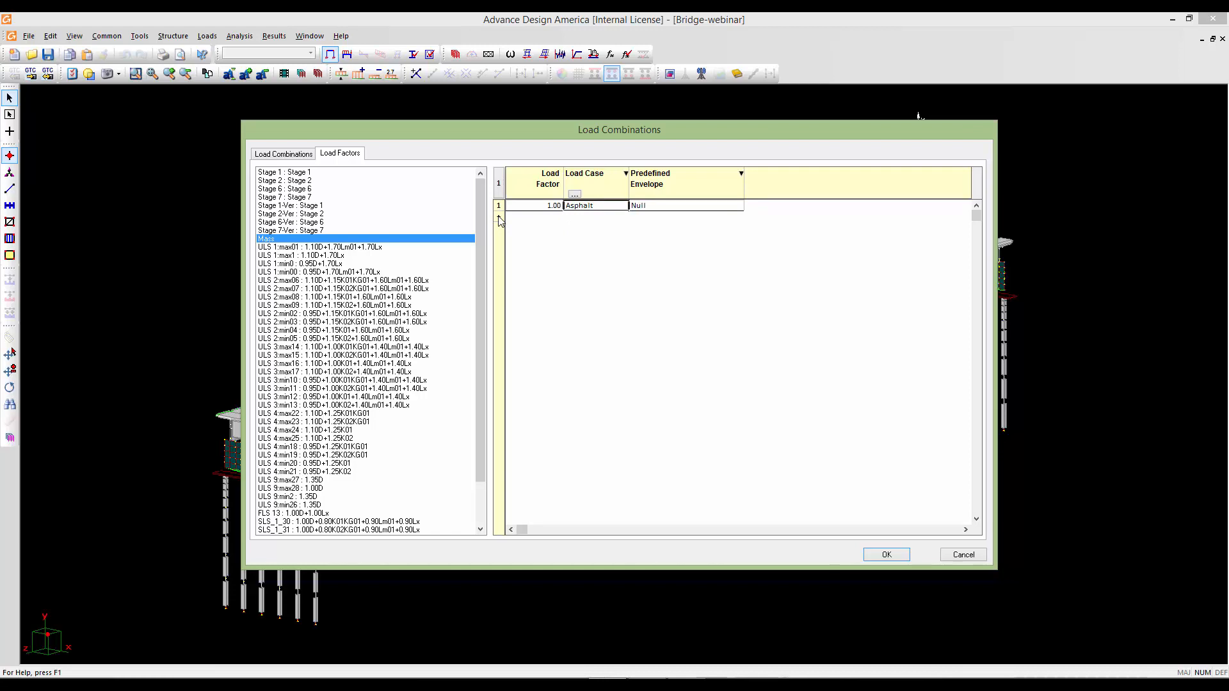
Add the Barrier and Dead load cases to the Mass combination, each with a factor of 1.00.
left_click(500, 217)
left_click(571, 217)
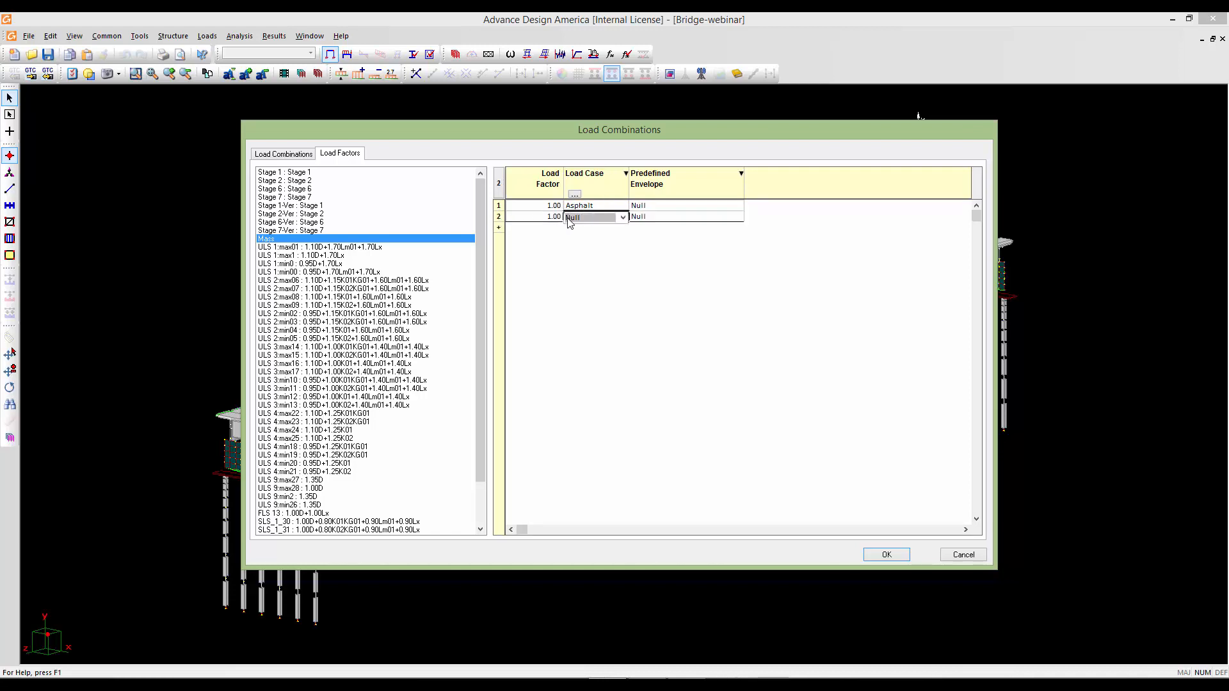
left_click(587, 249)
left_click(498, 227)
left_click(579, 228)
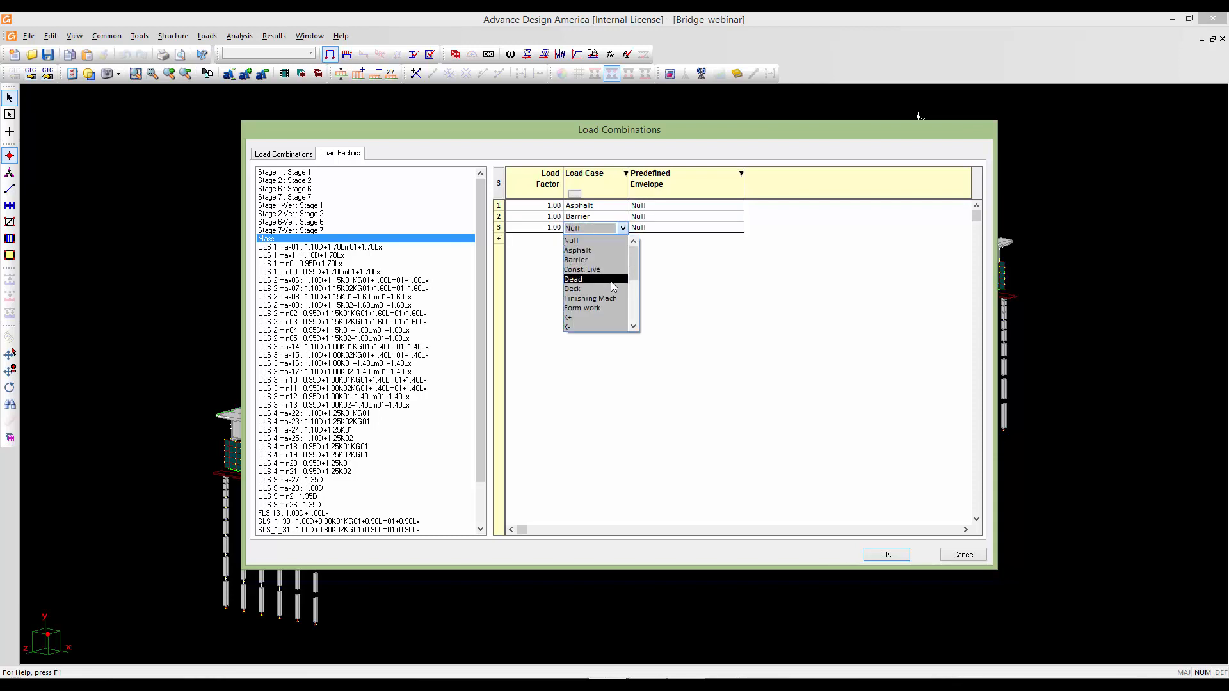
left_click(613, 279)
Add the Deck and Steel load cases to the Mass combination with factors of 1.00, and accept the load combinations.
left_click(499, 238)
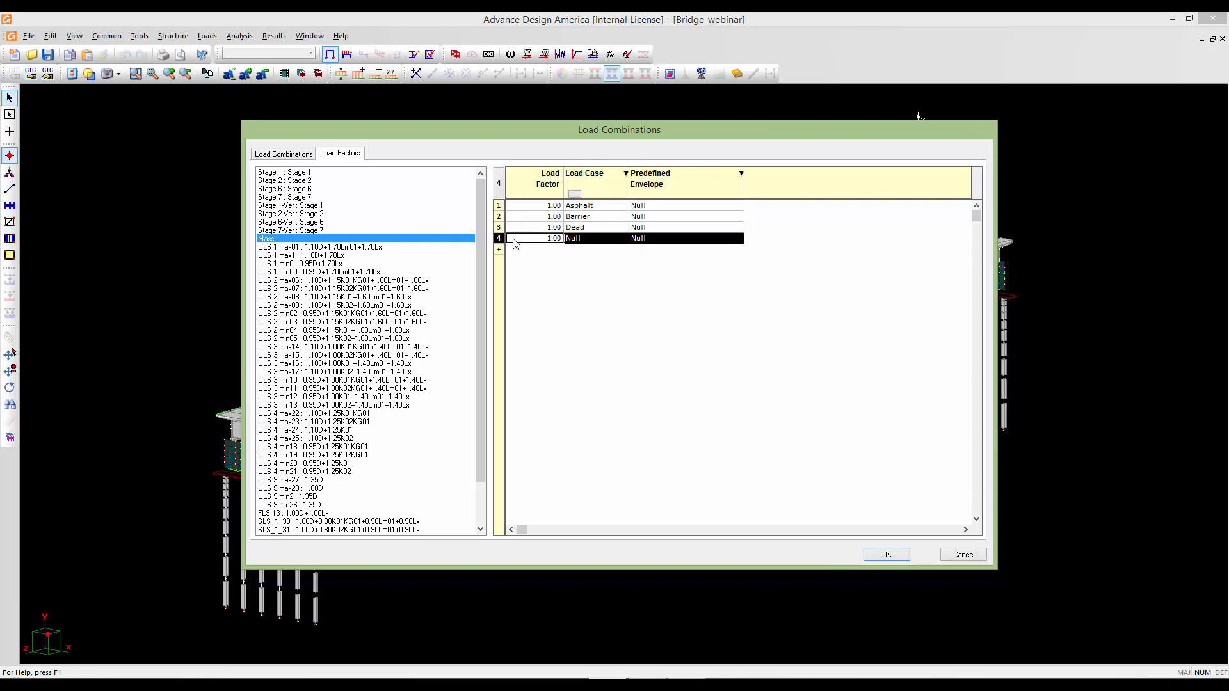
left_click(593, 238)
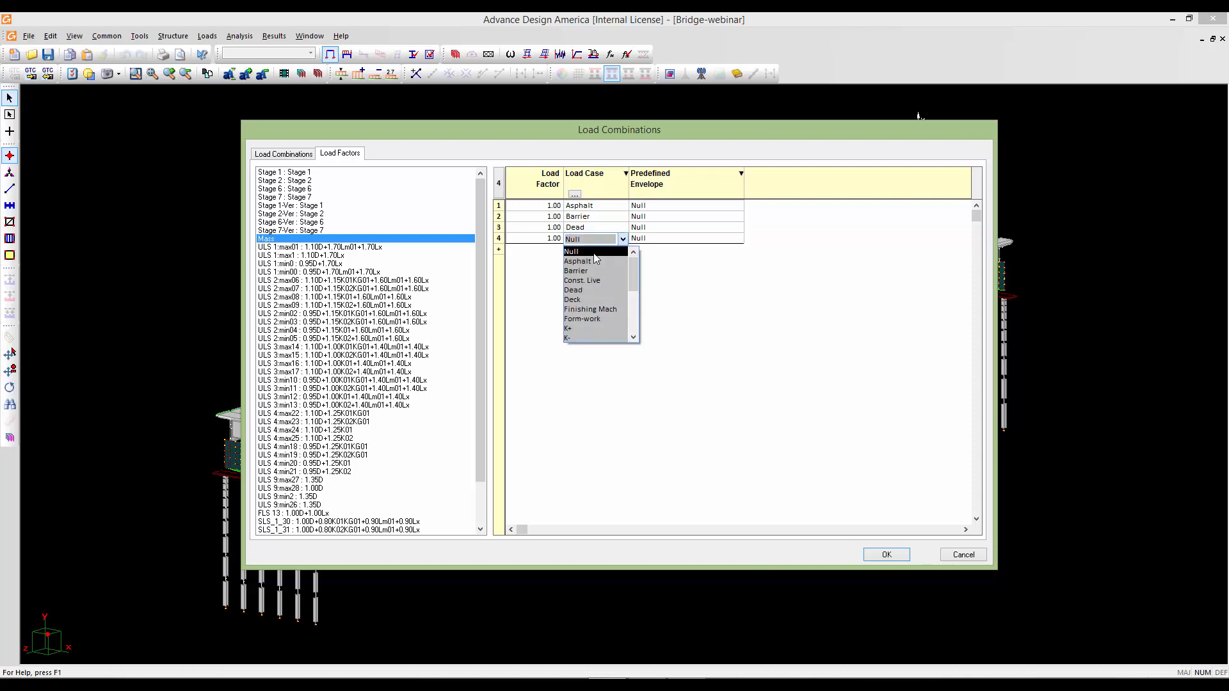
left_click(598, 301)
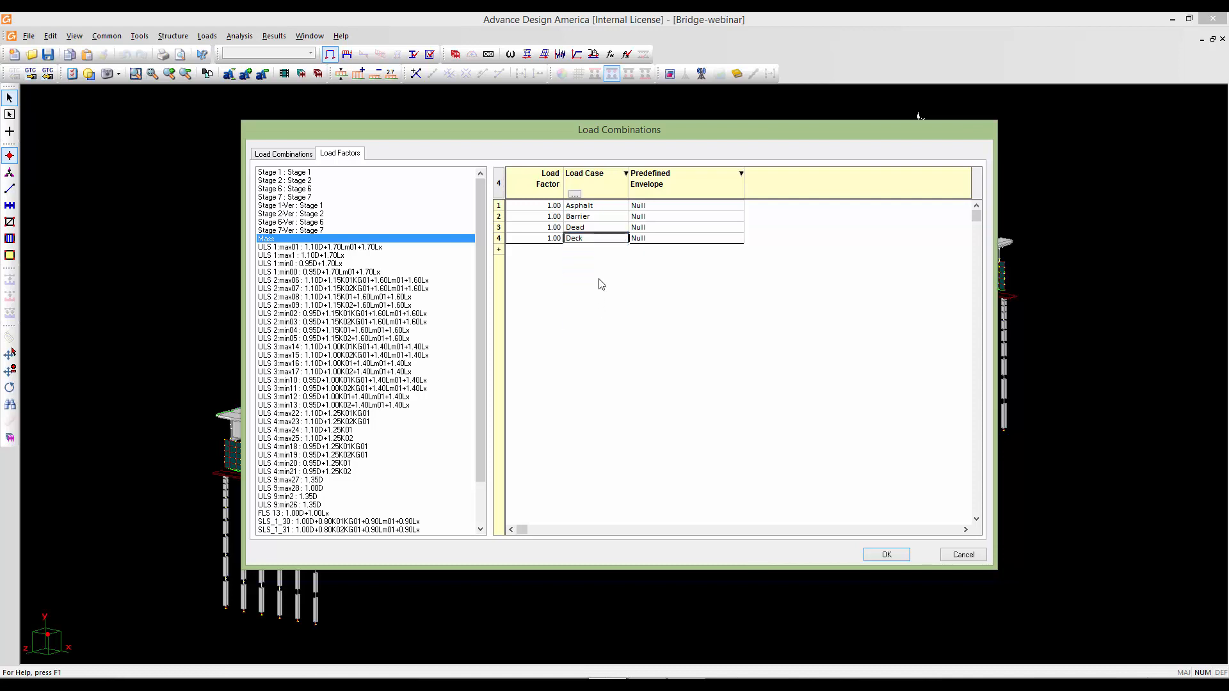
left_click(500, 251)
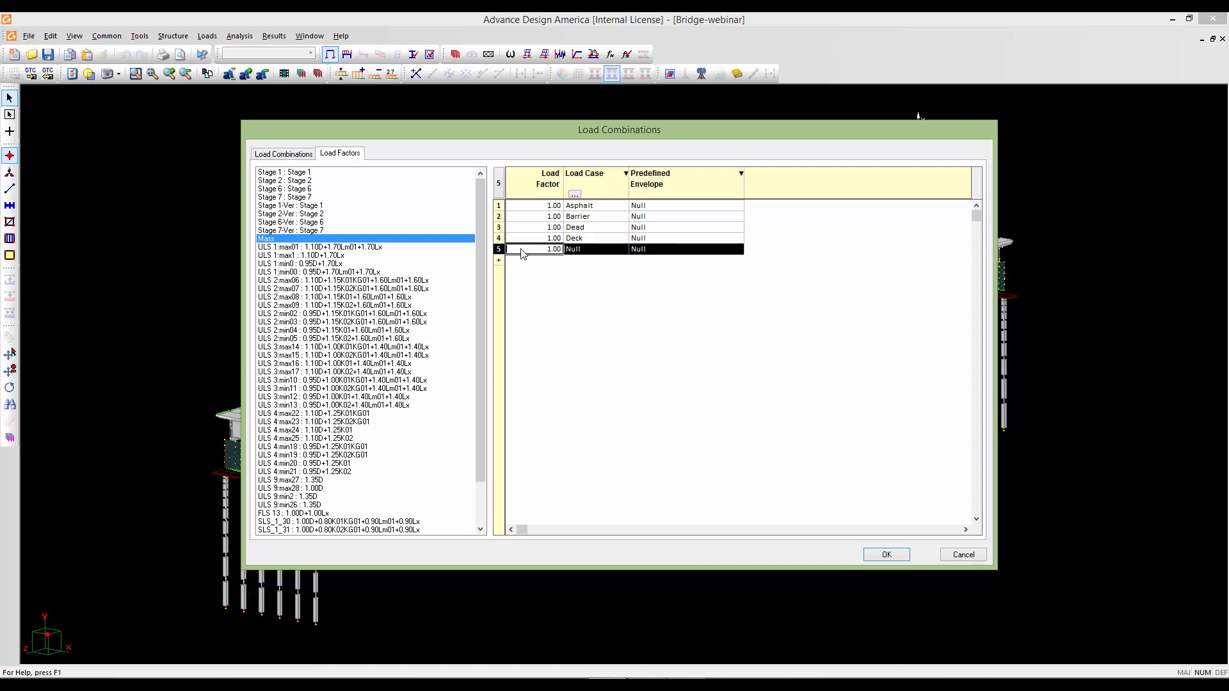
left_click(601, 249)
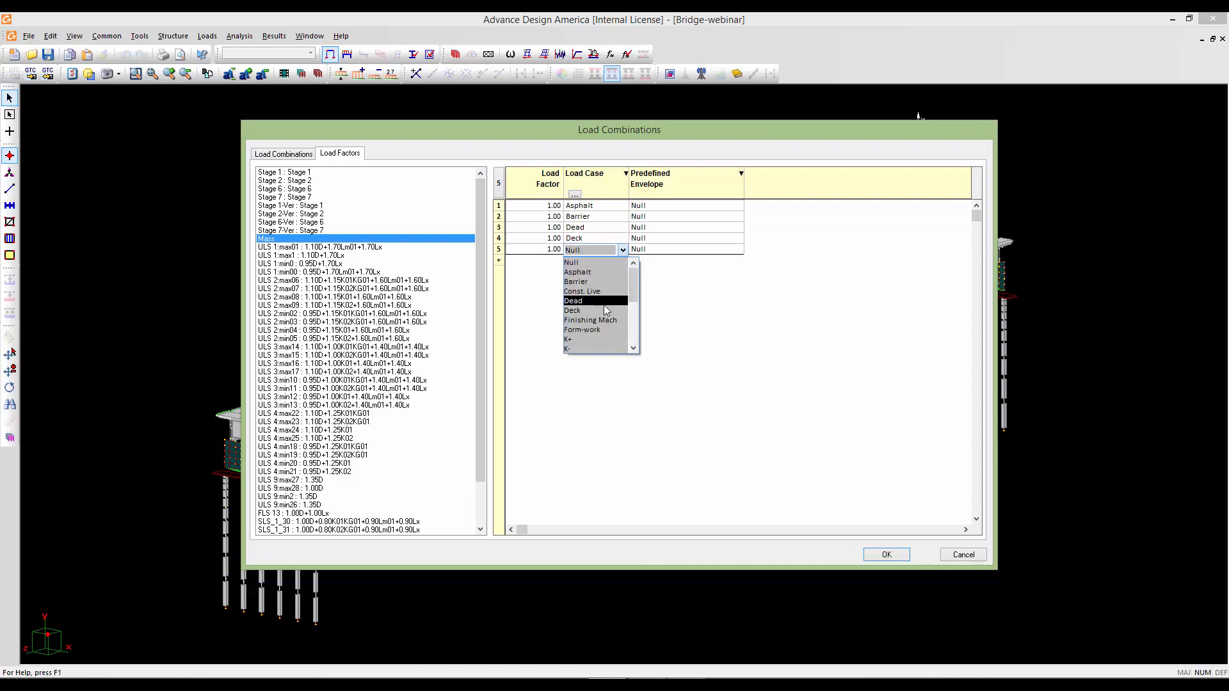
scroll(604, 306, "down", 6)
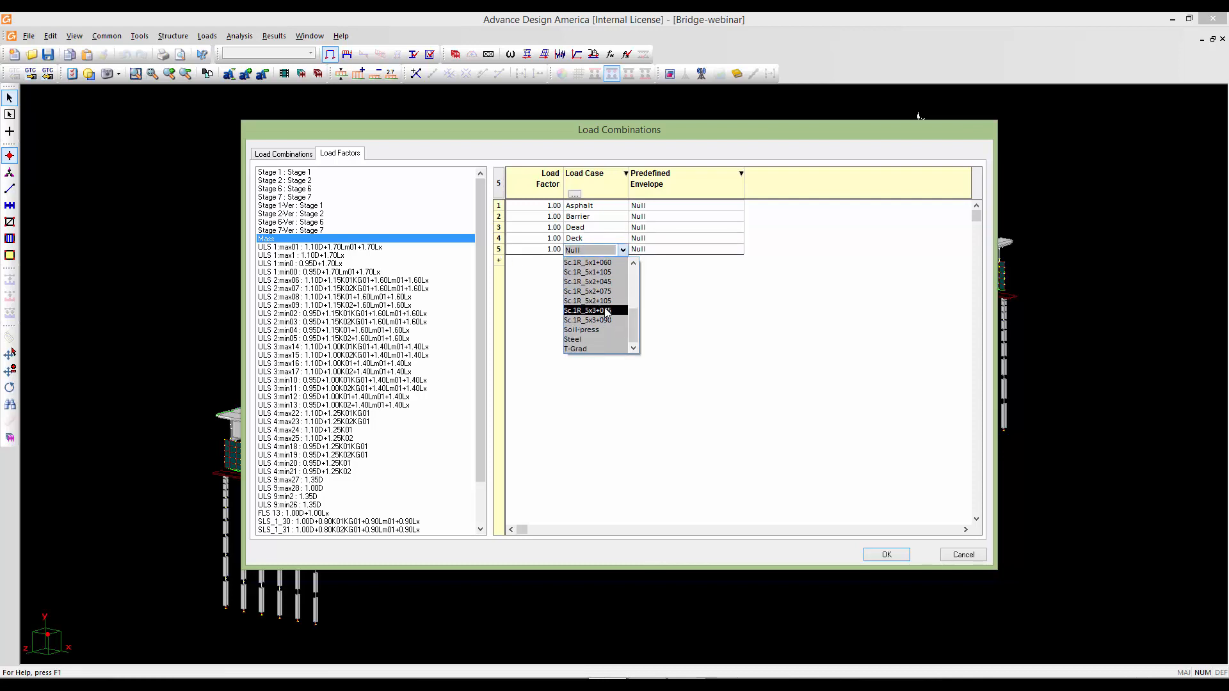
left_click(593, 340)
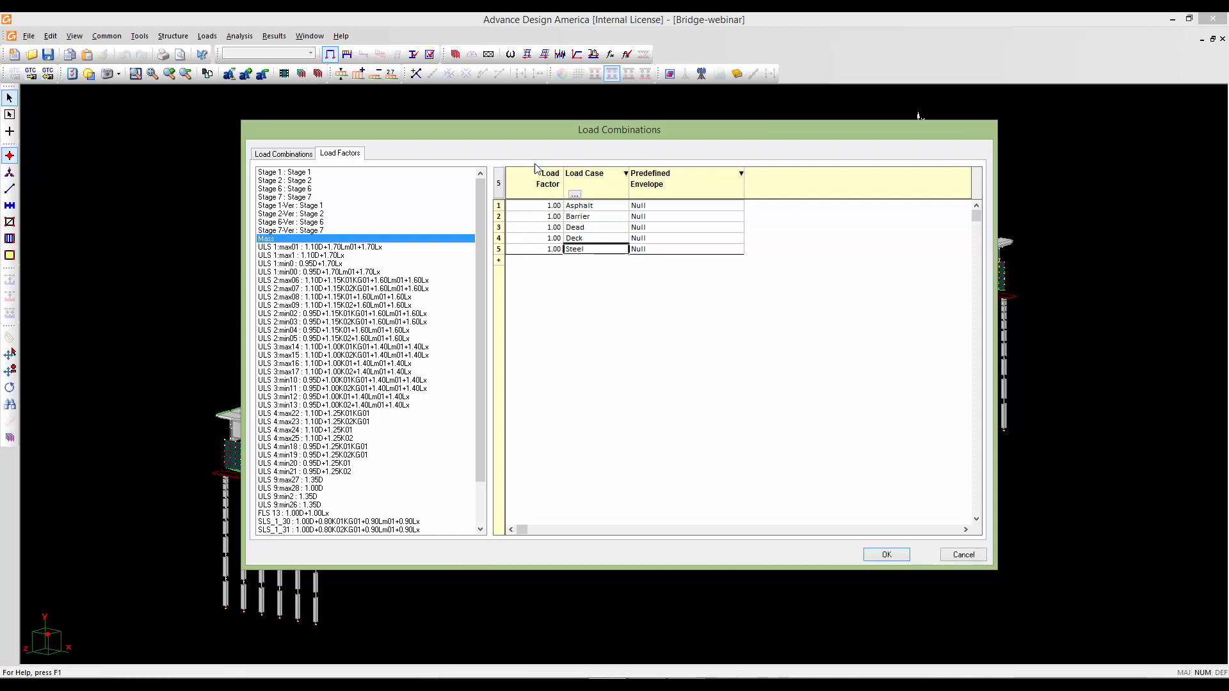
left_click_drag(528, 133, 539, 130)
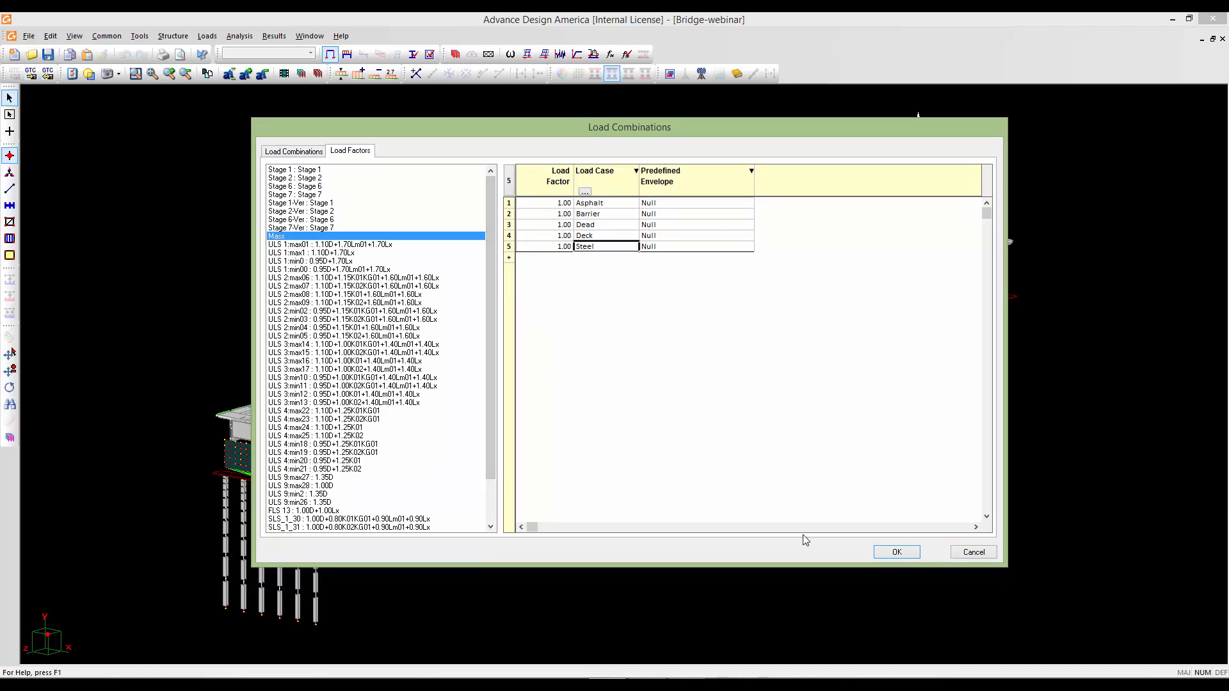
left_click(895, 552)
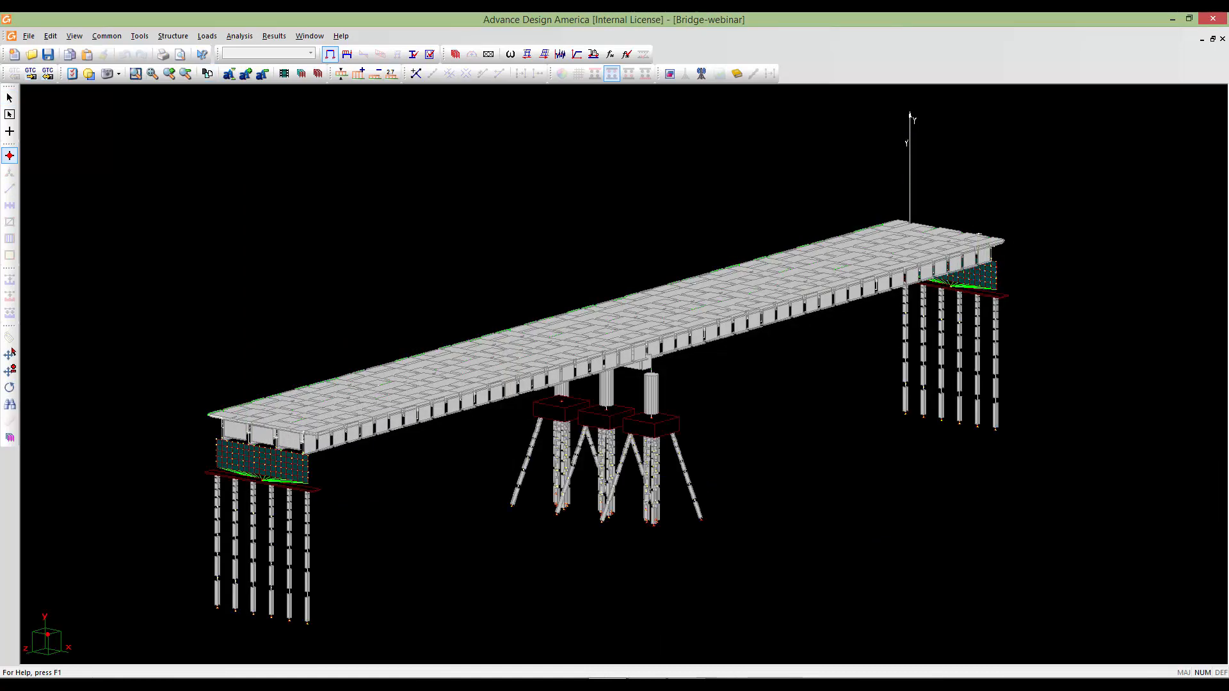
Start a modal analysis, saving the project, and choose Mass as the load combination for mass.
middle_click_drag(811, 459, 809, 472)
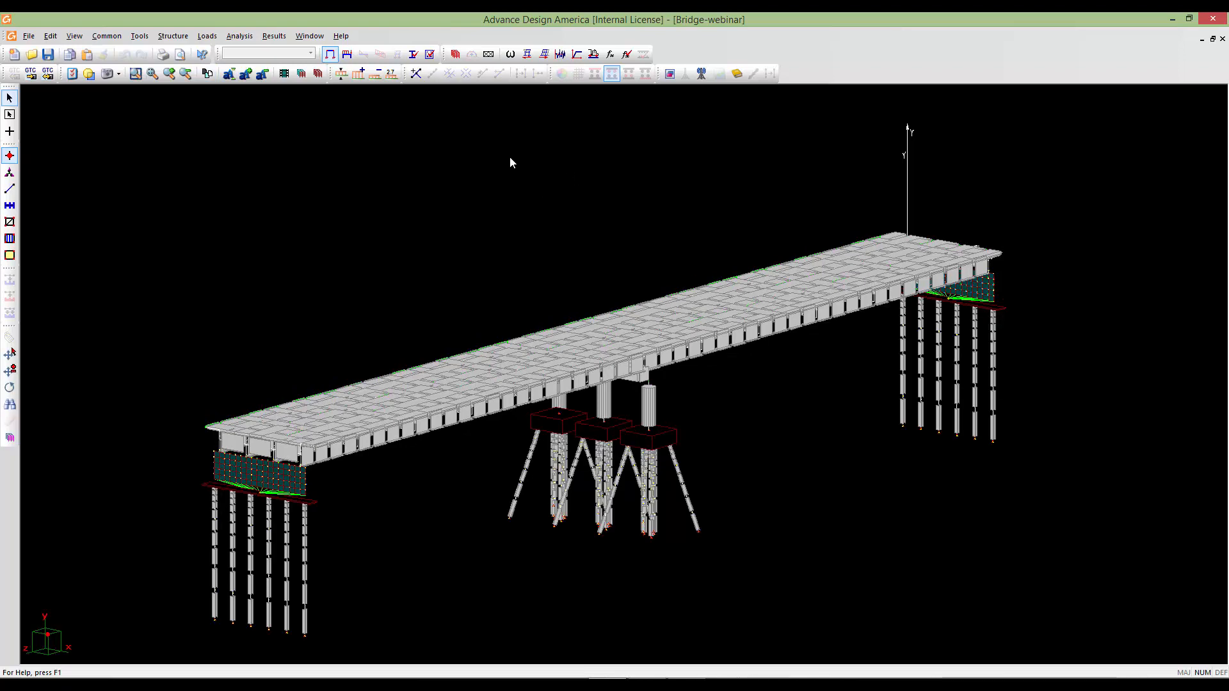
left_click(510, 55)
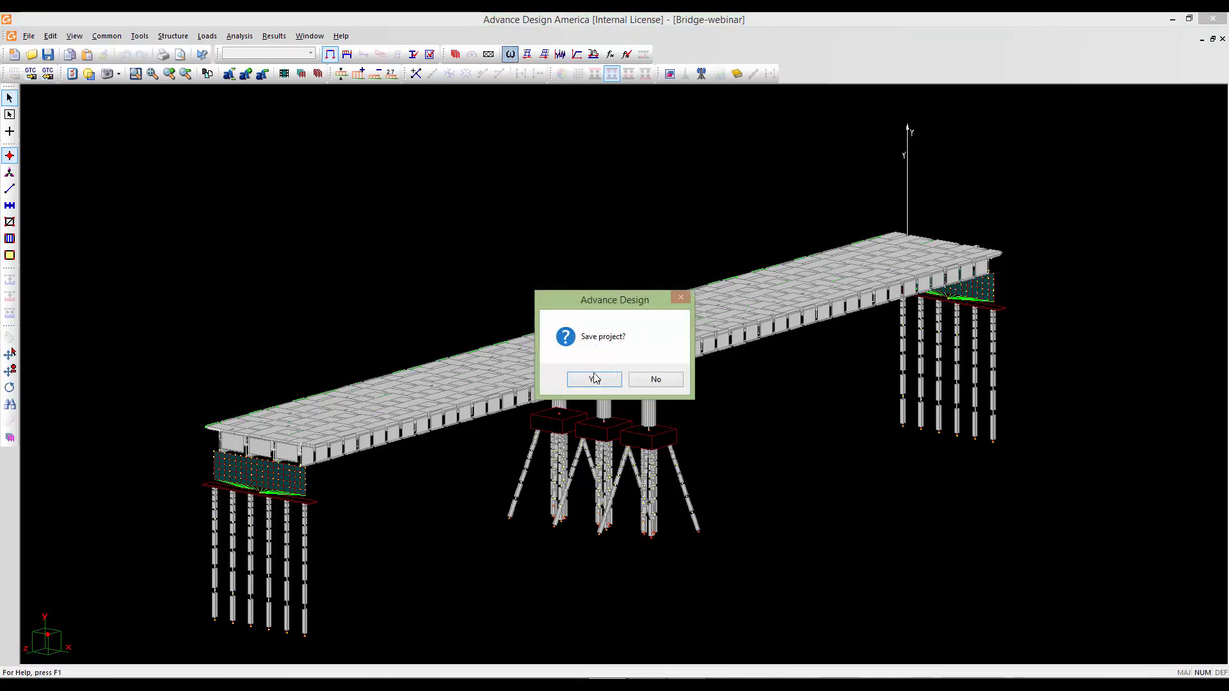
left_click(595, 381)
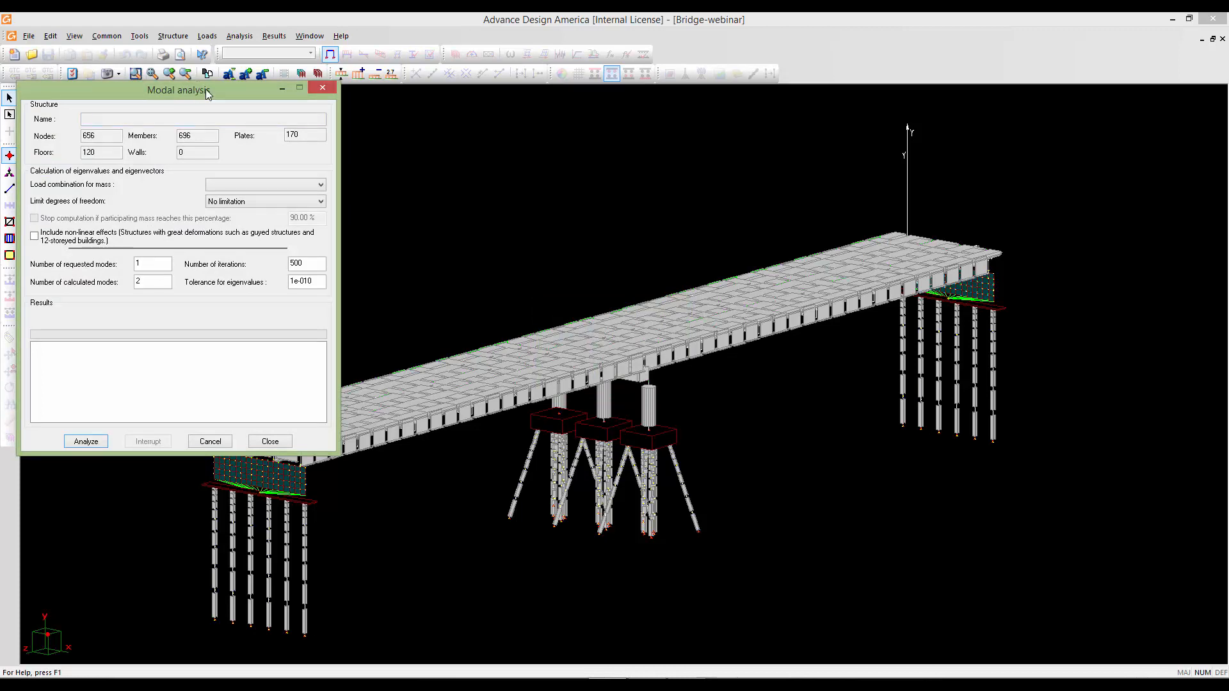
left_click_drag(206, 90, 596, 150)
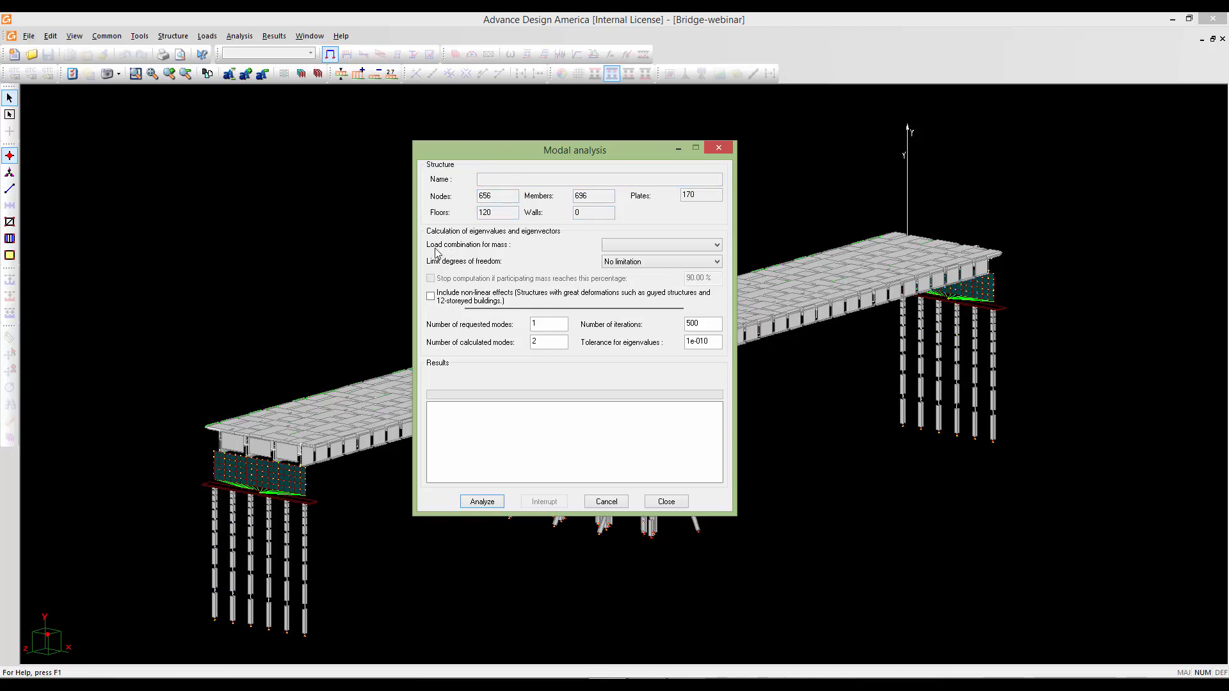
left_click(634, 246)
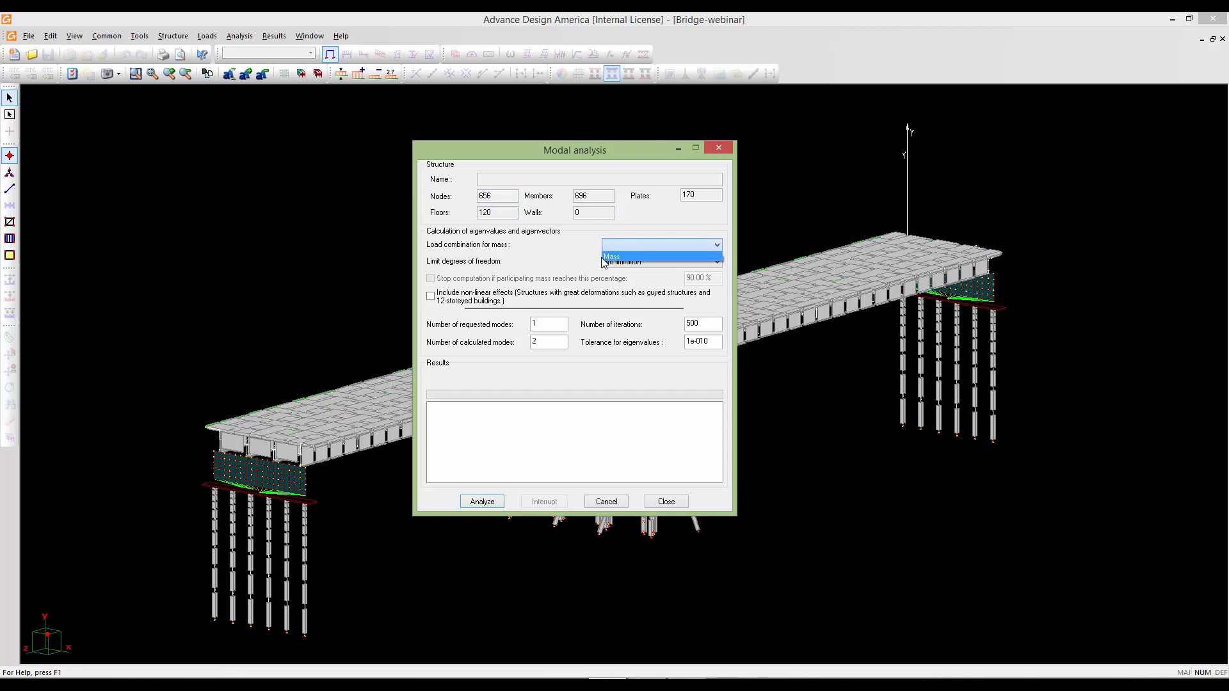
left_click(640, 258)
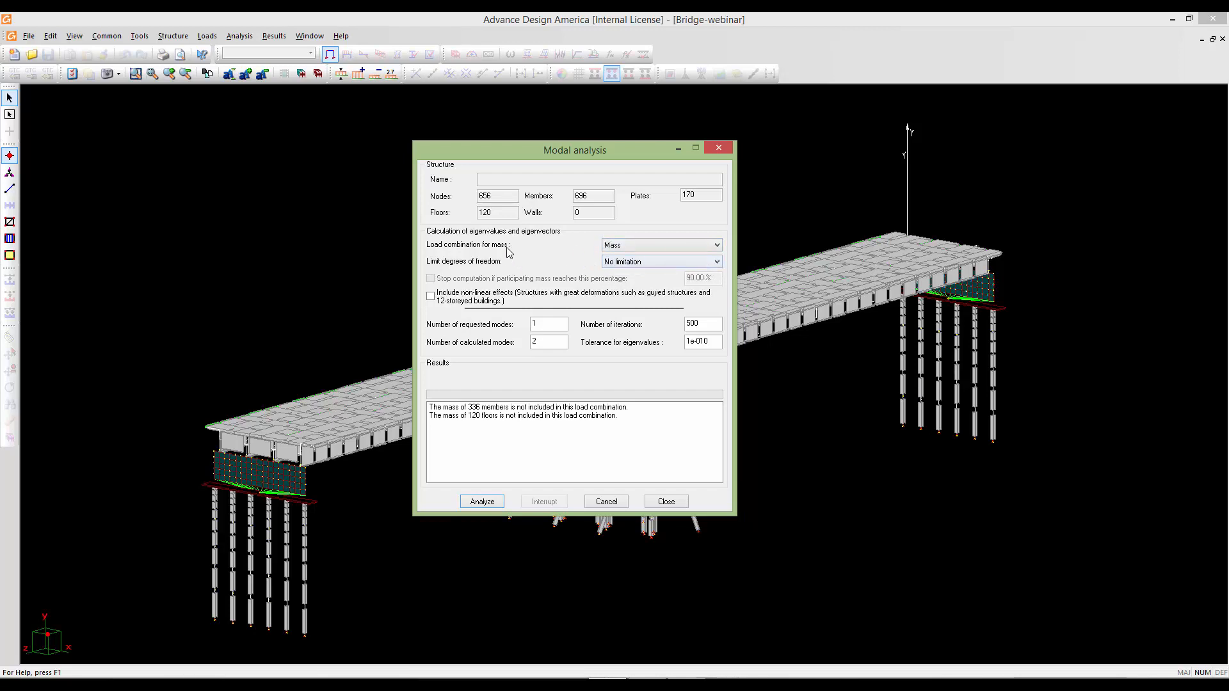
Keep degrees of freedom at No limitation, request 10 modes, run the modal analysis and close it when the calculation ends.
left_click(643, 262)
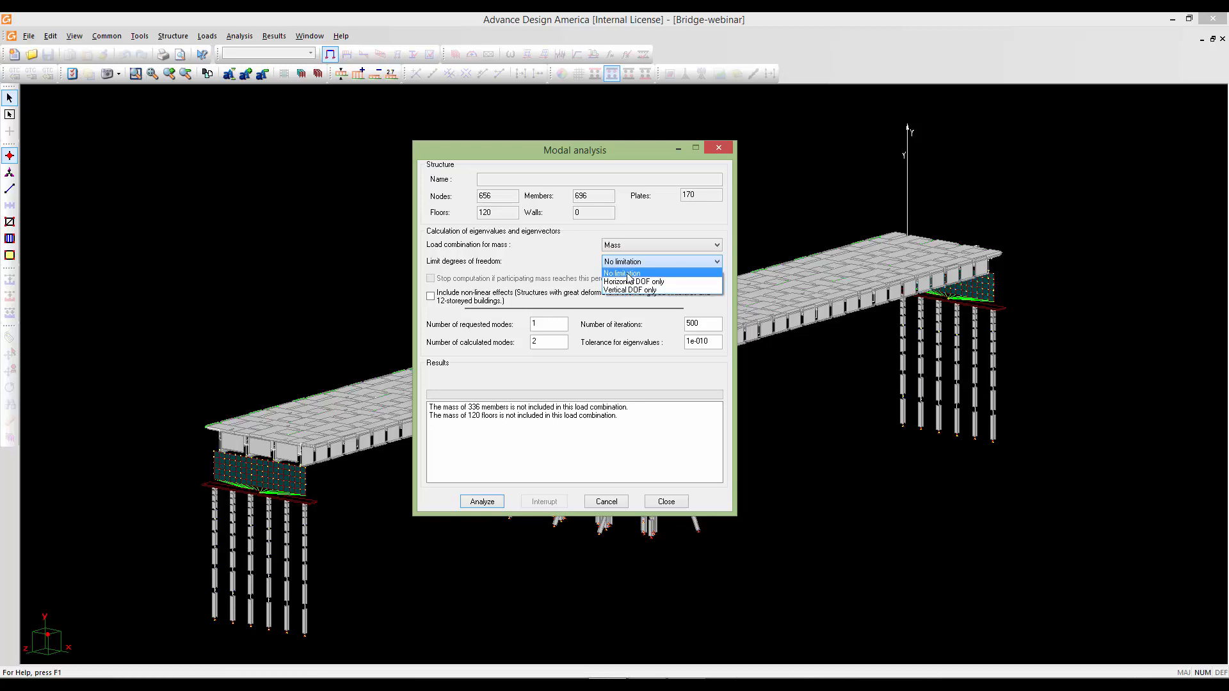
left_click(629, 278)
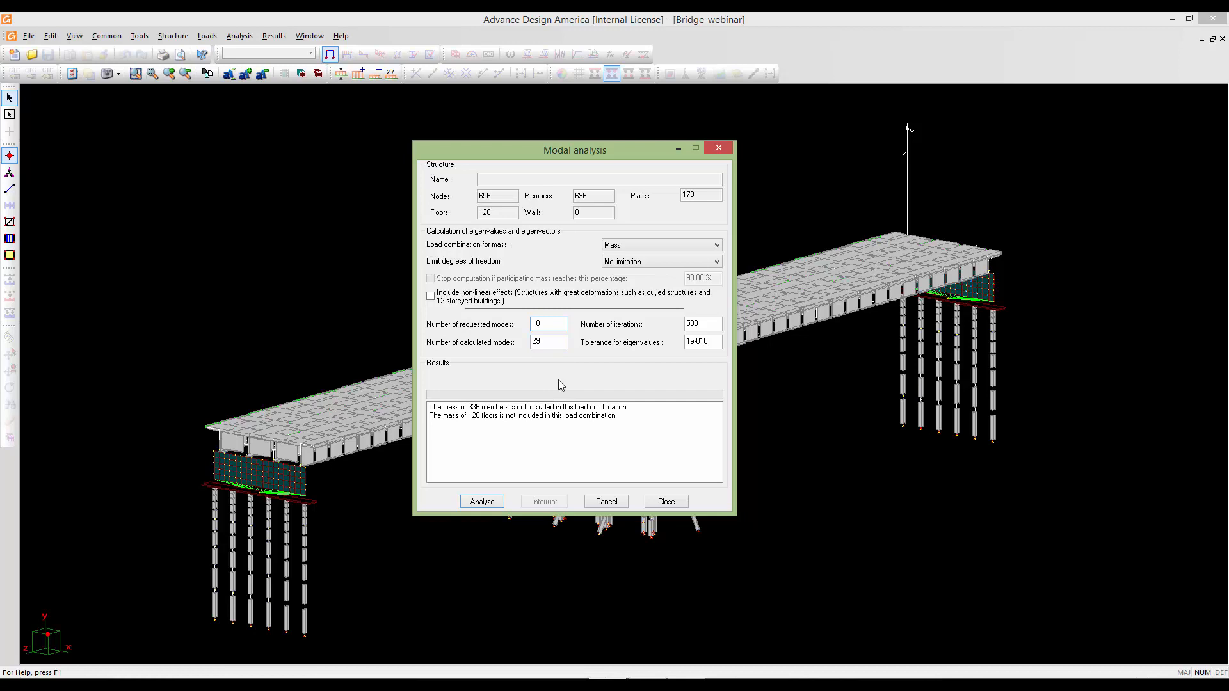
left_click(480, 502)
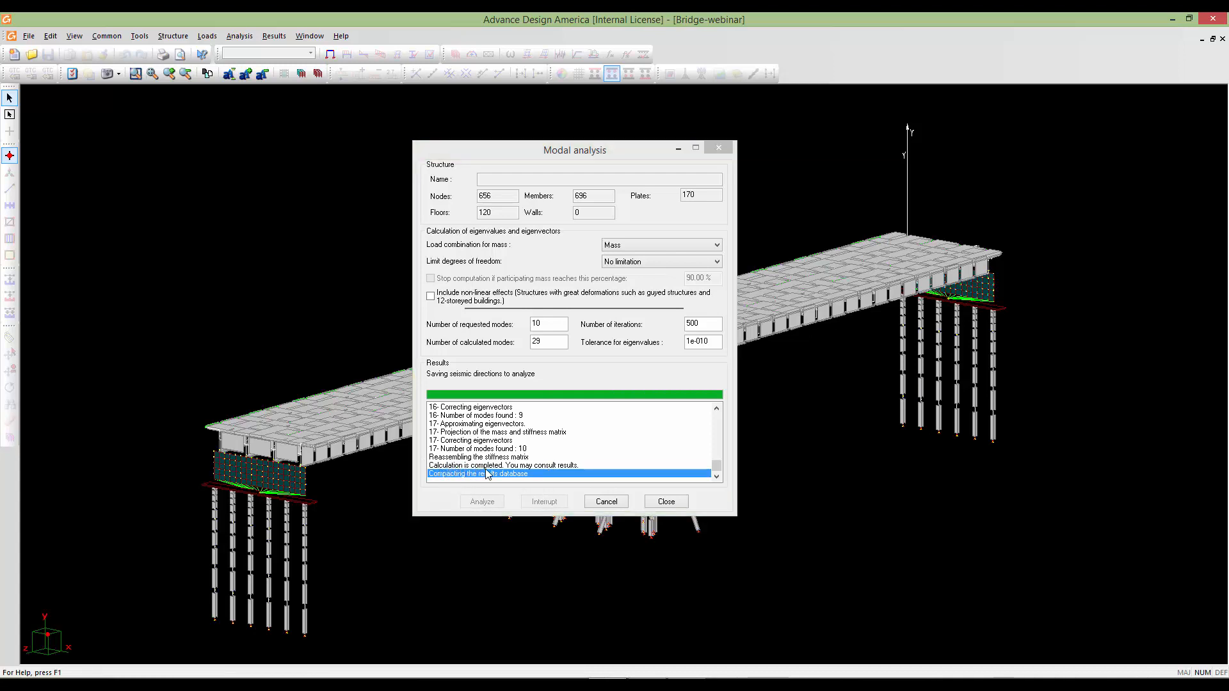
left_click(666, 502)
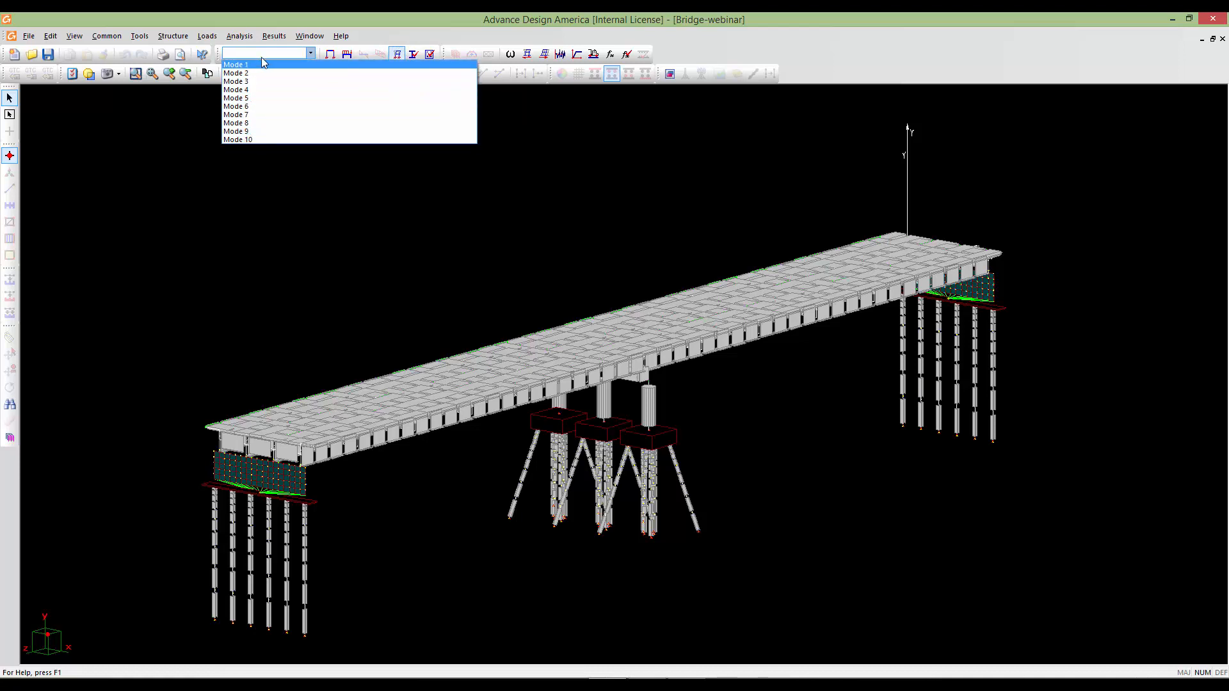
Display the modal analysis results for Mode 1 on the bridge model.
left_click(272, 158)
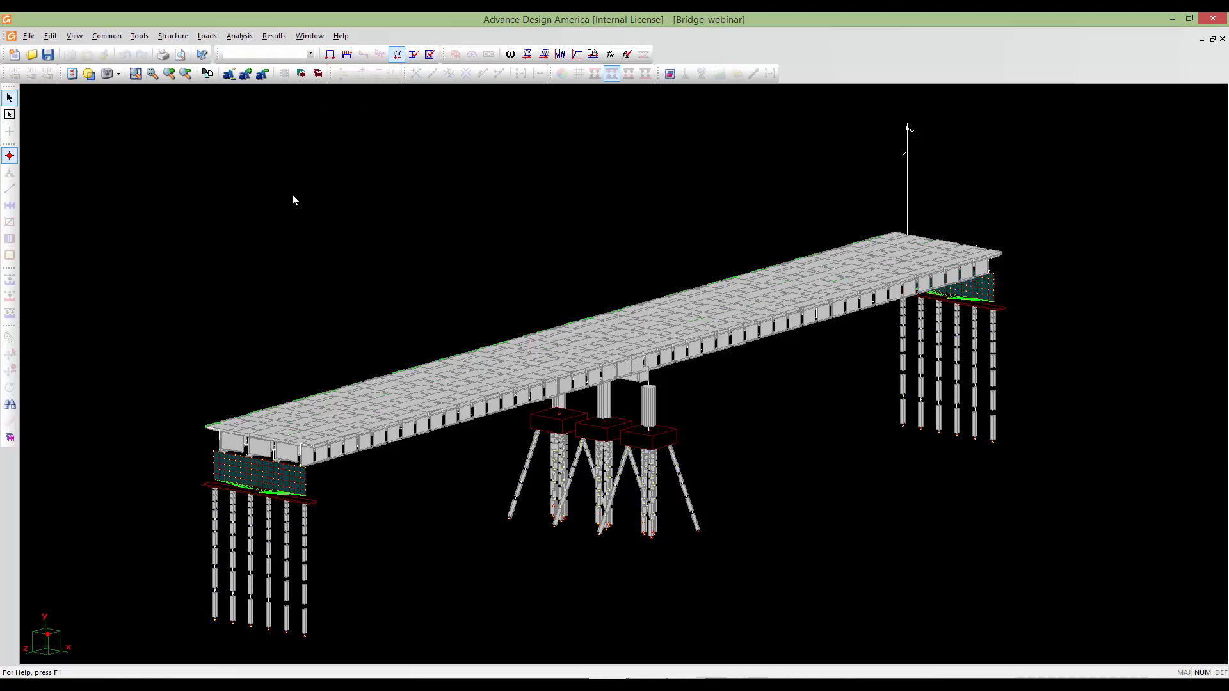
middle_click_drag(310, 209, 298, 203)
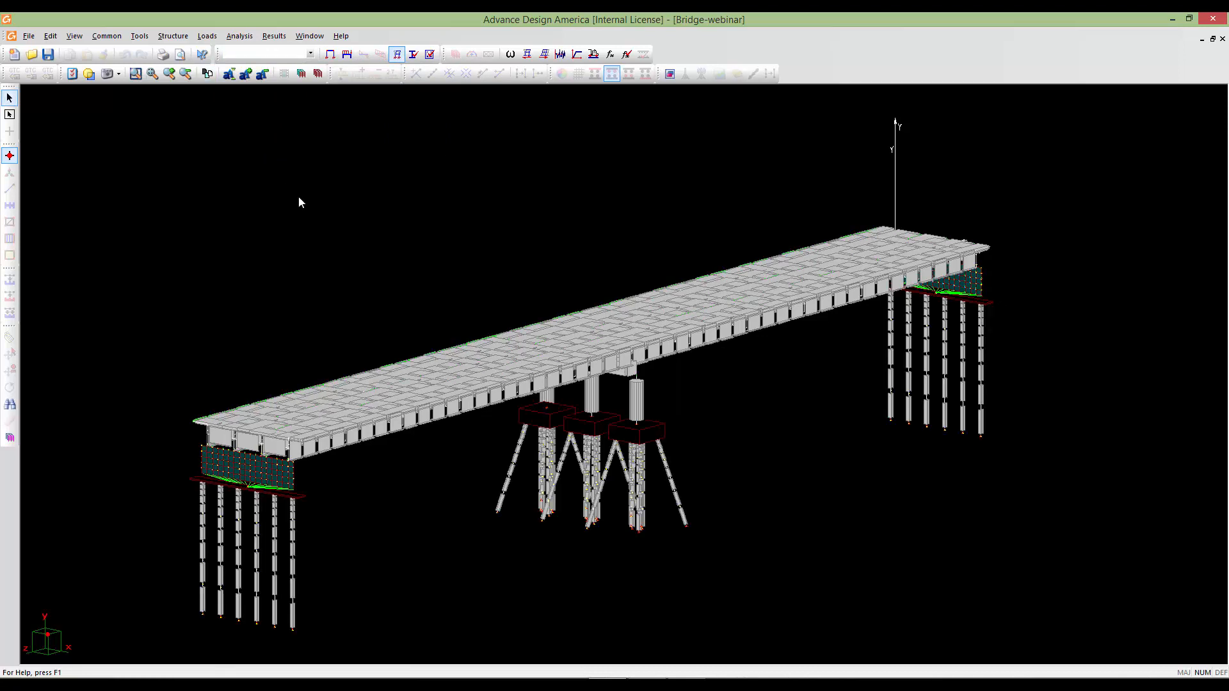
left_click(311, 54)
left_click(303, 56)
left_click(309, 54)
left_click(256, 67)
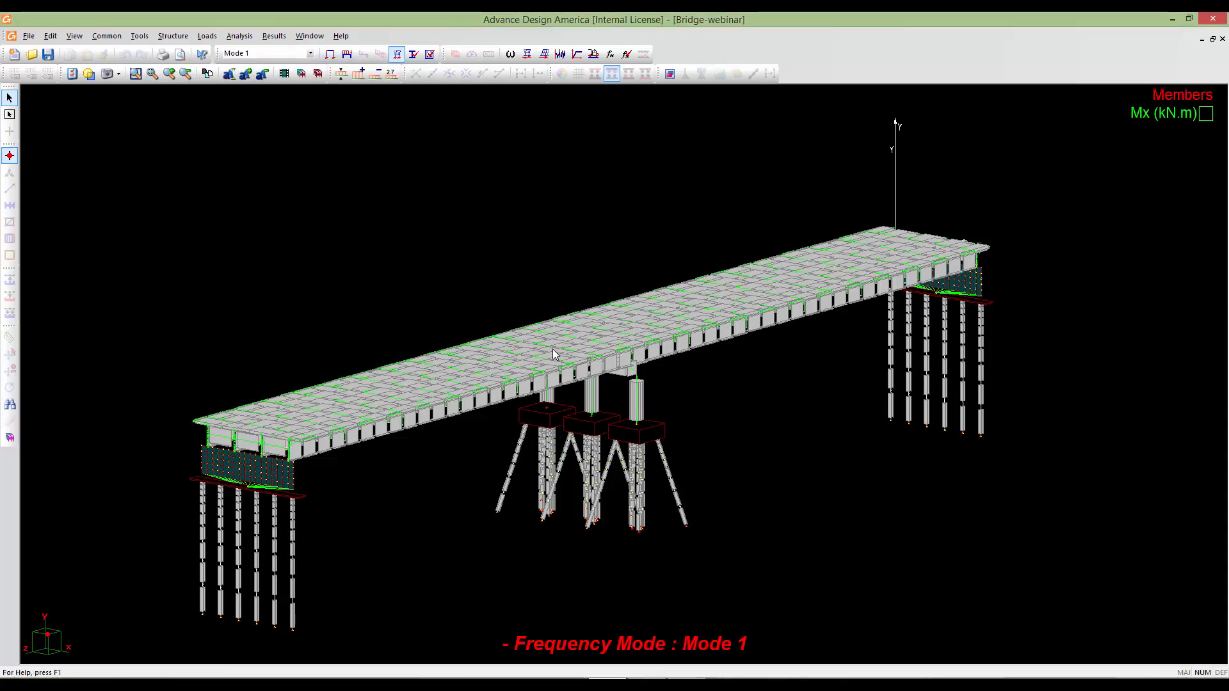
Set the member results display to show Deflections, with Mx and Design load rates turned off.
right_click(555, 382)
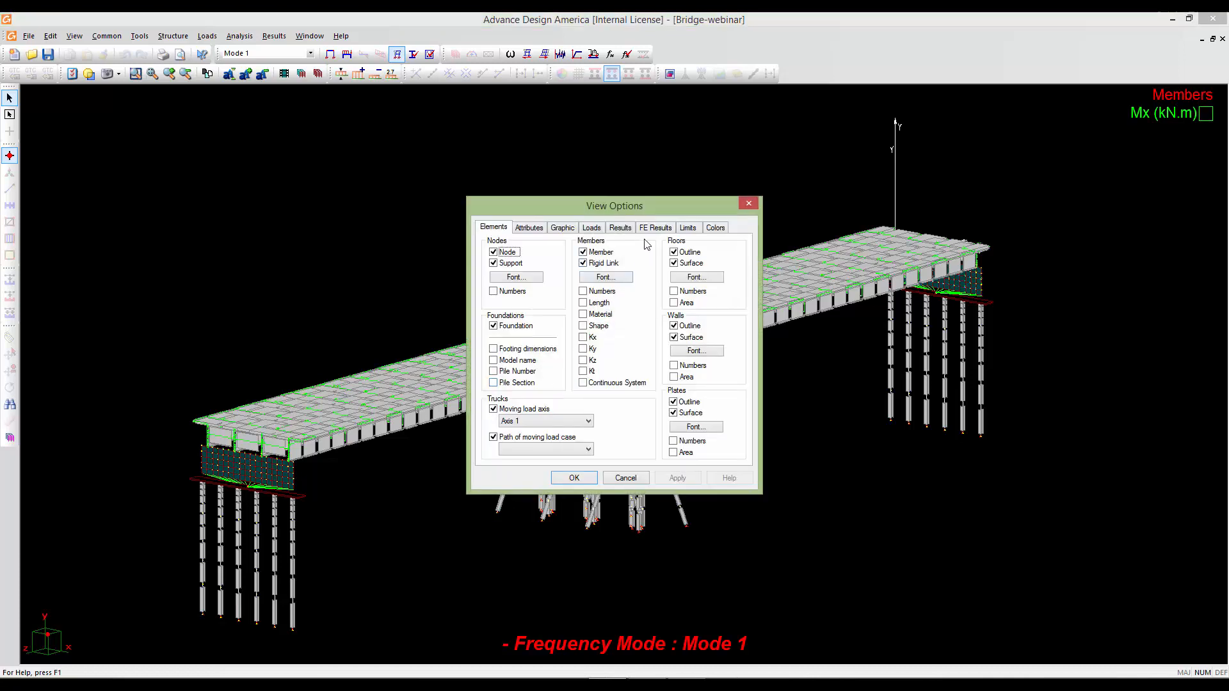
left_click(621, 228)
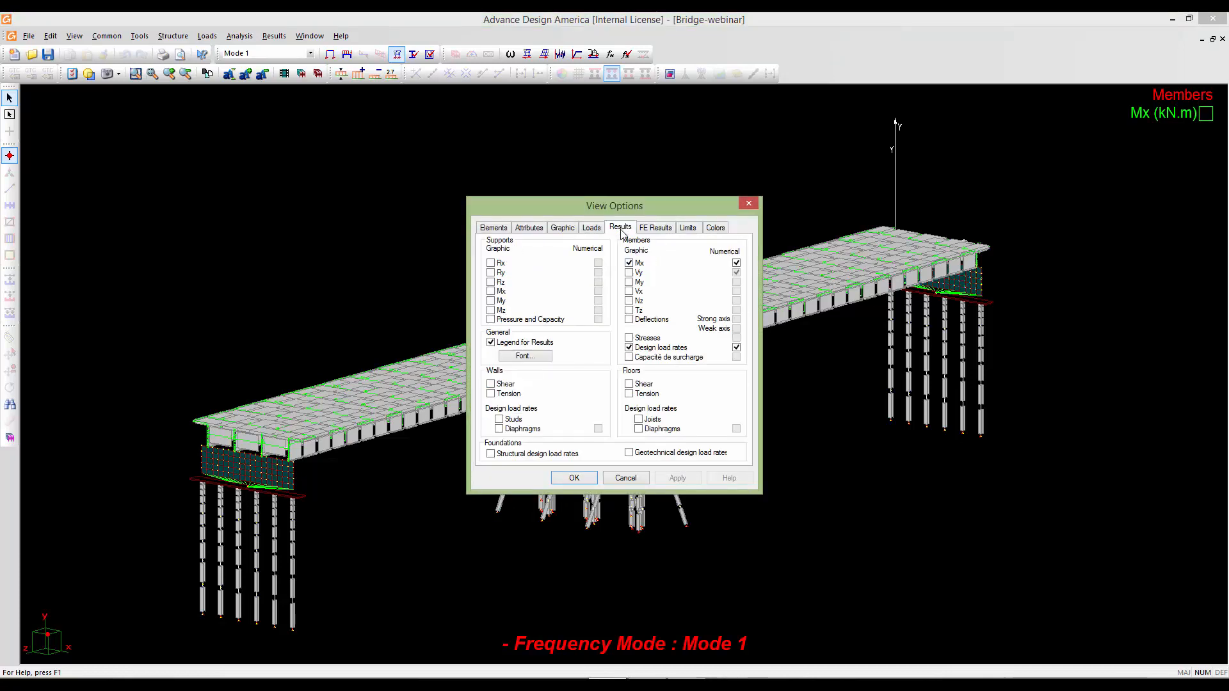
left_click(629, 264)
left_click(630, 319)
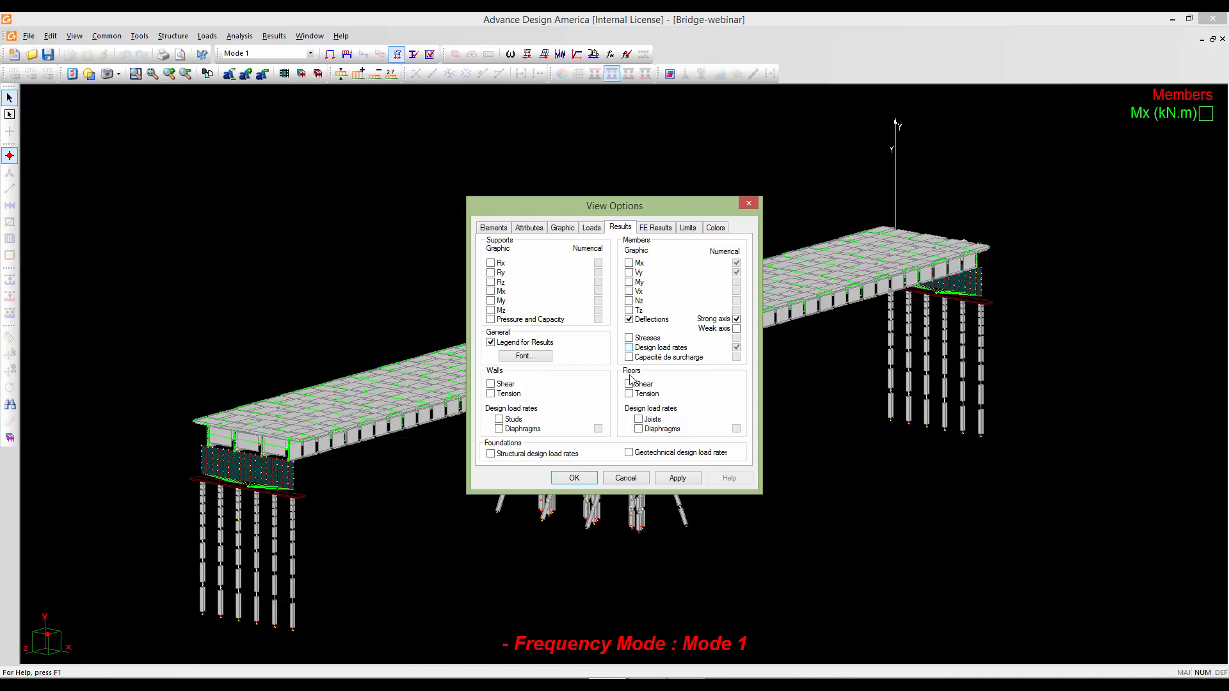
left_click(570, 480)
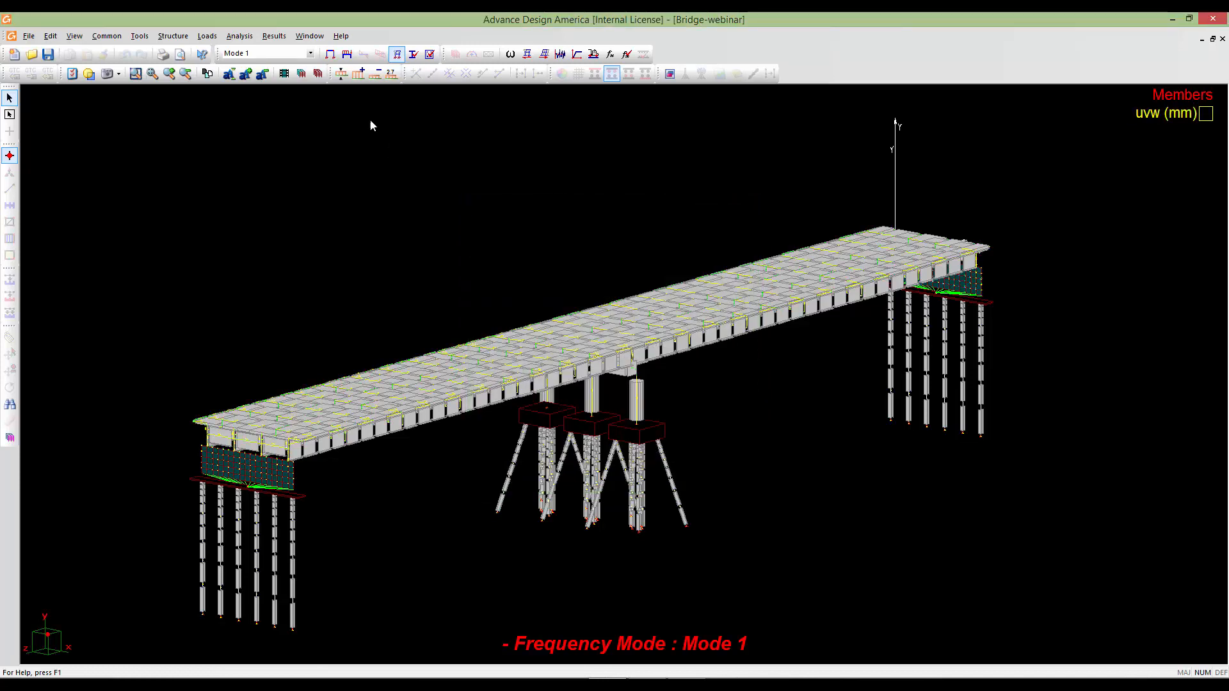
Increase the amplitude of the Mode 1 deflection diagram in several increments until the deflected shape stands out from the deck.
left_click(358, 74)
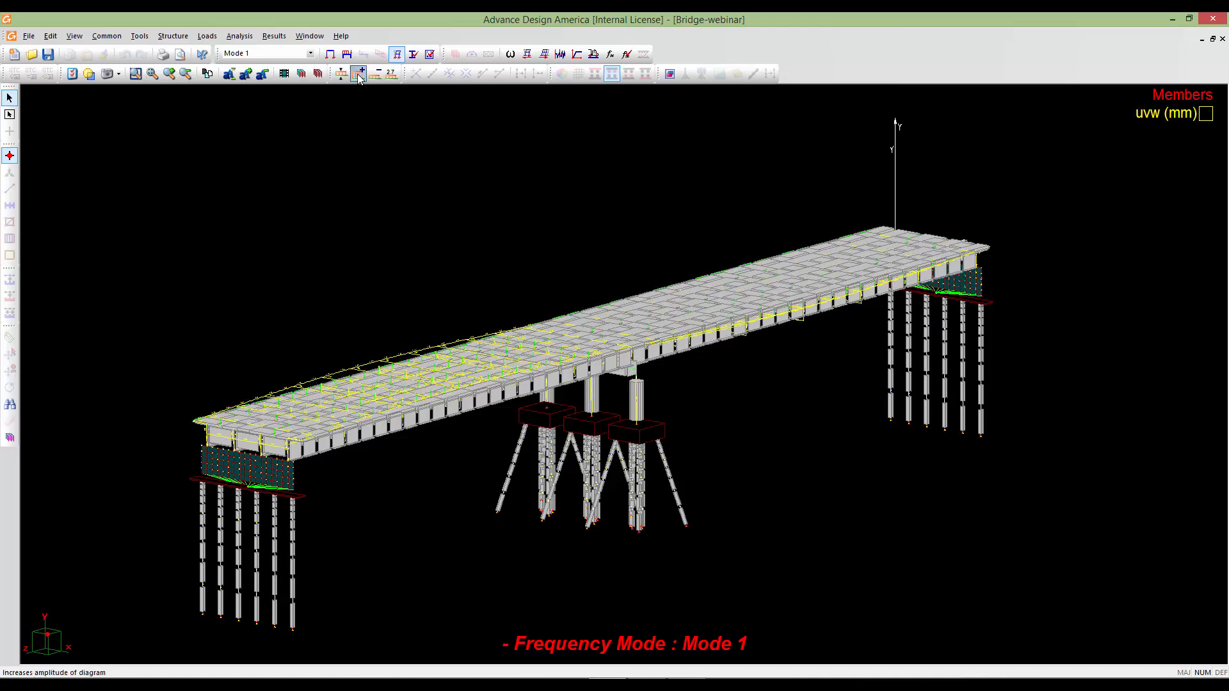
left_click(359, 74)
left_click(359, 74)
left_click(358, 74)
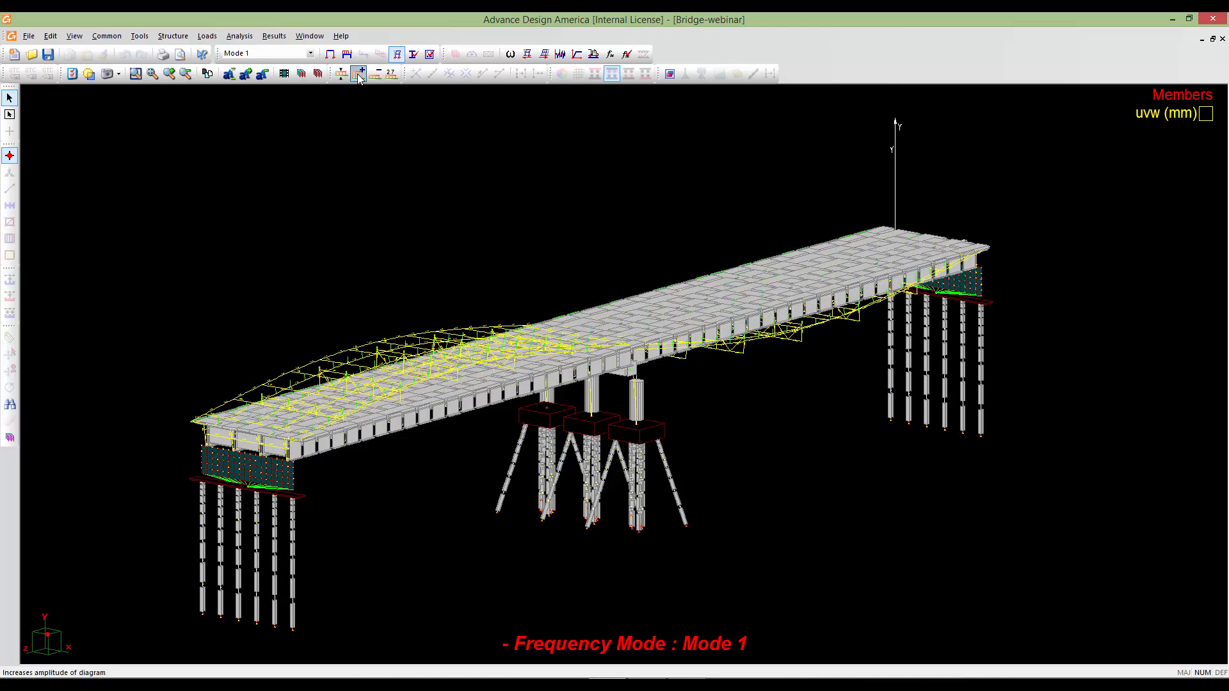
left_click(358, 74)
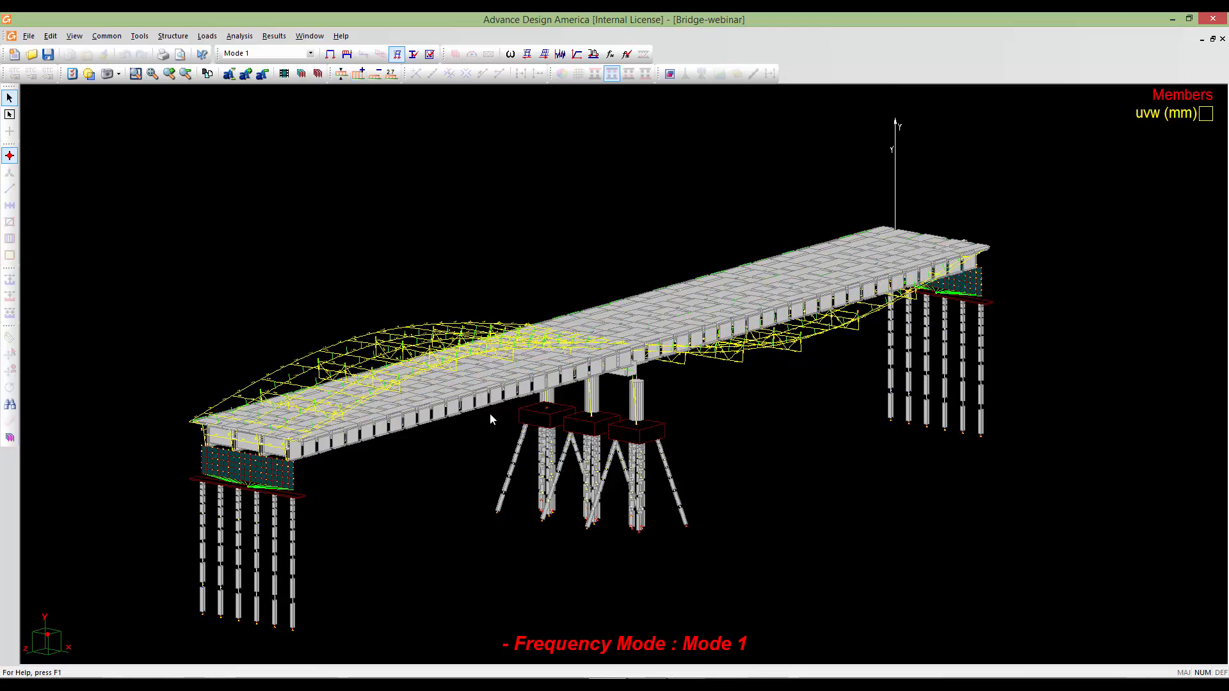
middle_click_drag(490, 415, 620, 367)
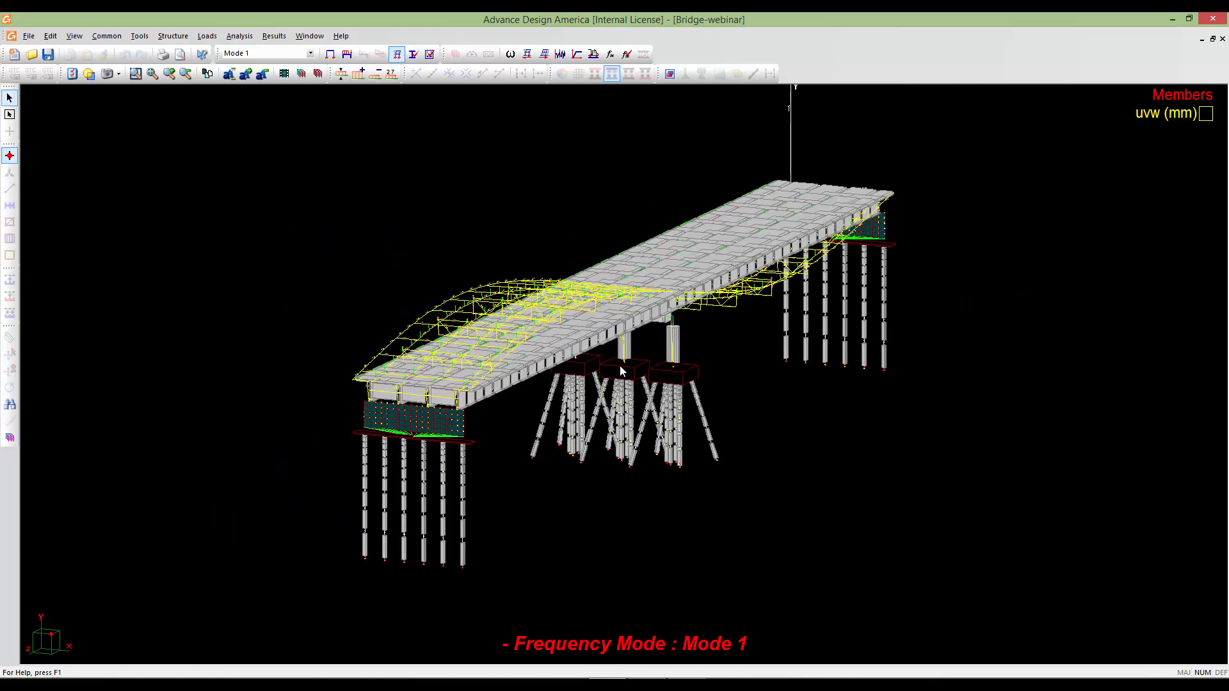
mouse_move(646, 326)
middle_mouse_down()
mouse_move(614, 327)
mouse_move(652, 283)
mouse_move(632, 316)
middle_mouse_up()
scroll(613, 327, "up", 2)
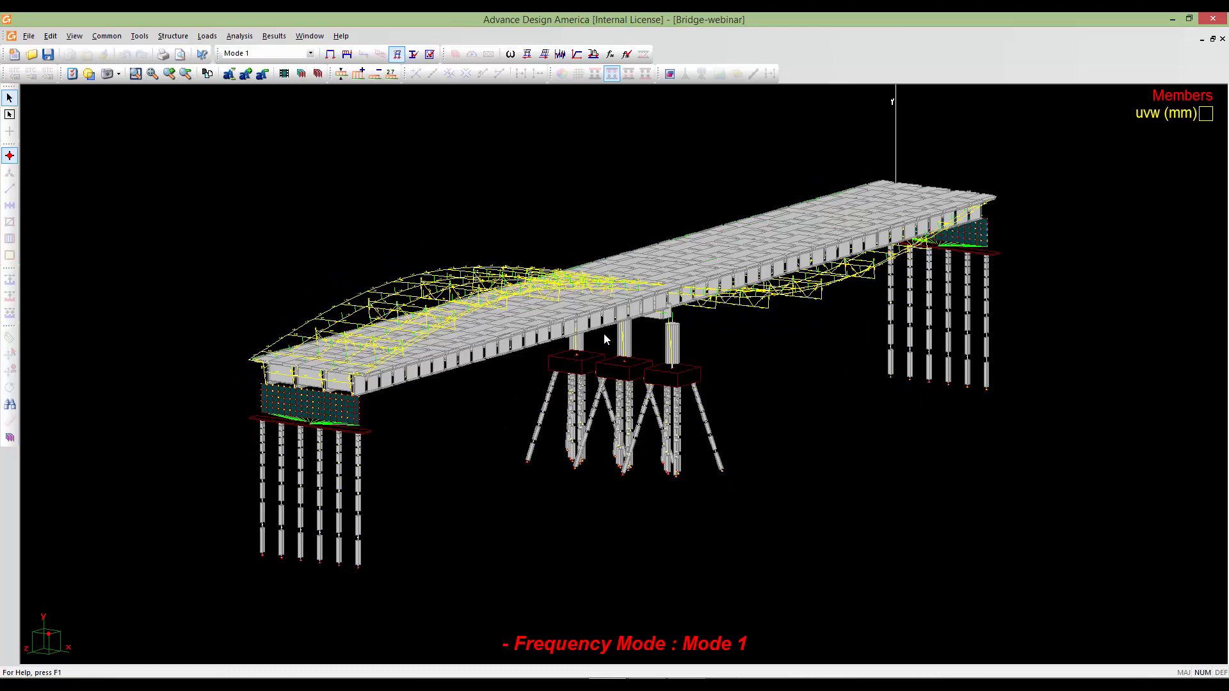
Display the deflected shapes of Mode 2 and Mode 3 in turn, increasing the diagram amplitude for Mode 3.
left_click(311, 53)
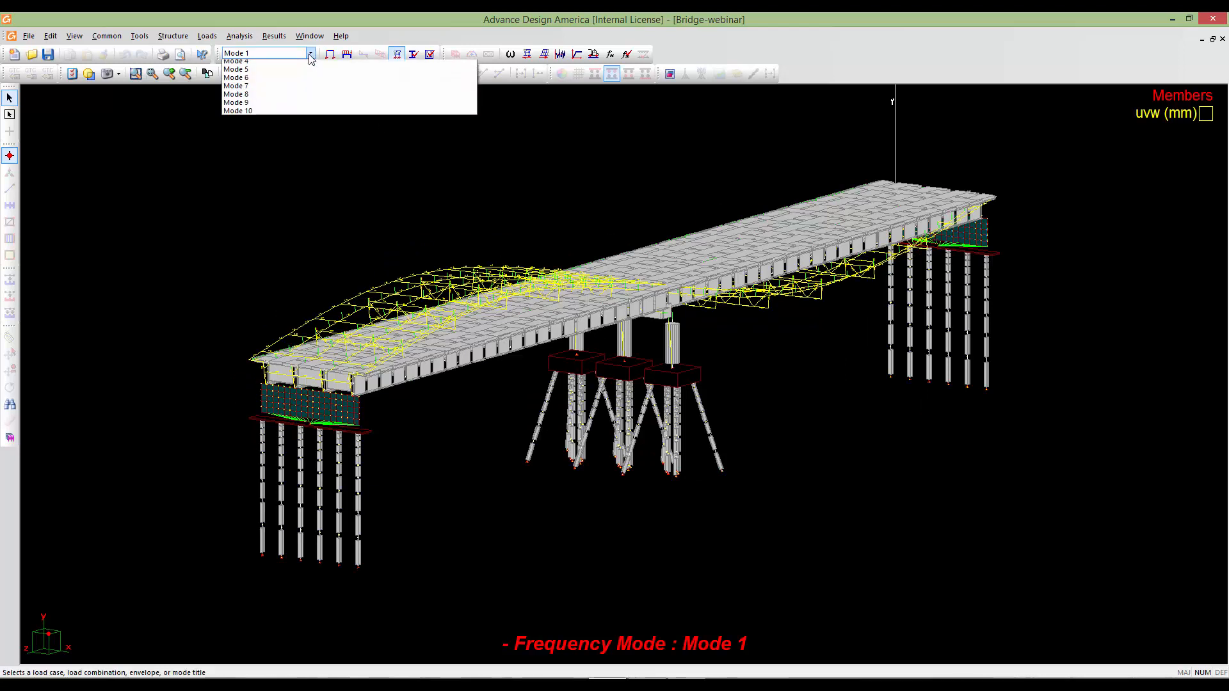
left_click(301, 72)
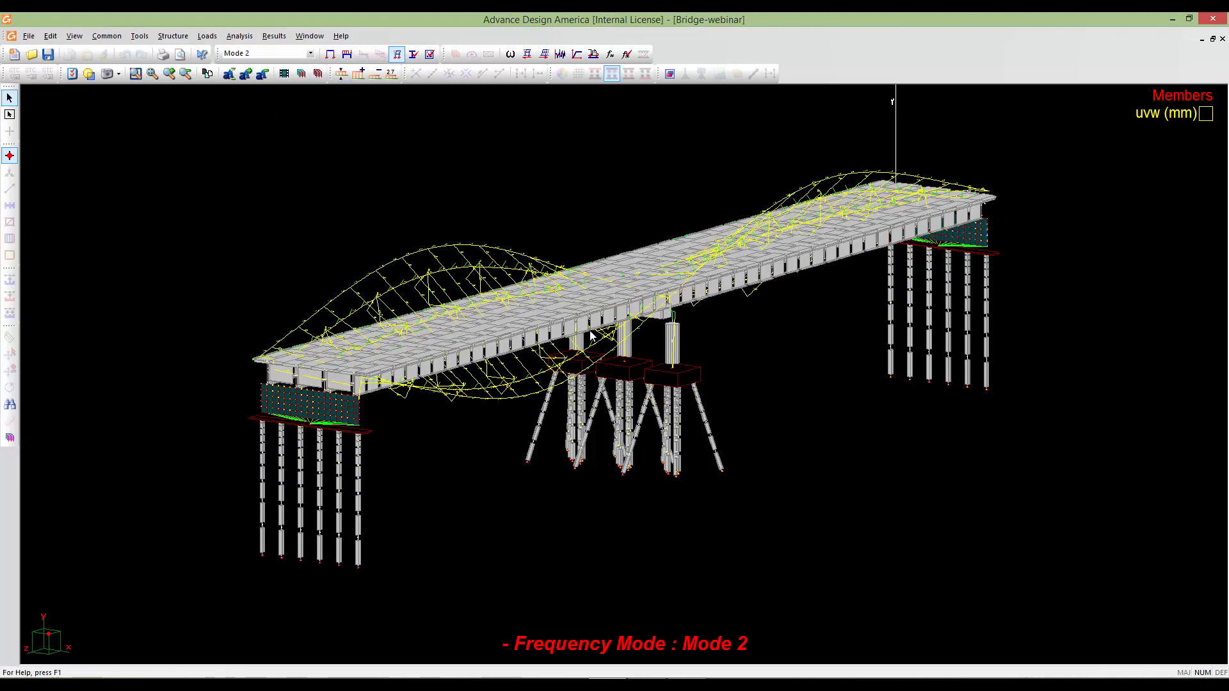
left_click(310, 53)
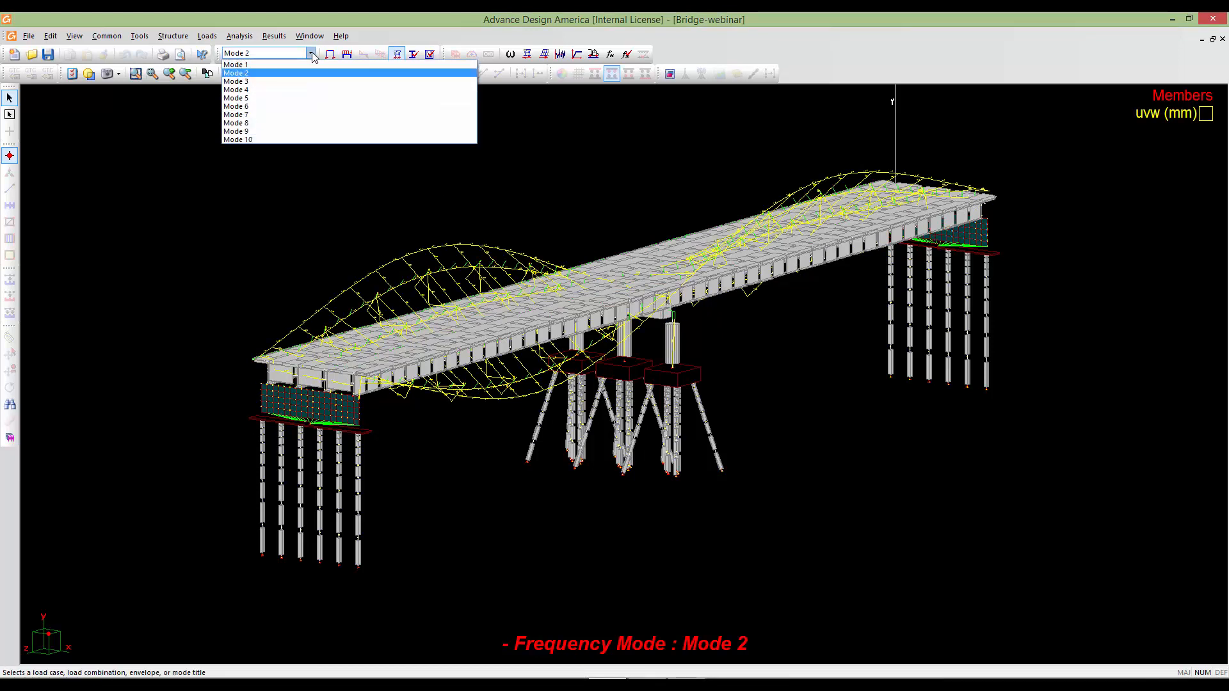
left_click(278, 82)
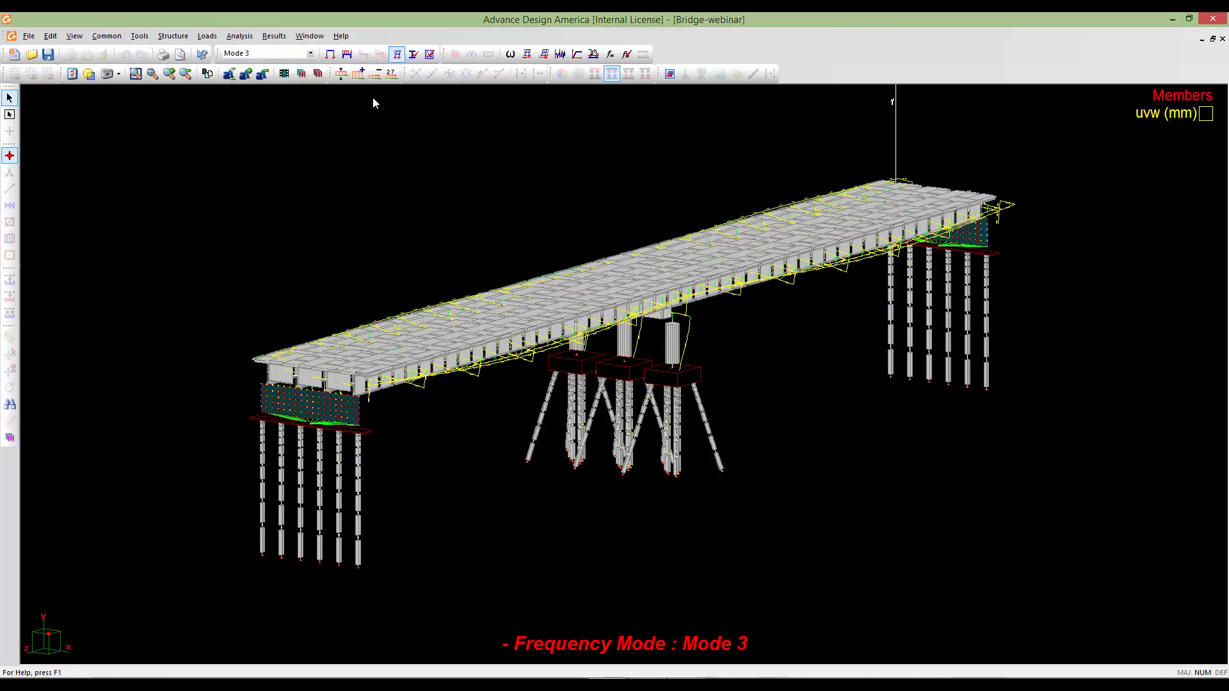
left_click(362, 76)
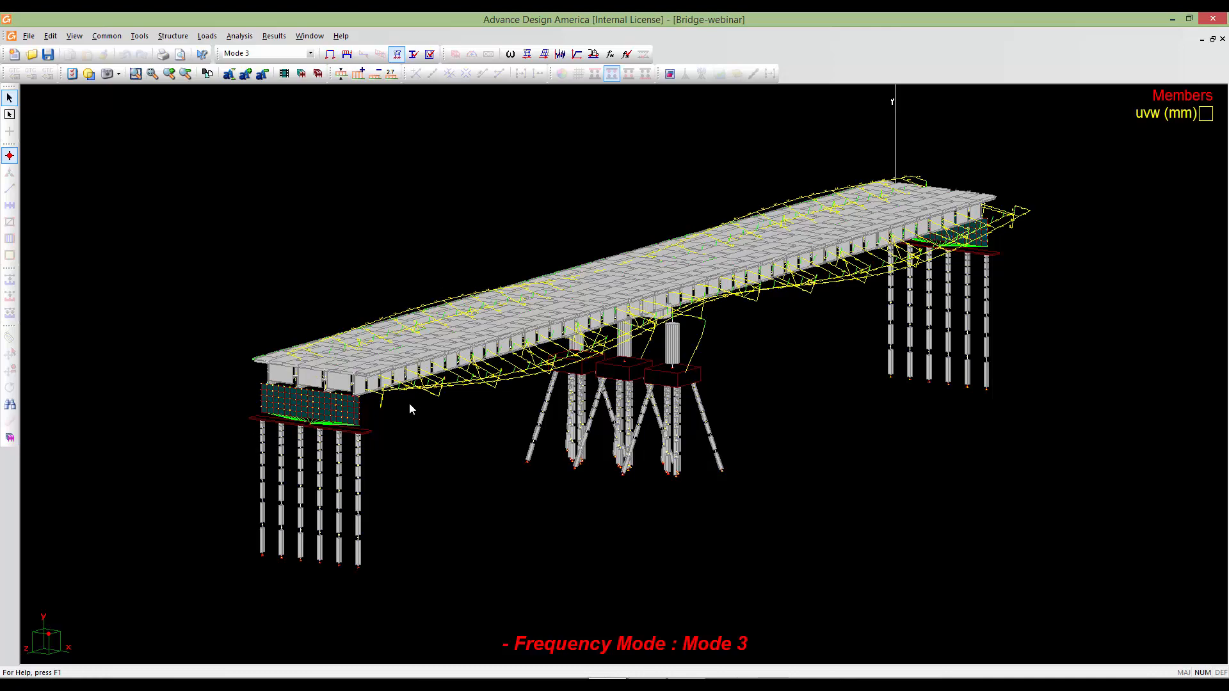
Examine the Mode 3 deflected shape from the end of the bridge and from along its side.
middle_click_drag(412, 402, 744, 392, "shift")
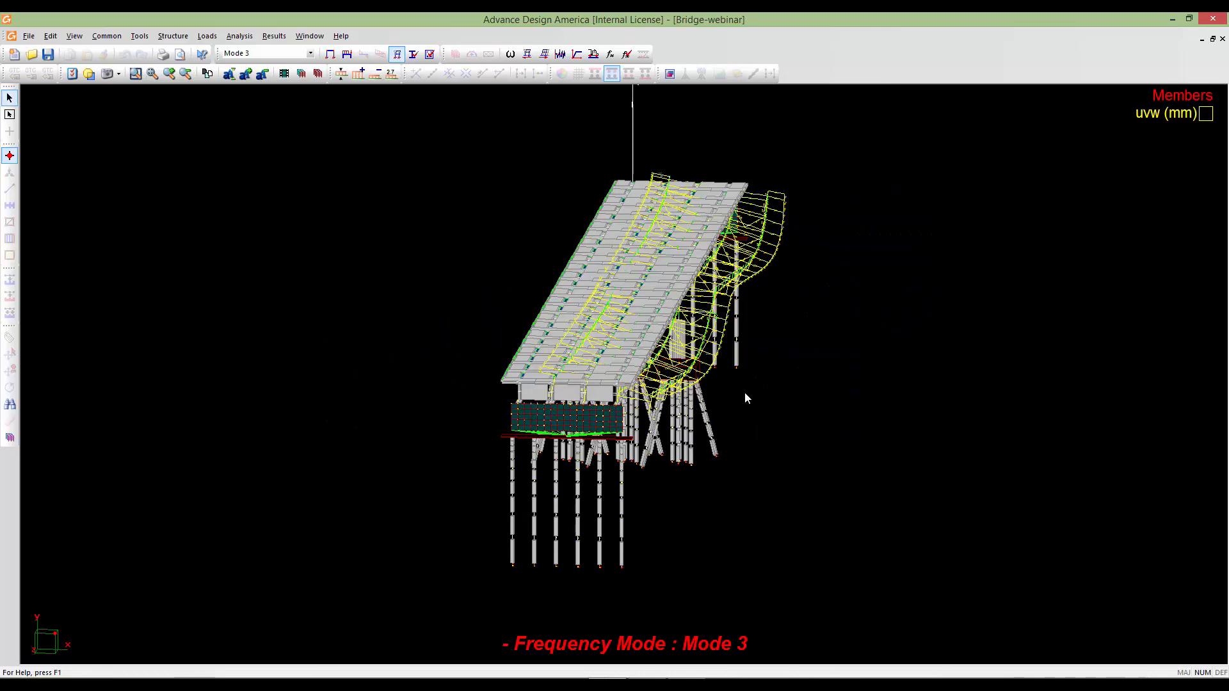
middle_click_drag(589, 391, 575, 354)
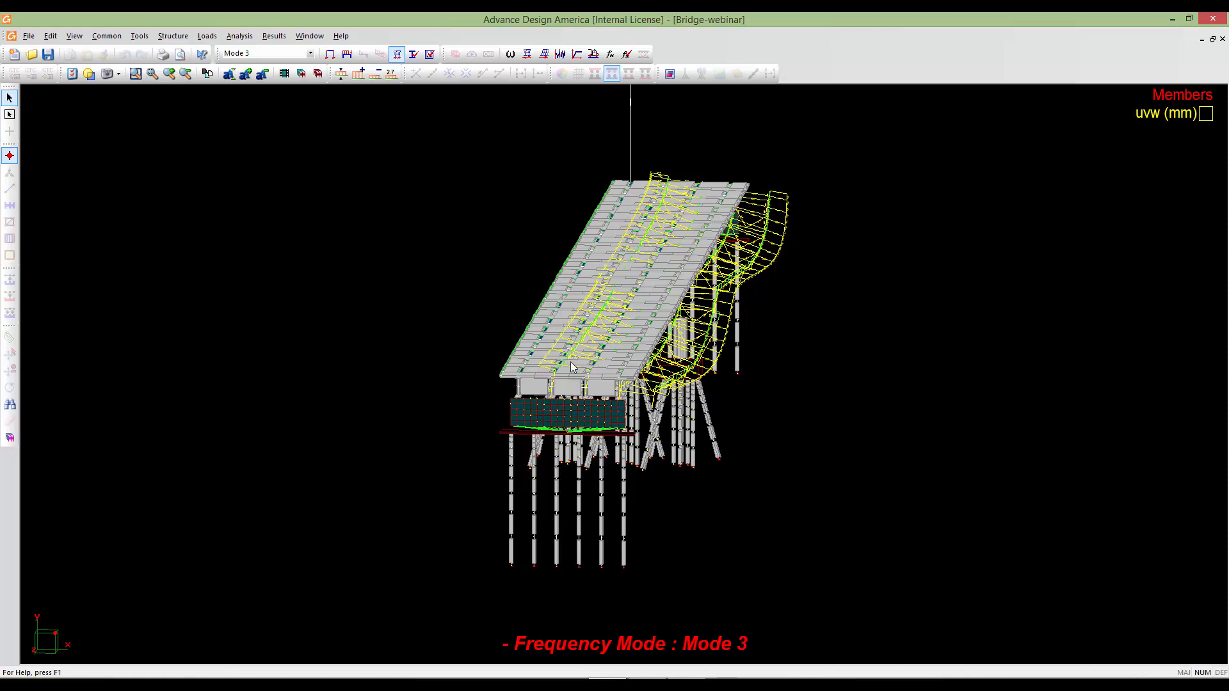
middle_click_drag(569, 371, 499, 352)
middle_click_drag(648, 290, 528, 330)
middle_click_drag(640, 336, 541, 328)
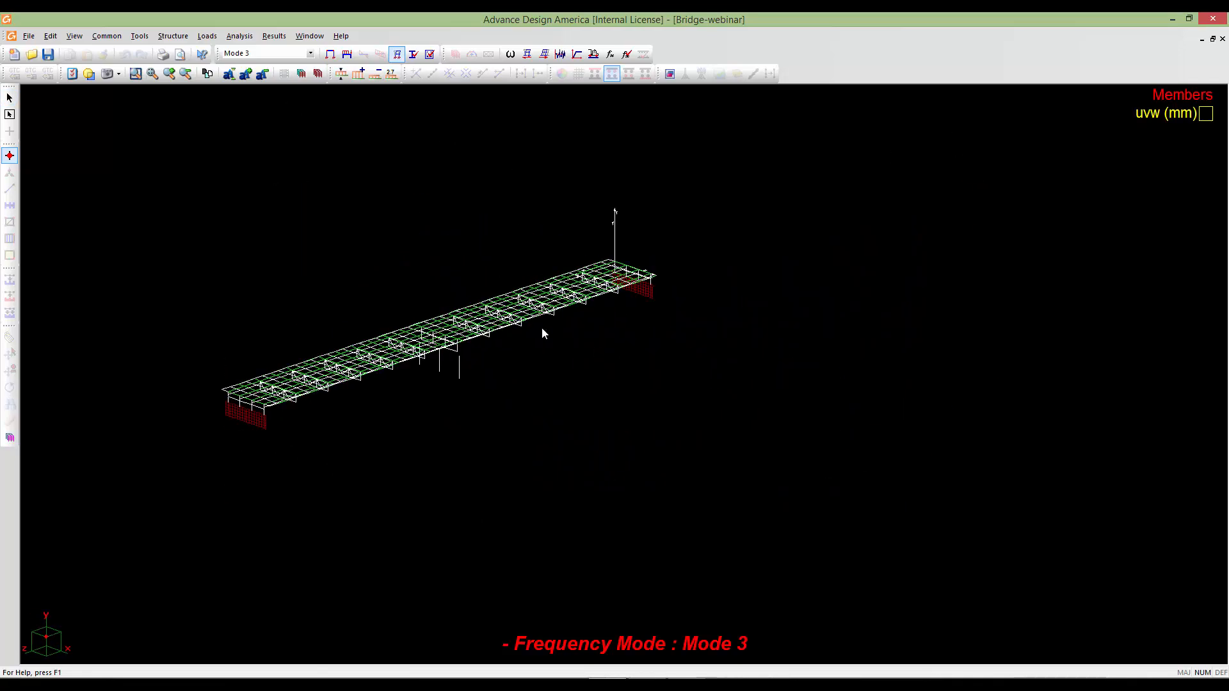
scroll(615, 341, "up", 5)
middle_click_drag(612, 346, 558, 346)
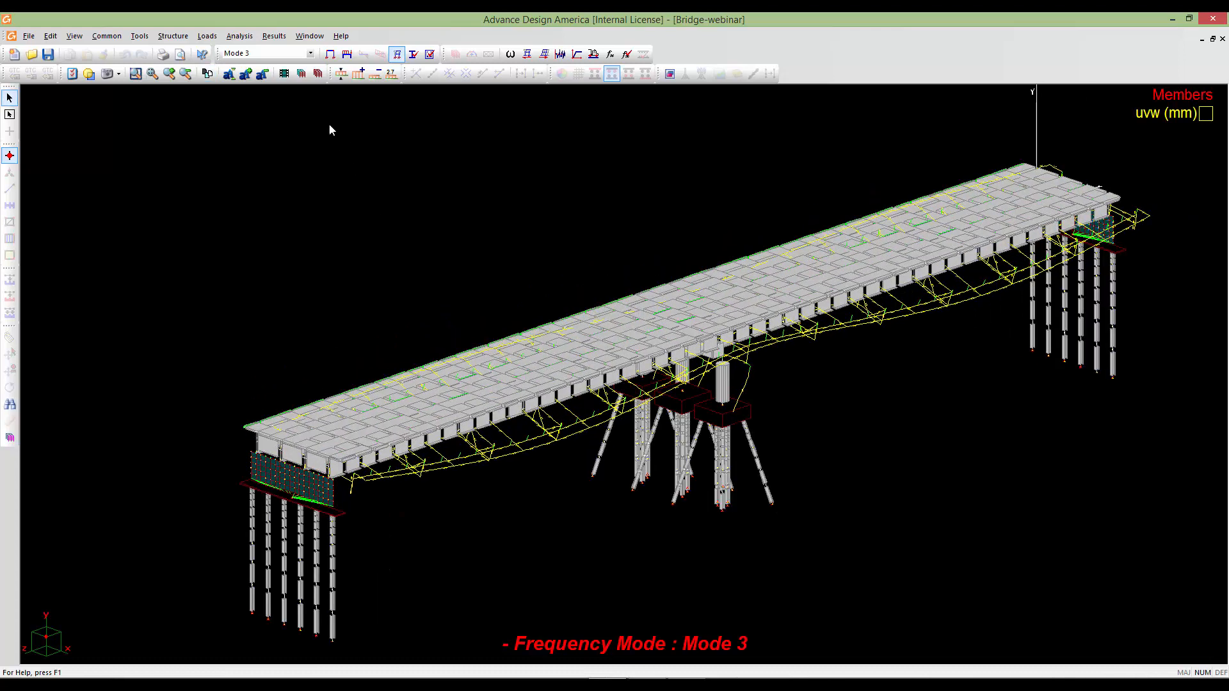
Display the deflected shapes of Mode 4, Mode 5 and Mode 6 one after another.
left_click(298, 54)
left_click(293, 90)
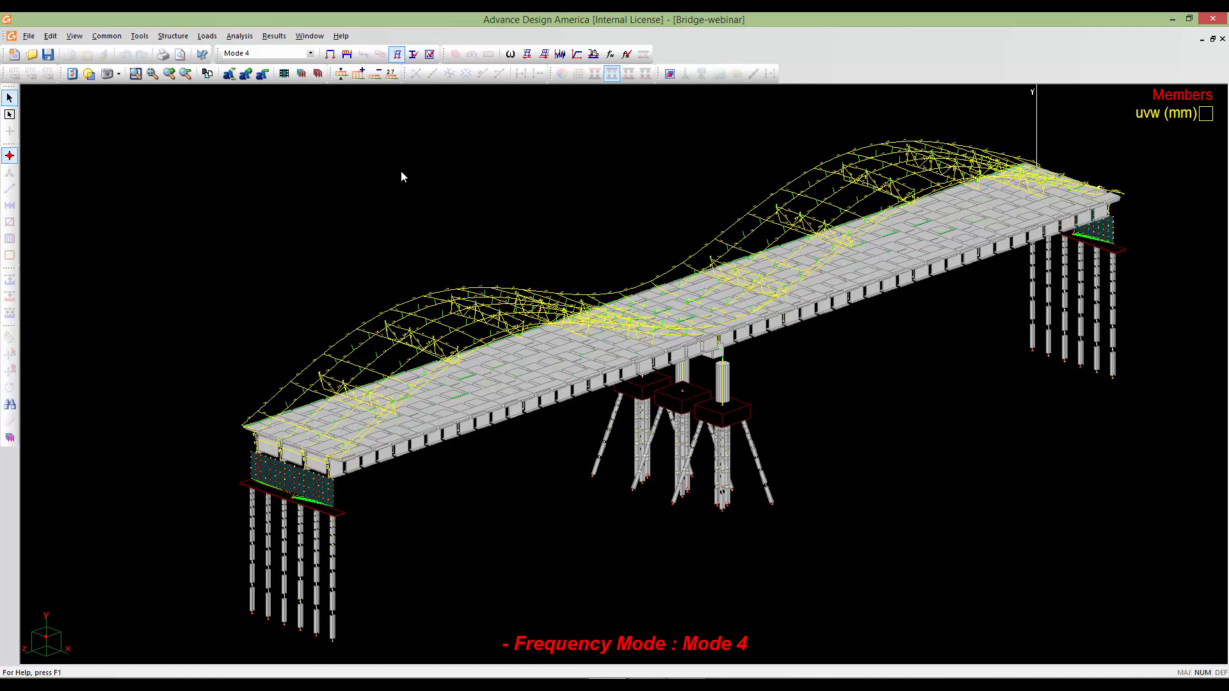
left_click(288, 53)
left_click(290, 99)
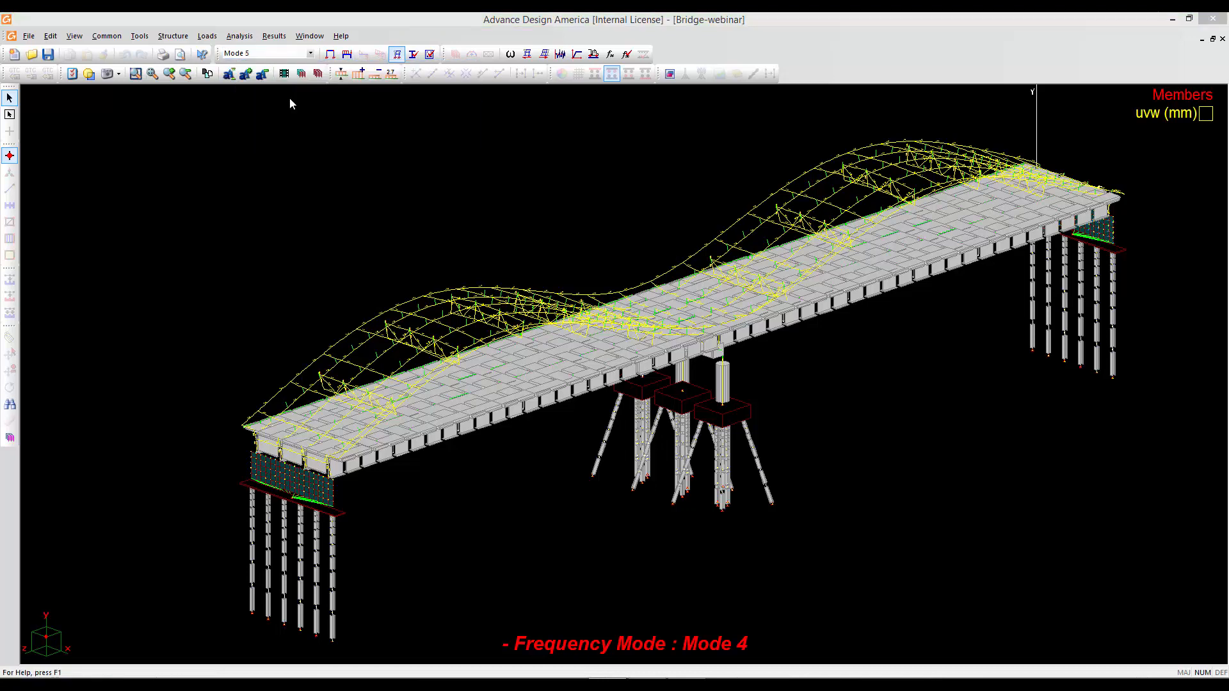
left_click(310, 54)
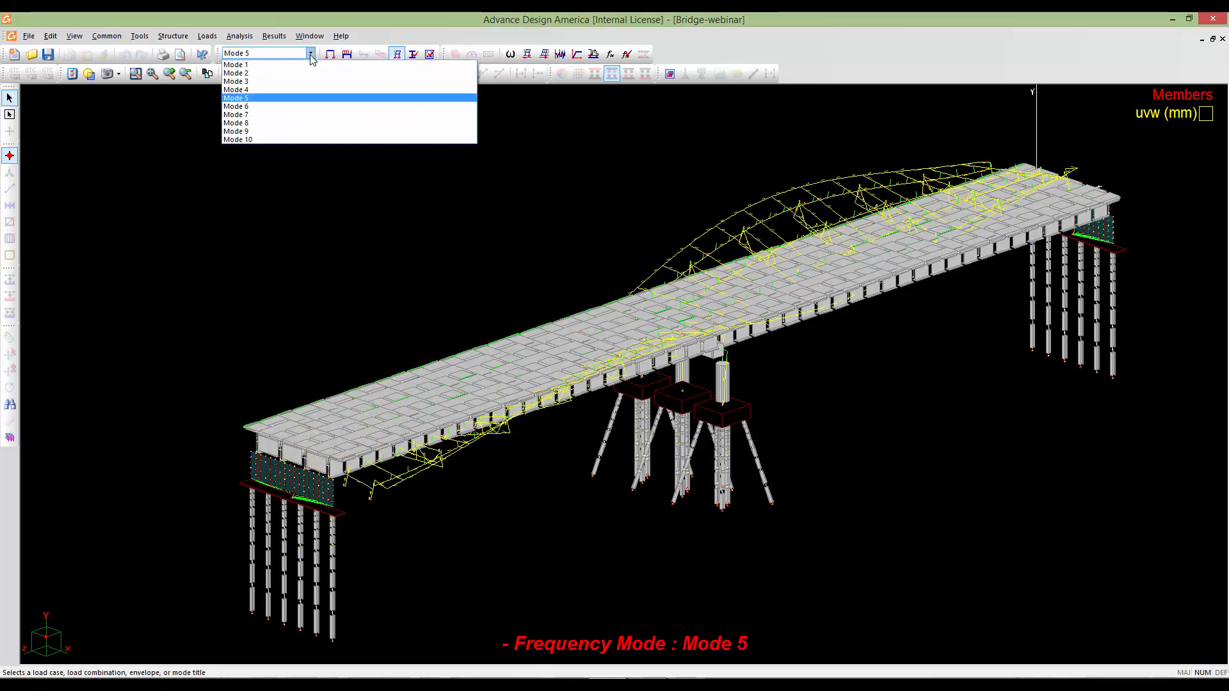
left_click(304, 103)
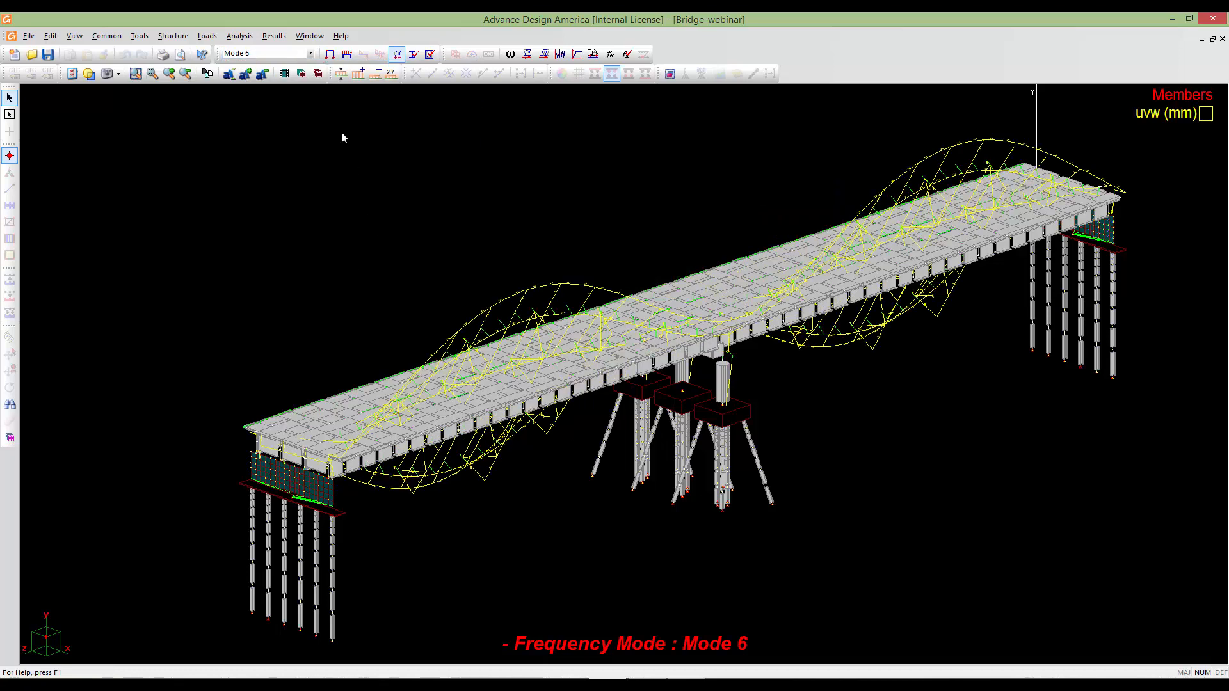
Reduce the amplitude of the deflection diagram in several increments and switch the results display back to Mode 1.
left_click(311, 53)
left_click(331, 256)
middle_click_drag(474, 318, 523, 393)
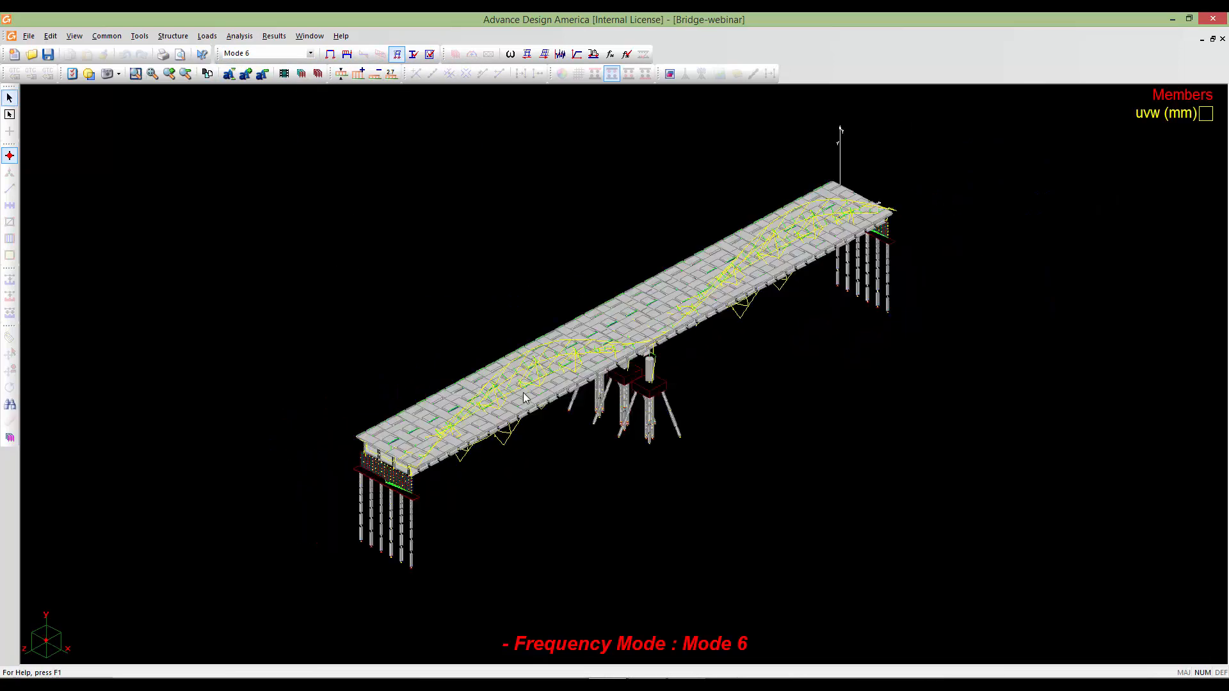
scroll(524, 398, "up", 5)
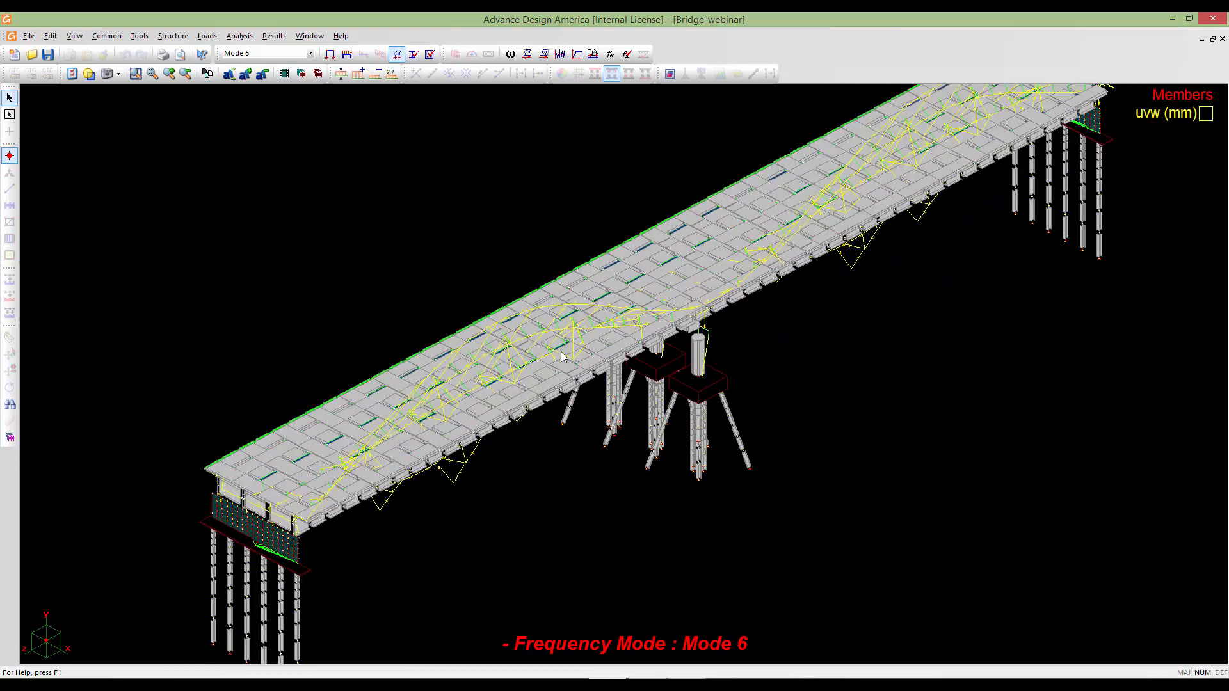
scroll(562, 357, "down", 3)
left_click(376, 74)
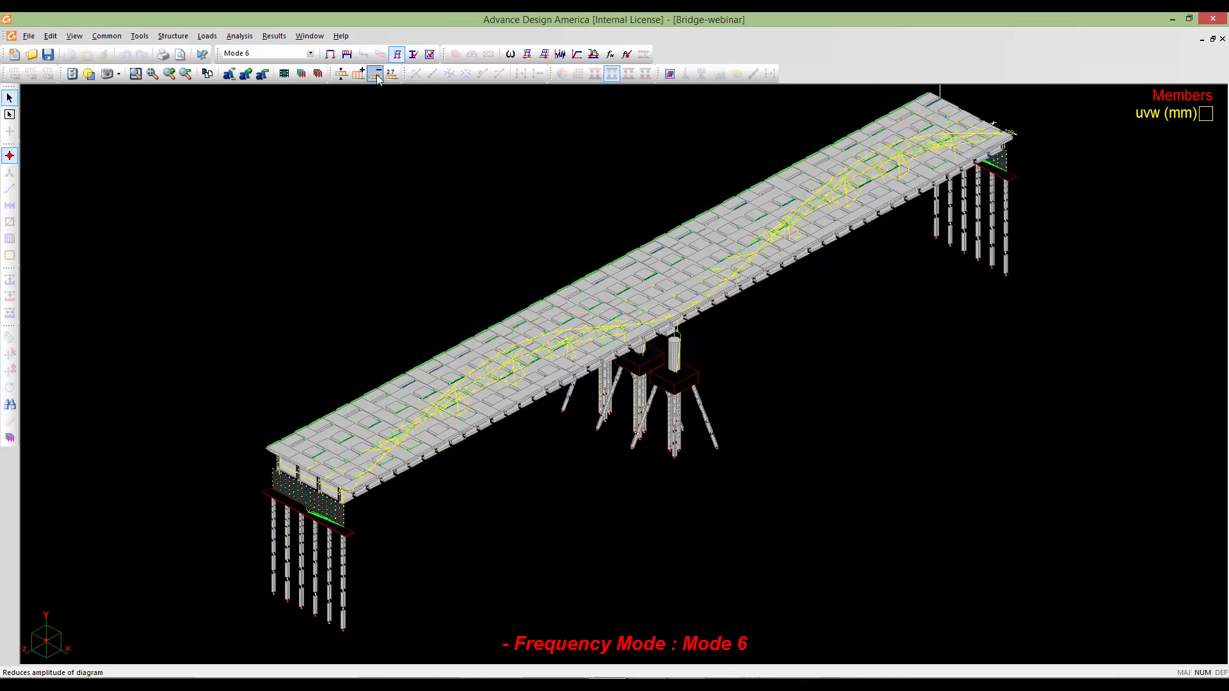
left_click(376, 75)
left_click(377, 75)
left_click(376, 74)
mouse_move(555, 382)
middle_mouse_down()
mouse_move(599, 349)
mouse_move(695, 317)
mouse_move(645, 347)
middle_mouse_up()
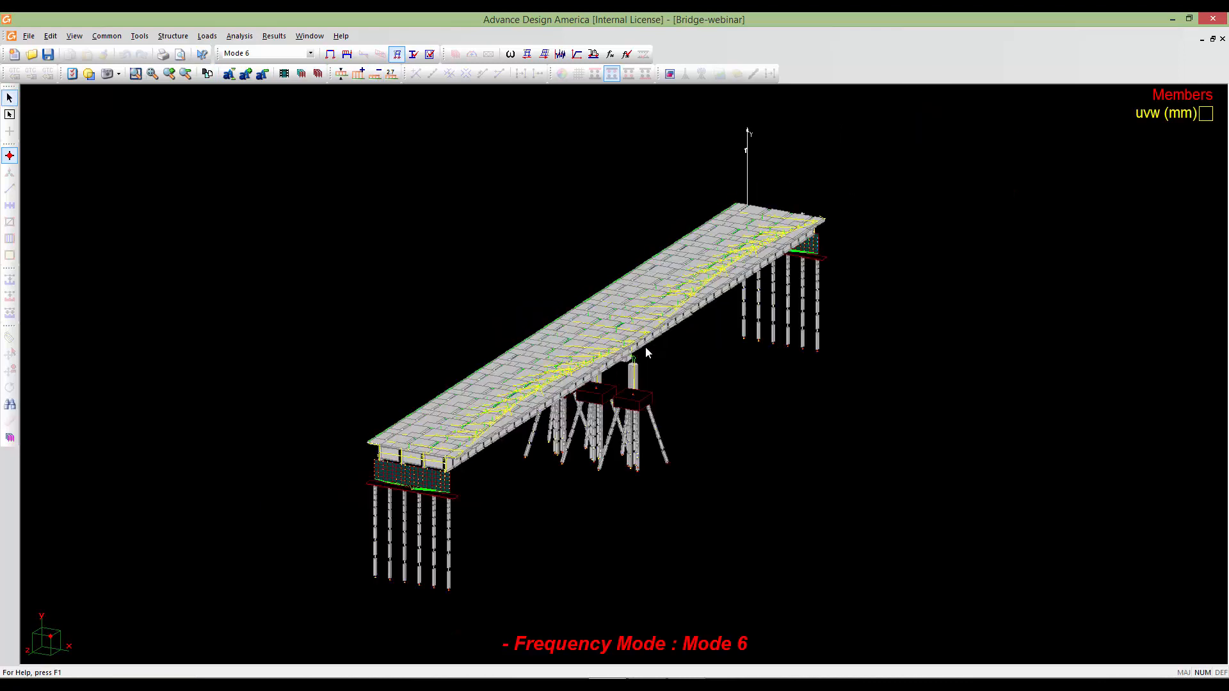
left_click(274, 54)
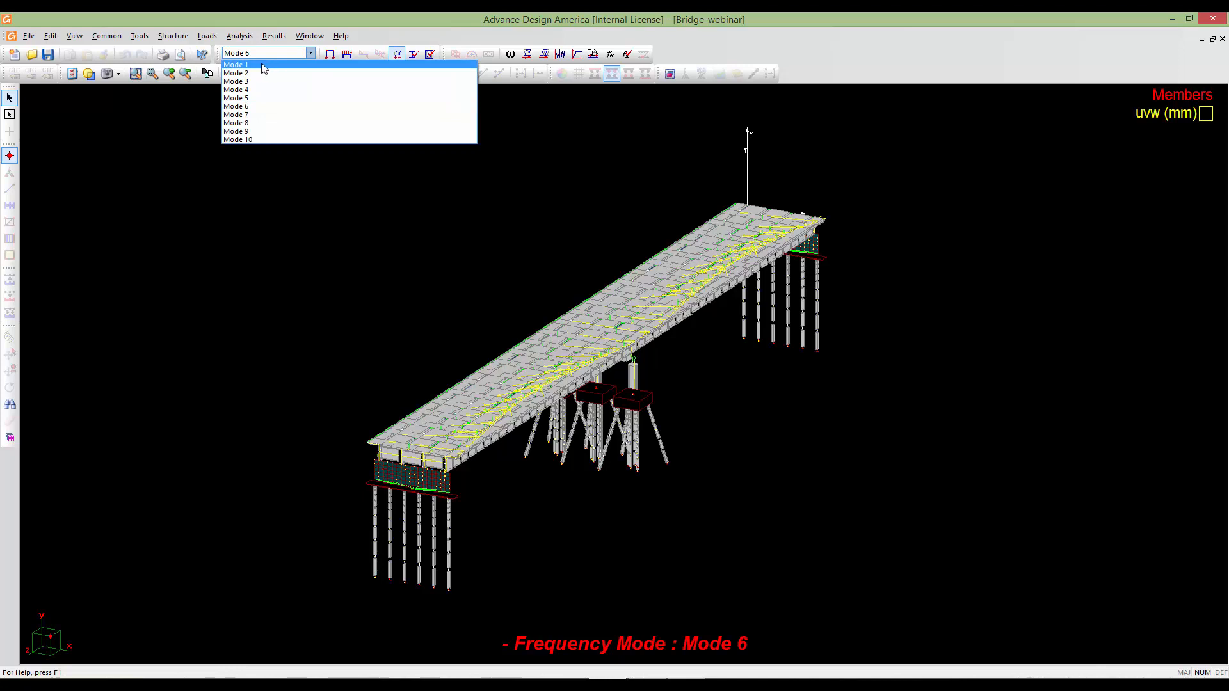
left_click(263, 65)
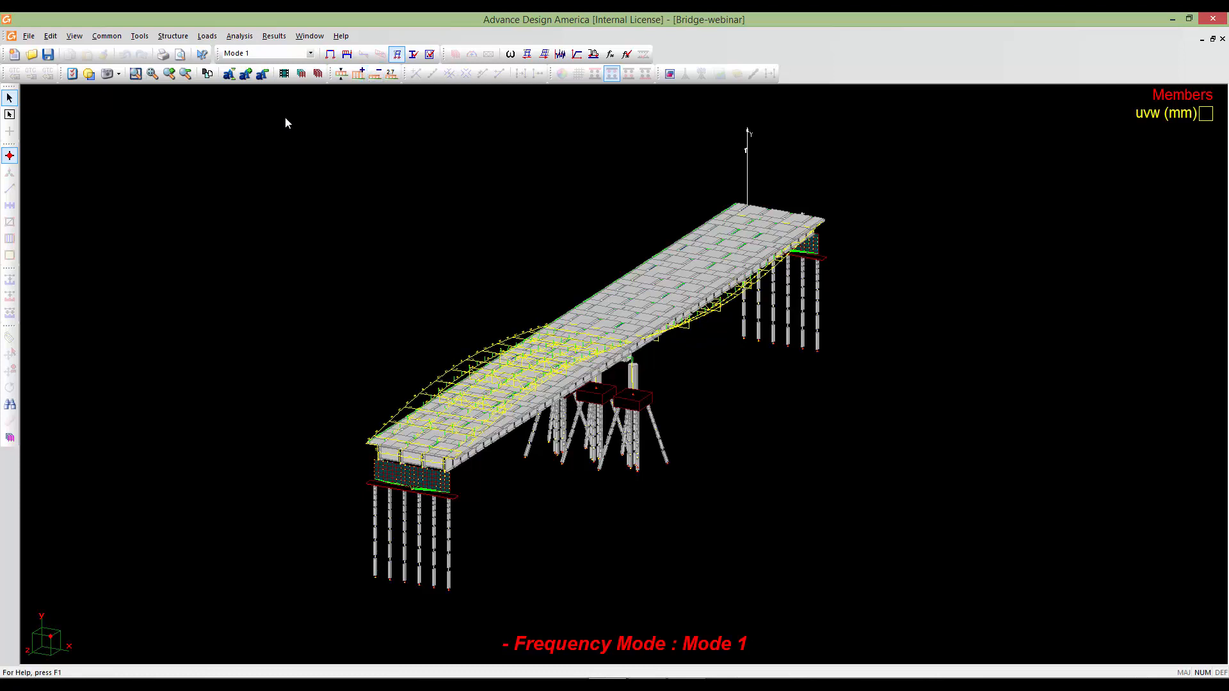
Play the animation of the Mode 1 deflected shape, pause it and close the animation.
left_click(285, 74)
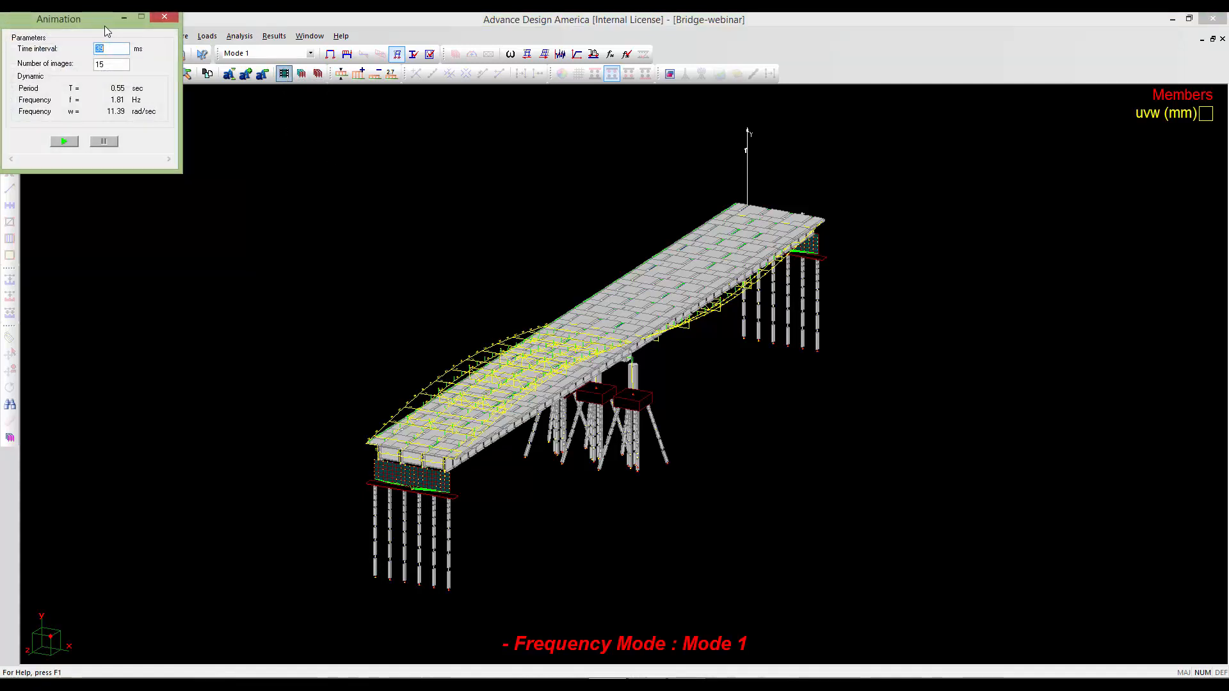
left_click_drag(106, 26, 170, 92)
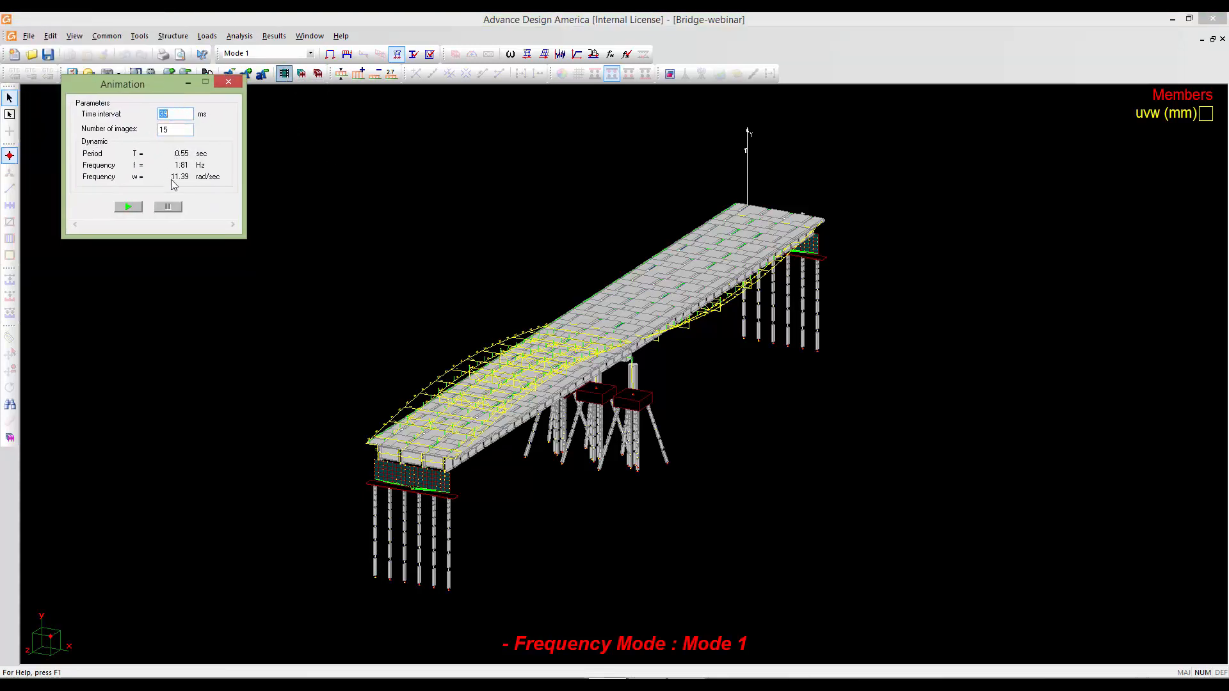
double_click(164, 113)
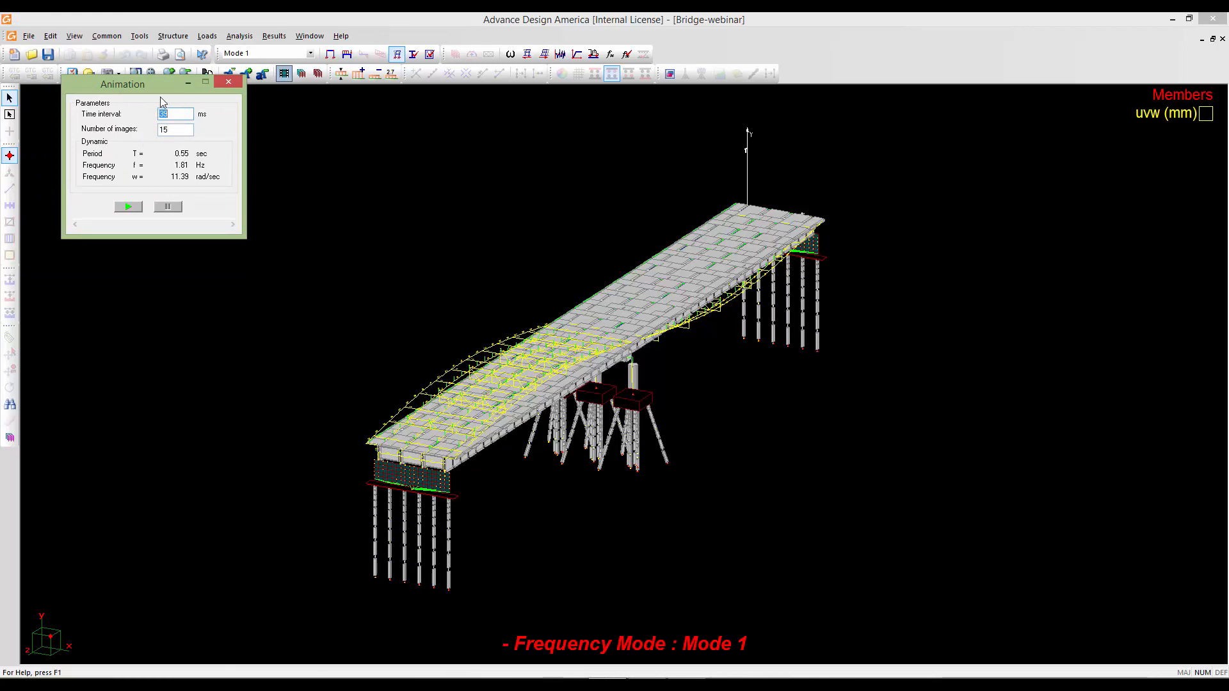
left_click(128, 206)
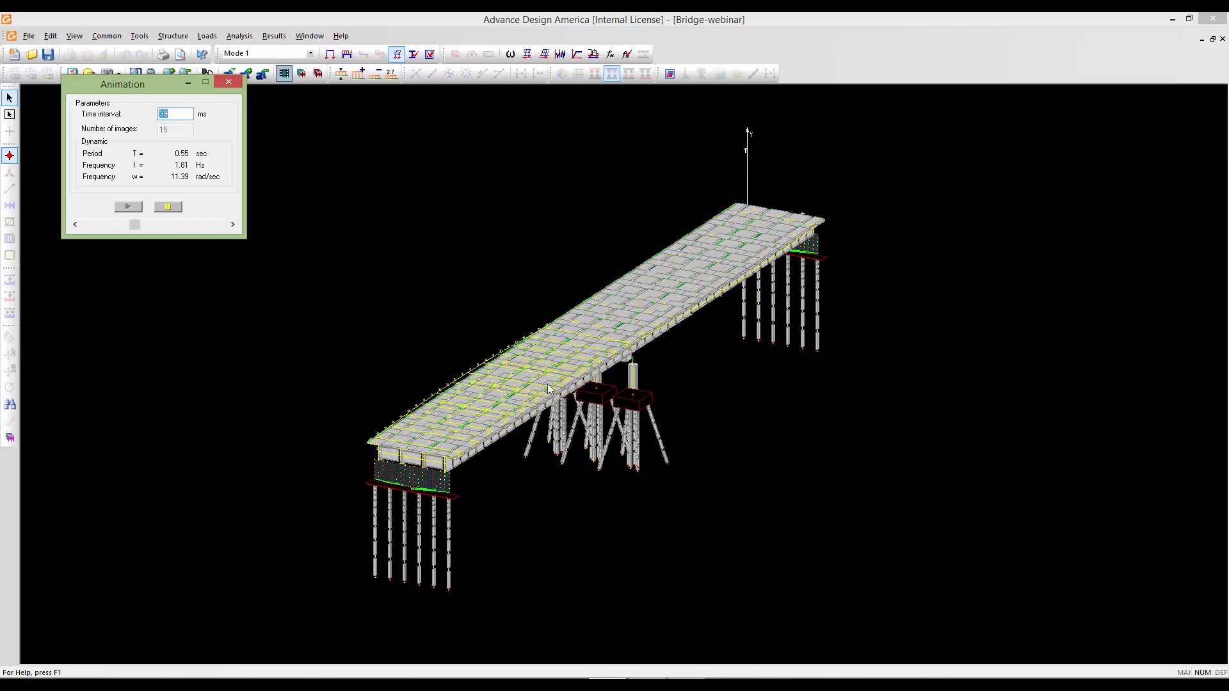
left_click(167, 207)
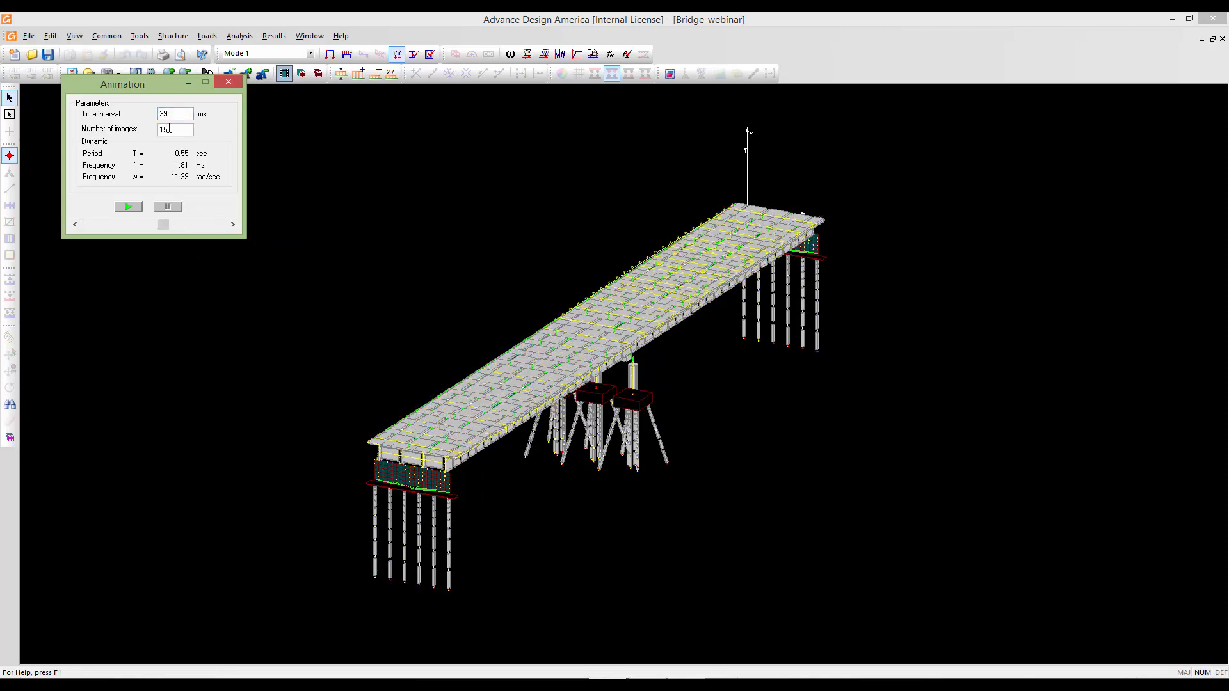
left_click(227, 82)
Display Mode 2, play the animation of its deflected shape and close the animation.
left_click(309, 54)
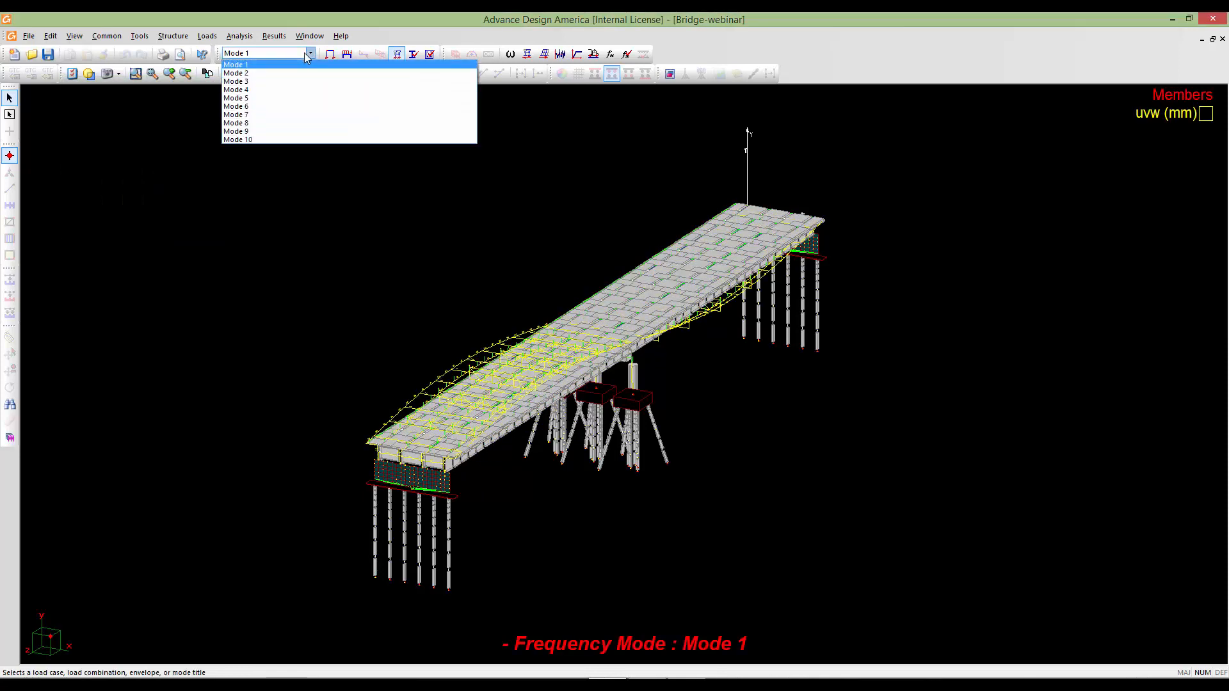
left_click(305, 73)
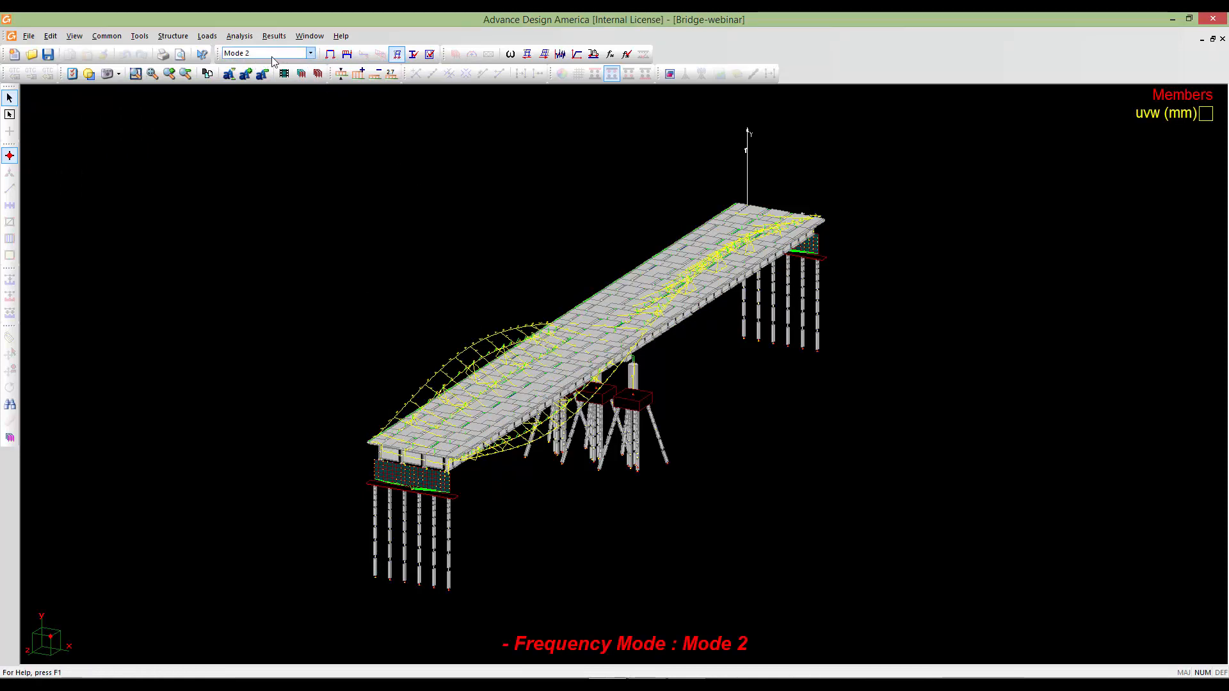
left_click(284, 73)
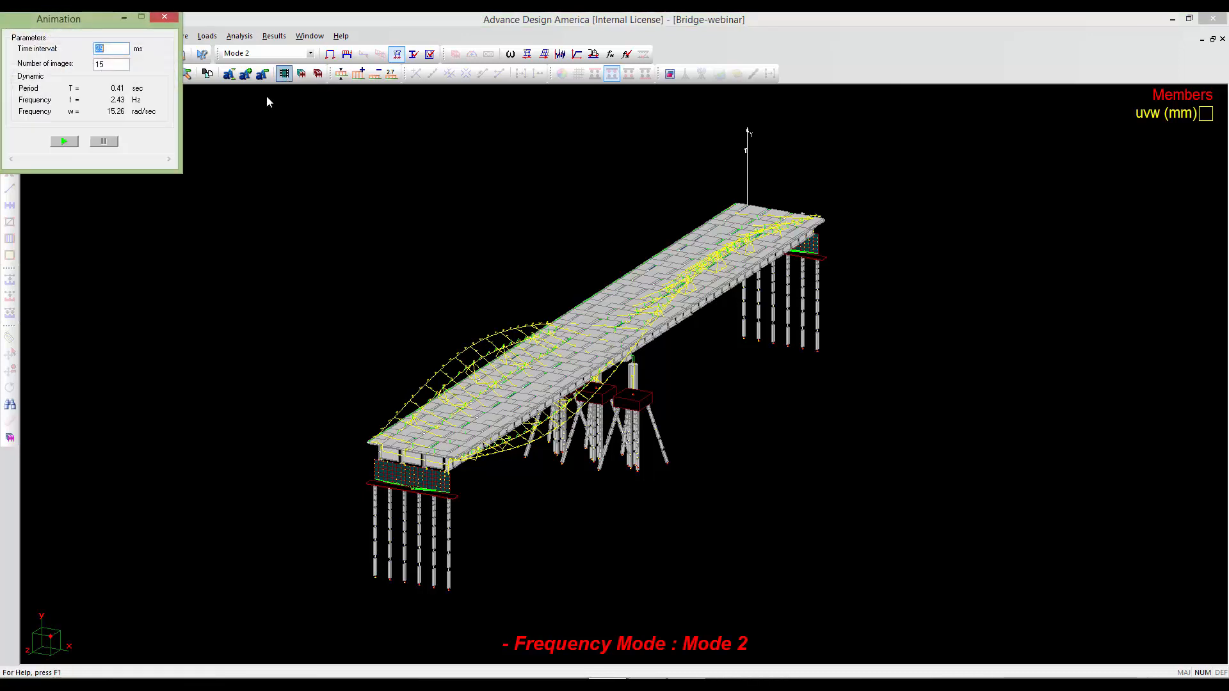
left_click(67, 140)
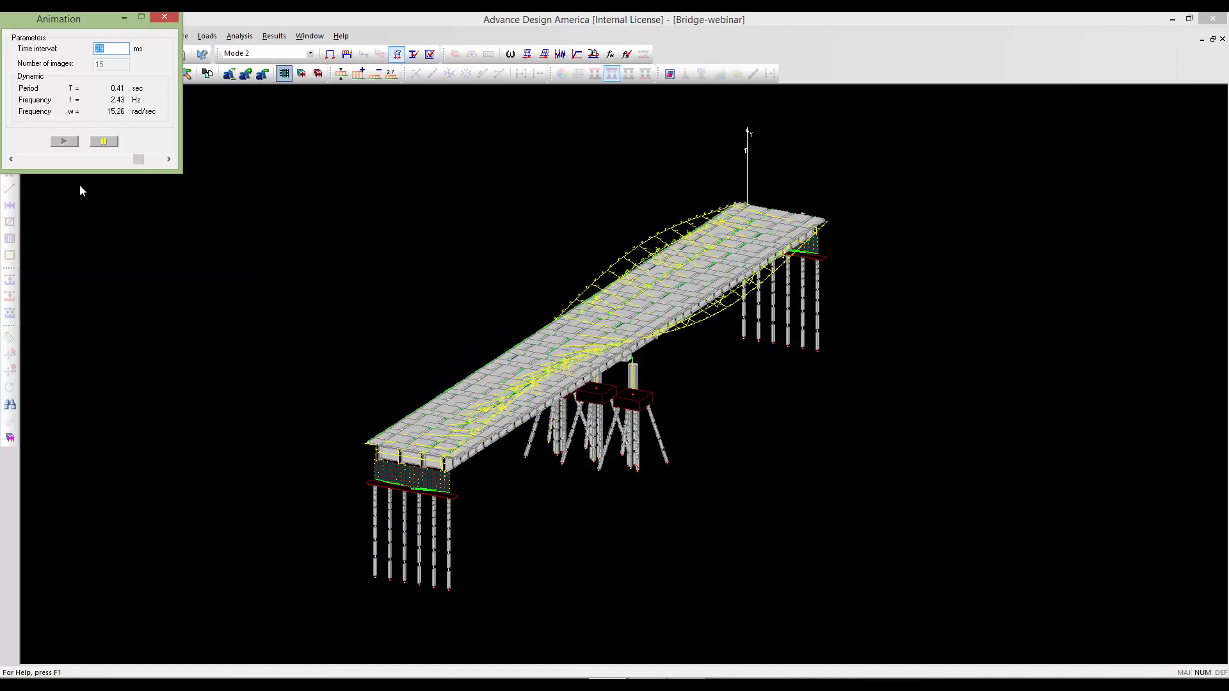
left_click(165, 18)
Review the modal frequencies and vibration modes spreadsheet for the 10 modes and close it.
scroll(425, 352, "up", 2)
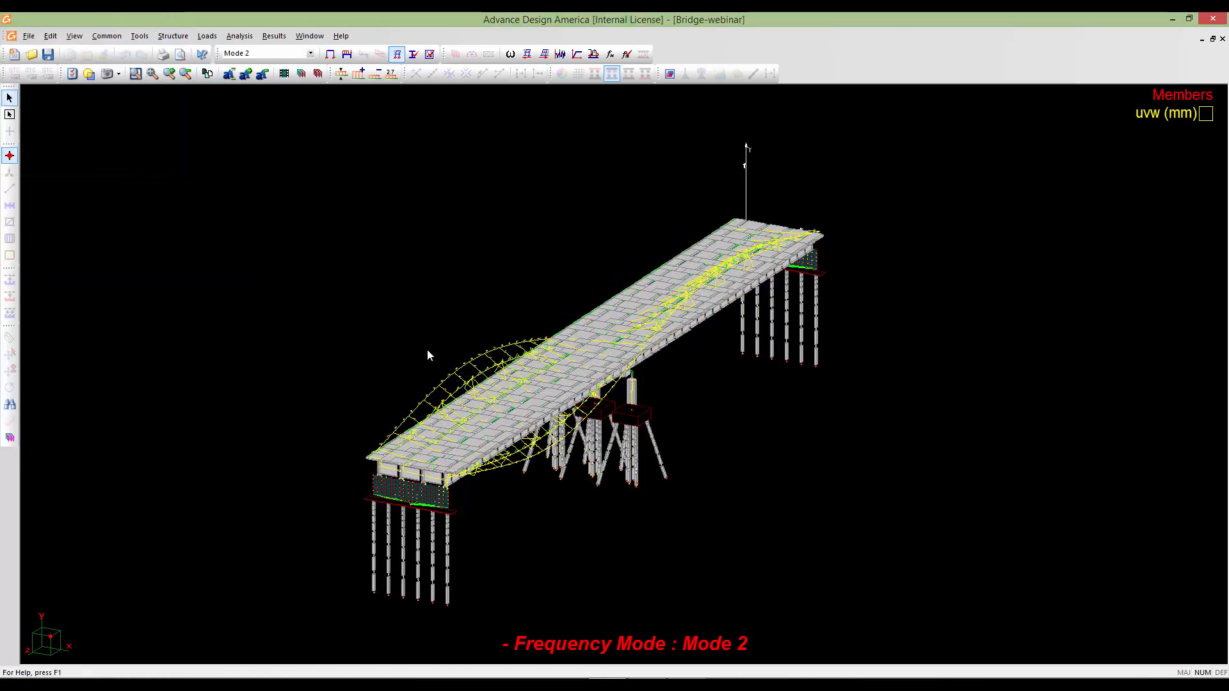
scroll(492, 393, "down", 2)
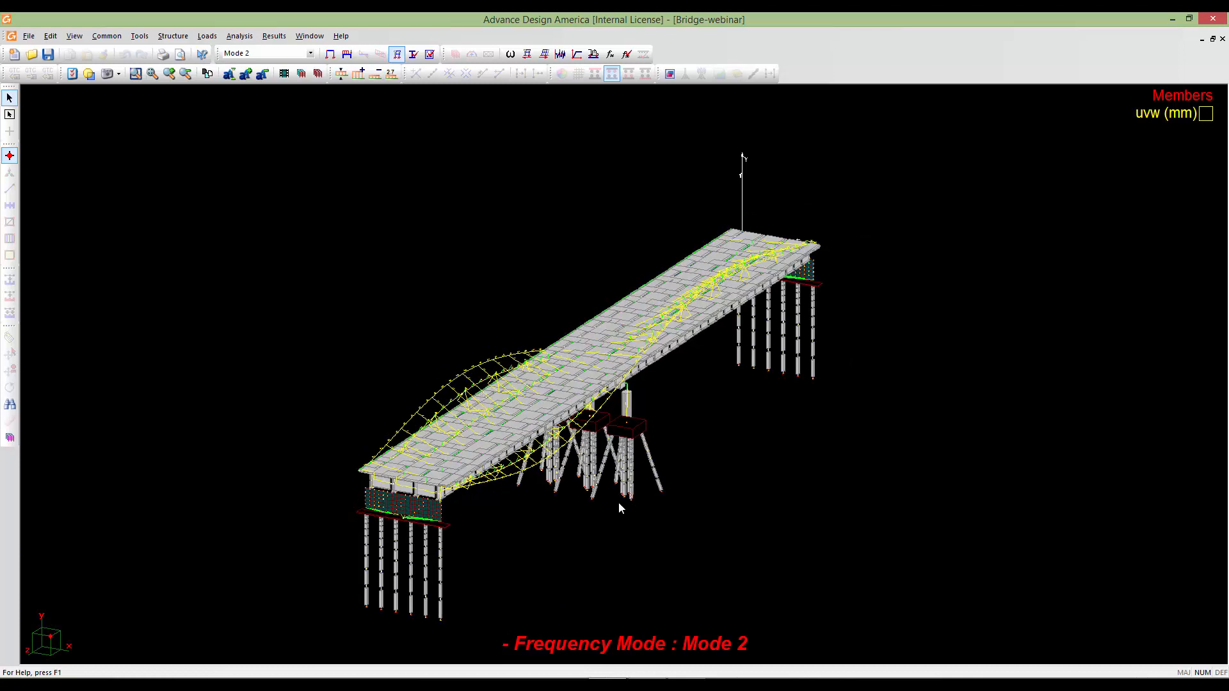
left_click(274, 37)
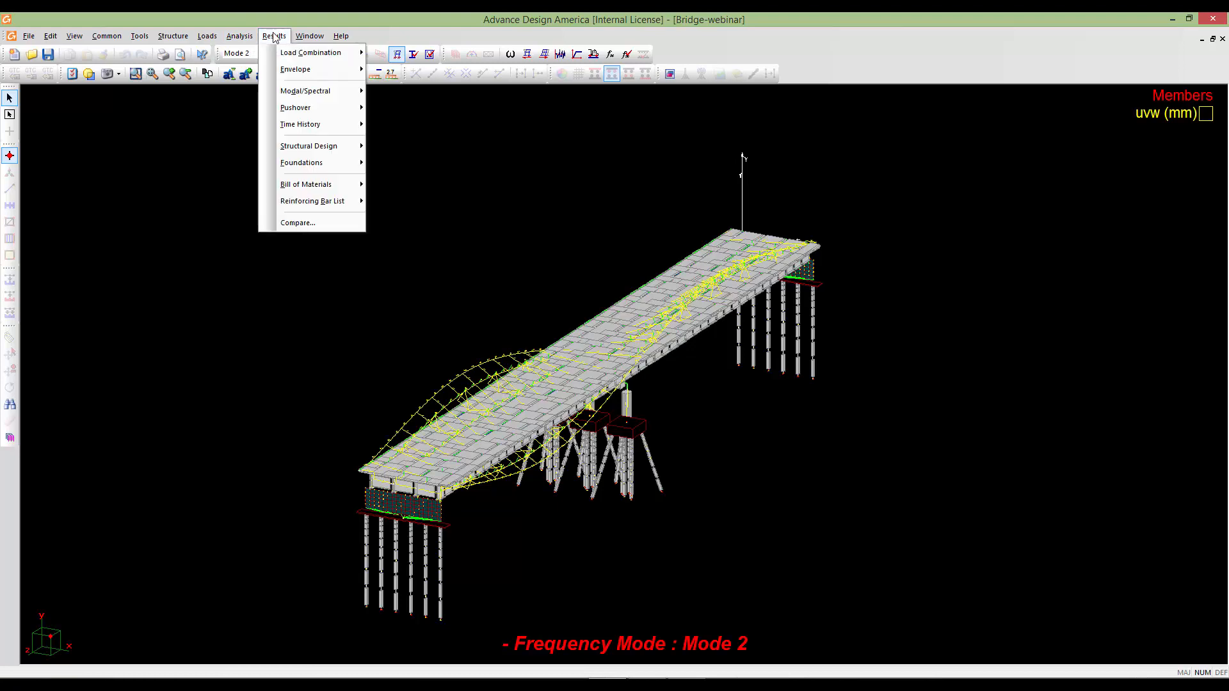
mouse_move(326, 95)
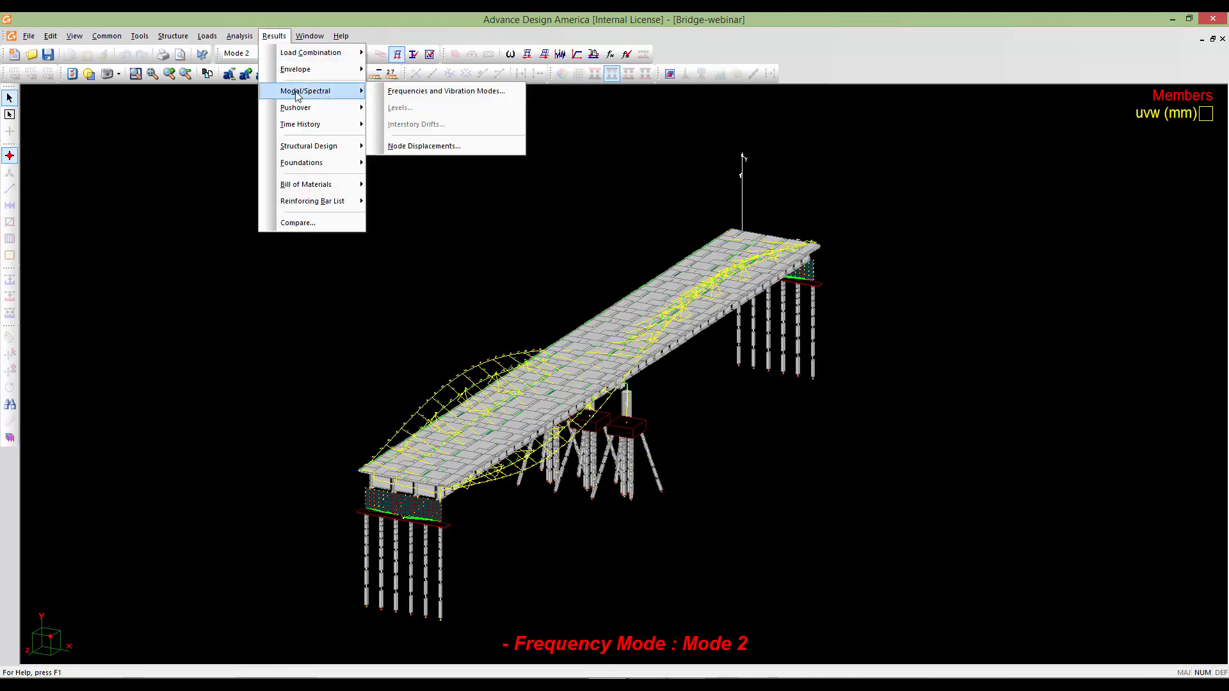
left_click(474, 97)
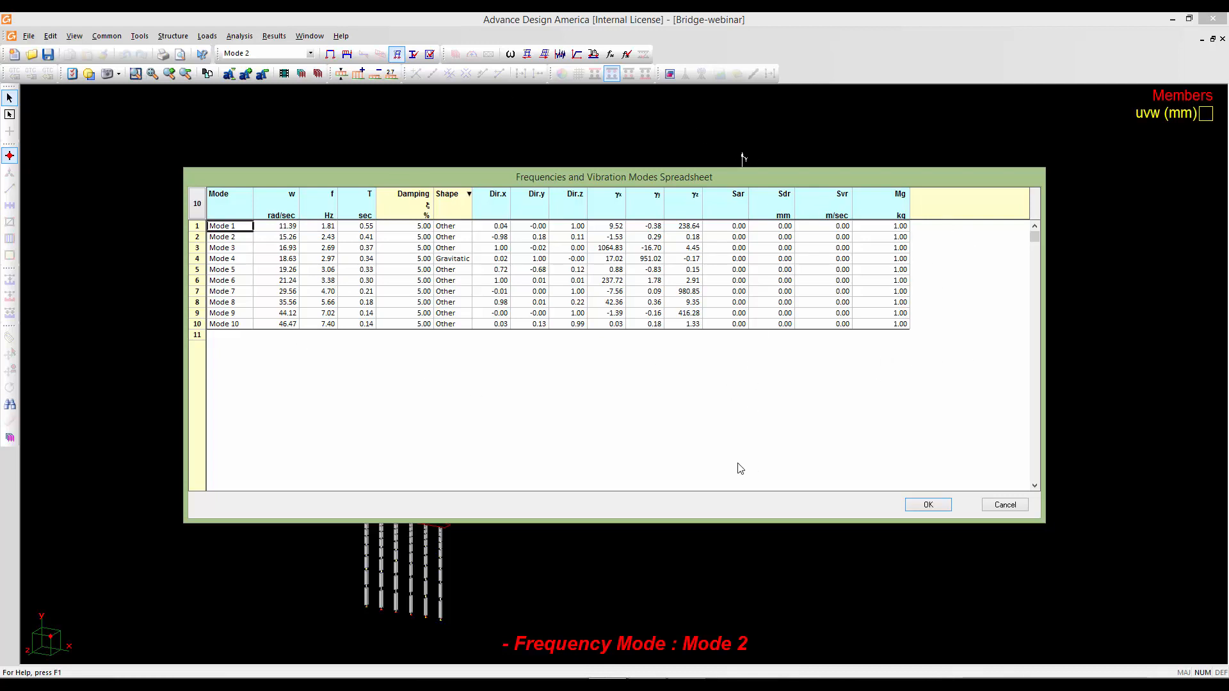
left_click_drag(720, 177, 726, 171)
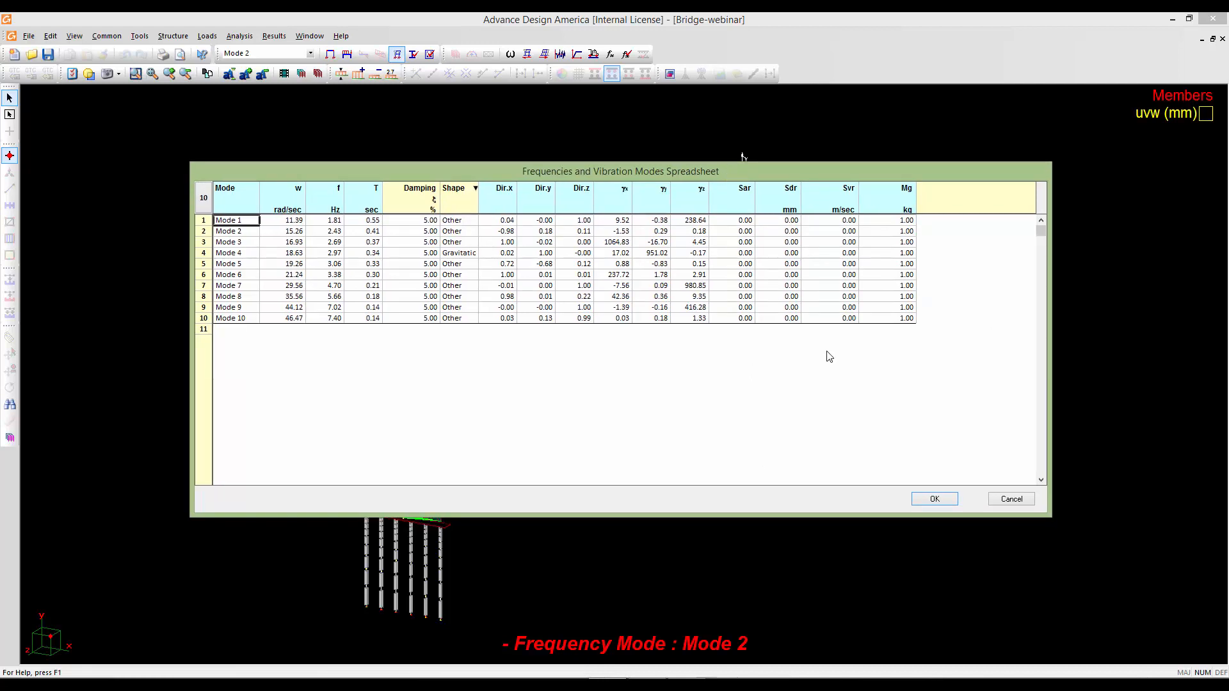
left_click(944, 501)
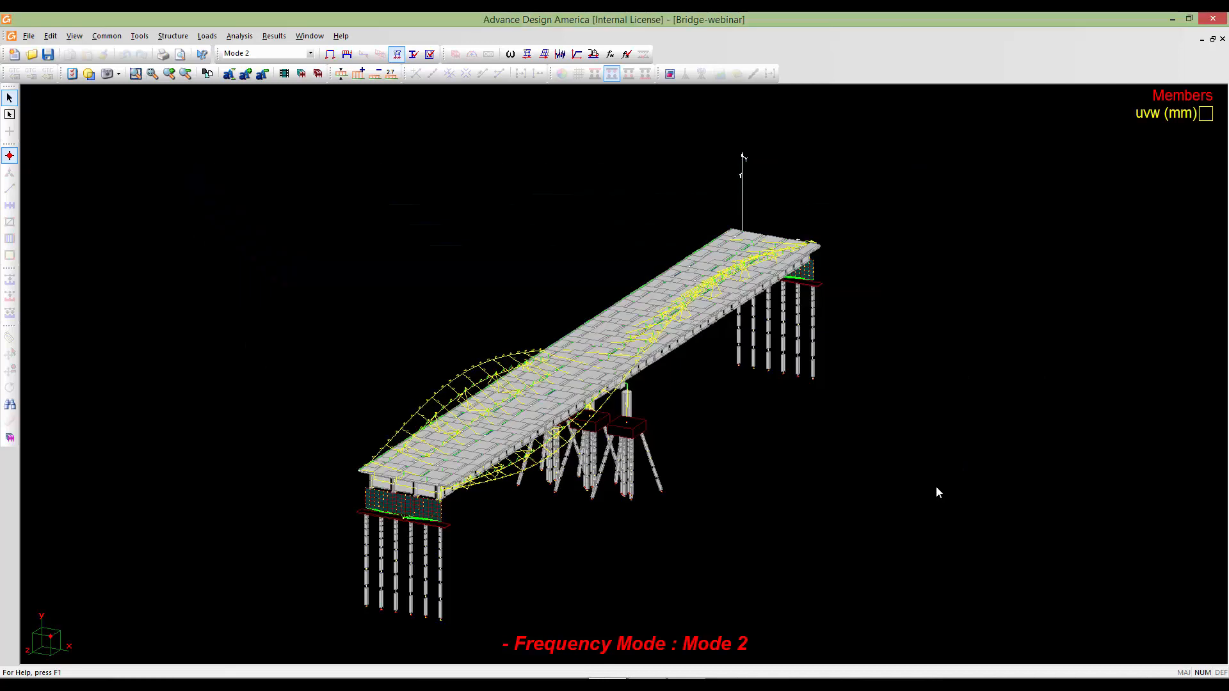
Review the modal node displacements spreadsheet, widened to show all rotation columns, and close it.
left_click(274, 36)
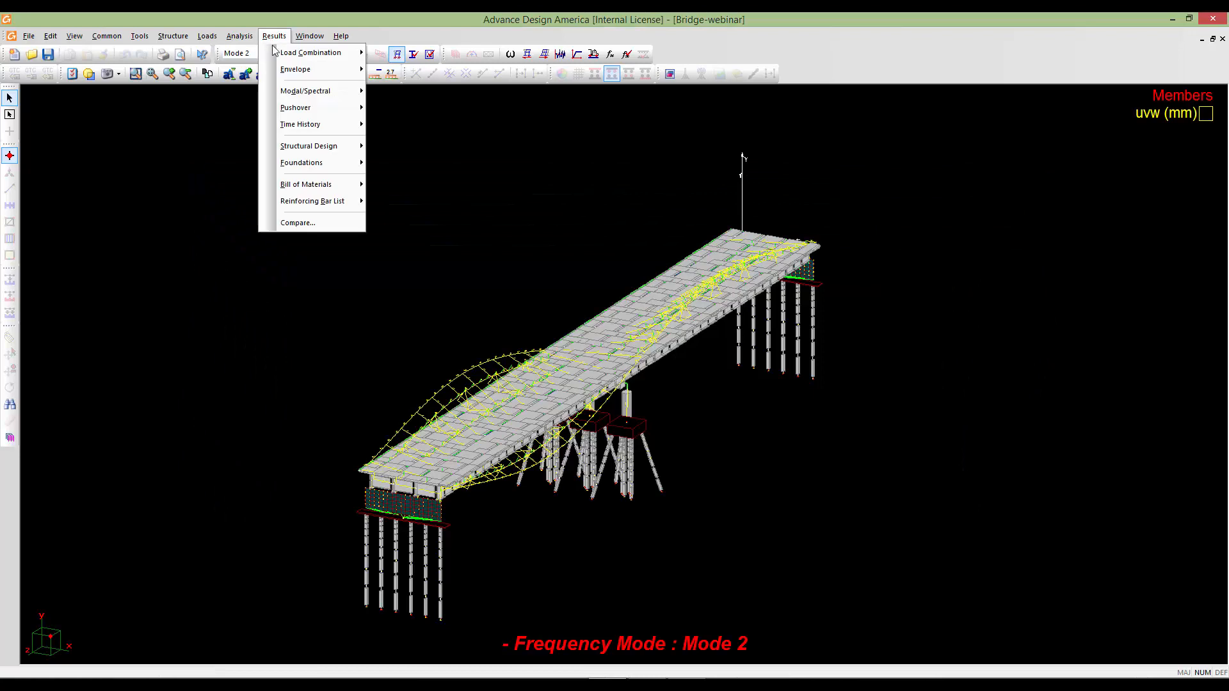
mouse_move(289, 90)
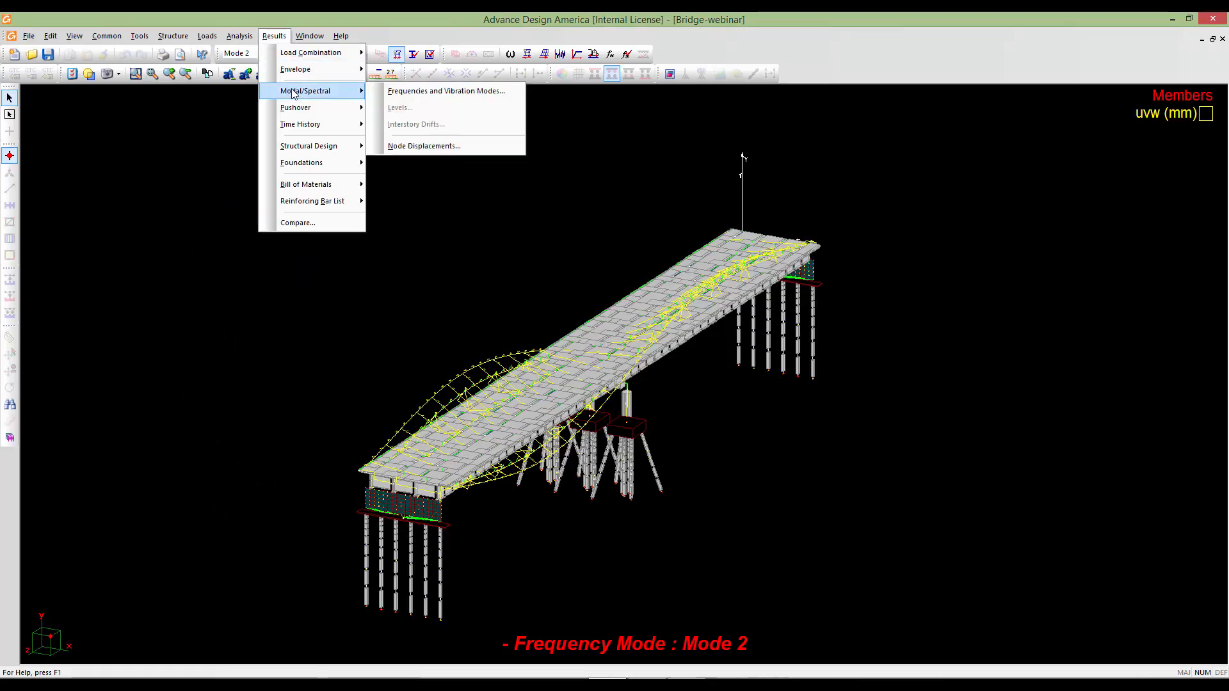
left_click(437, 145)
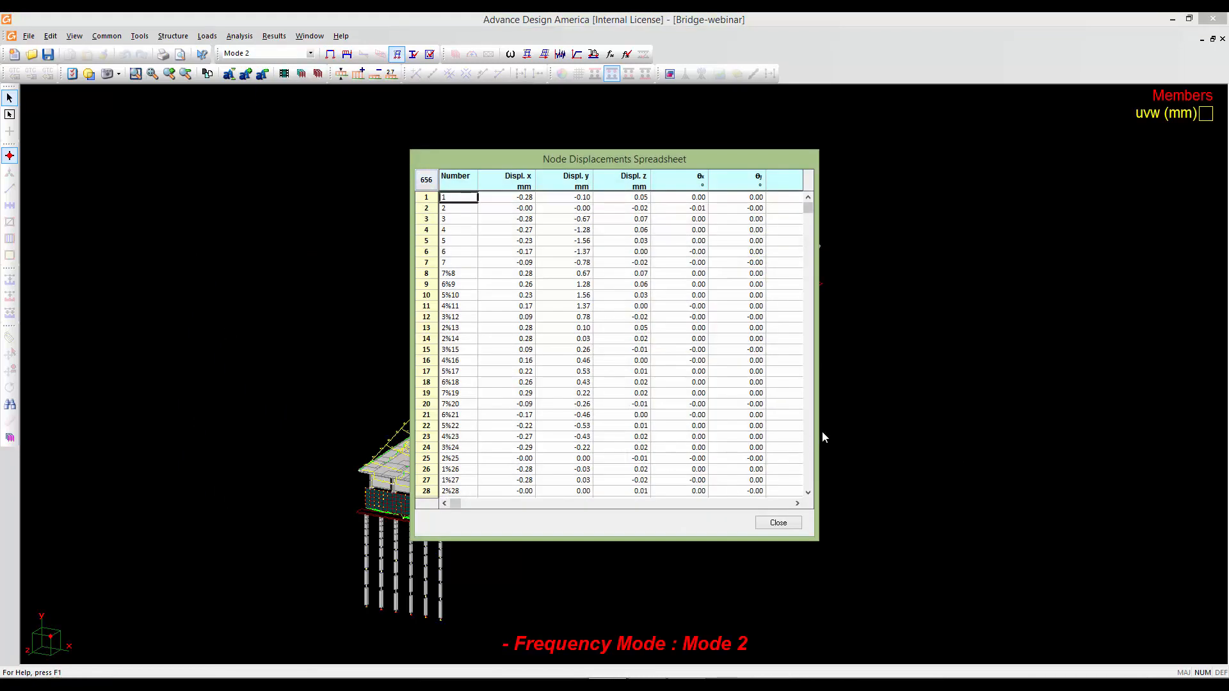
left_click_drag(818, 430, 989, 427)
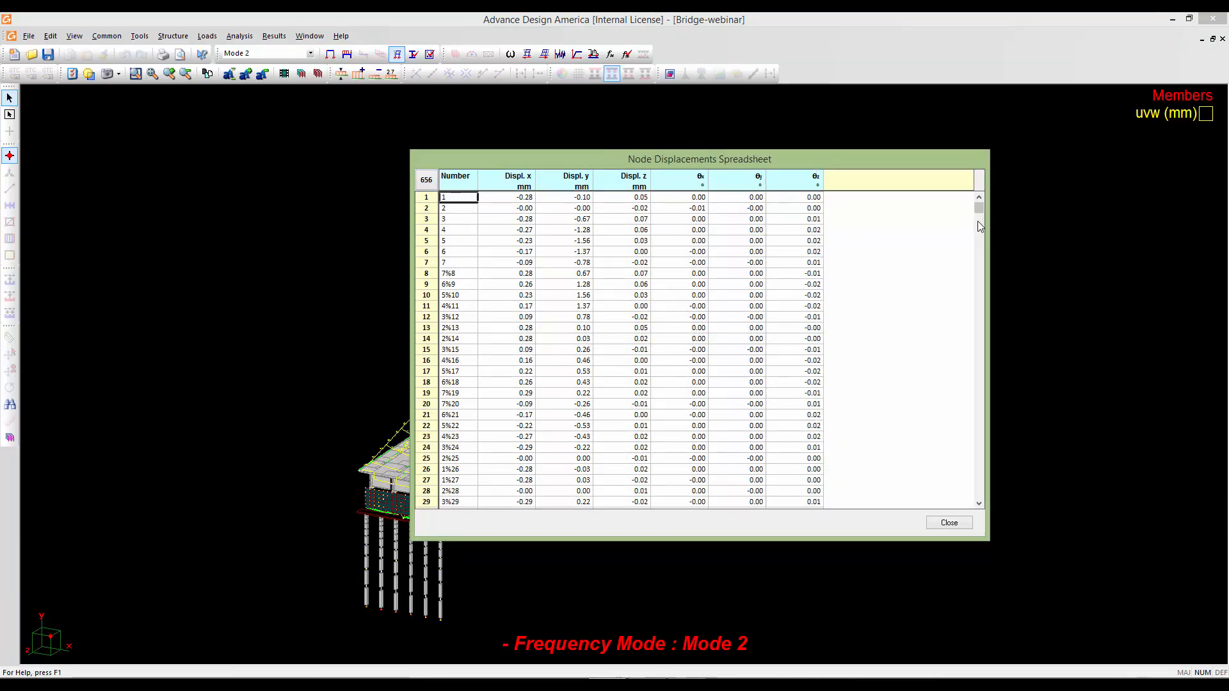
mouse_move(977, 206)
left_mouse_down()
mouse_move(970, 497)
mouse_move(974, 204)
left_mouse_up()
left_click(939, 524)
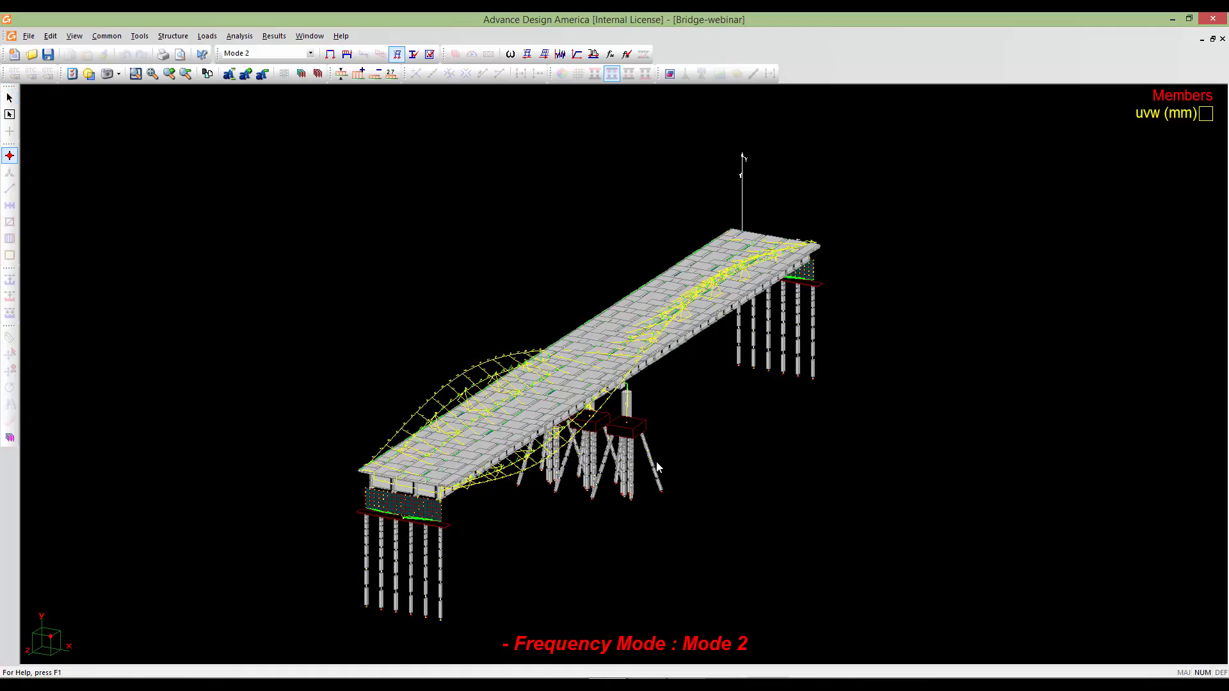
Examine the Mode 2 deflected shape of the bridge from a more lateral viewpoint, both close up and as a whole.
middle_click_drag(655, 462, 582, 397)
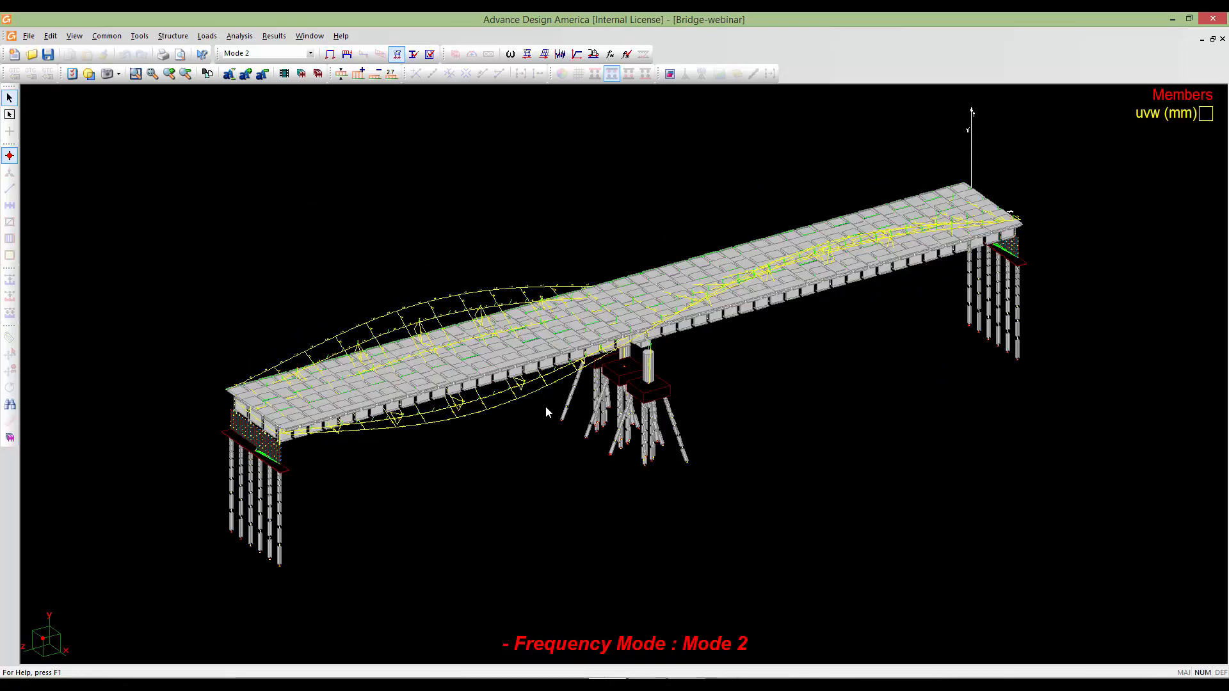
scroll(545, 406, "up", 2)
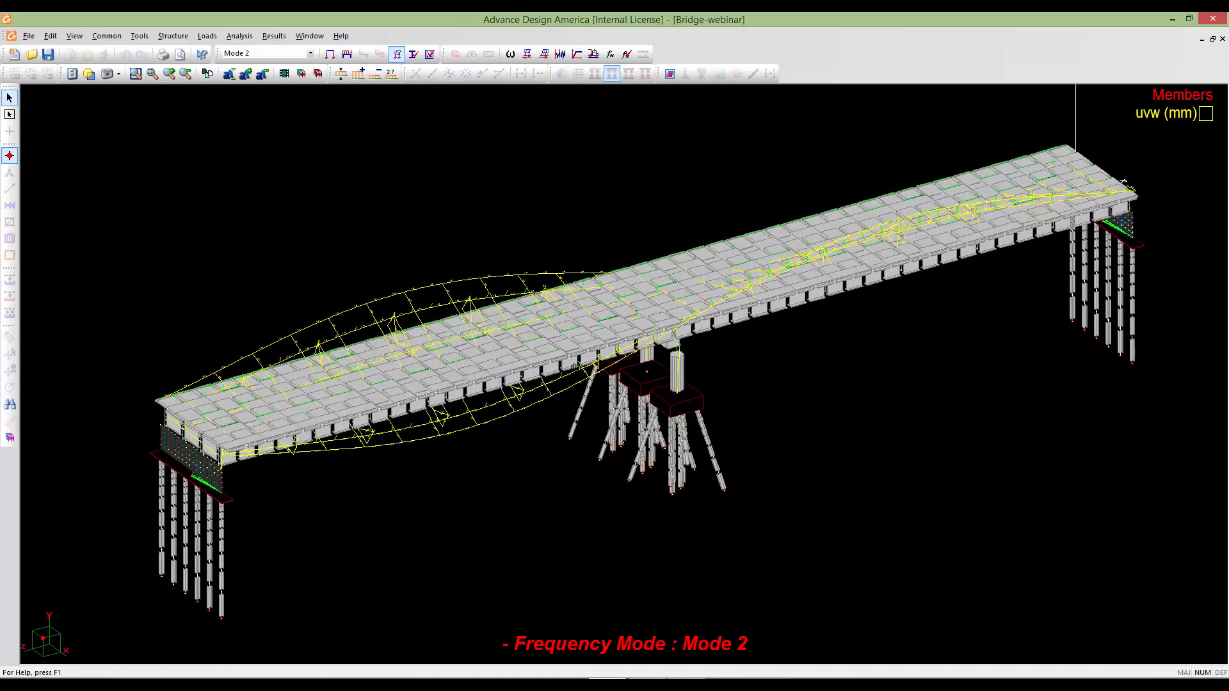
scroll(571, 399, "down", 3)
middle_click_drag(572, 364, 552, 385)
scroll(552, 385, "up", 1)
scroll(553, 389, "up", 2)
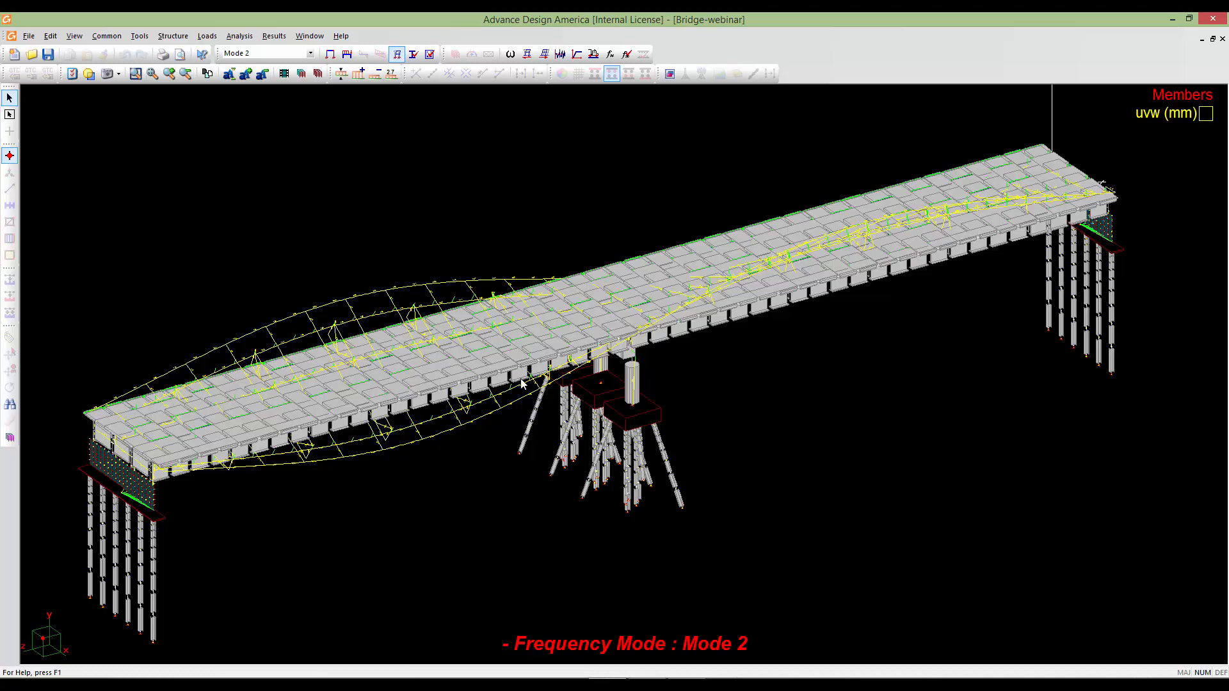
middle_click_drag(521, 383, 533, 417)
scroll(533, 417, "down", 2)
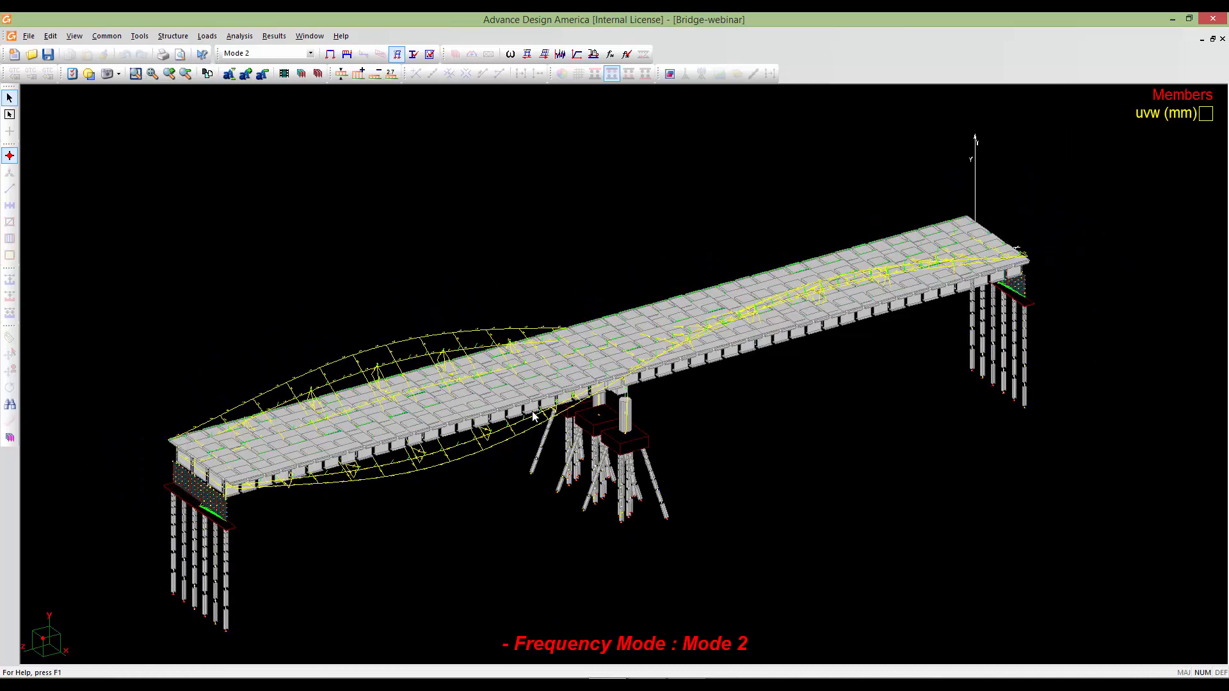
scroll(533, 416, "down", 1)
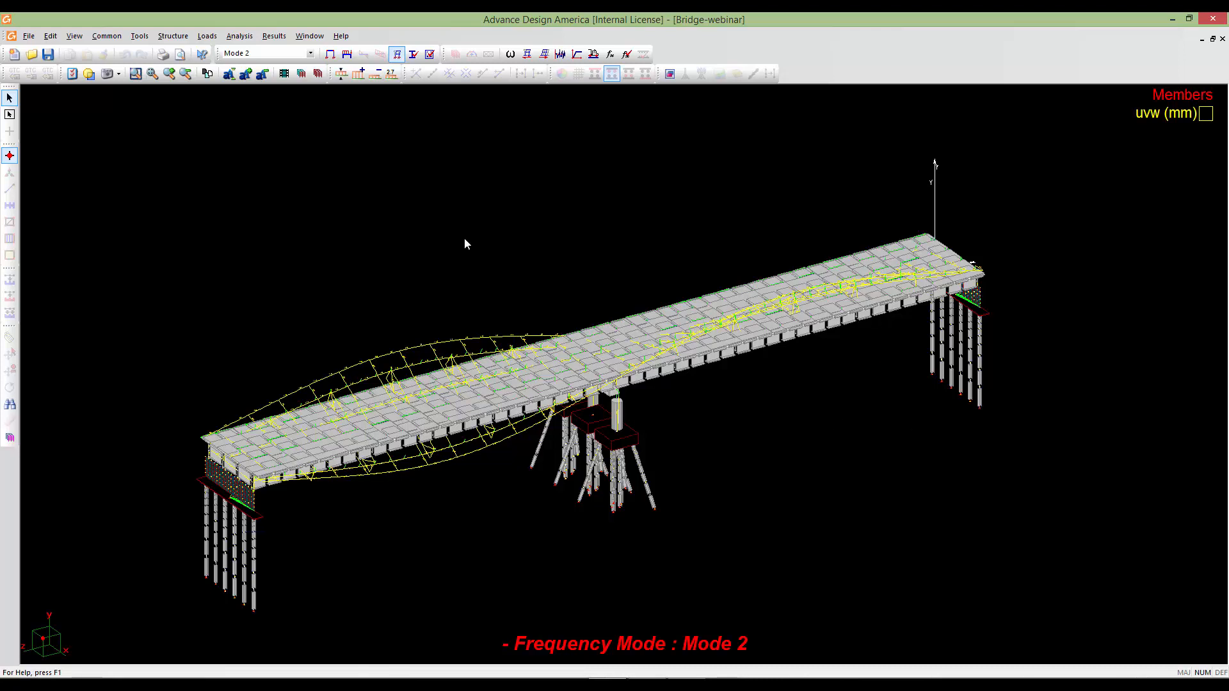
Set the building code to CSA-S6-14 in the seismic settings of the project configuration.
left_click(29, 35)
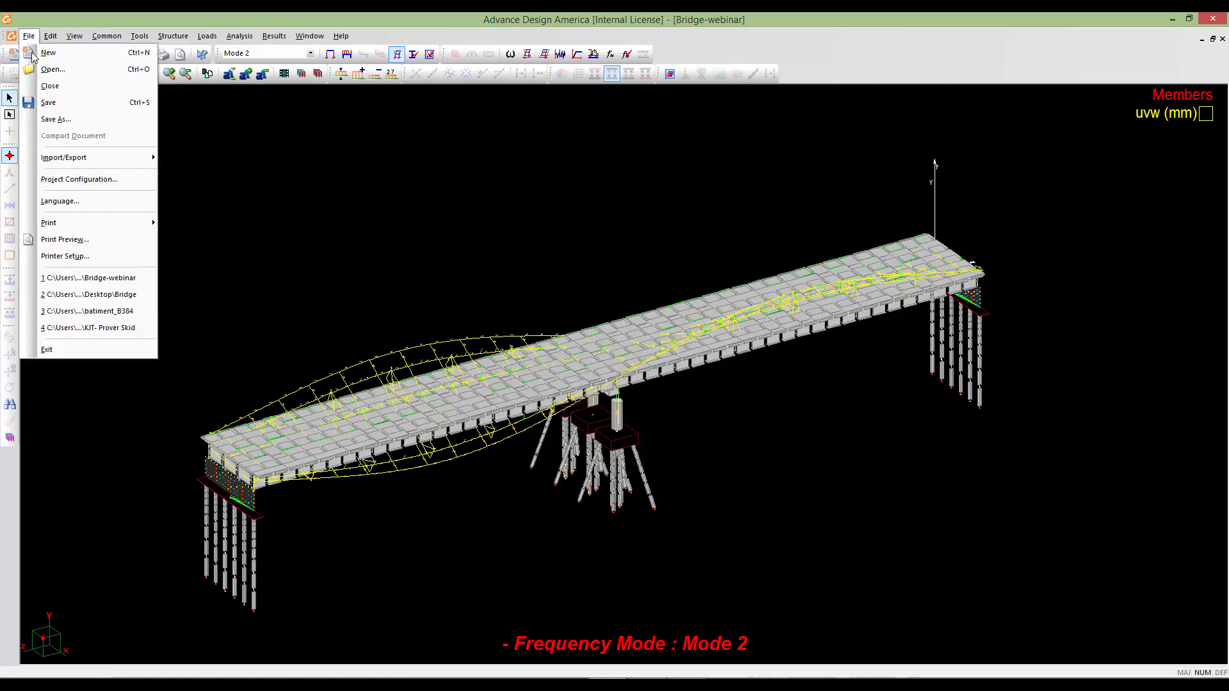
left_click(80, 180)
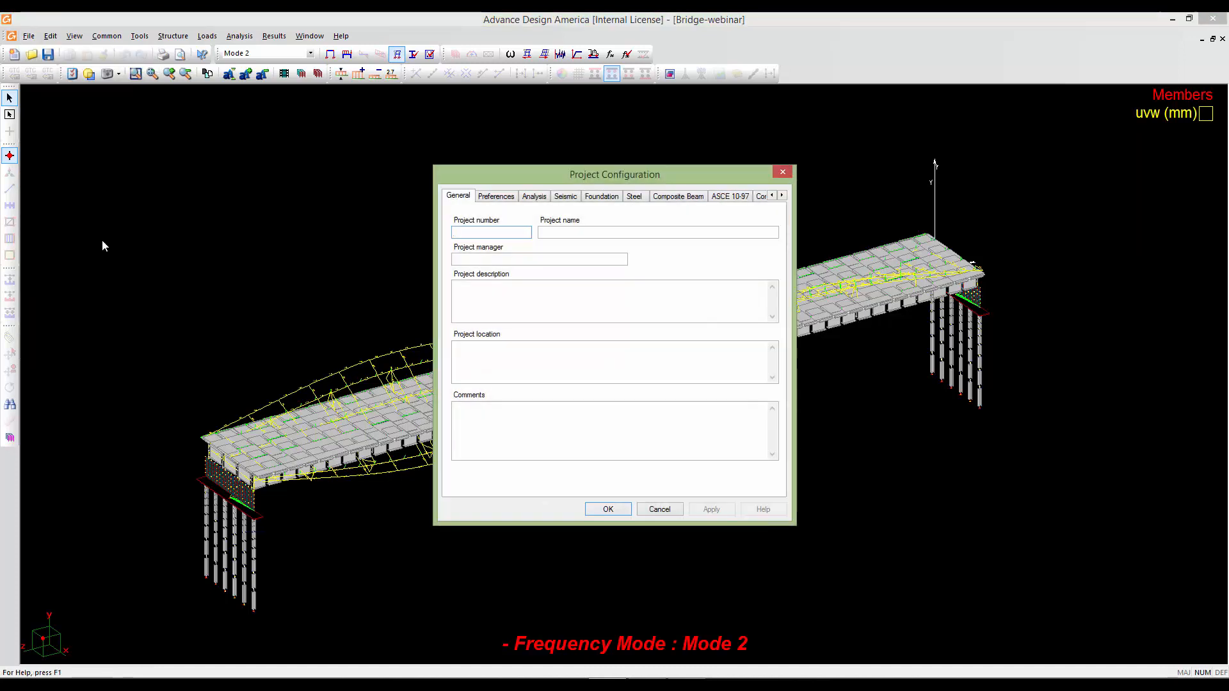
left_click(566, 198)
left_click_drag(563, 180, 544, 177)
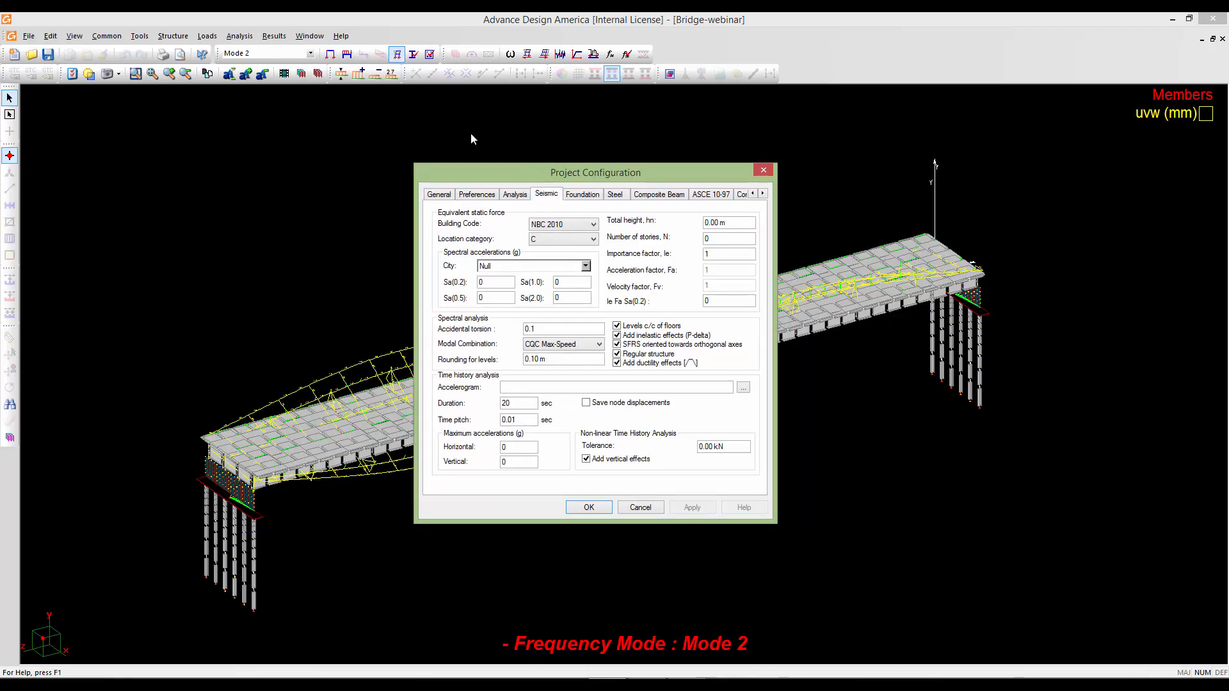
left_click(594, 225)
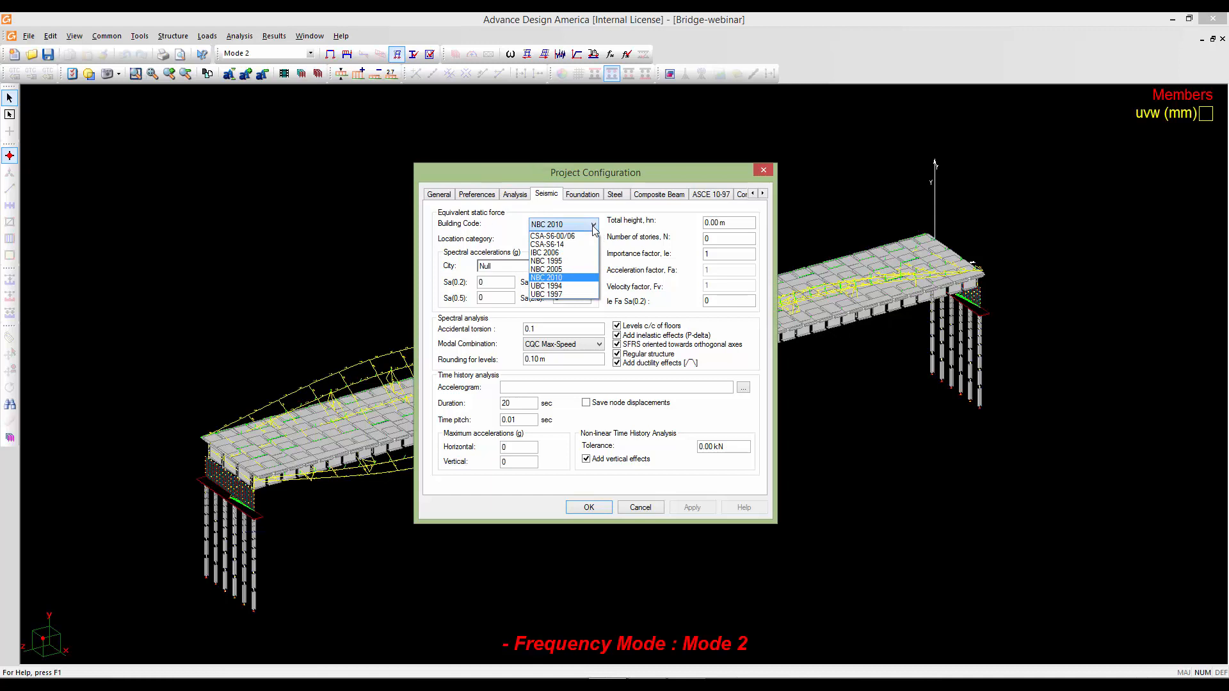
left_click(564, 245)
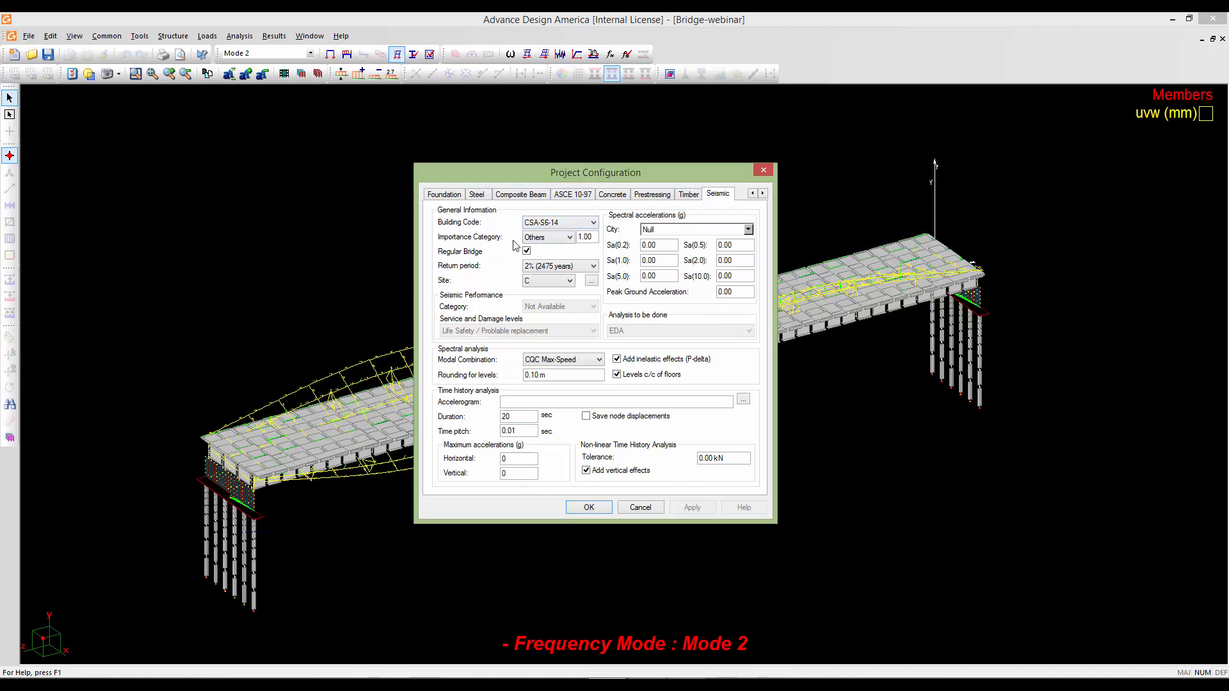
Set the bridge's importance category to Lifeline and choose the 2% (2475 years) return period.
left_click(561, 246)
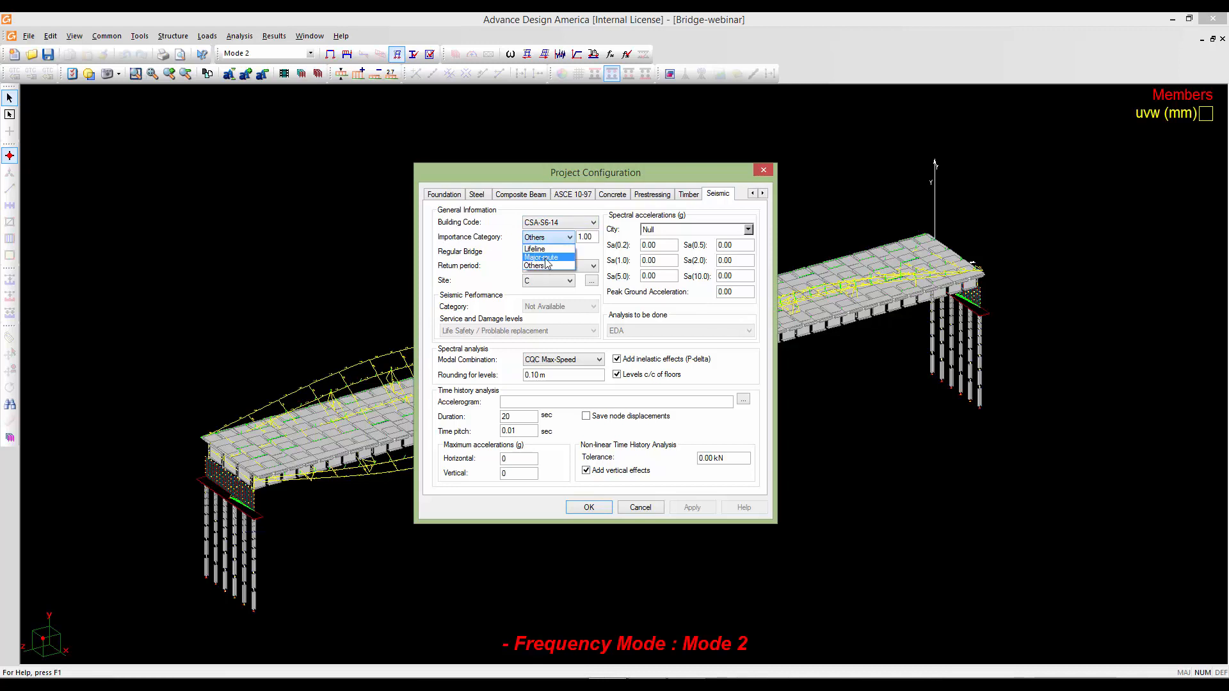
left_click(536, 249)
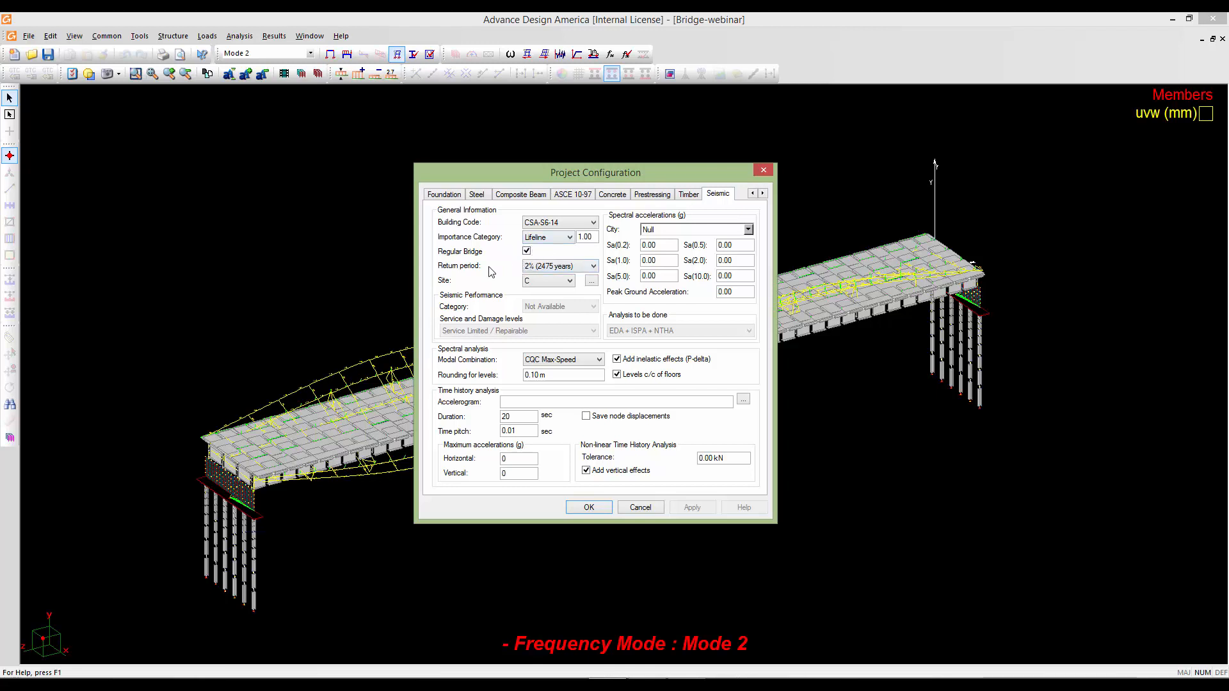
left_click(580, 268)
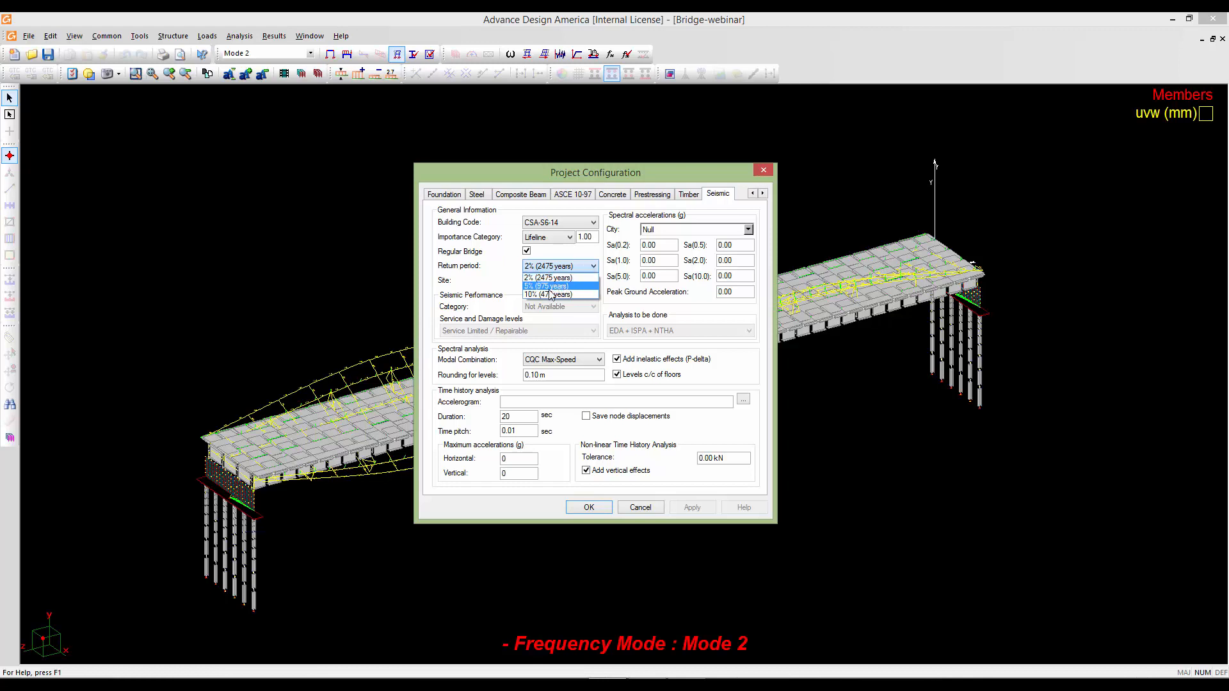
left_click(582, 280)
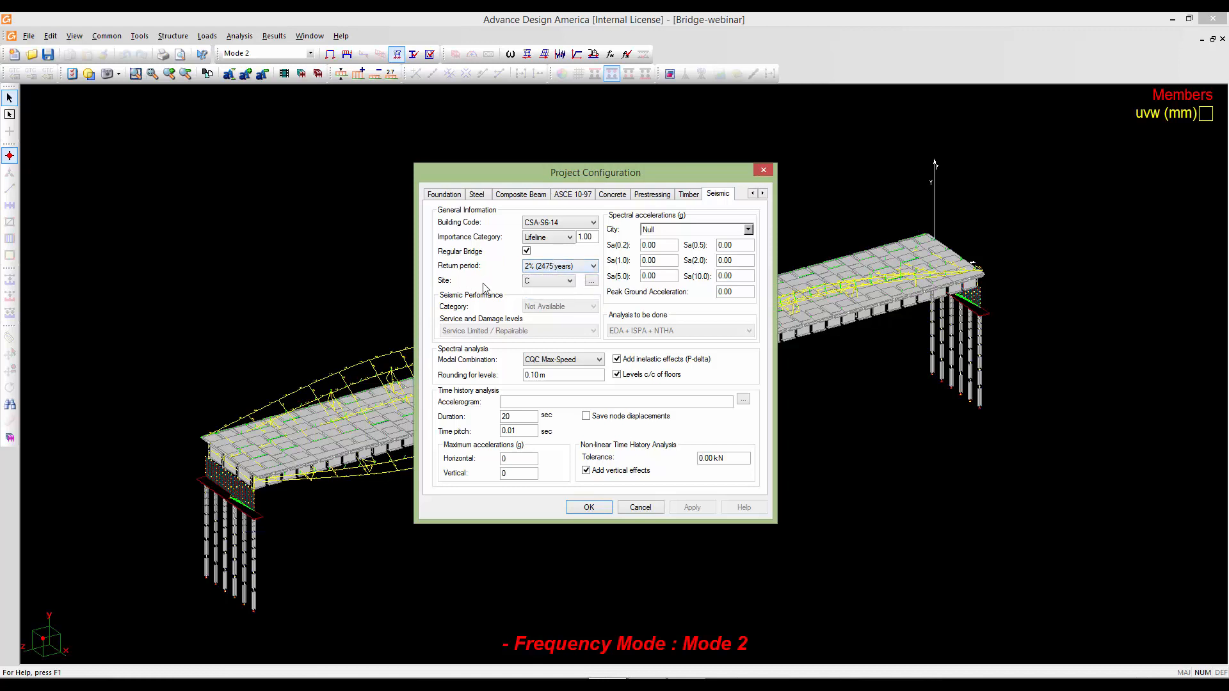
Switch the site class to F to inspect its site coefficients, cancel them unchanged, and return the site class to C.
left_click(563, 283)
left_click(548, 283)
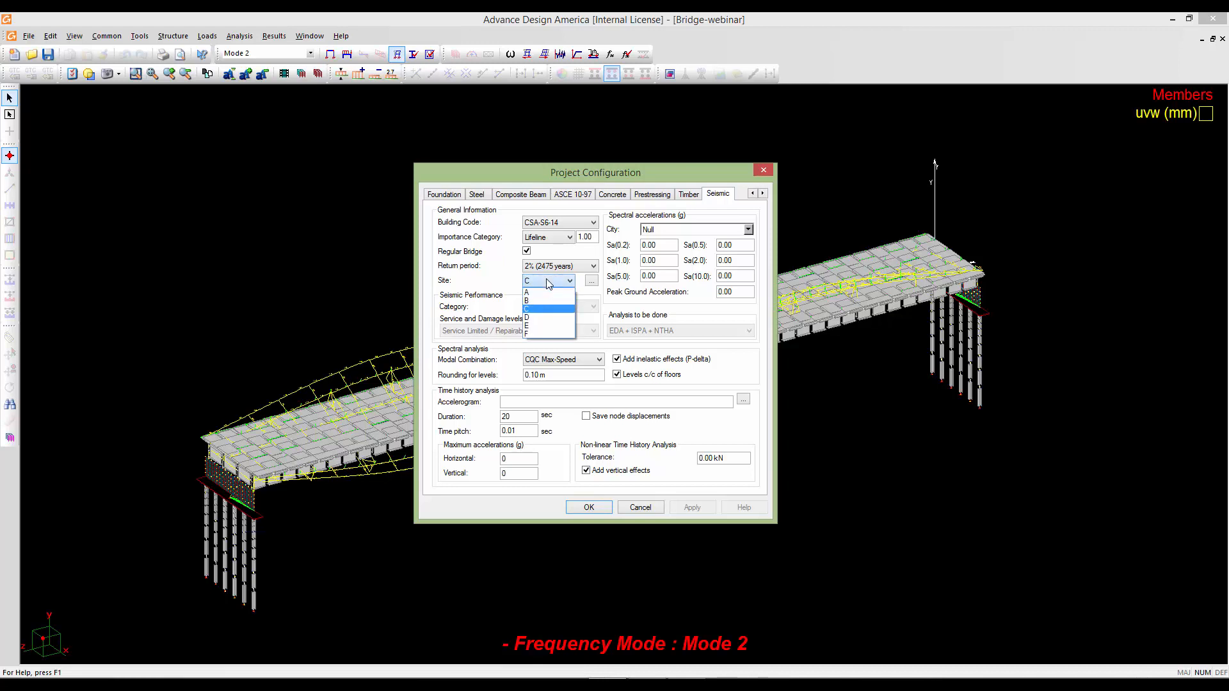
left_click(539, 335)
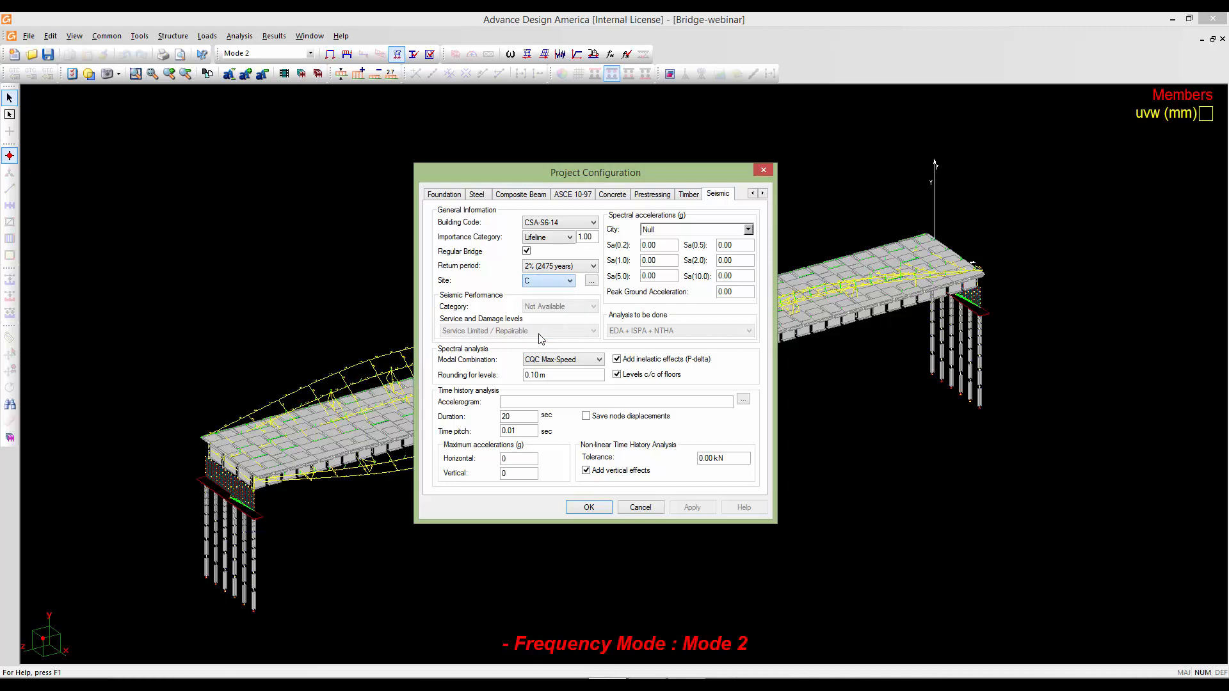
left_click(590, 283)
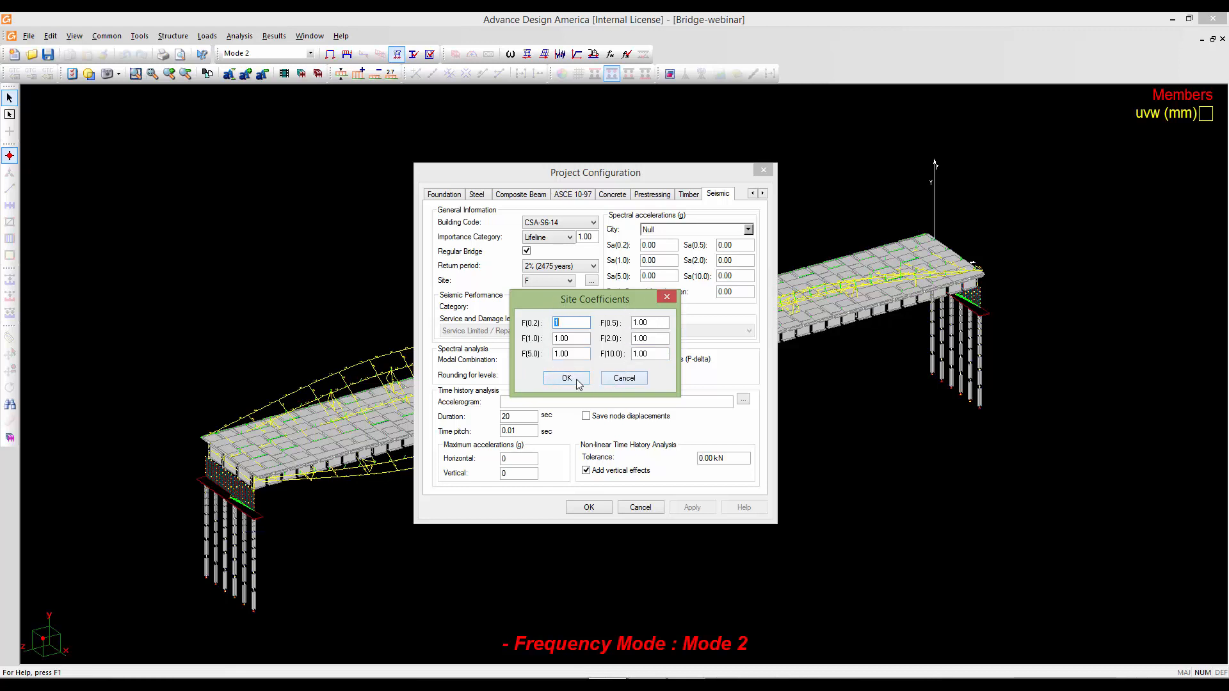
left_click(613, 382)
left_click(560, 283)
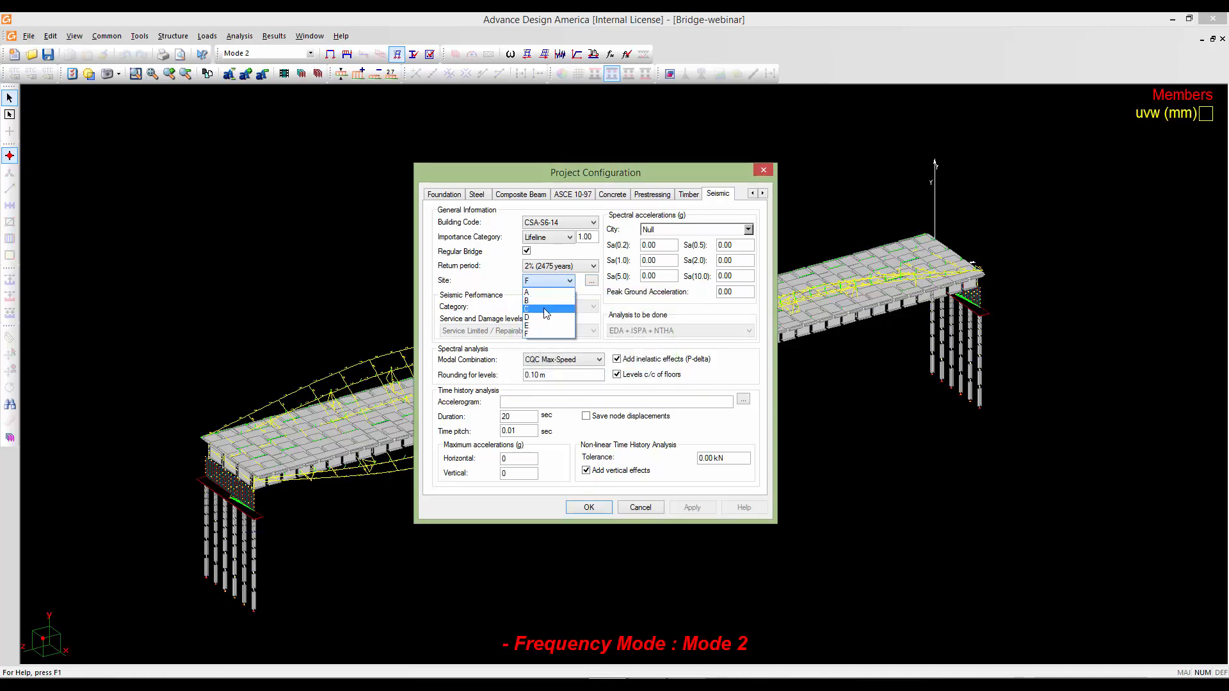
left_click(546, 310)
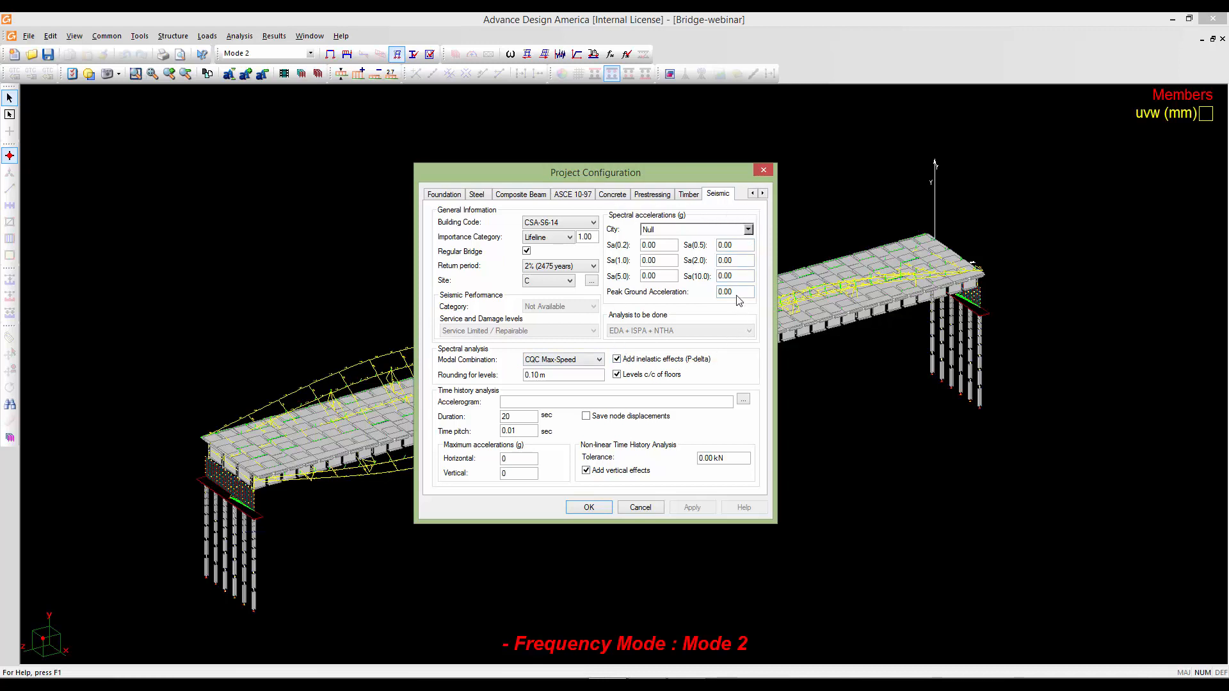
Set the city for the spectral accelerations to Toronto, within metropolitan Toronto in Ontario.
left_click(748, 230)
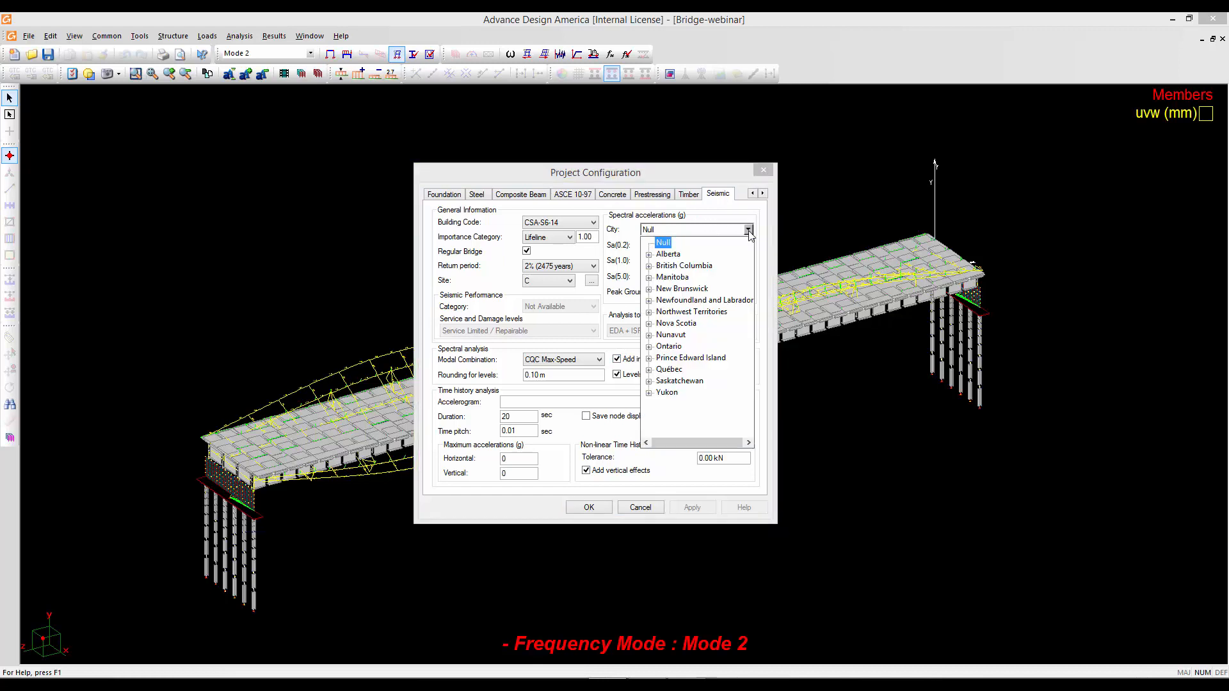
left_click(649, 346)
left_click(662, 416)
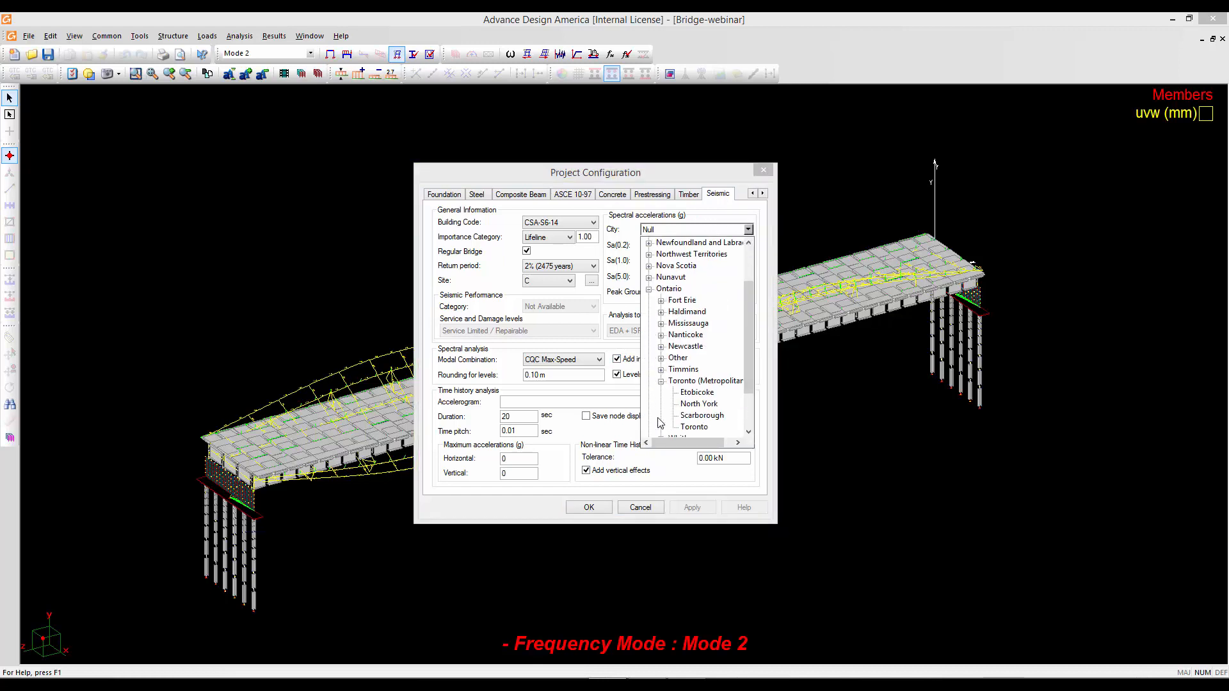
left_click(695, 427)
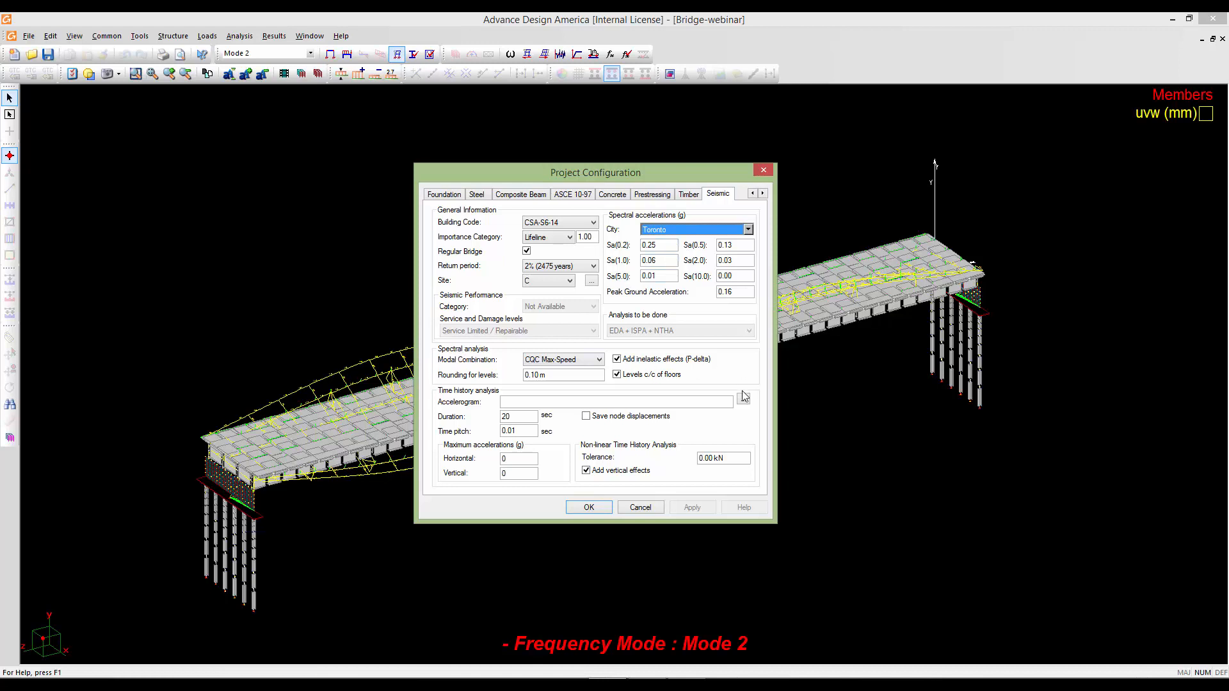
Review the modal combination options, keep CQC Max-Speed, and accept the project configuration.
left_click(583, 363)
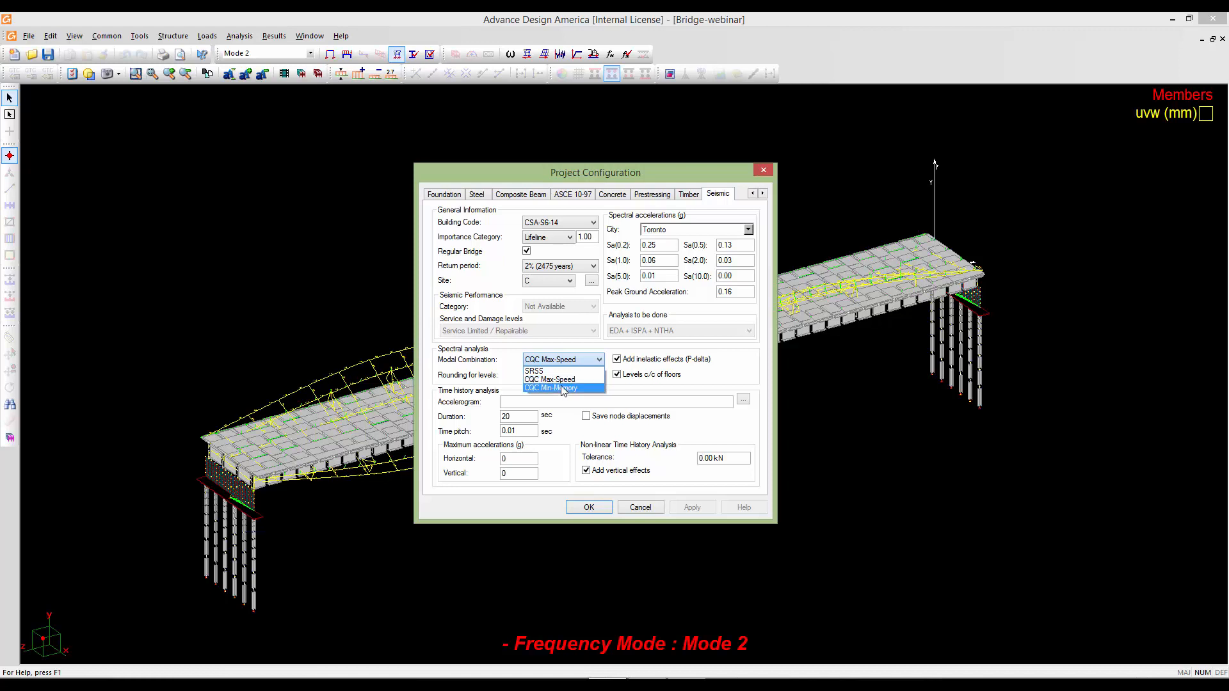
left_click(563, 363)
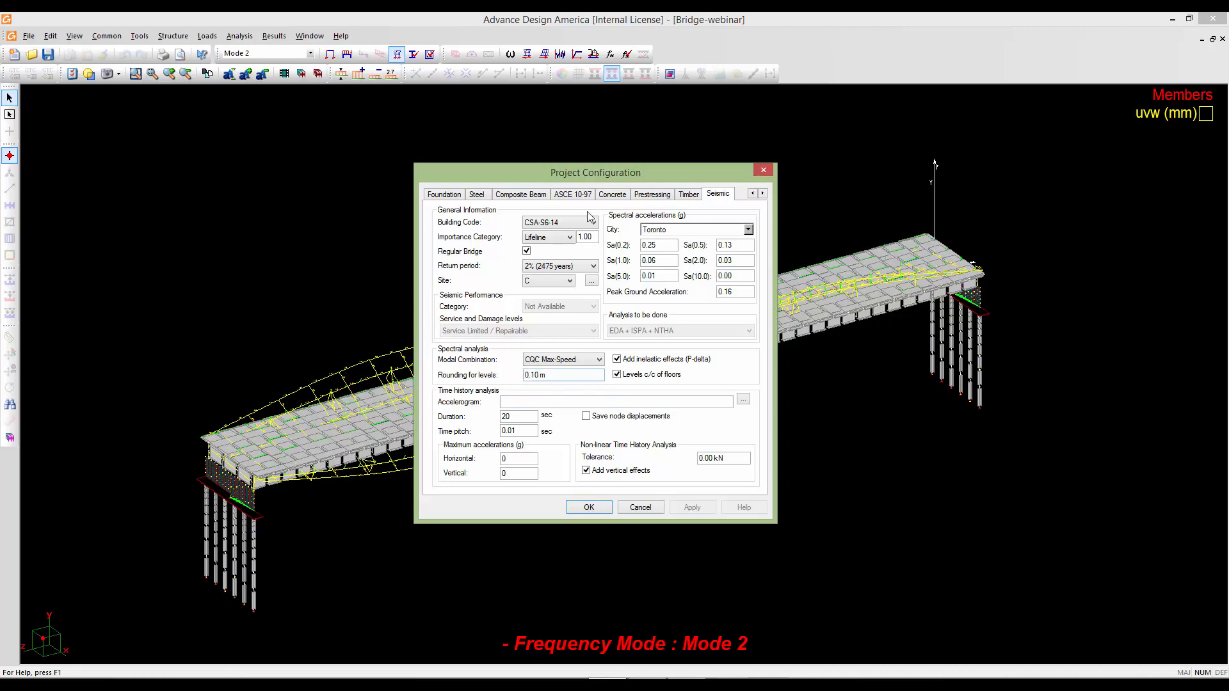
left_click_drag(584, 172, 624, 153)
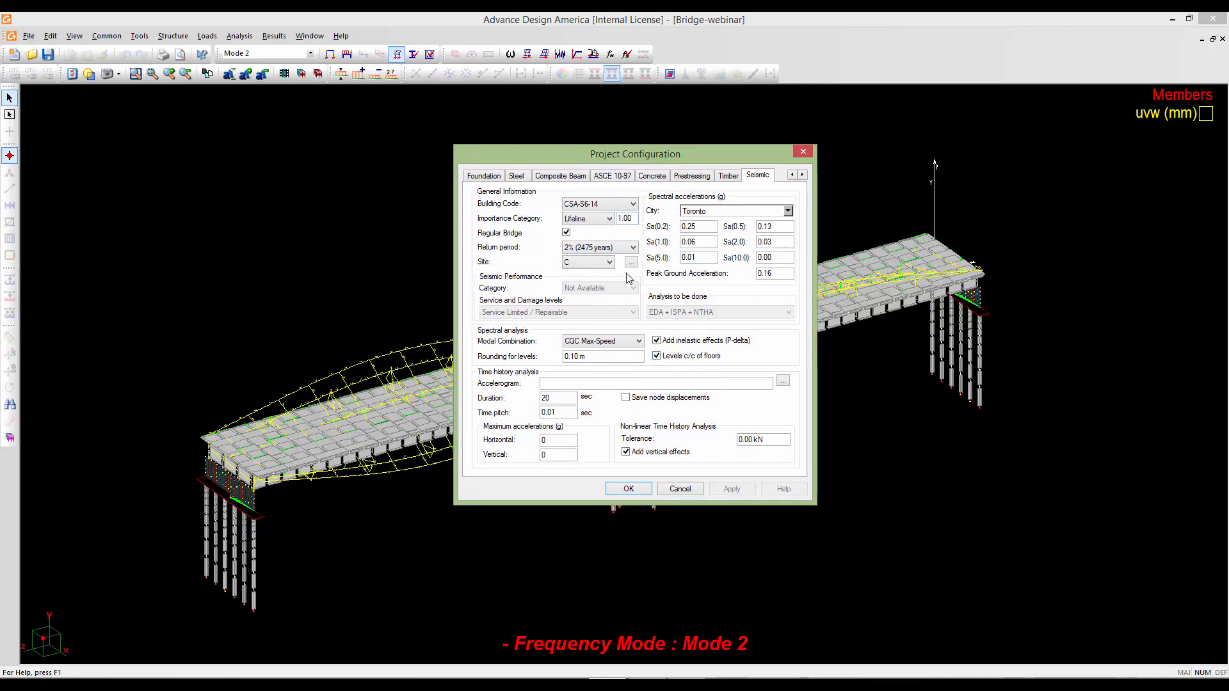
left_click(621, 490)
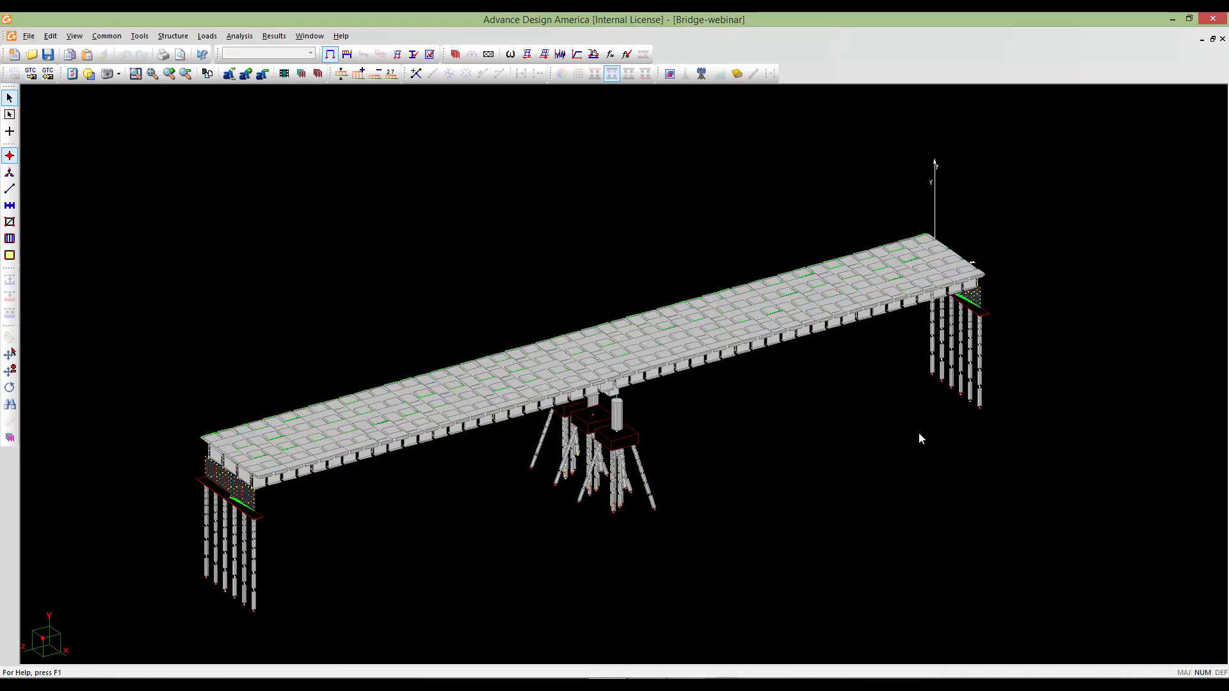
Examine the whole bridge and its central pier from a lower, more lateral viewpoint.
middle_click_drag(685, 454, 703, 435)
scroll(690, 437, "up", 1)
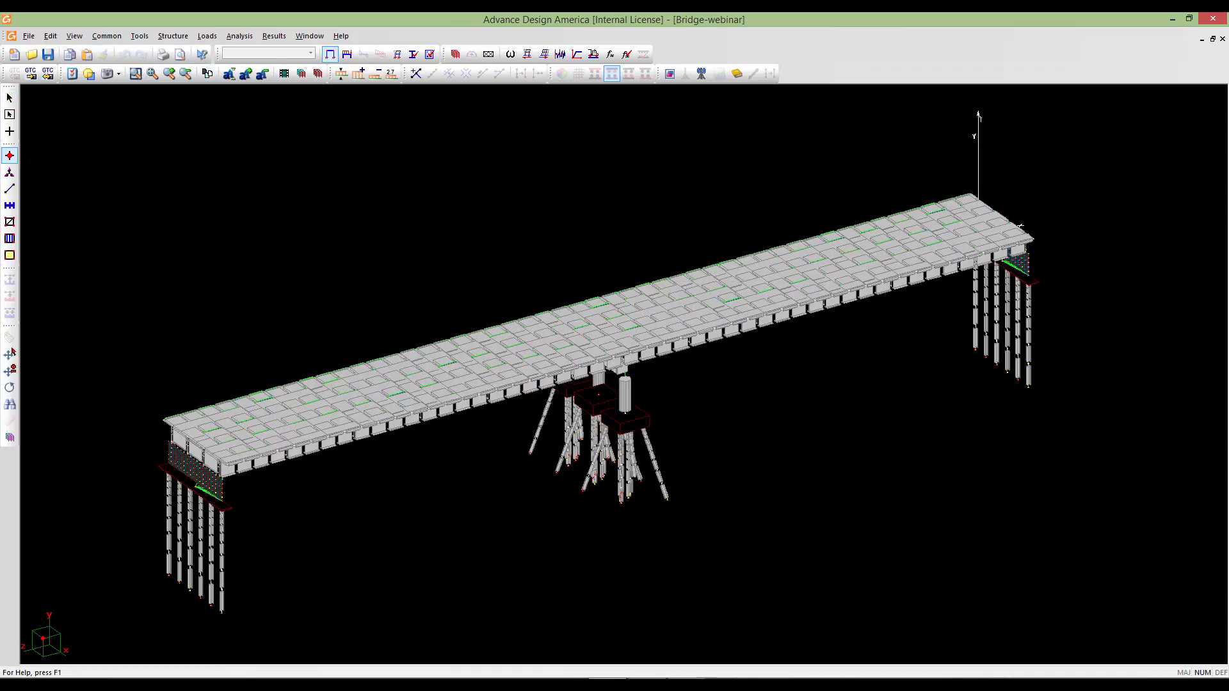
middle_click_drag(615, 413, 631, 415)
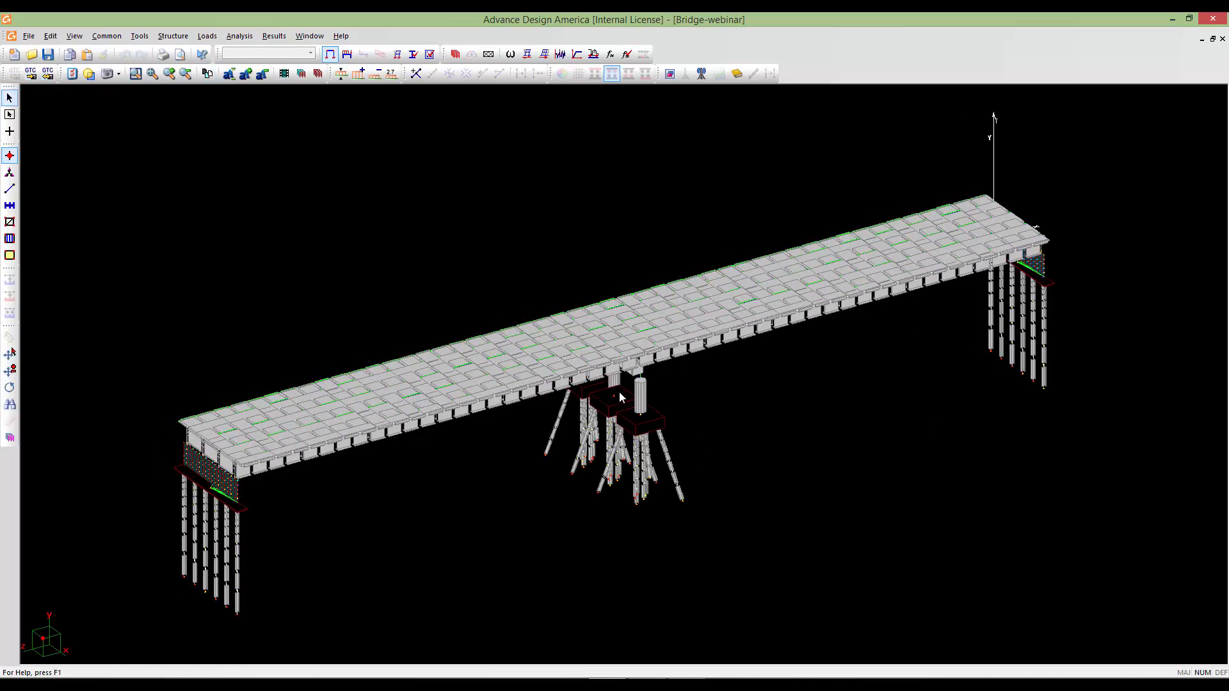
scroll(618, 396, "up", 4)
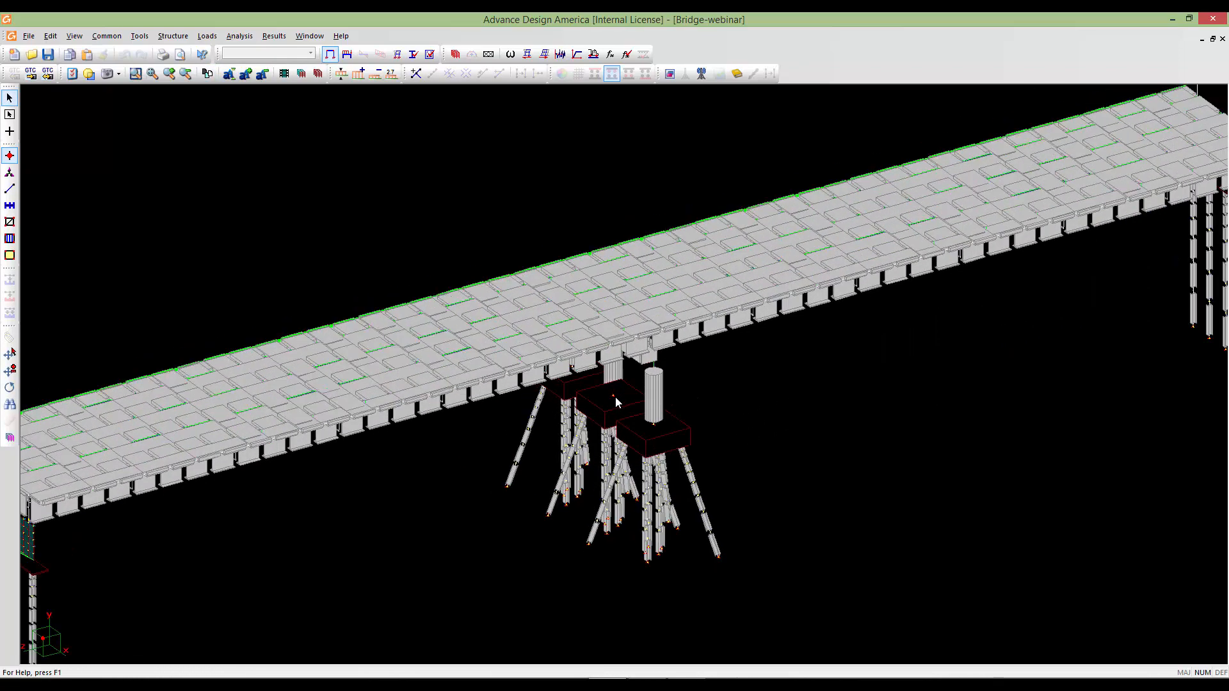
scroll(616, 401, "down", 4)
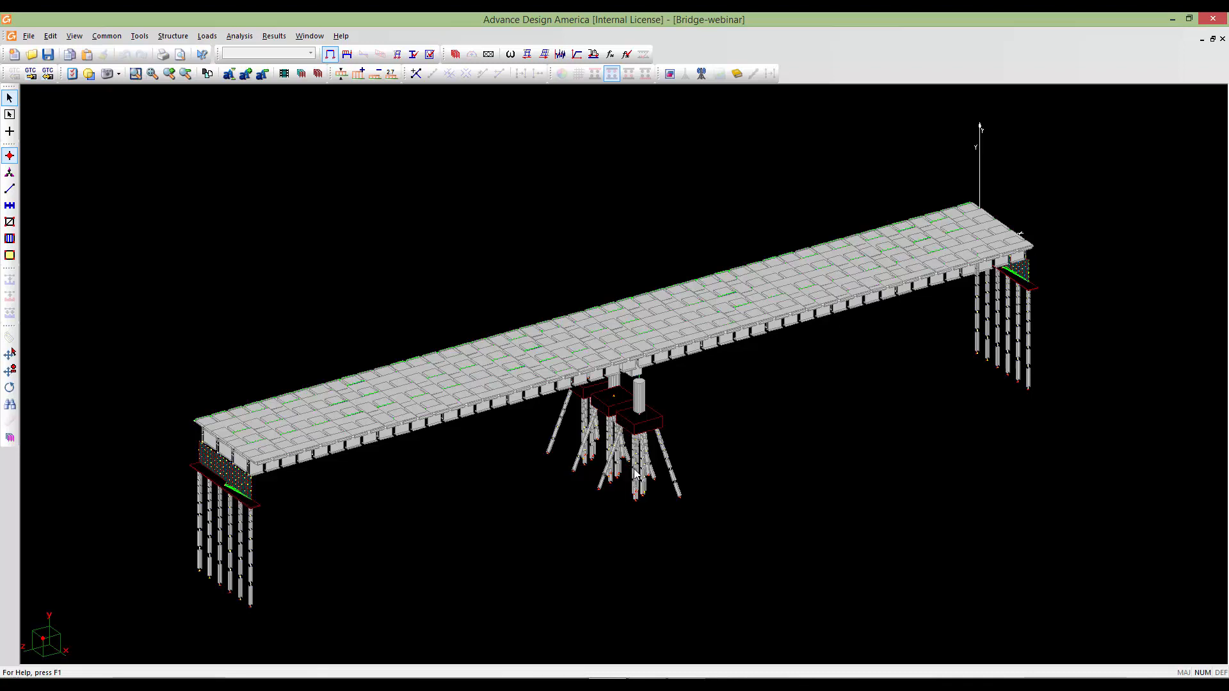
middle_click_drag(655, 521, 671, 257, "shift")
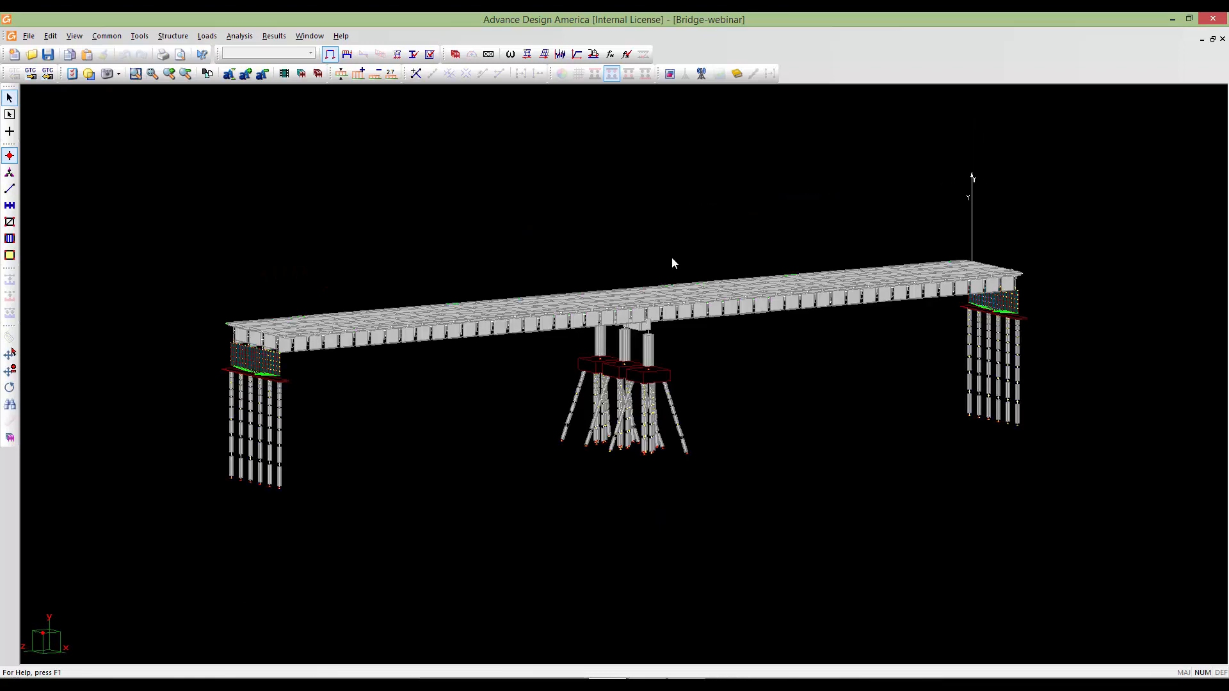
middle_click_drag(672, 314, 656, 365)
scroll(658, 367, "up", 1)
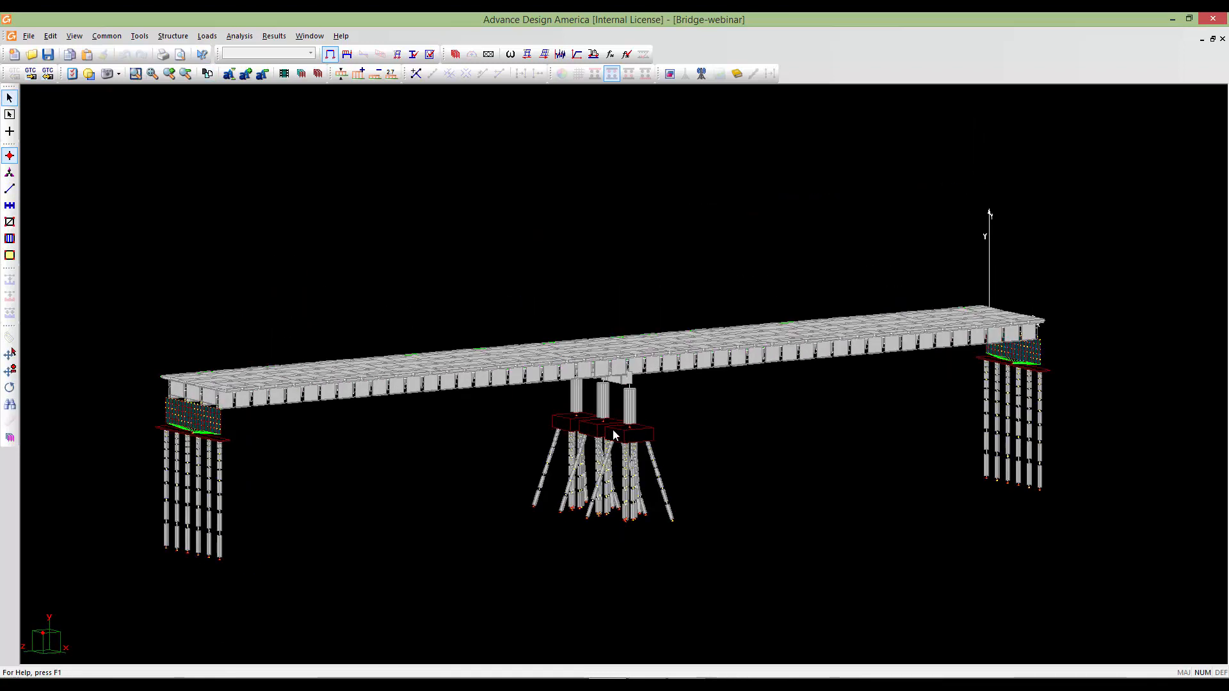
middle_click_drag(607, 436, 635, 418)
scroll(600, 402, "up", 1)
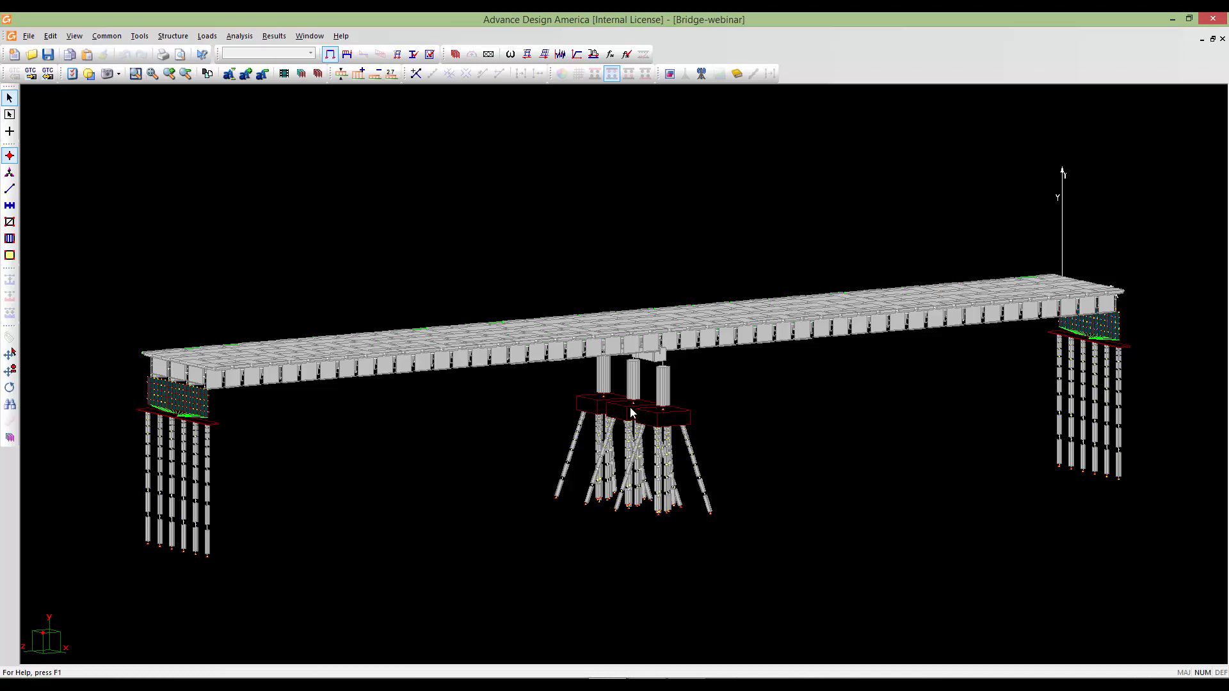
Mark the support node on the footing under the outermost central pier column as a seismic level.
scroll(631, 412, "up", 3)
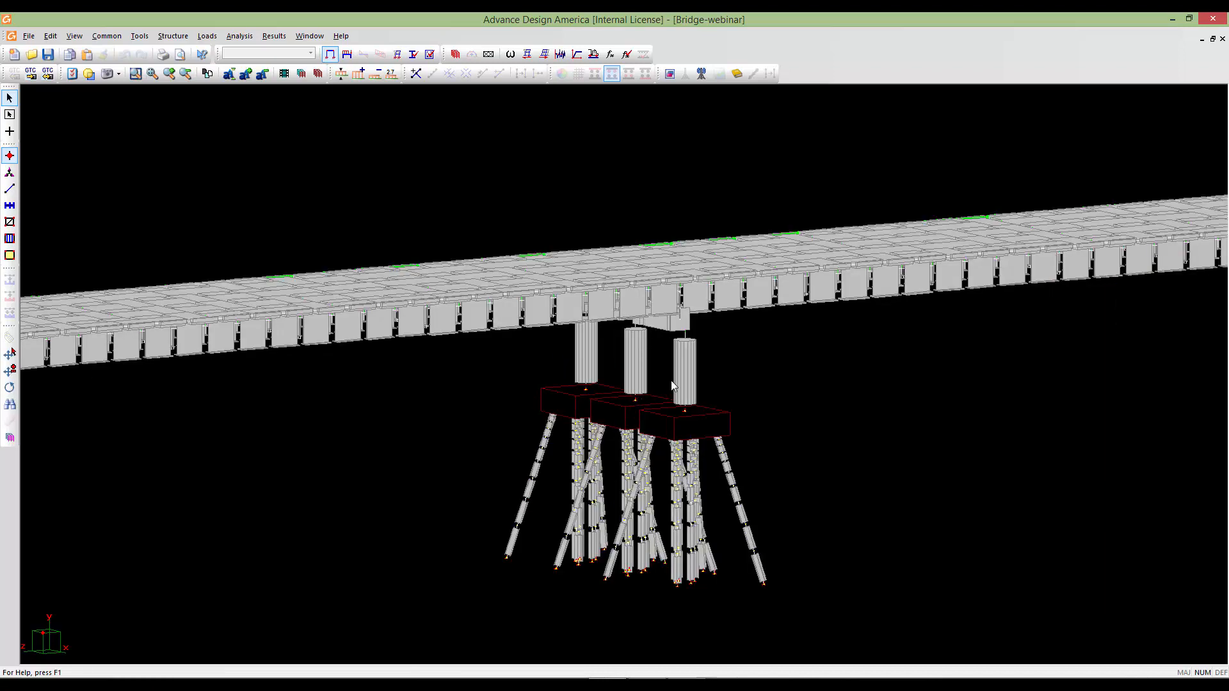
middle_click_drag(675, 387, 472, 400)
scroll(487, 426, "up", 5)
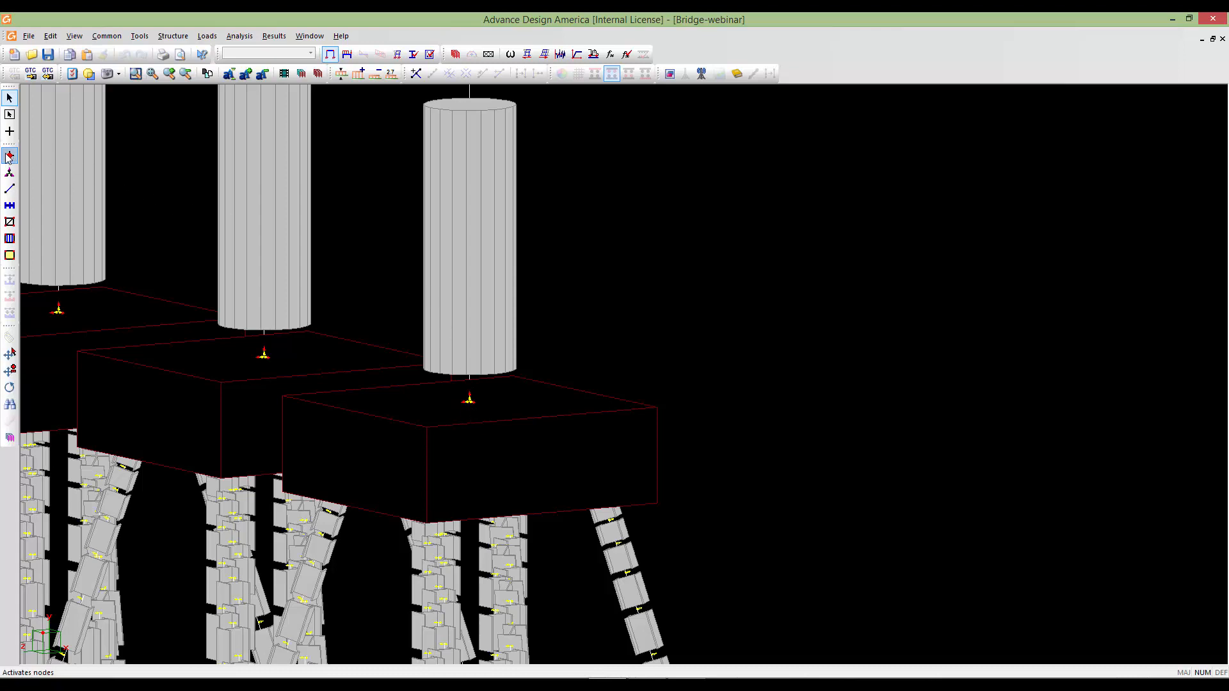
double_click(469, 402)
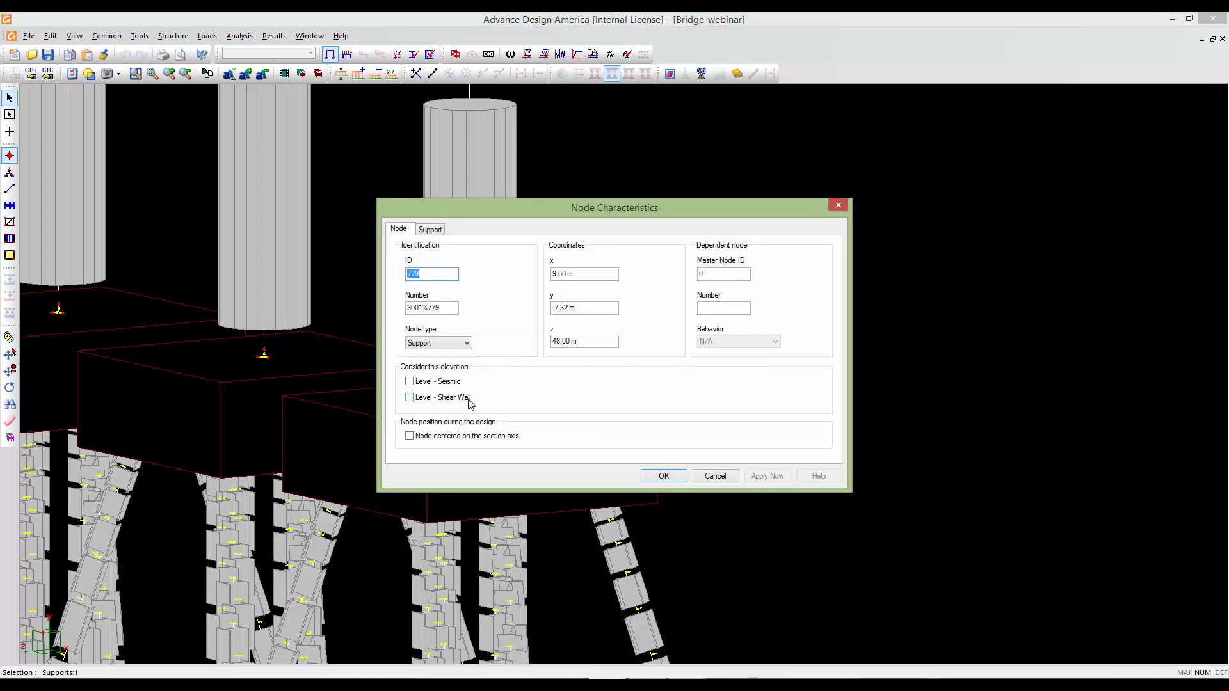
left_click(410, 383)
left_click(663, 476)
Mark support node 2001, beneath the abutment wall at the bridge's near end, as a seismic level.
scroll(636, 417, "down", 5)
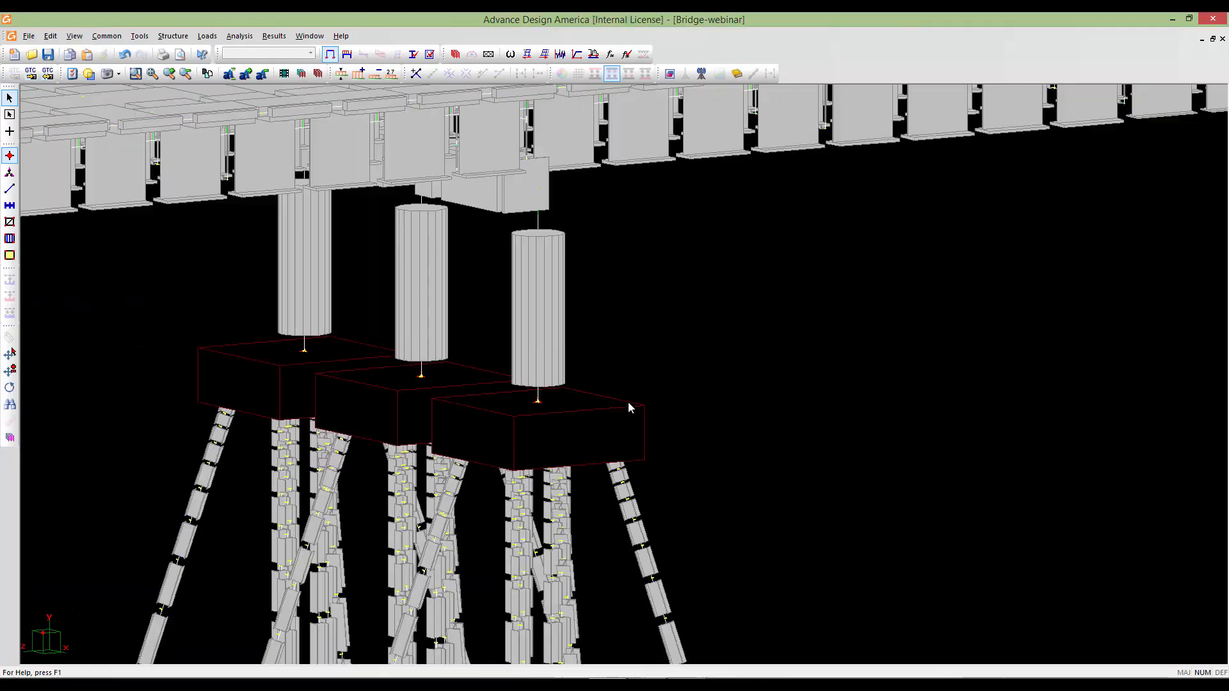
scroll(628, 403, "down", 2)
middle_click_drag(198, 473, 552, 374)
scroll(440, 402, "up", 1)
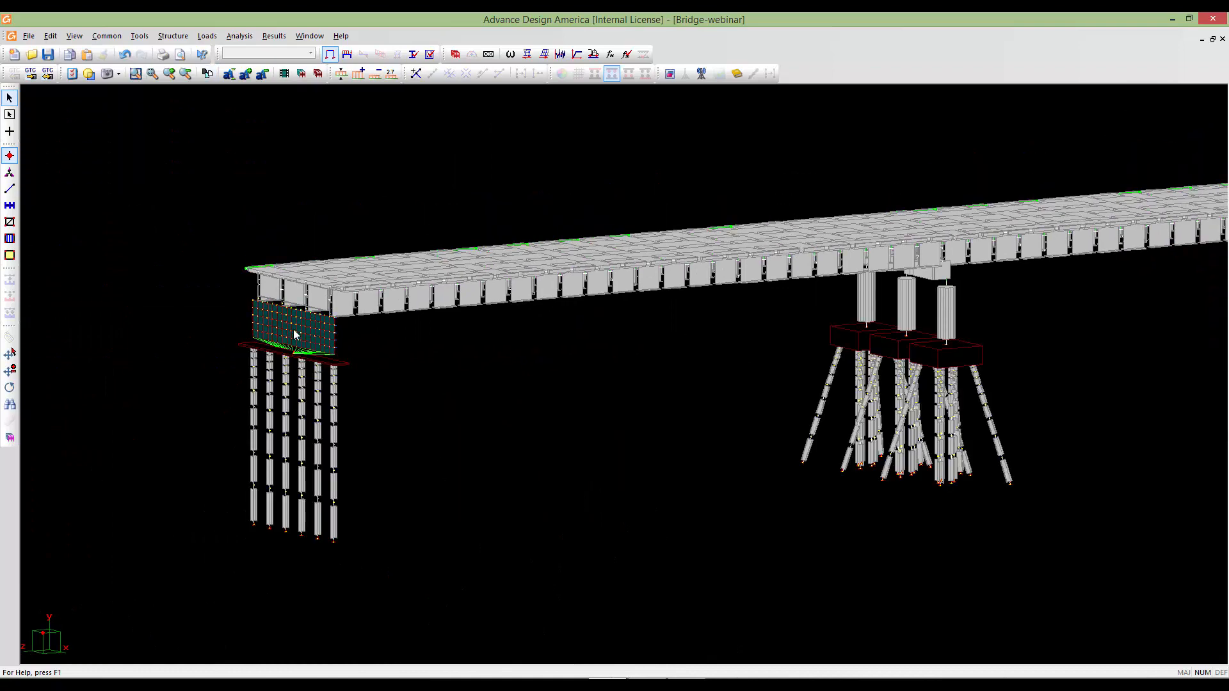
scroll(289, 336, "up", 2)
scroll(289, 336, "up", 4)
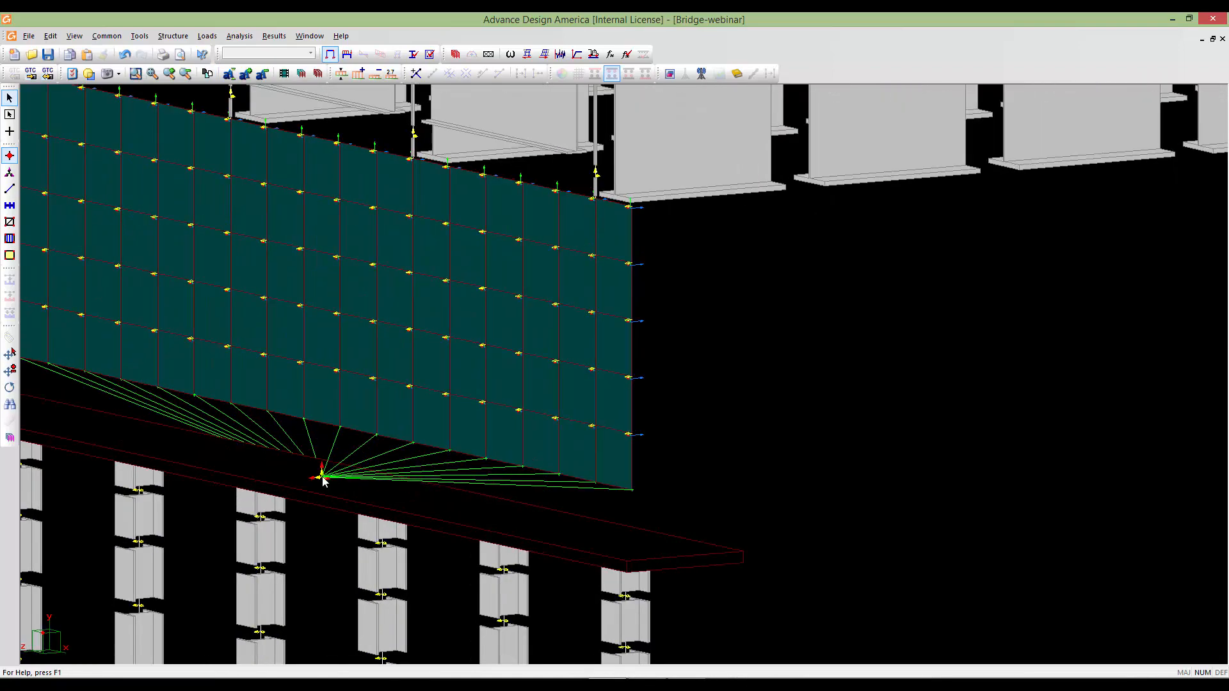
left_click(320, 477)
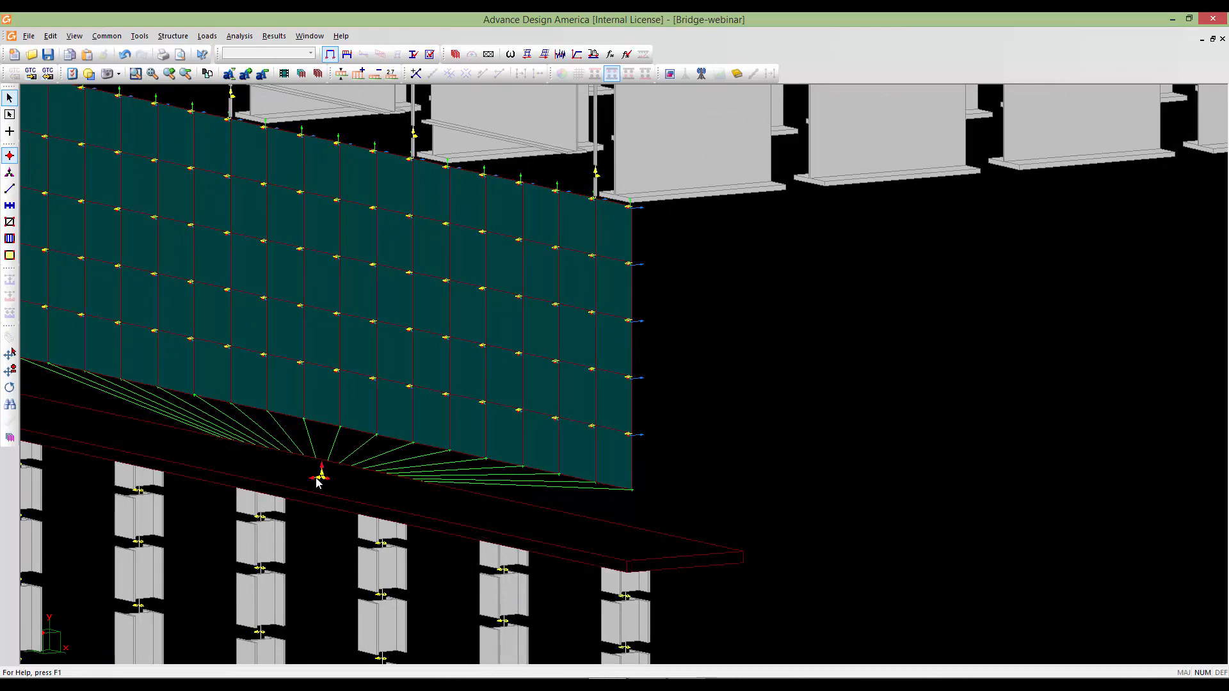
double_click(318, 478)
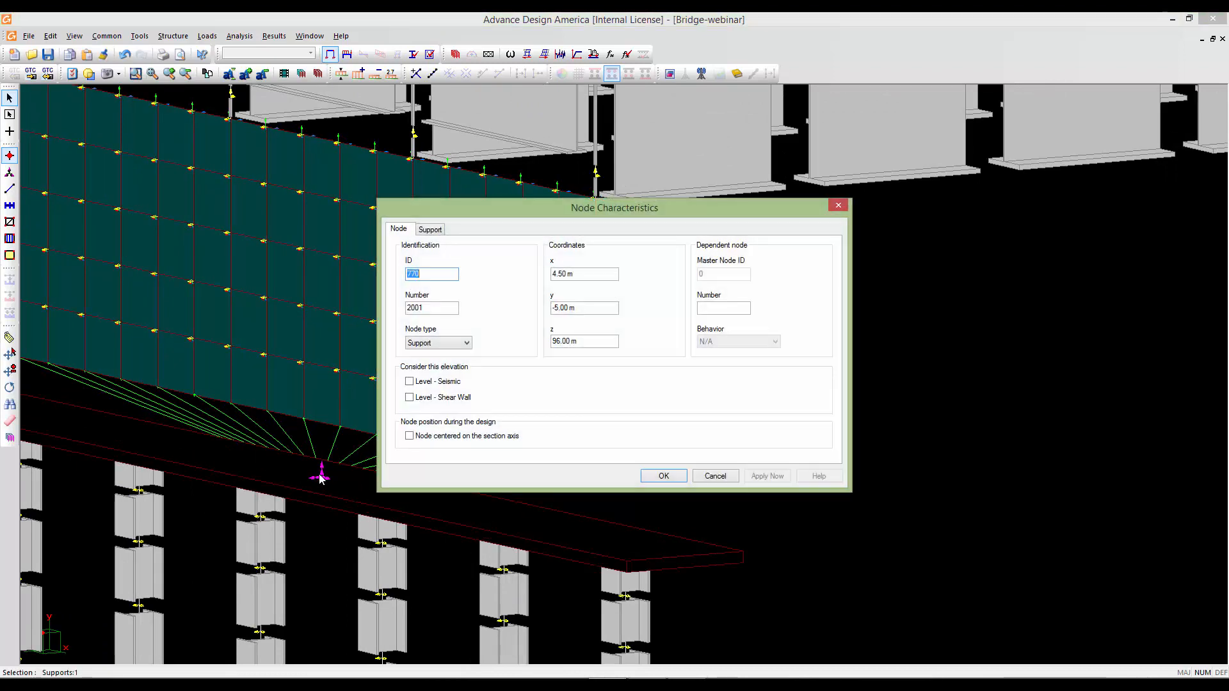
left_click(409, 381)
left_click(665, 476)
Mark node 3001, on the pier cap beam above the outermost column, as a seismic level.
scroll(682, 437, "down", 10)
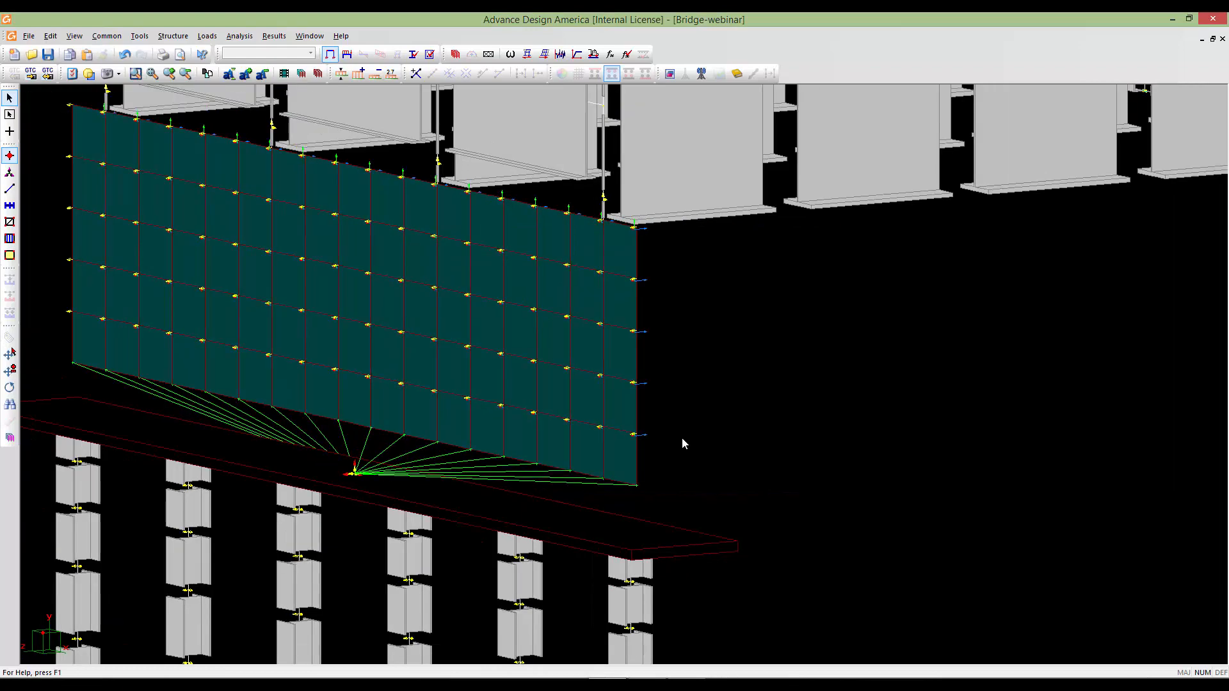
middle_click_drag(947, 353, 128, 397)
scroll(1071, 362, "down", 1)
middle_click_drag(1071, 362, 766, 399)
scroll(767, 399, "down", 1)
middle_click_drag(903, 362, 751, 402)
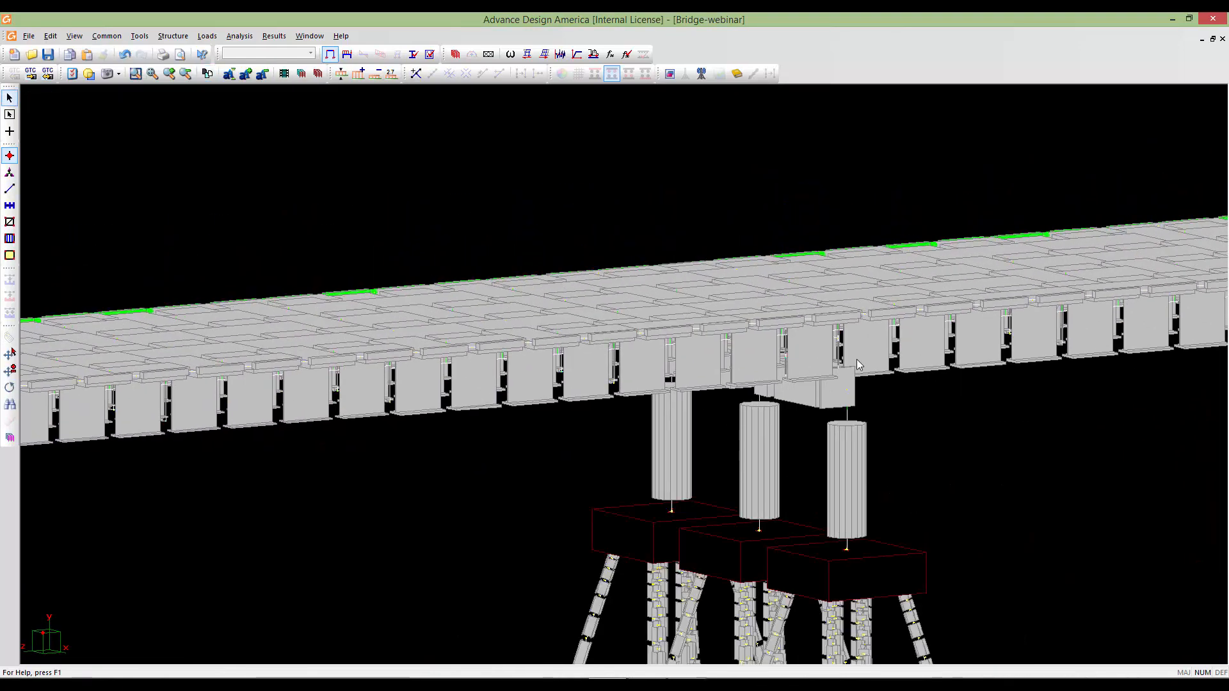
middle_click_drag(818, 373, 721, 414)
scroll(740, 401, "up", 4)
scroll(739, 401, "down", 3)
key("Escape")
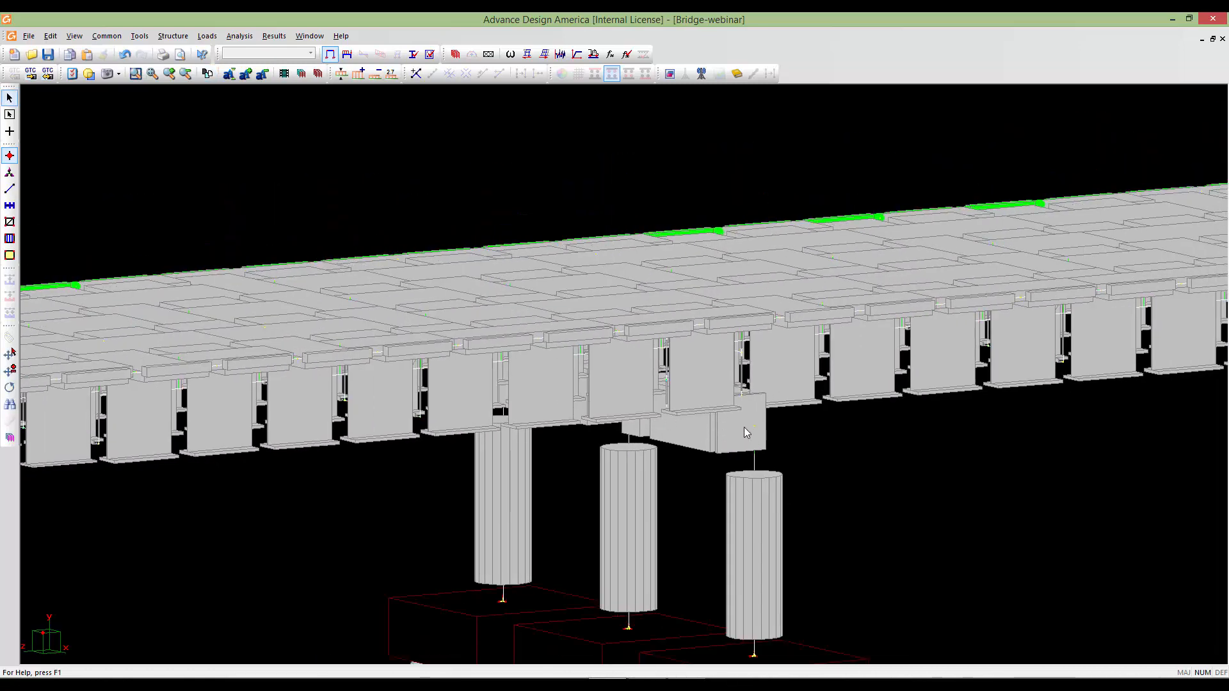
scroll(743, 435, "up", 4)
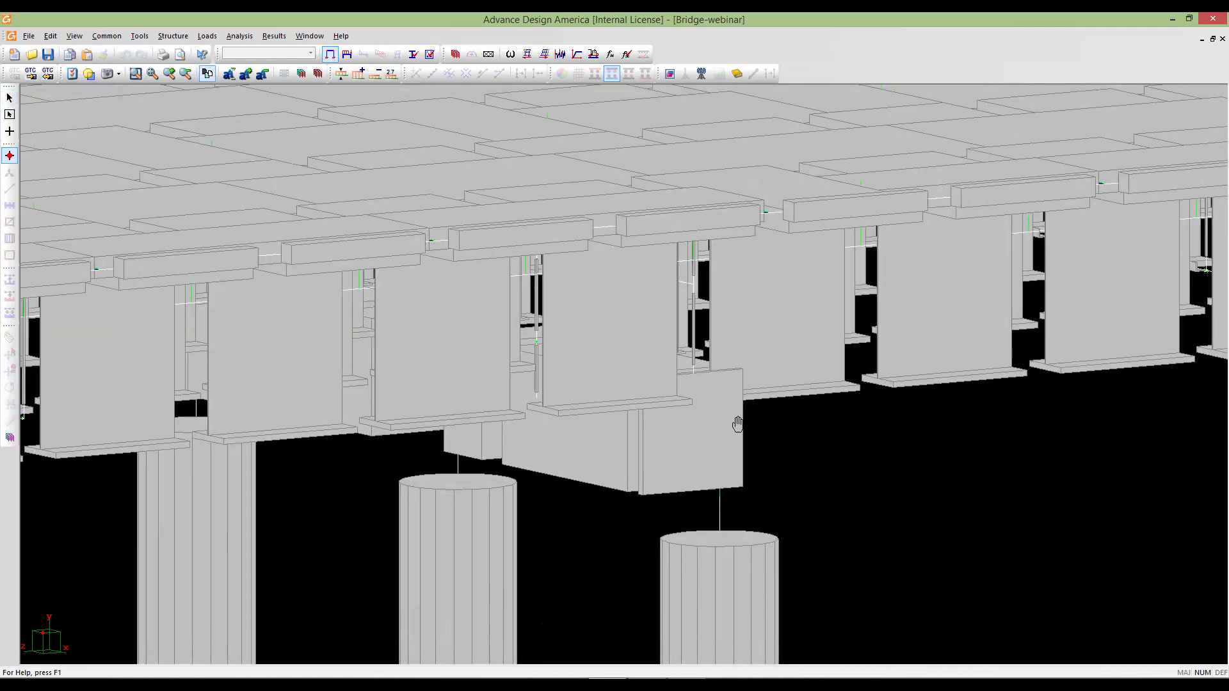
scroll(736, 439, "up", 2)
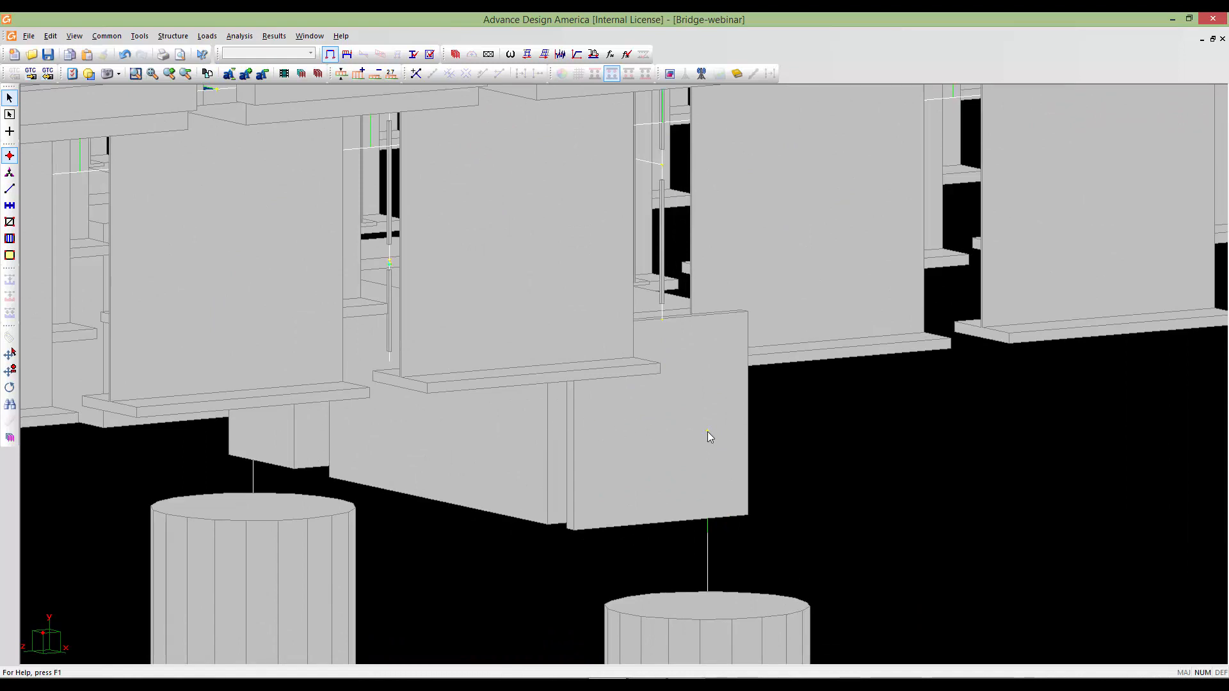
double_click(708, 433)
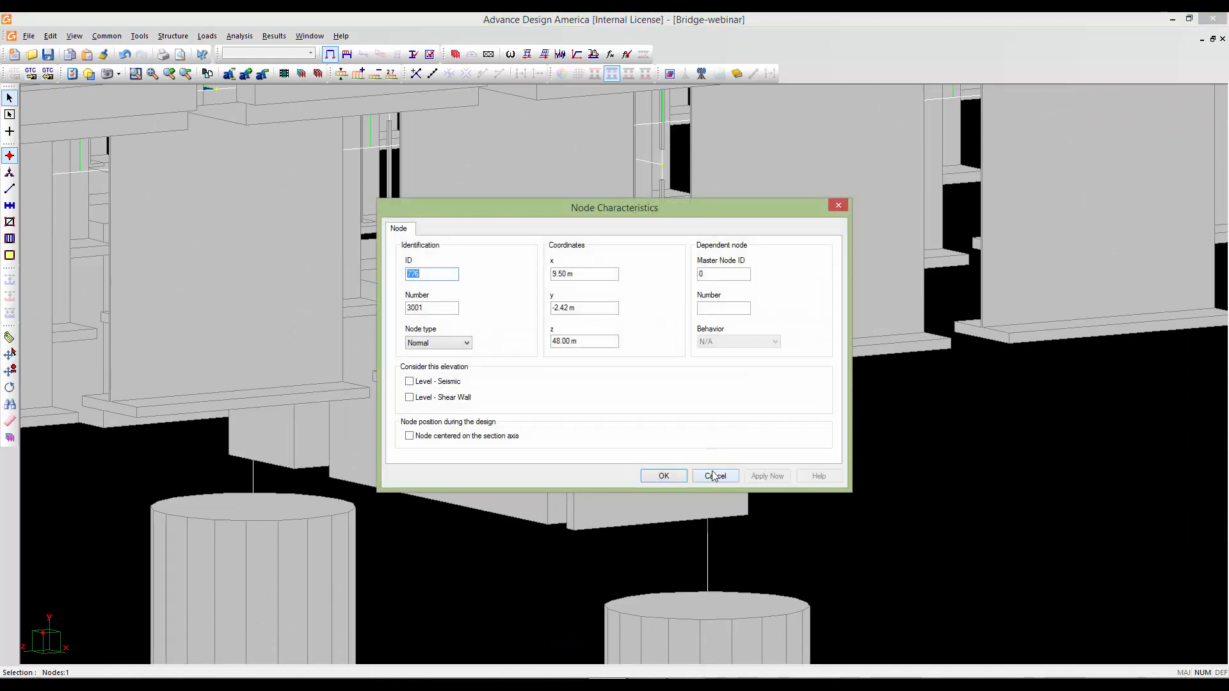
left_click(410, 383)
left_click(664, 476)
scroll(667, 451, "down", 10)
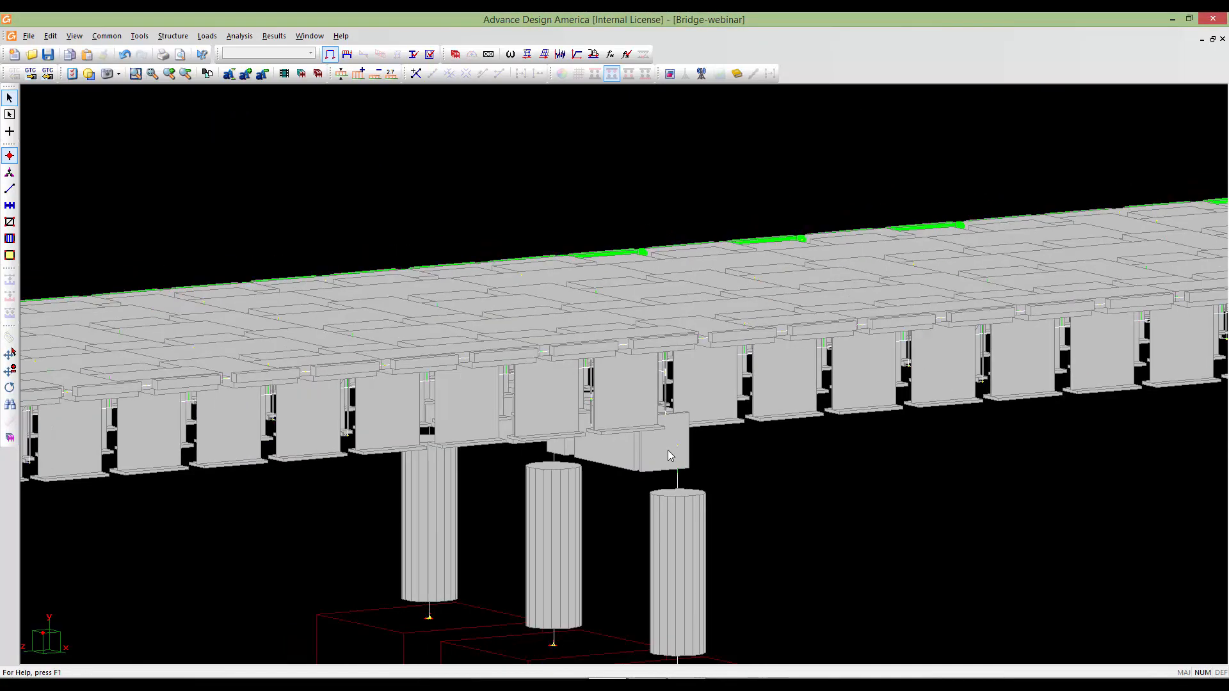
scroll(712, 429, "down", 2)
scroll(708, 459, "down", 2)
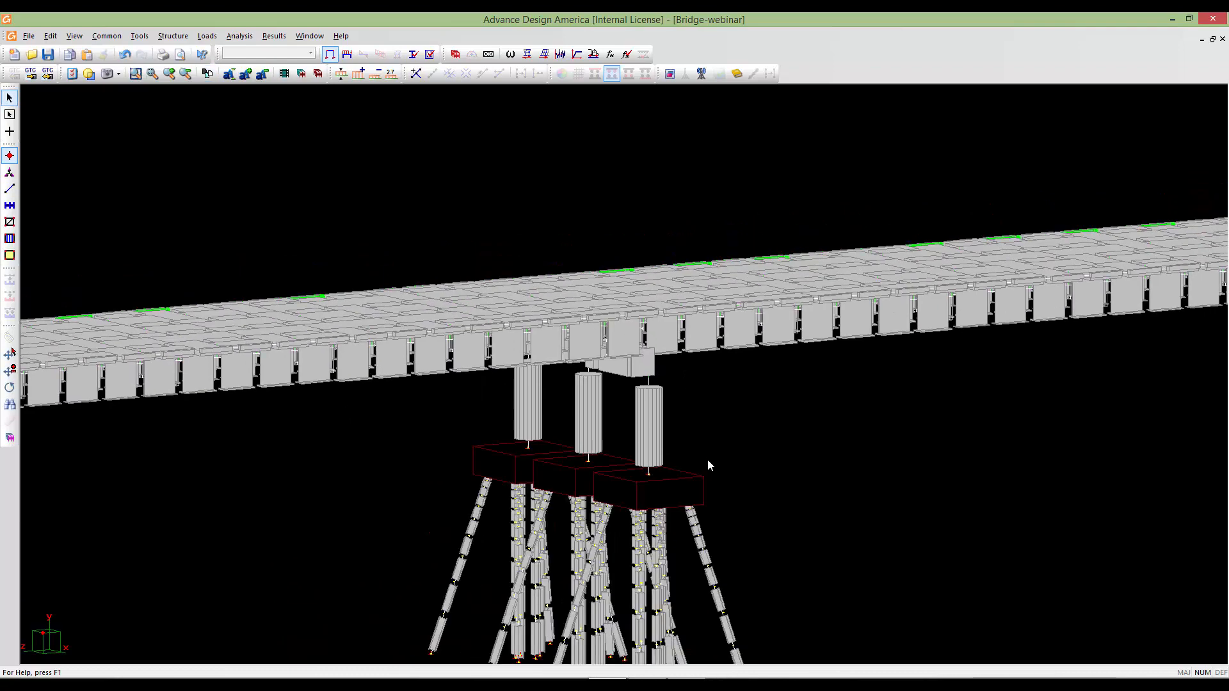
middle_click_drag(772, 479, 664, 463)
scroll(664, 463, "down", 3)
middle_click_drag(1159, 432, 1068, 425)
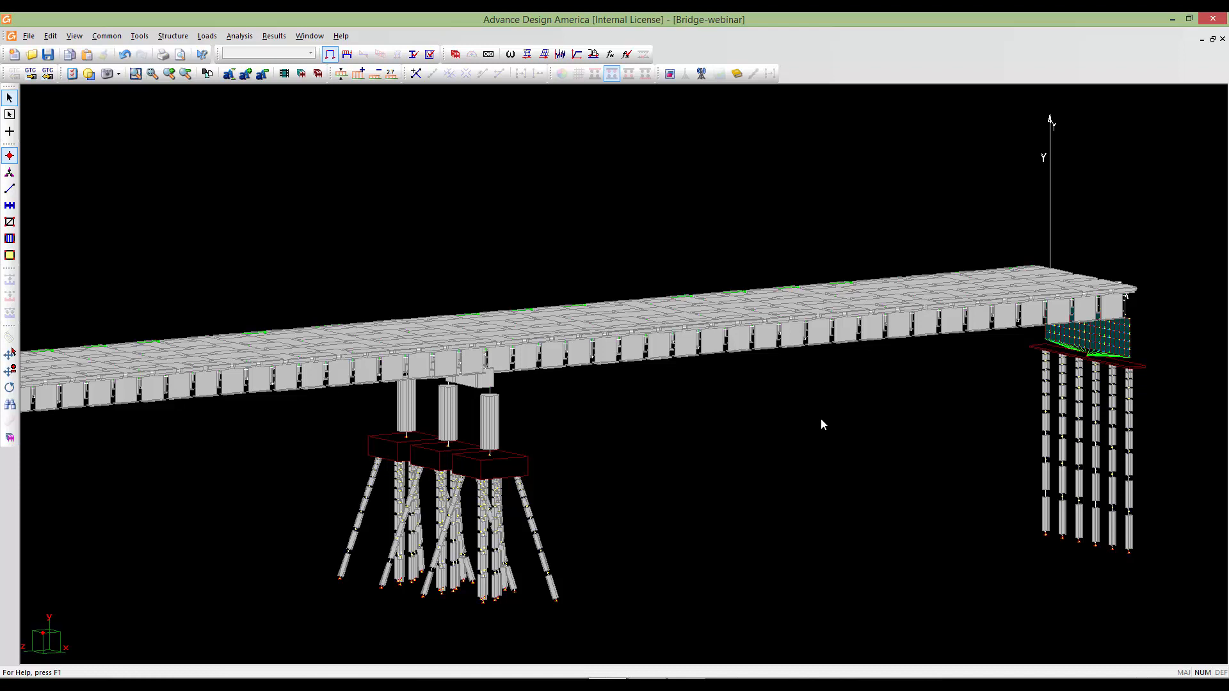
middle_click_drag(821, 419, 840, 419)
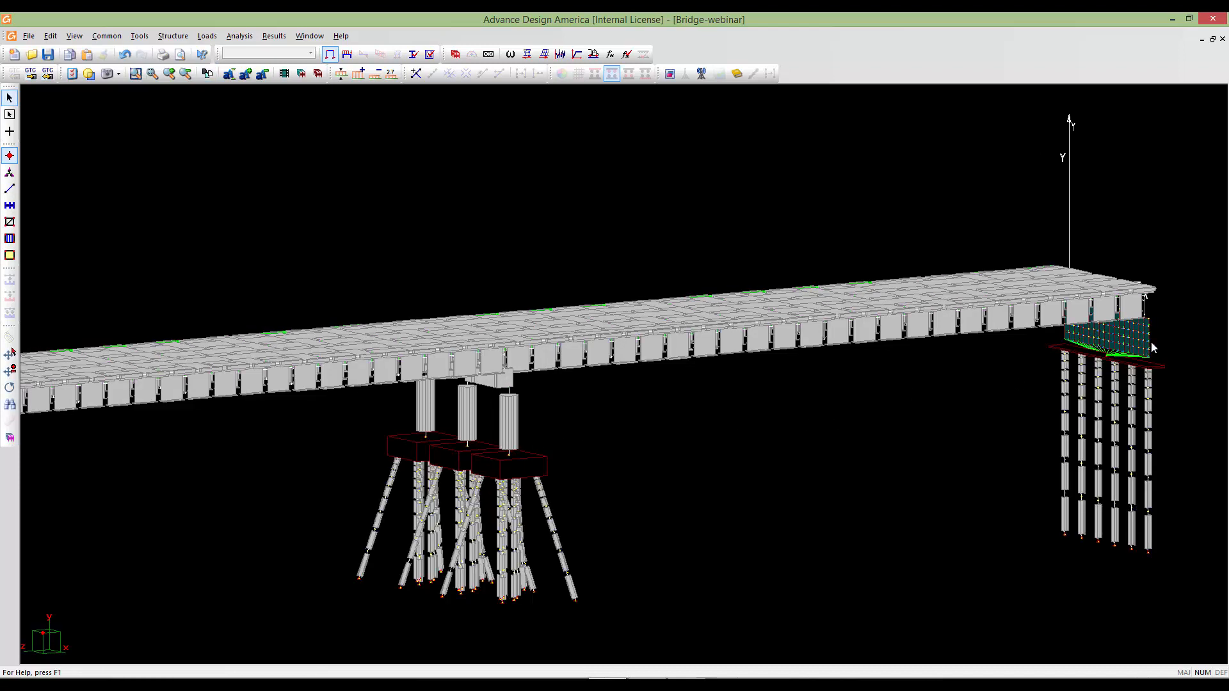
middle_click_drag(462, 423, 594, 423)
scroll(568, 436, "down", 5)
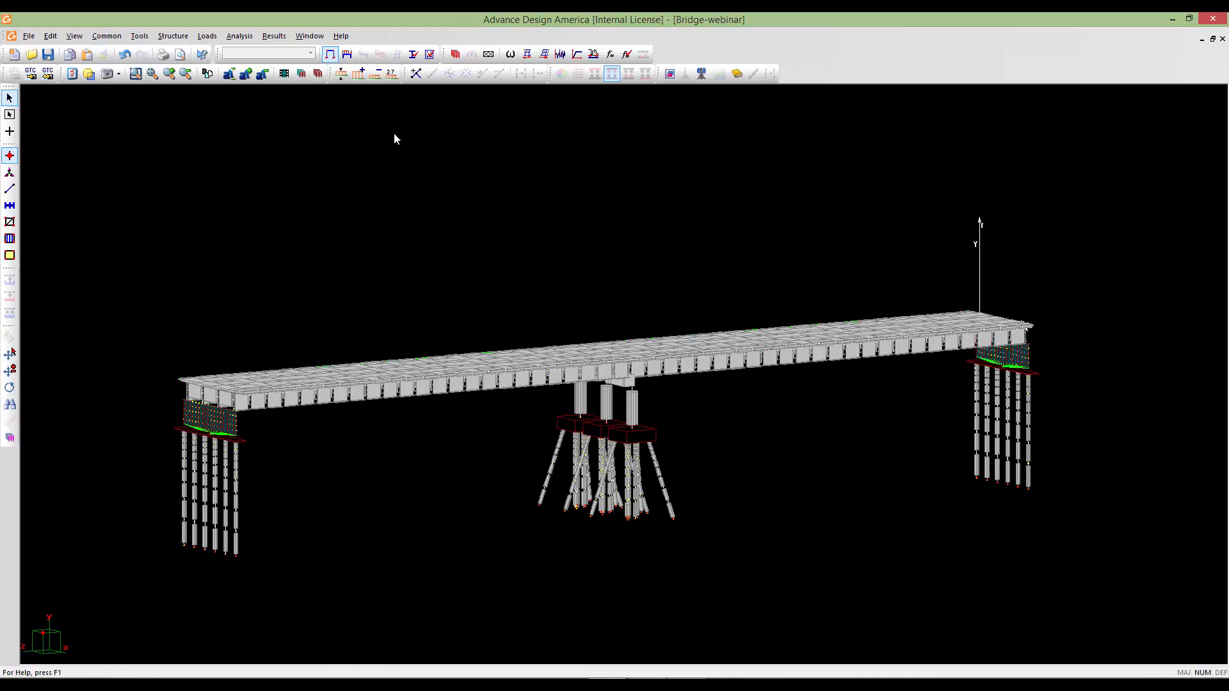
Open the linear seismic directions spreadsheet and enlarge it to show the columns through Seismic Performance Category.
left_click(209, 39)
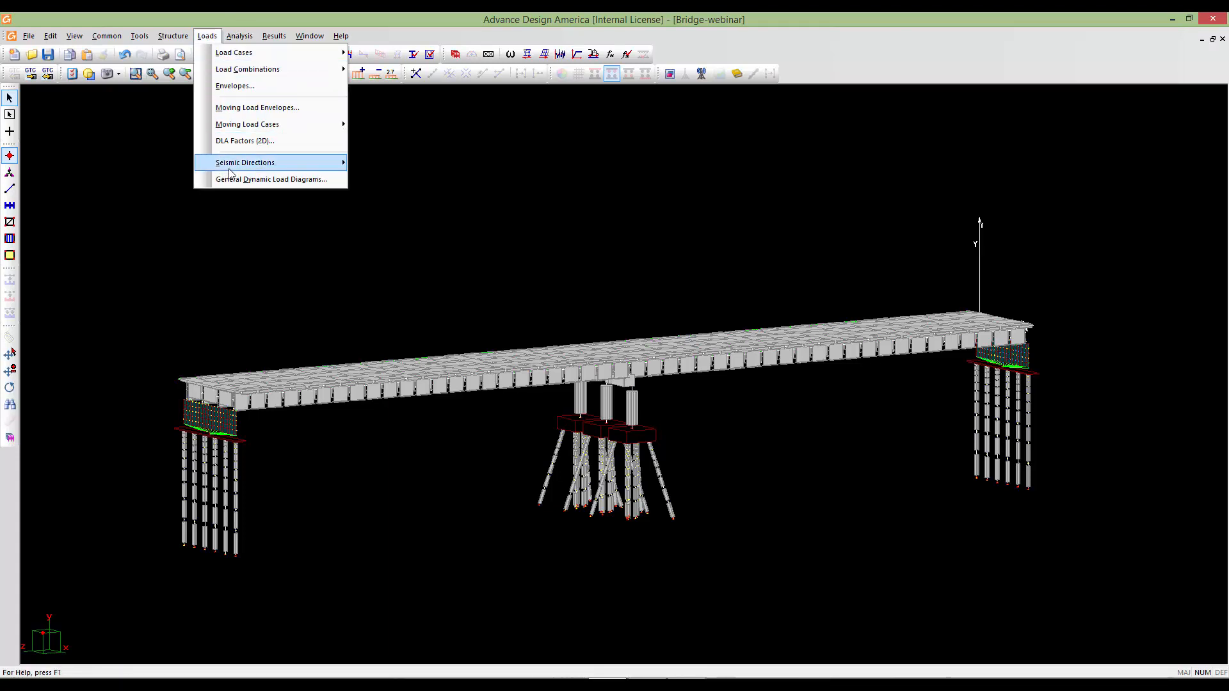
mouse_move(227, 165)
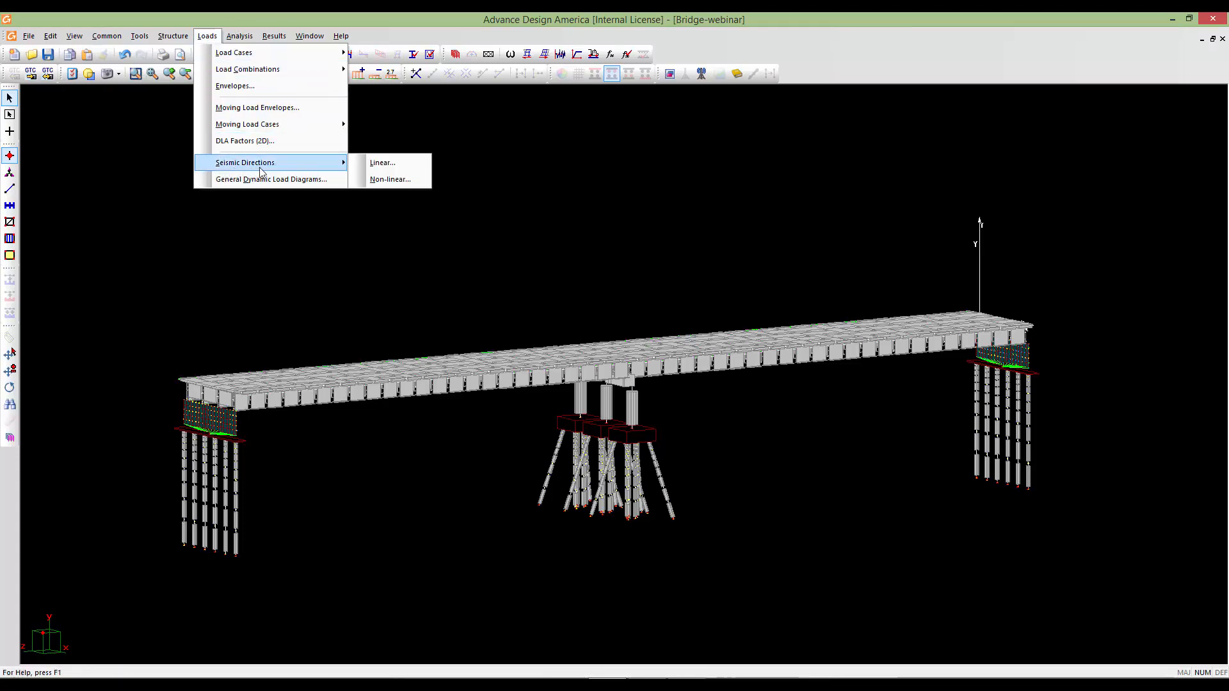
left_click(392, 166)
left_click_drag(383, 232, 384, 193)
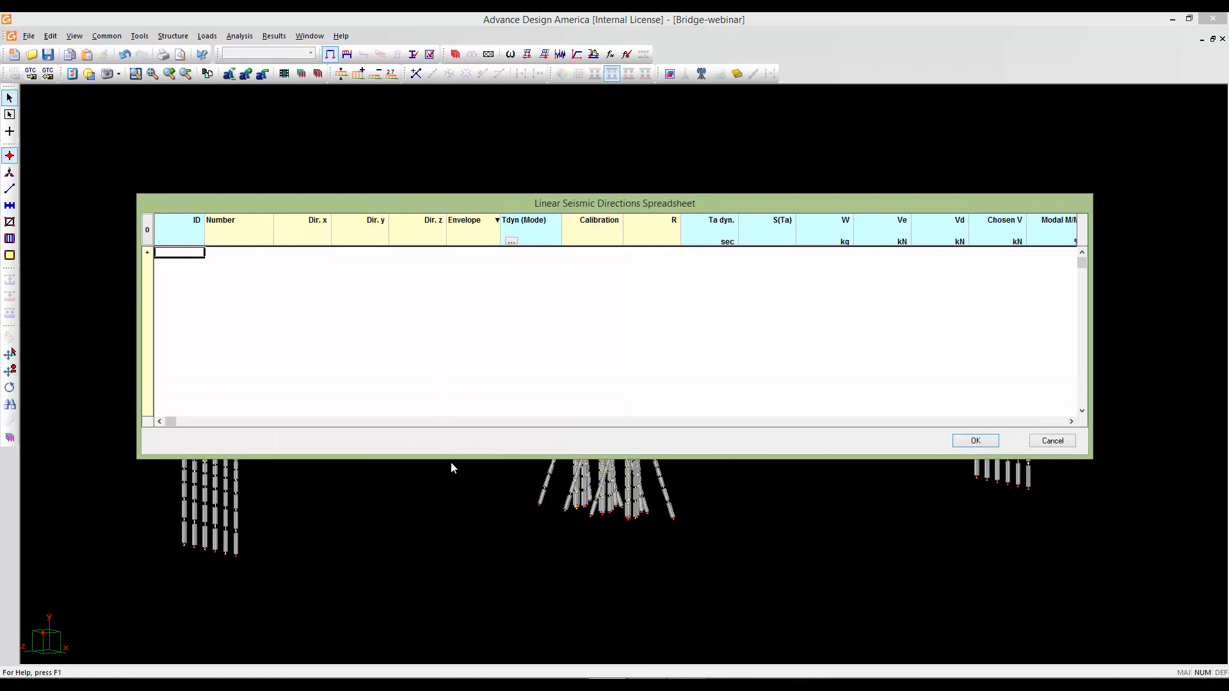
left_click_drag(451, 463, 451, 491)
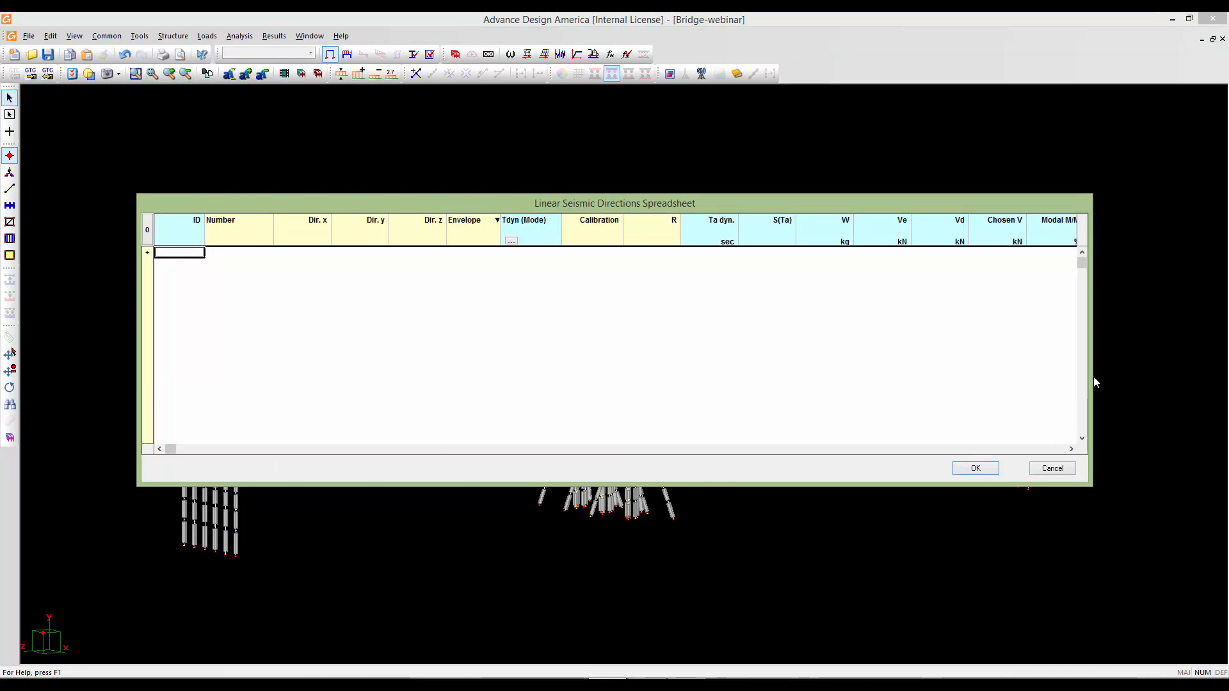
left_click_drag(1095, 379, 1159, 378)
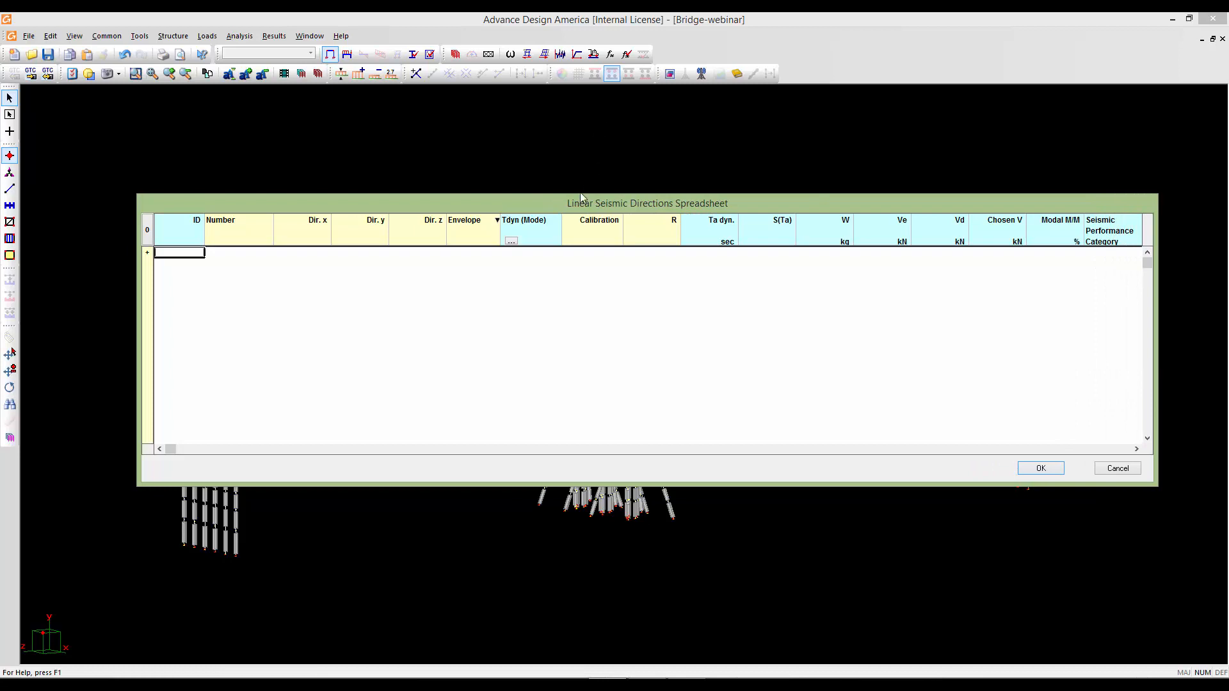
left_click_drag(581, 204, 600, 203)
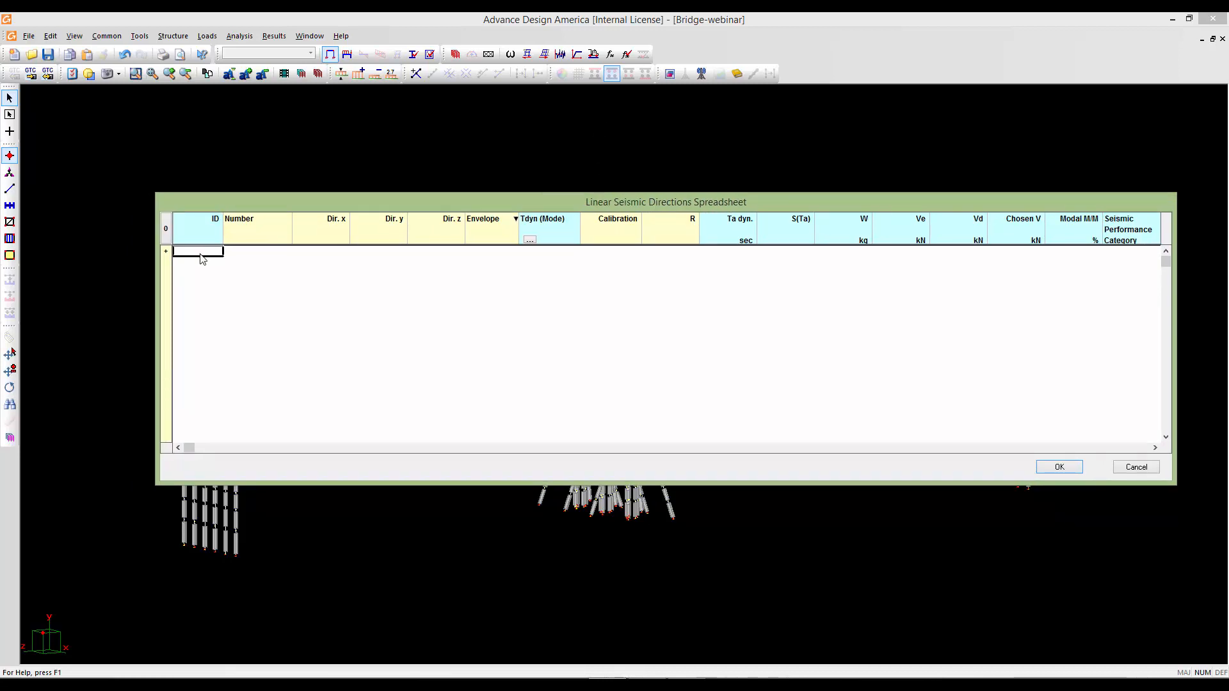
Add a linear seismic direction named X-Direction with a Dir. x component of 1 and switch off its calibration.
left_click(167, 255)
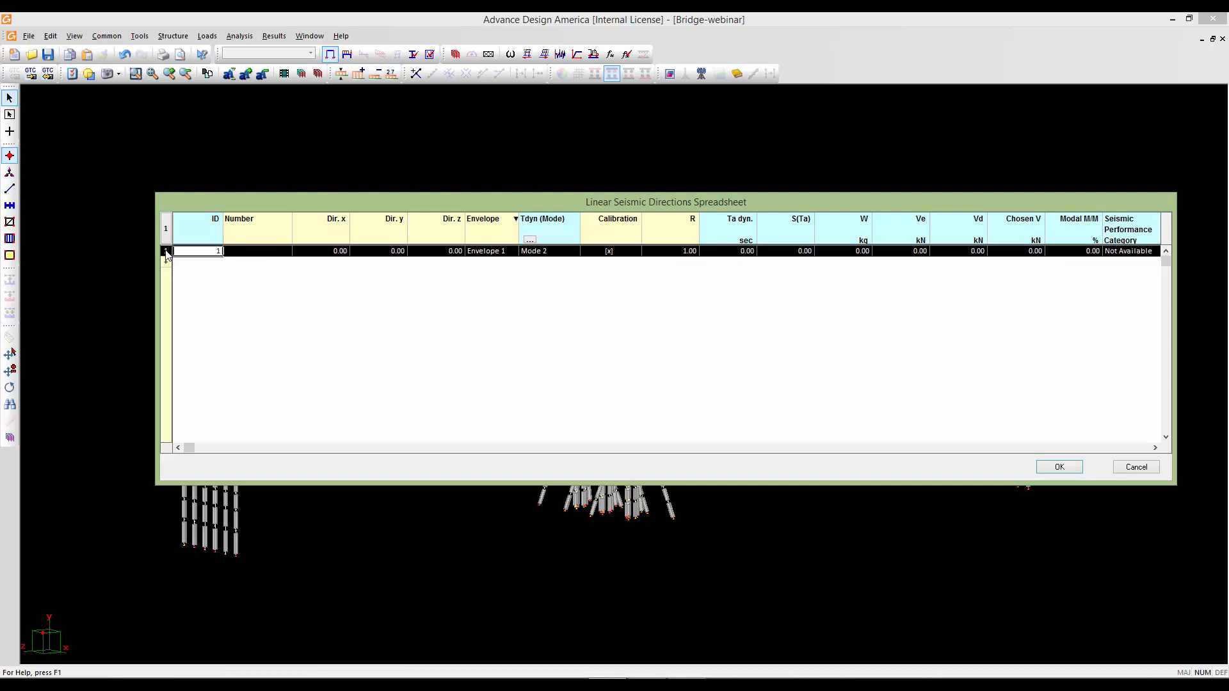
left_click(254, 250)
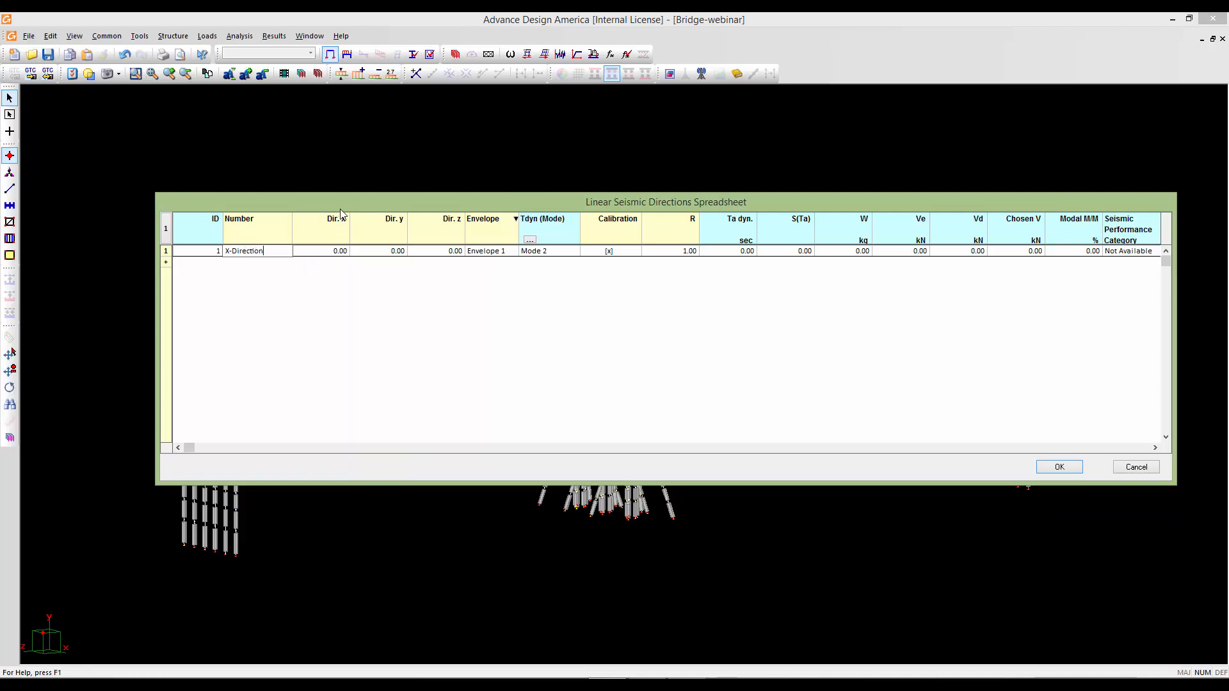
left_click_drag(342, 206, 343, 196)
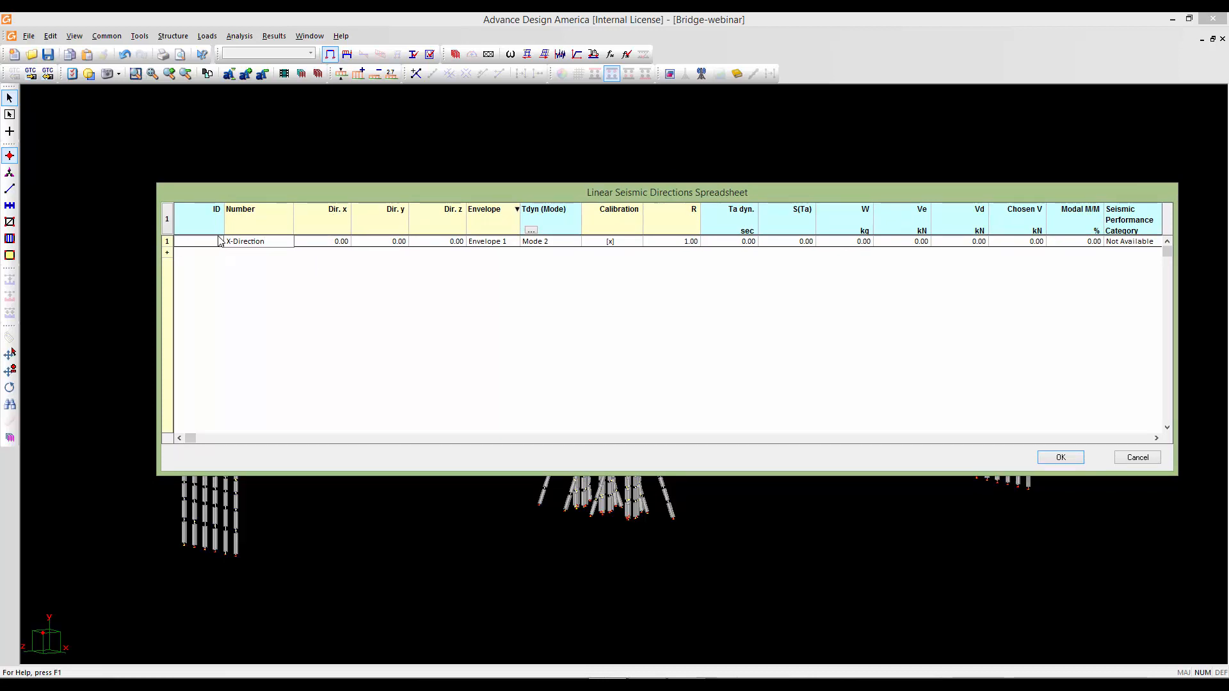
left_click(336, 241)
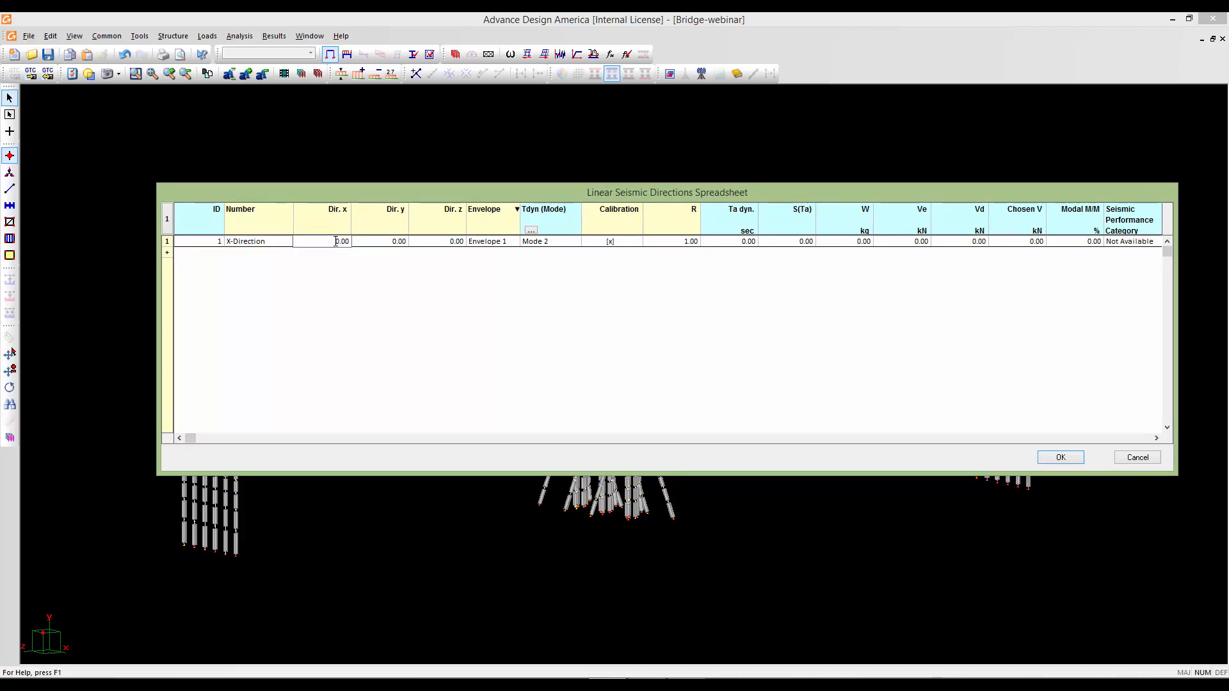
left_click_drag(336, 242, 354, 241)
type("1")
left_click(424, 243)
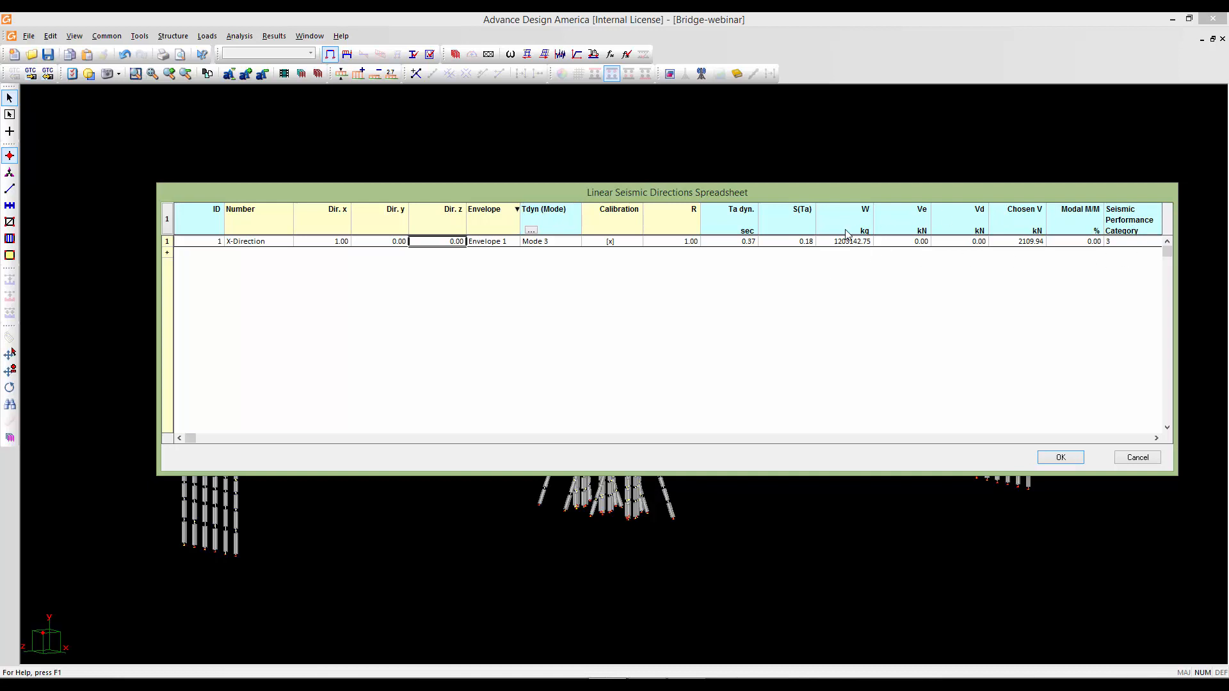
left_click_drag(628, 189, 628, 183)
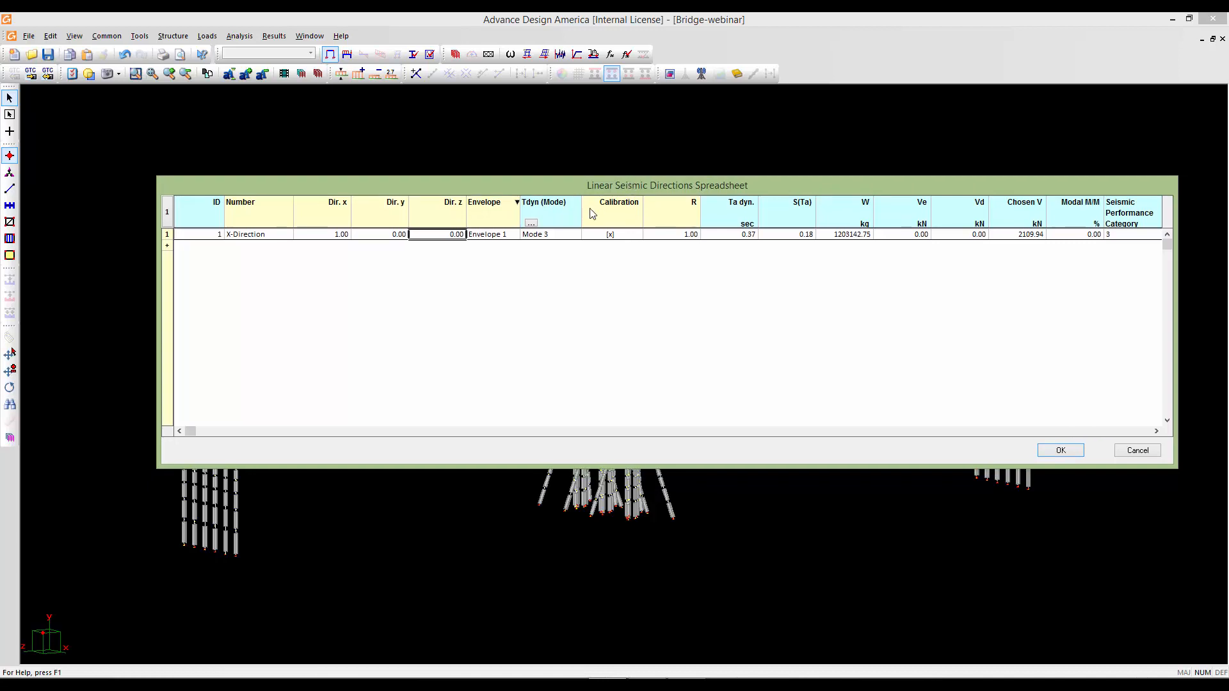
left_click(610, 235)
Add a second linear seismic direction named Z-Direction with a Dir. z component of 1.
left_click(167, 245)
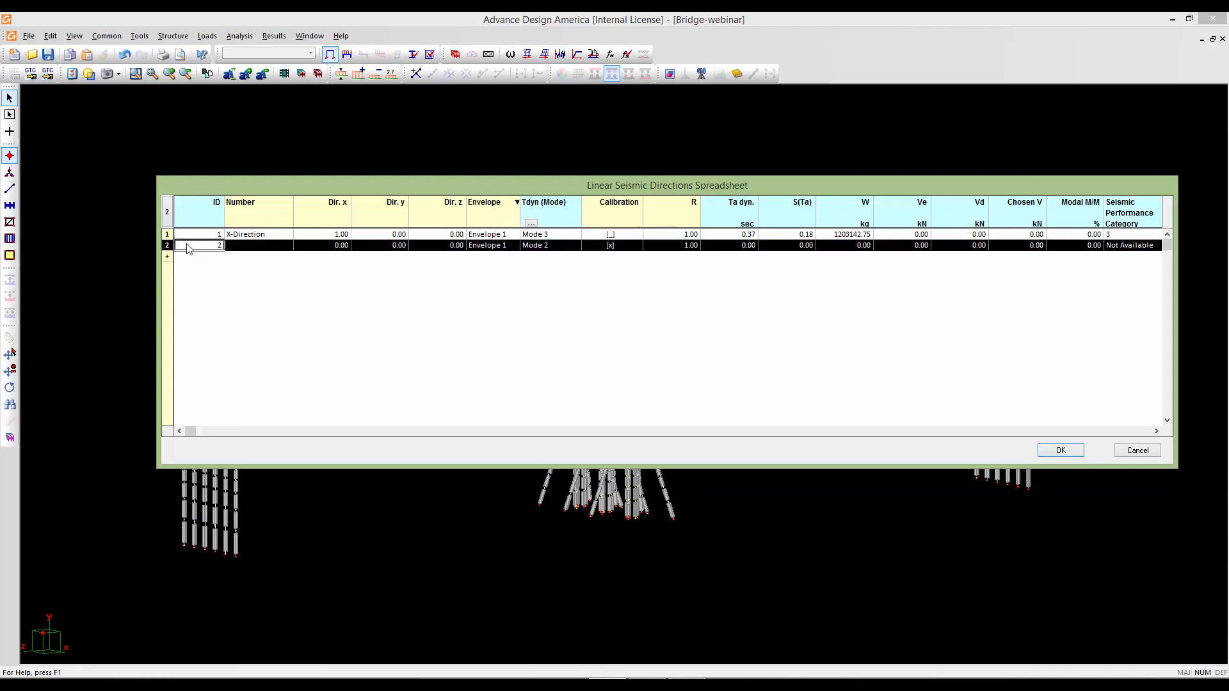
left_click(234, 247)
left_click(235, 247)
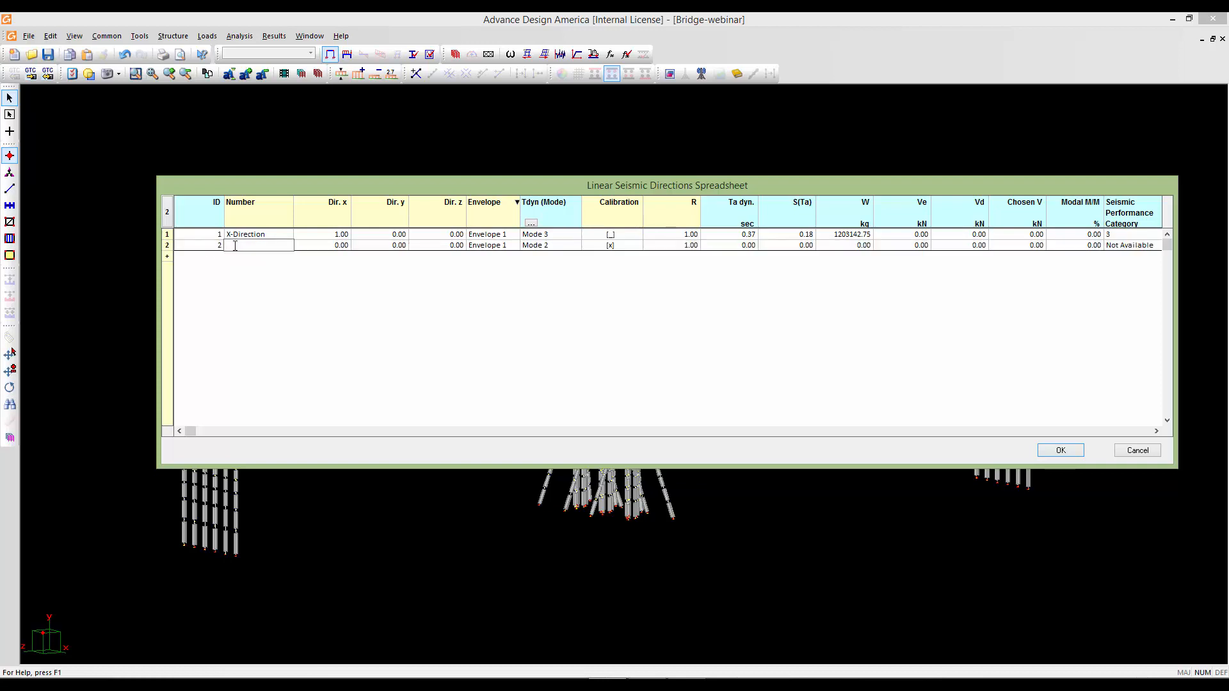
left_click_drag(281, 184, 323, 209)
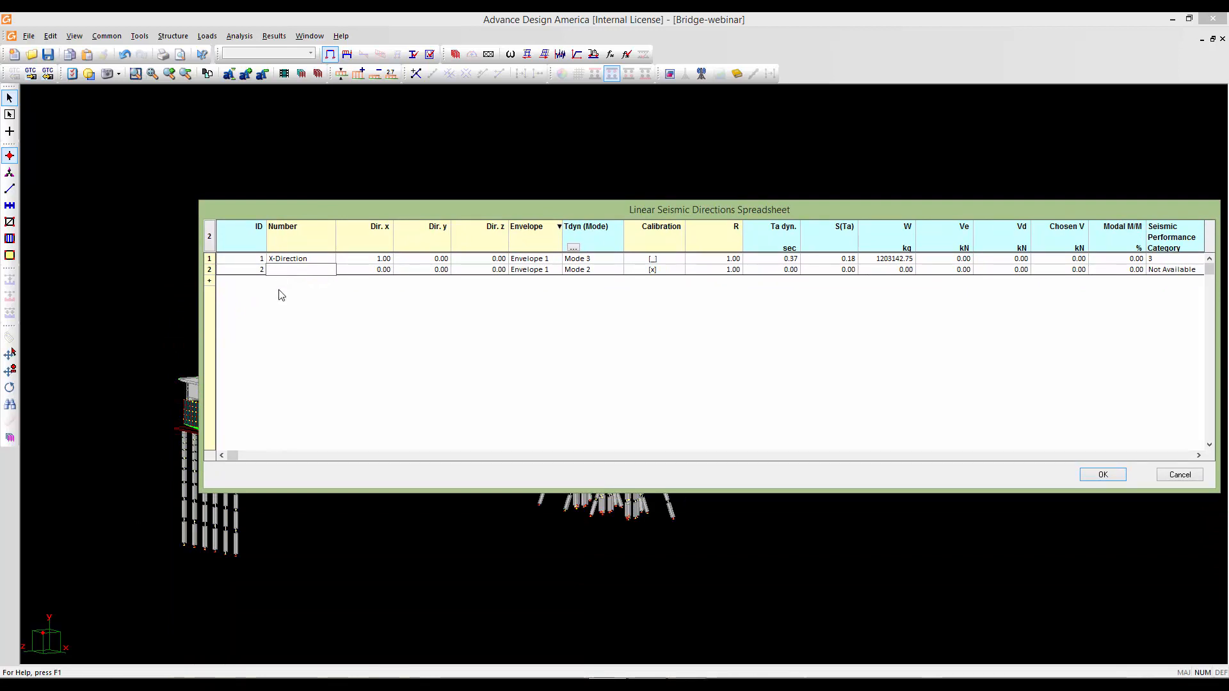
type("-Direc")
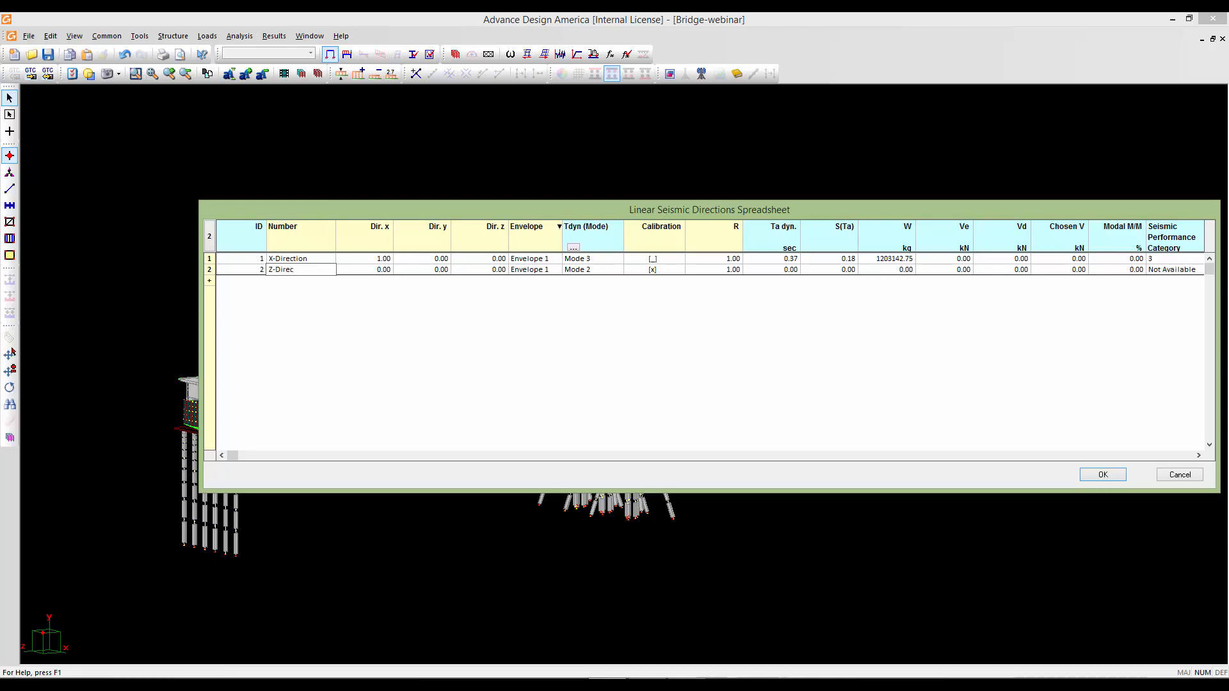
type("tion")
left_click(480, 273)
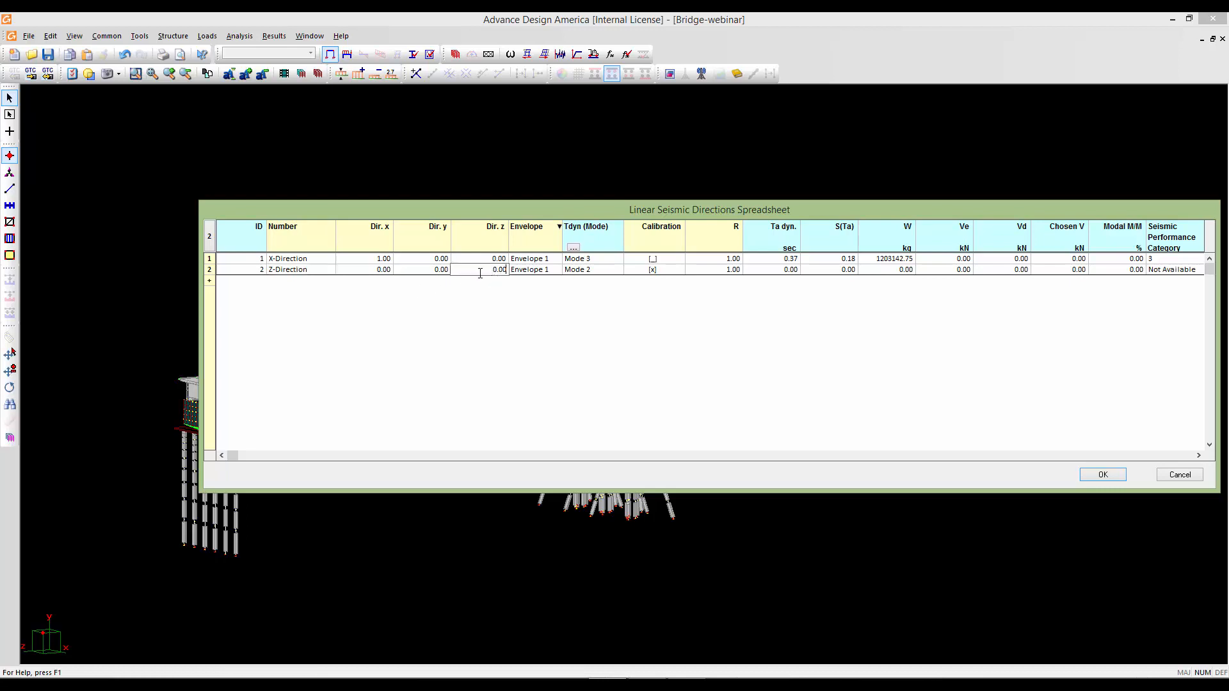
double_click(503, 273)
type("1")
Assign Envelope 2 to Z-Direction, switch off its calibration, and accept the seismic directions.
left_click(541, 270)
left_click(541, 272)
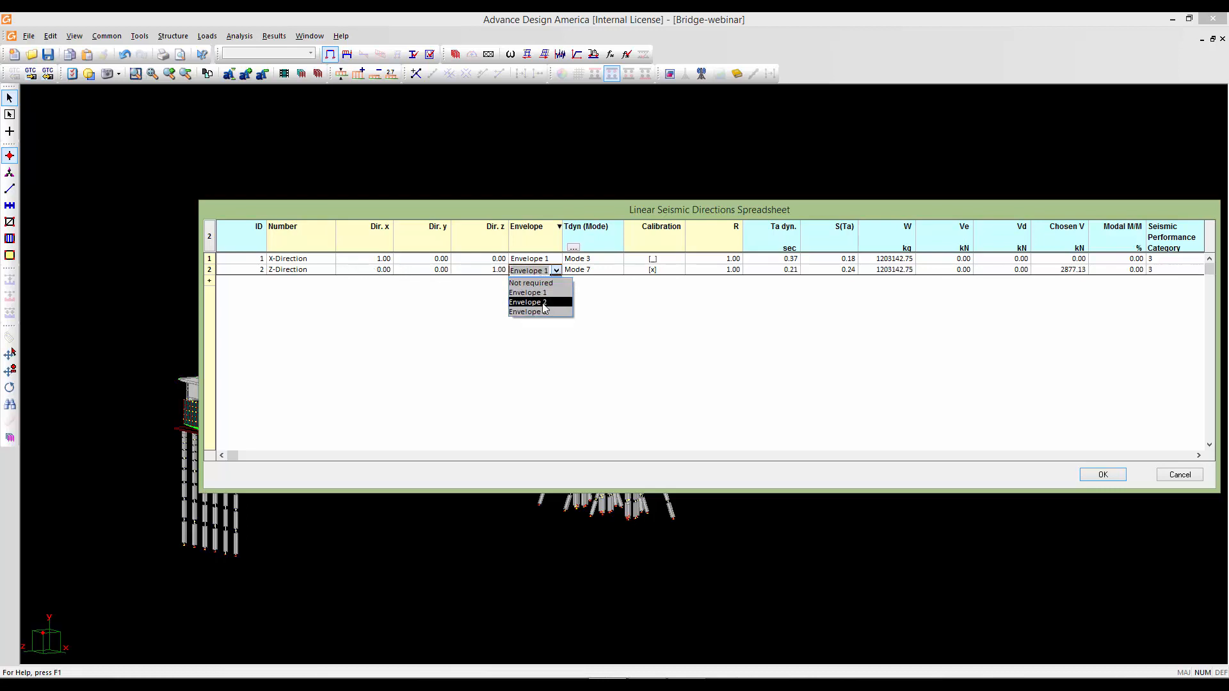
left_click(543, 303)
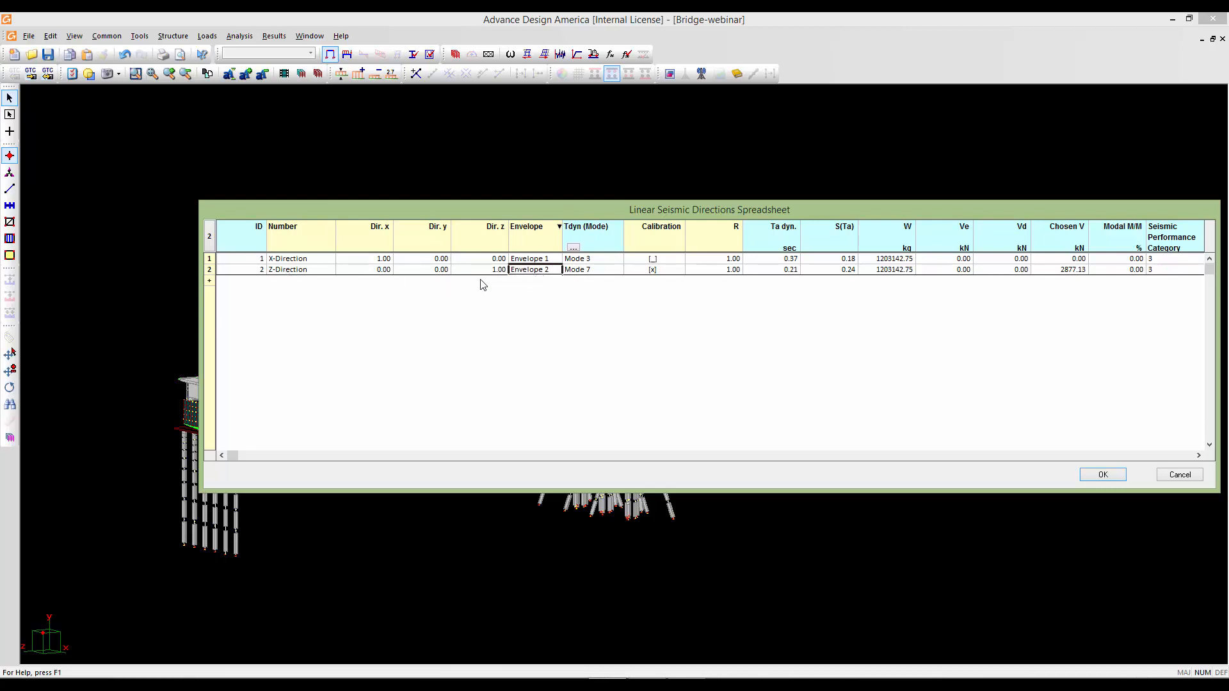
left_click(658, 274)
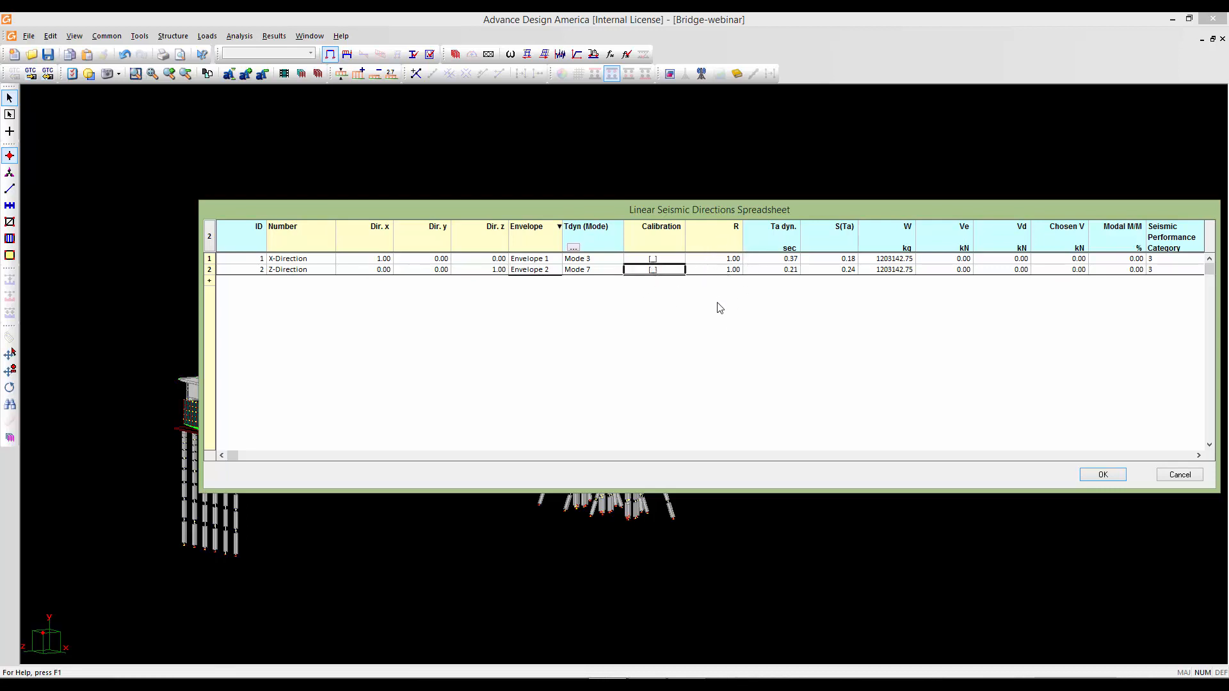
left_click_drag(663, 213, 643, 208)
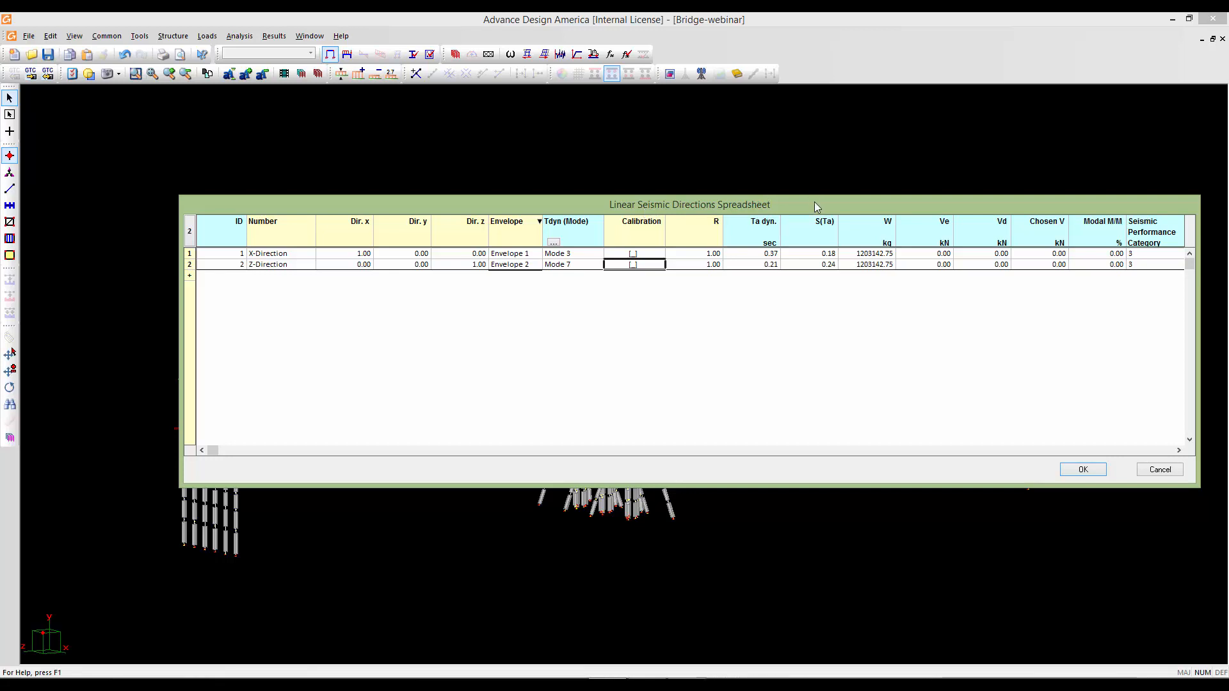
left_click_drag(815, 202, 713, 204)
left_click_drag(1157, 306, 1183, 309)
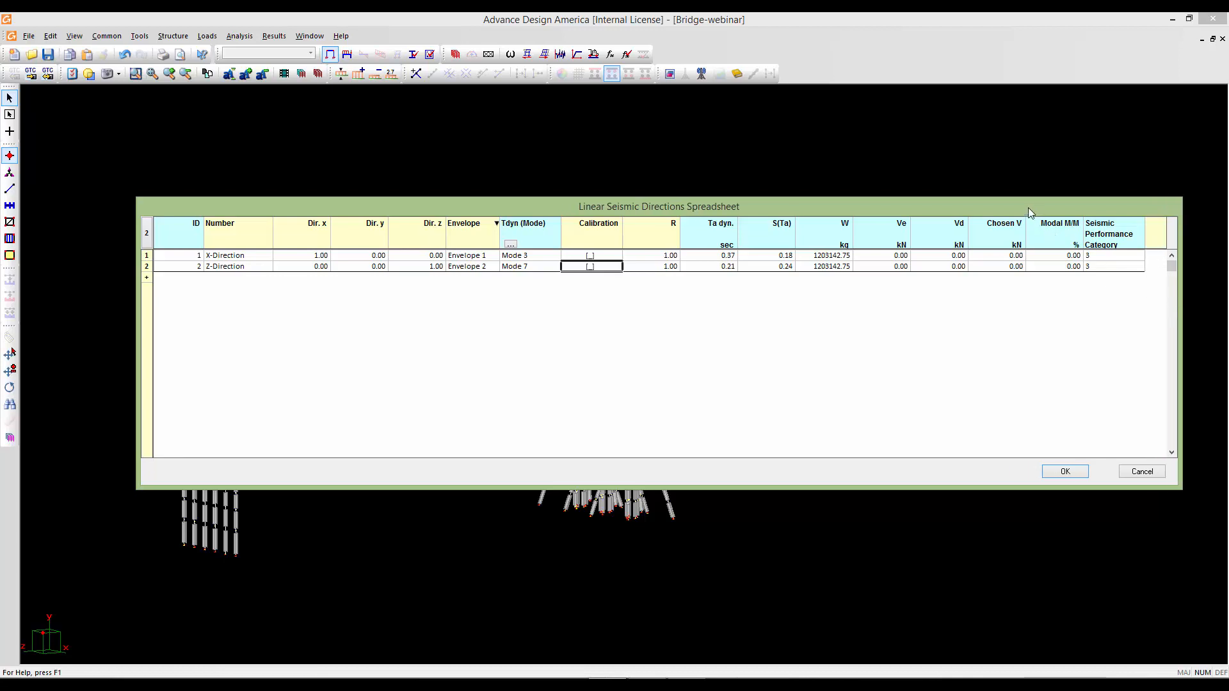
mouse_move(1028, 207)
left_mouse_down()
mouse_move(1011, 207)
mouse_move(1030, 206)
left_mouse_up()
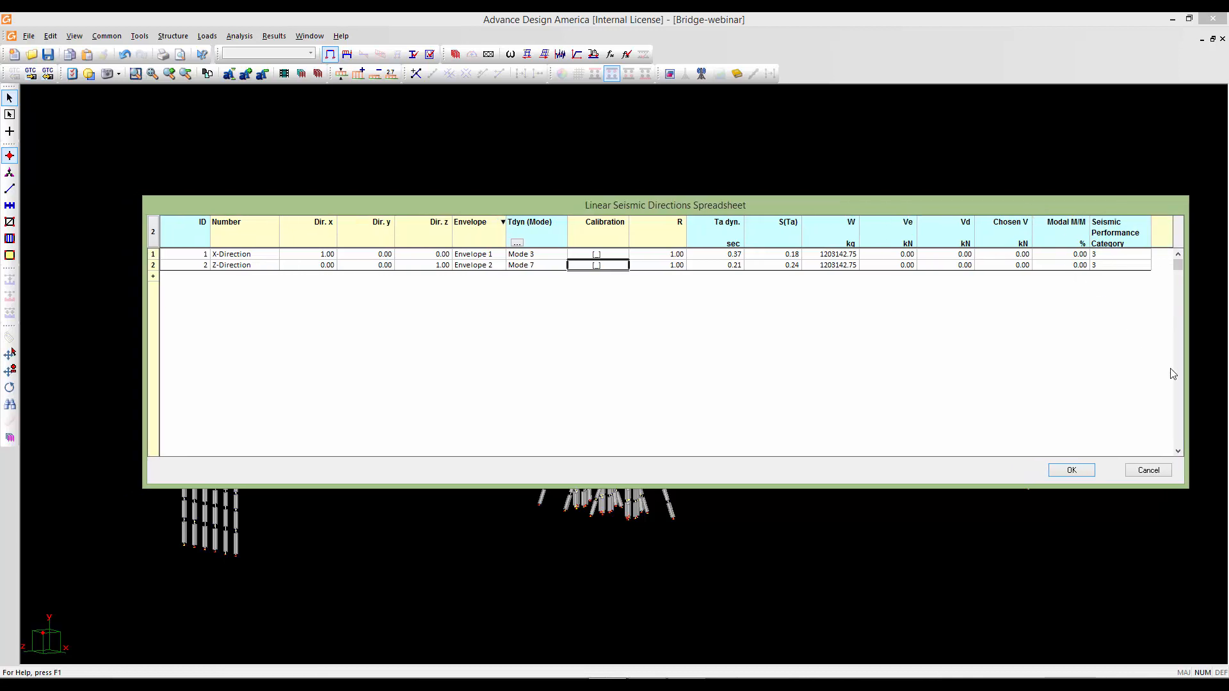
left_click_drag(1187, 369, 1172, 371)
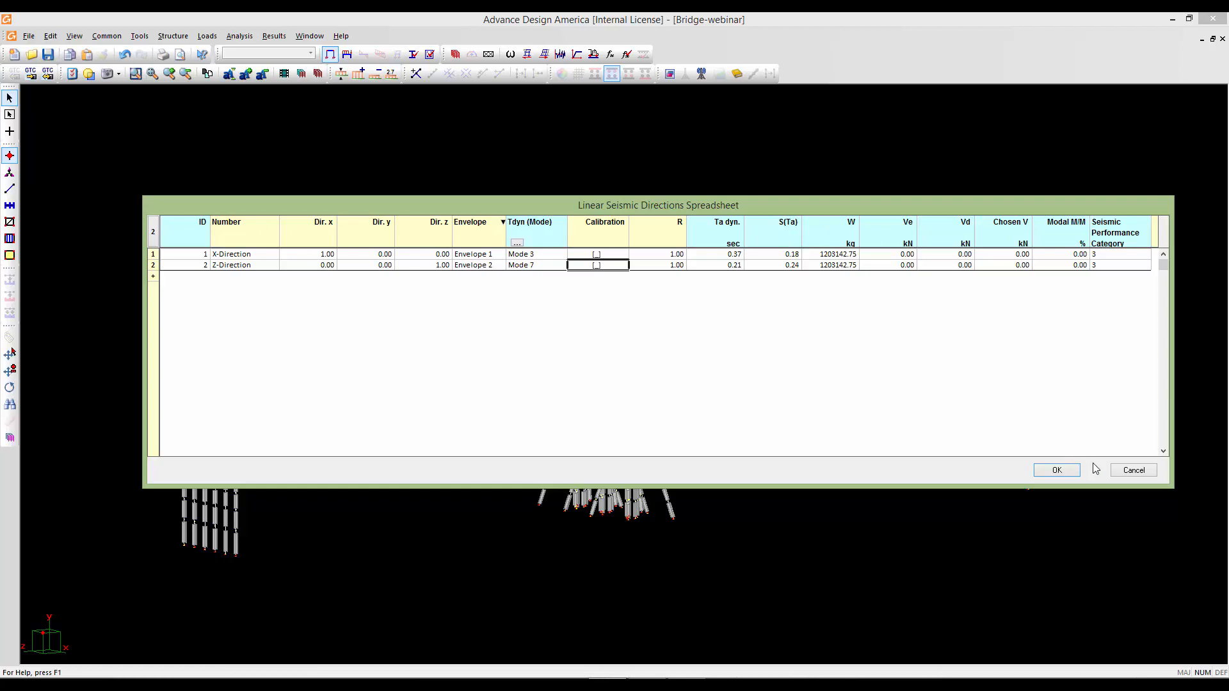
left_click(1057, 470)
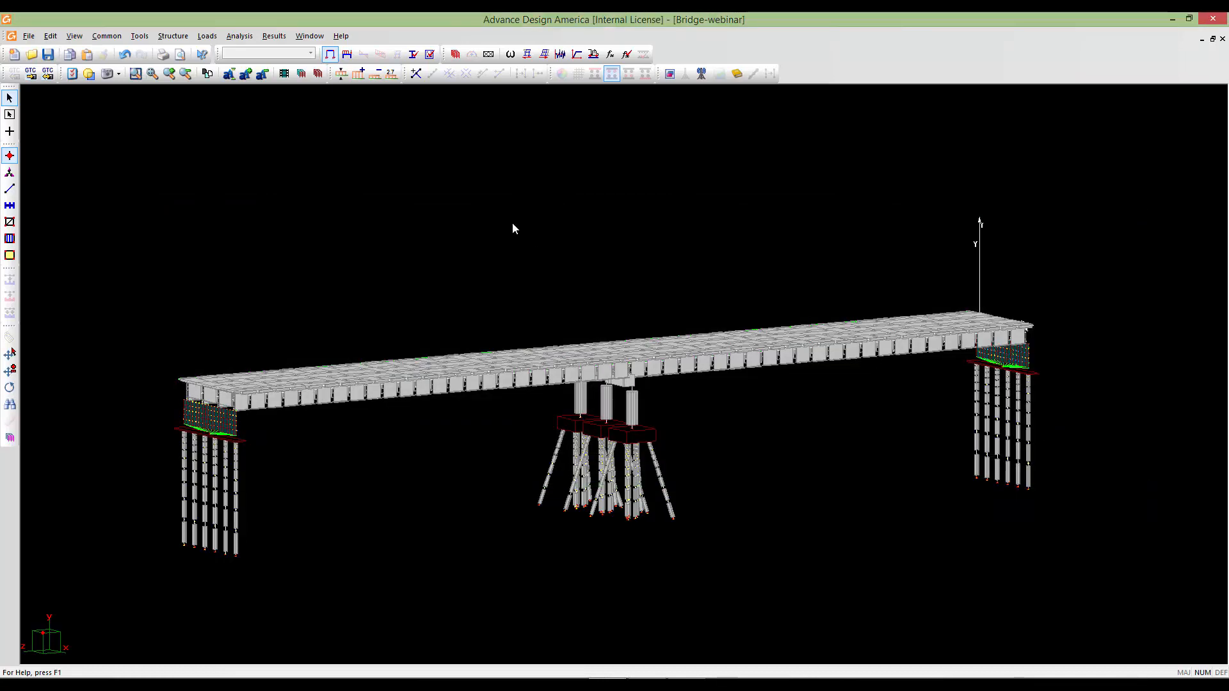
Try to launch the spectral analysis of the bridge.
scroll(518, 292, "down", 2)
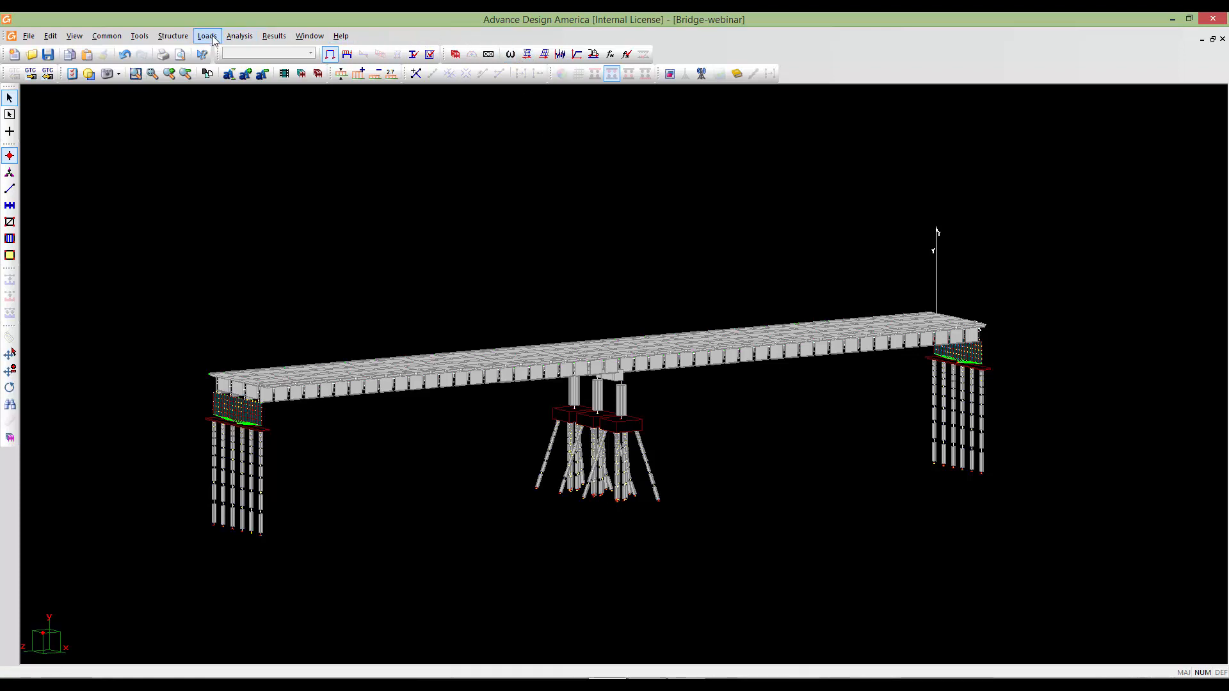
left_click(238, 37)
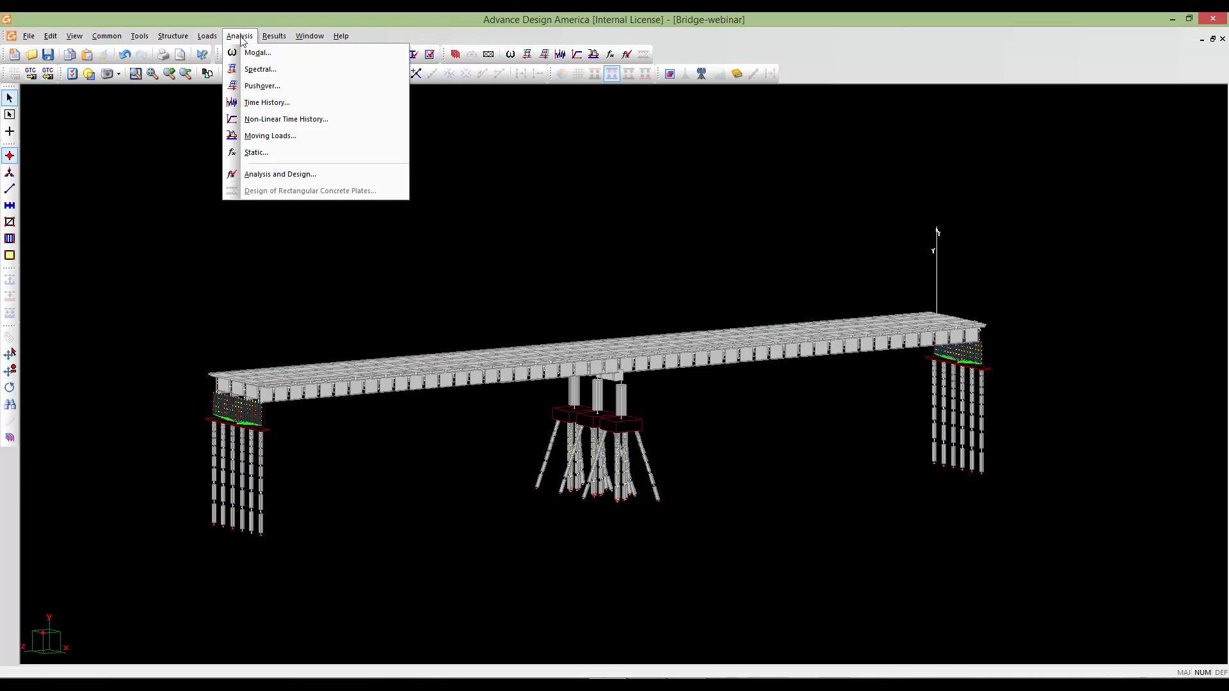
left_click(294, 70)
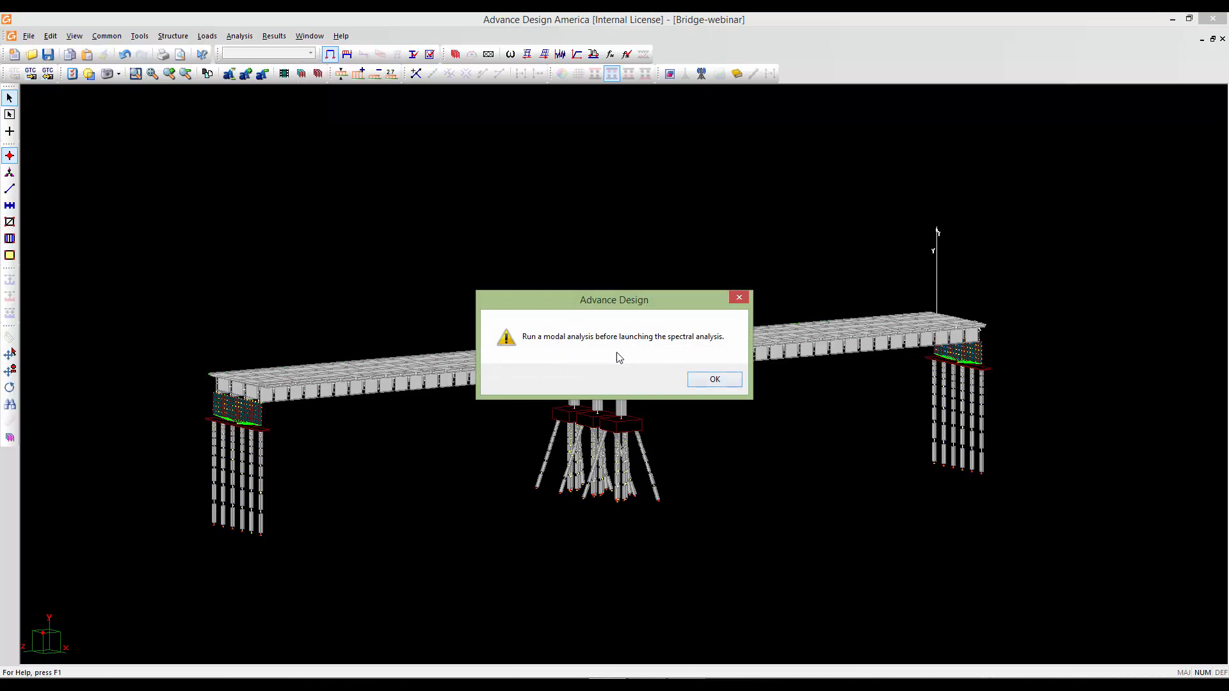
left_click(692, 382)
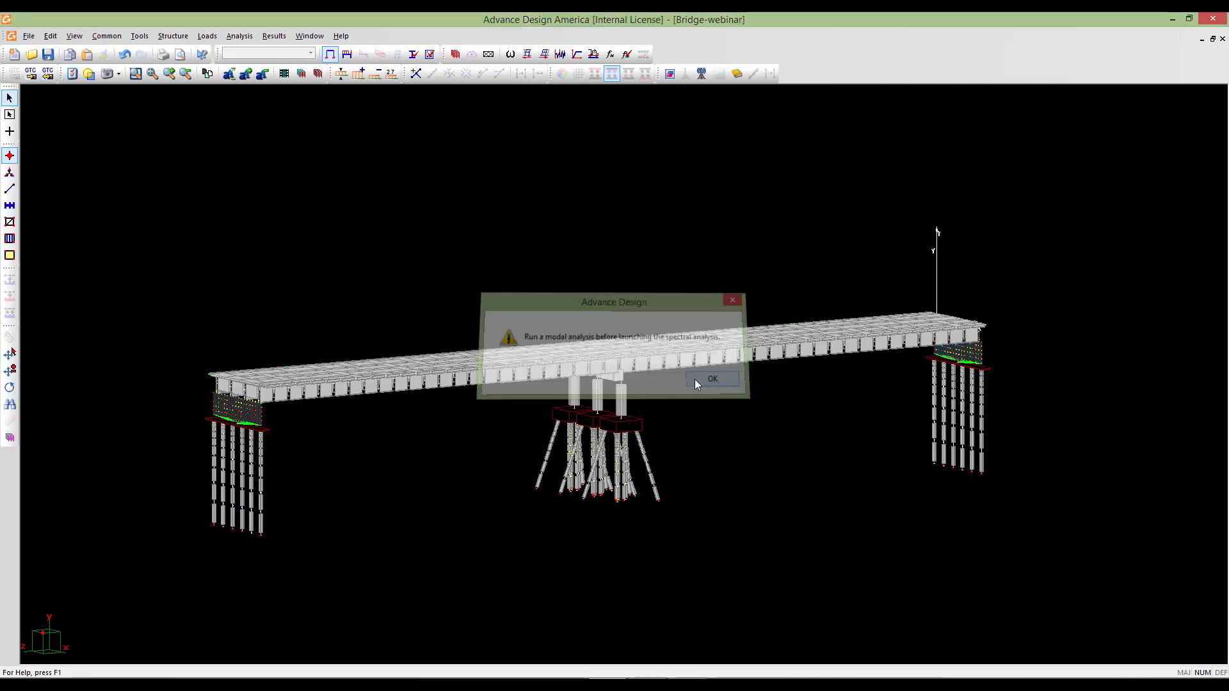
Rerun the modal analysis with the Mass load combination, saving the project and accepting deletion of the existing modal results.
left_click(511, 55)
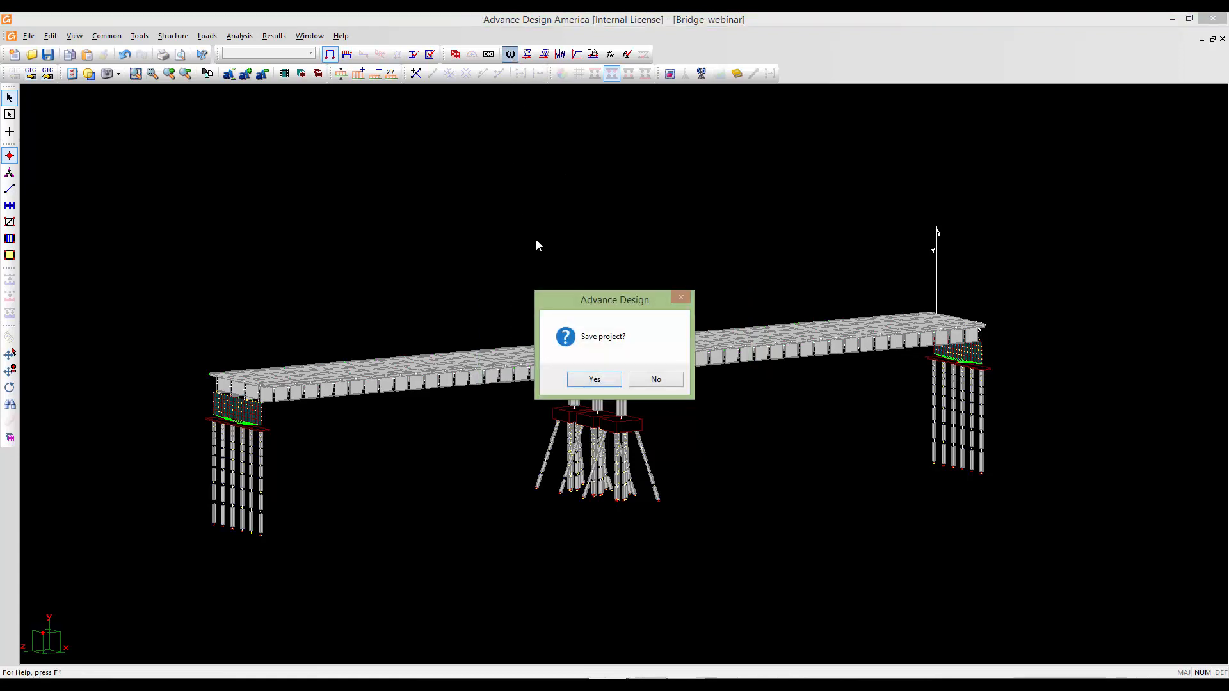
left_click(590, 381)
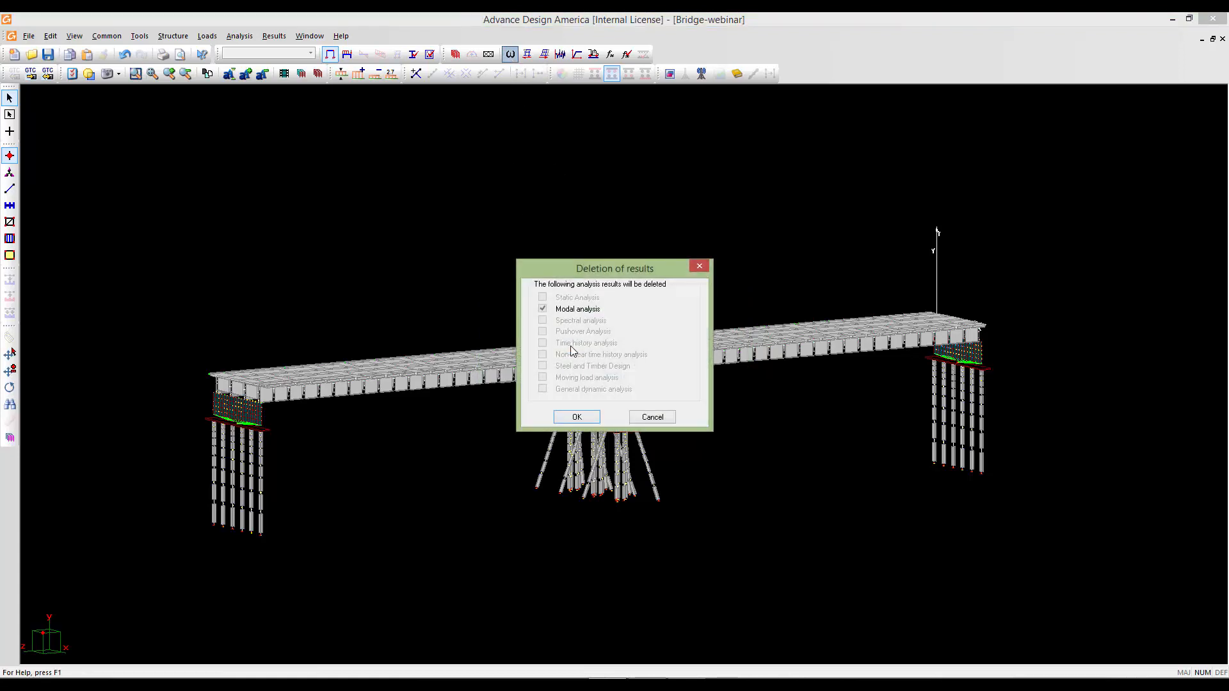
left_click(584, 417)
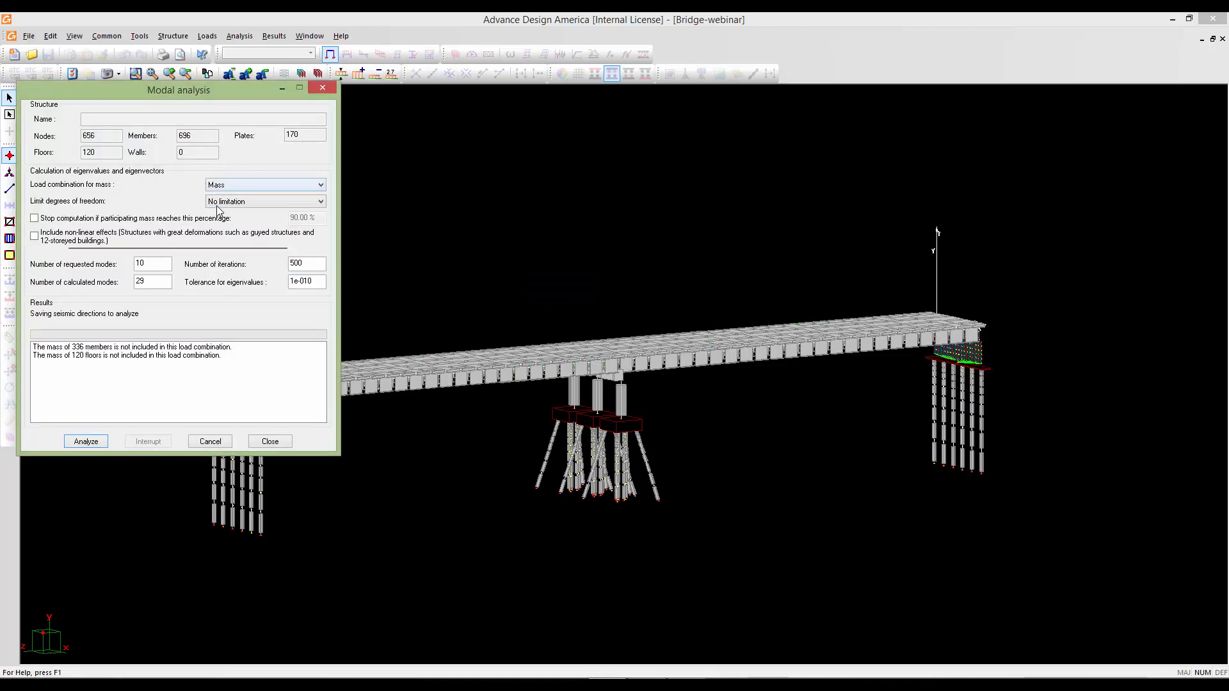
left_click(87, 442)
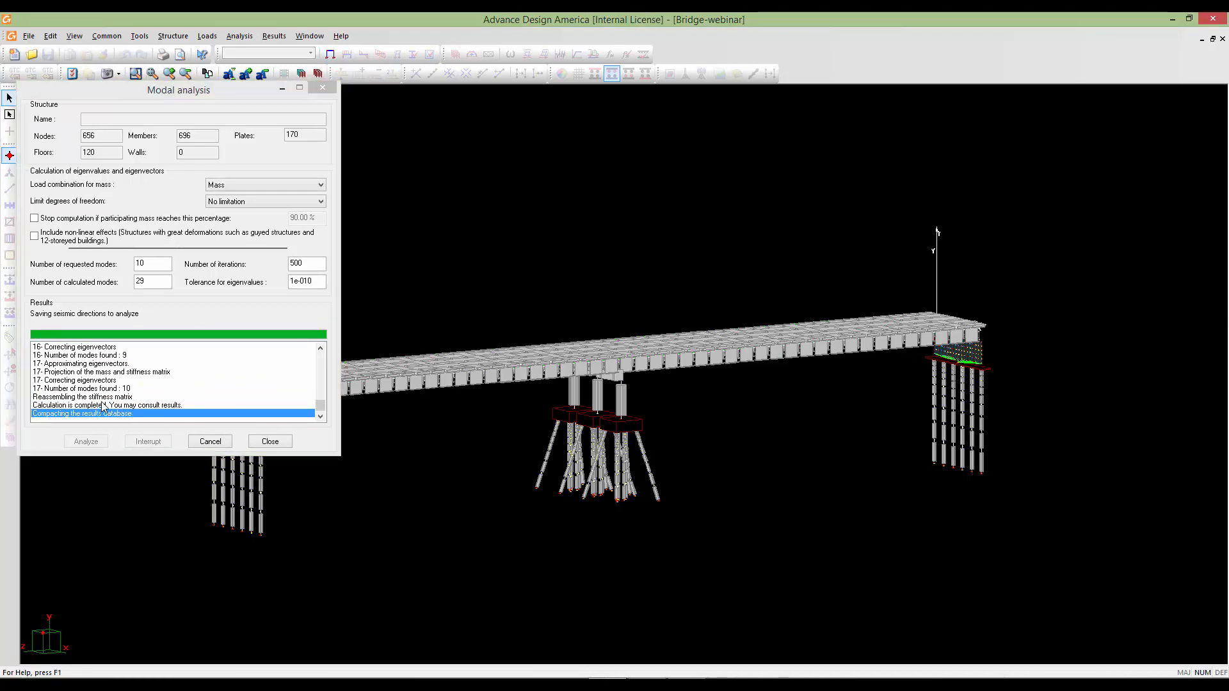
left_click(270, 441)
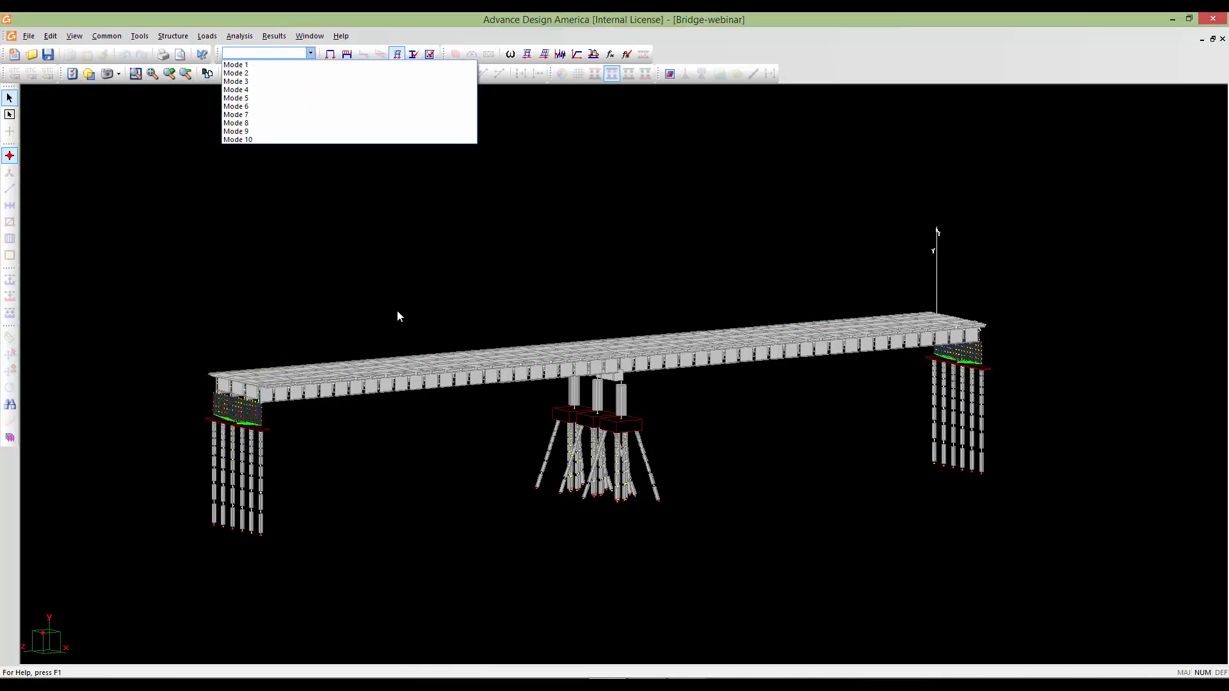
Run the spectral analysis and review the participating mass of the modes for both seismic directions in its log.
left_click(527, 55)
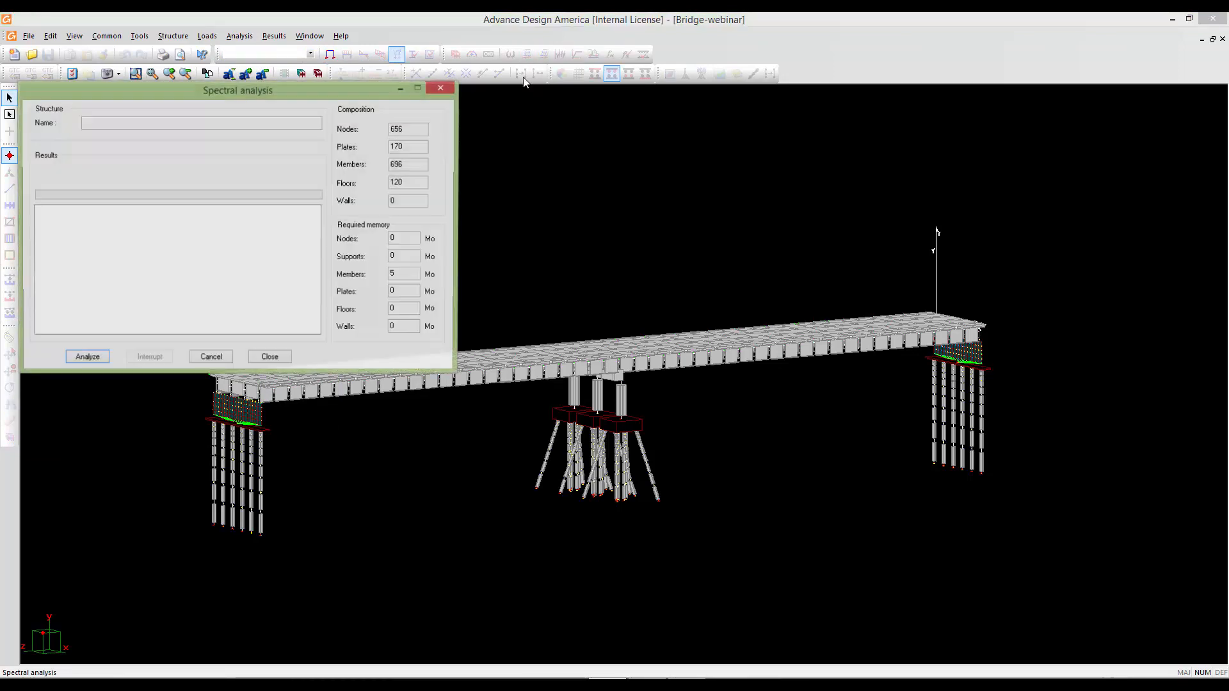
left_click(100, 355)
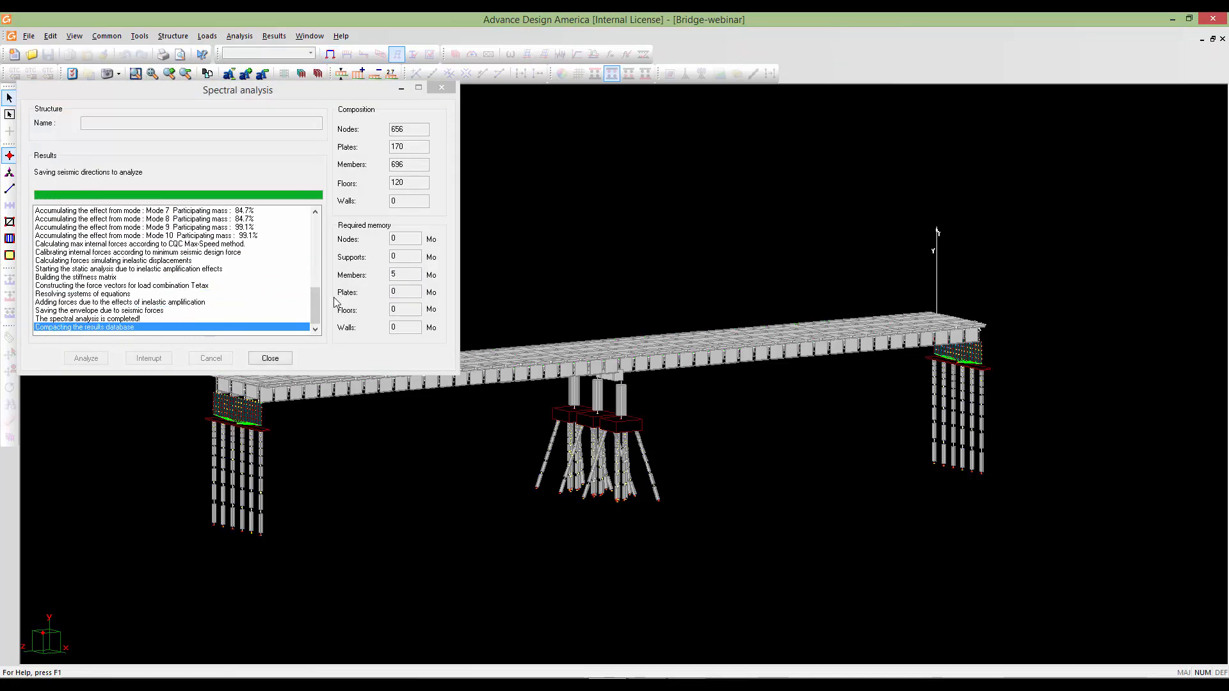
left_click_drag(315, 301, 314, 252)
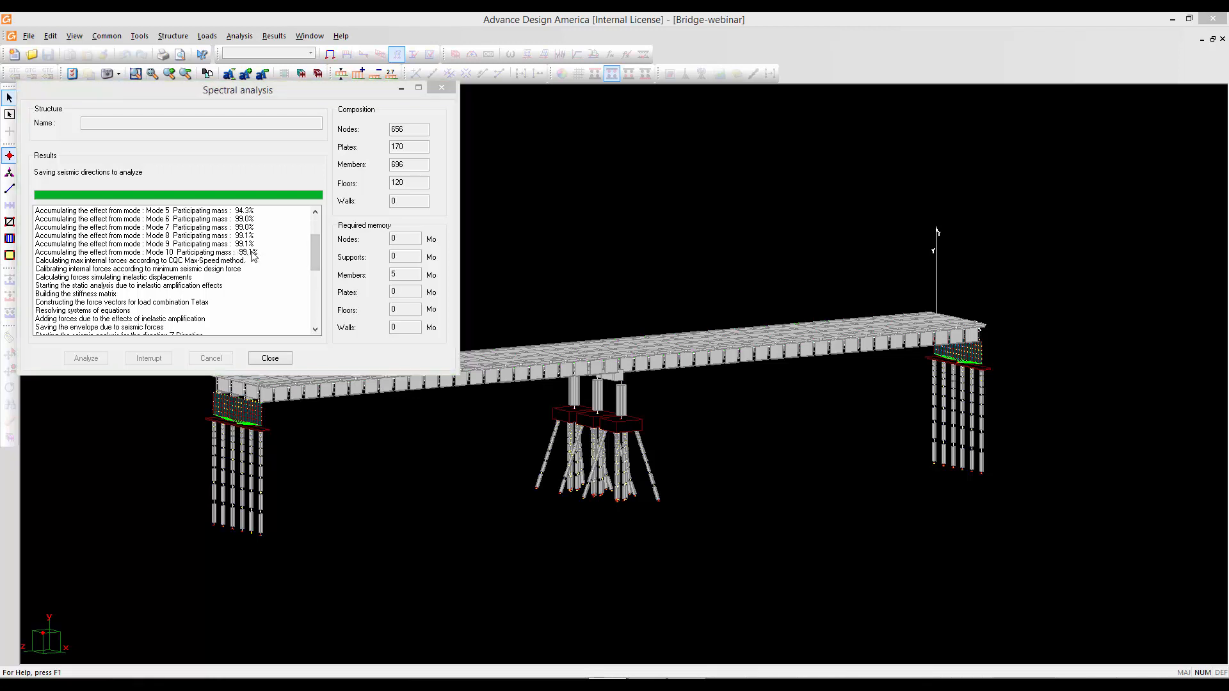
left_click_drag(314, 253, 316, 290)
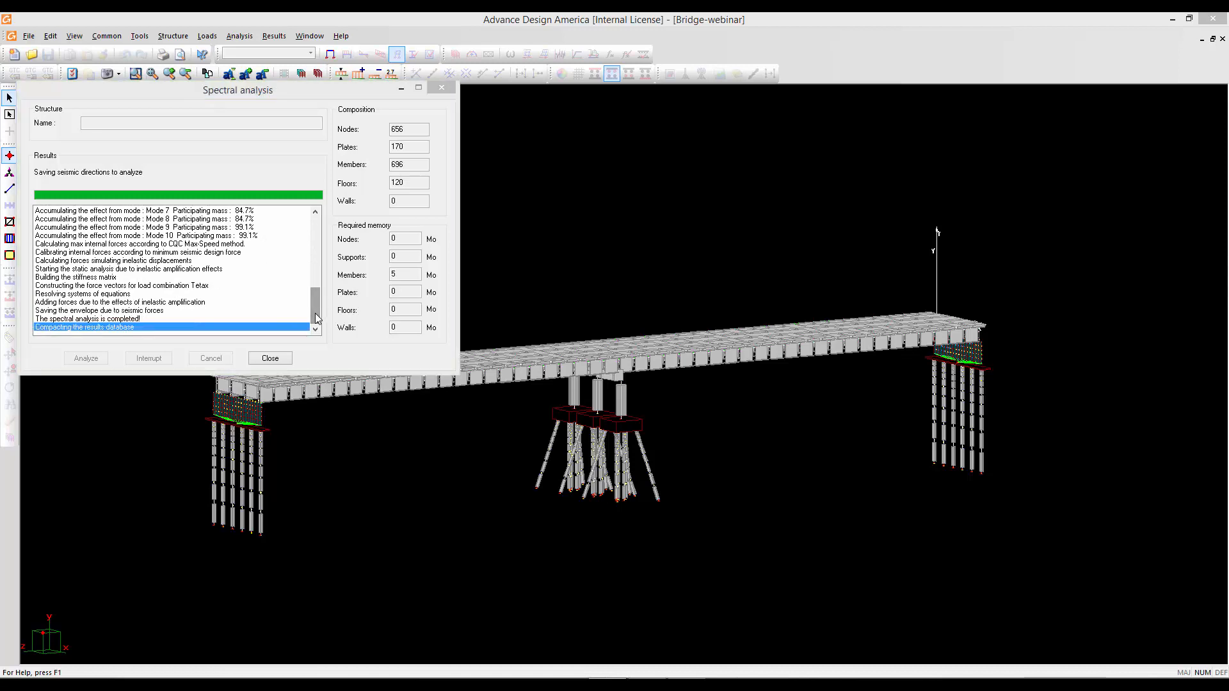
left_click_drag(312, 307, 314, 293)
left_click(270, 359)
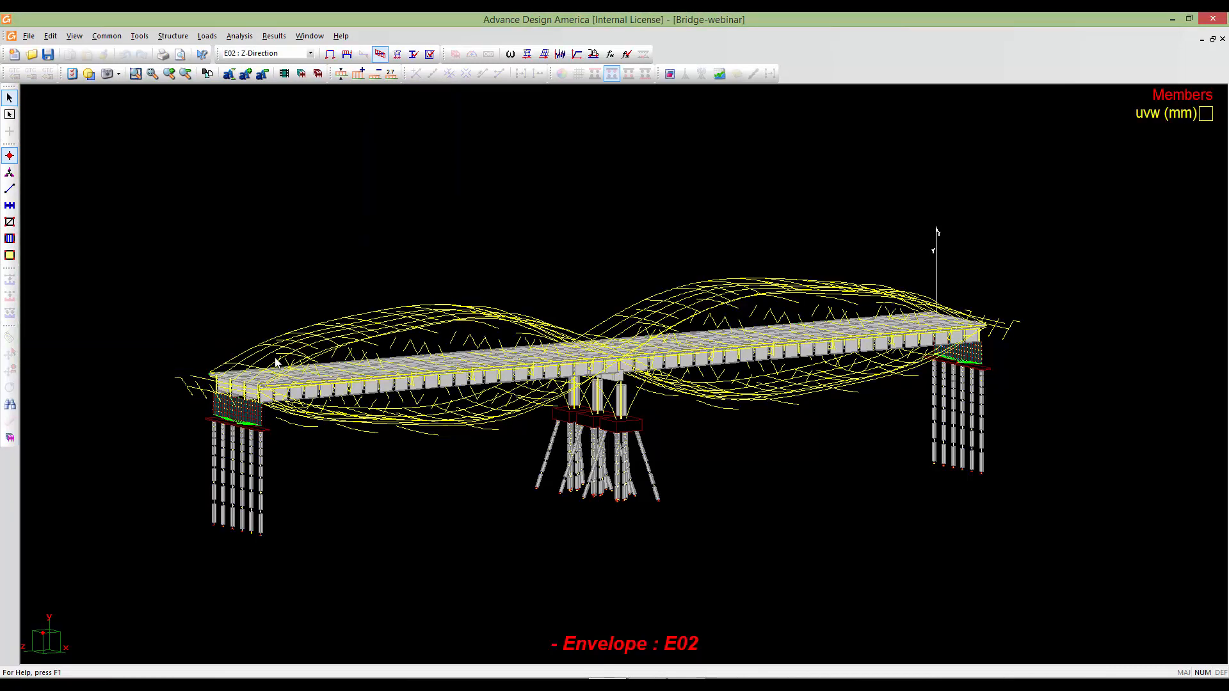
Reduce the amplitude of the displacement diagram and display the E01 X-Direction envelope on the bridge.
left_click(375, 73)
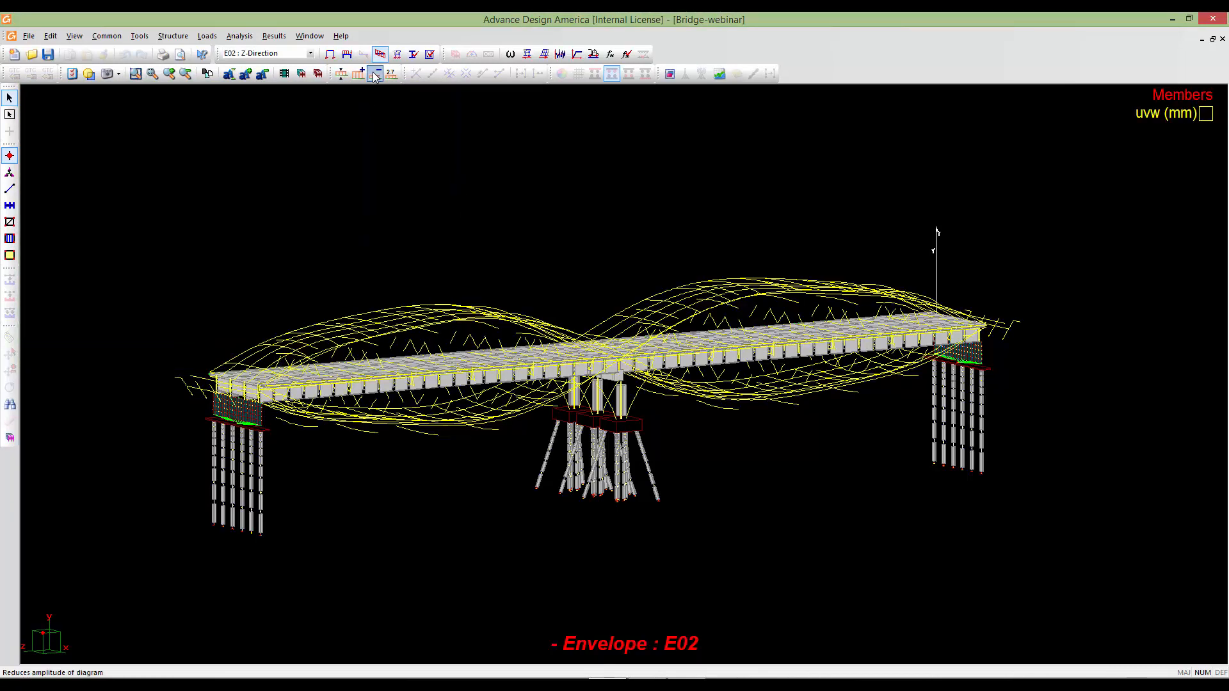
left_click(375, 74)
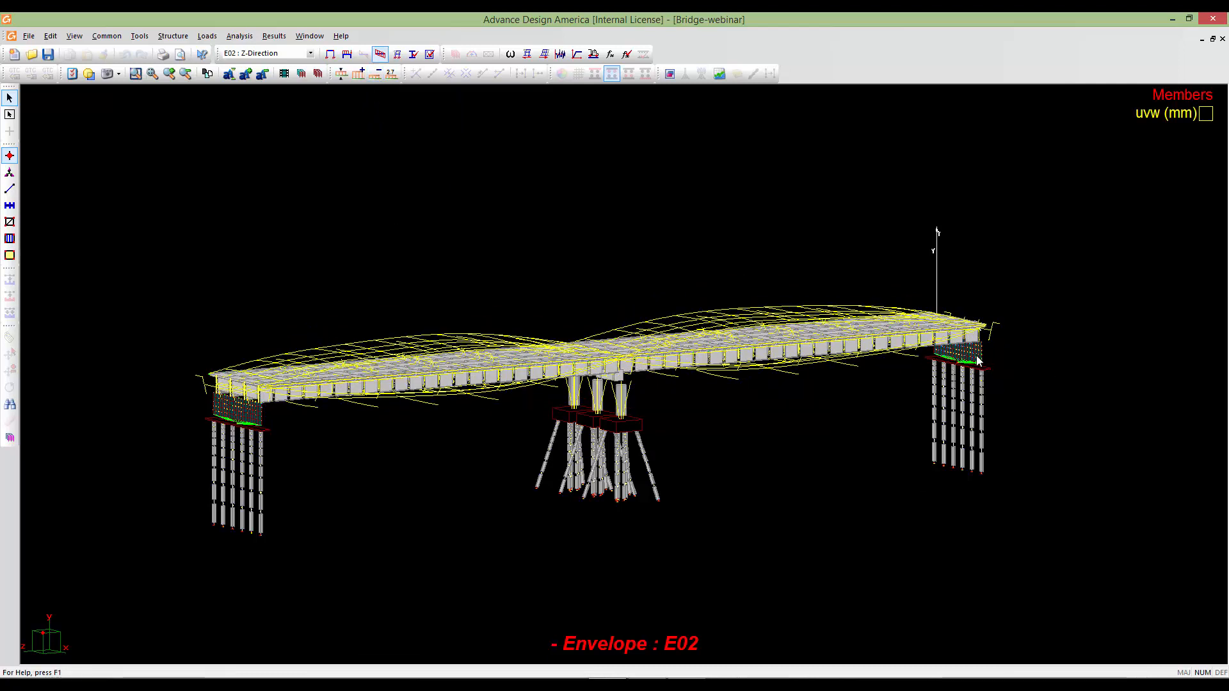
left_click(252, 54)
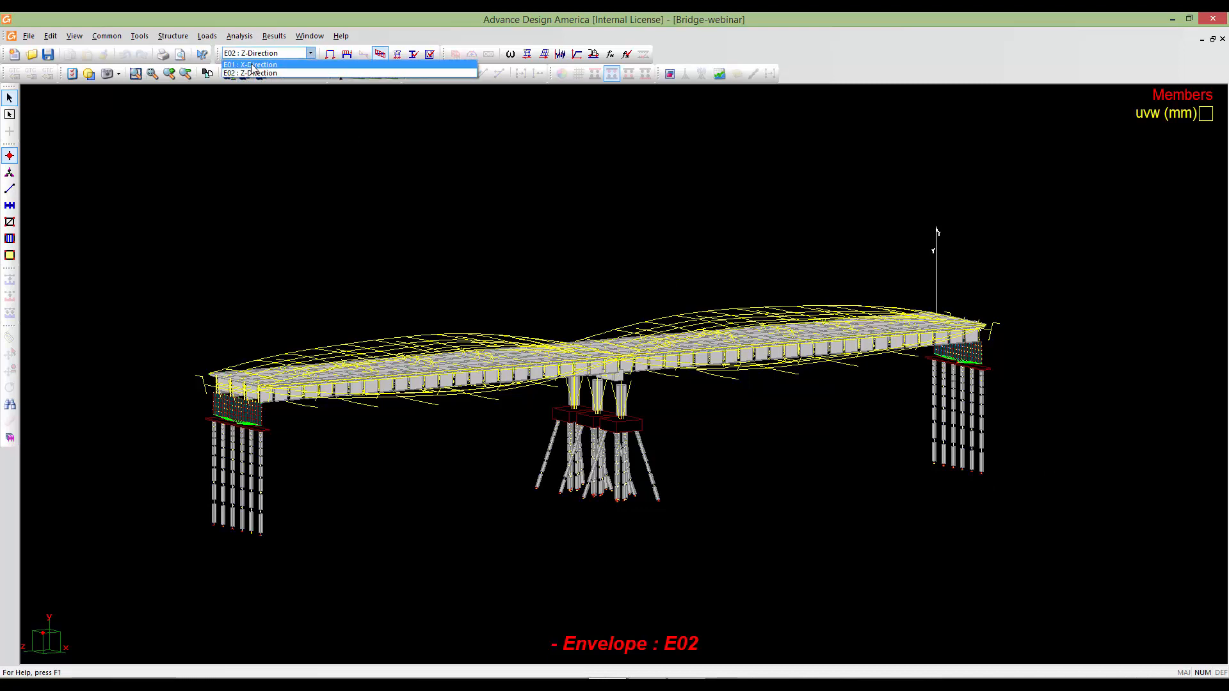
left_click(251, 64)
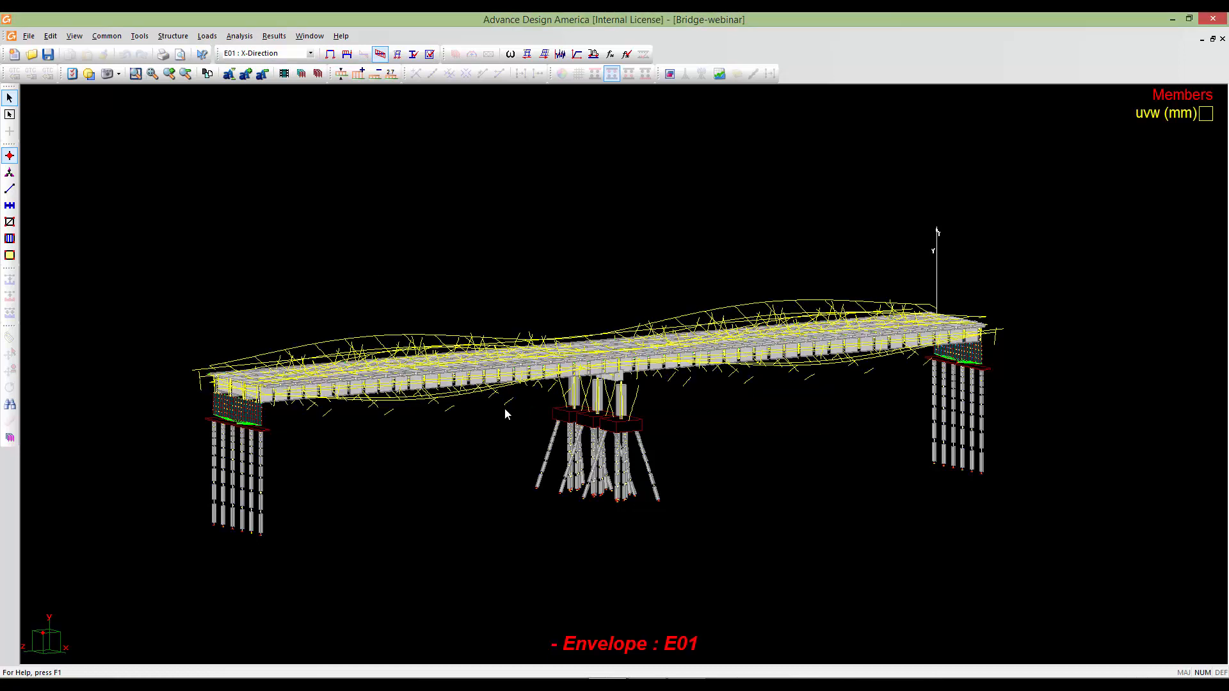
middle_click_drag(507, 411, 586, 412)
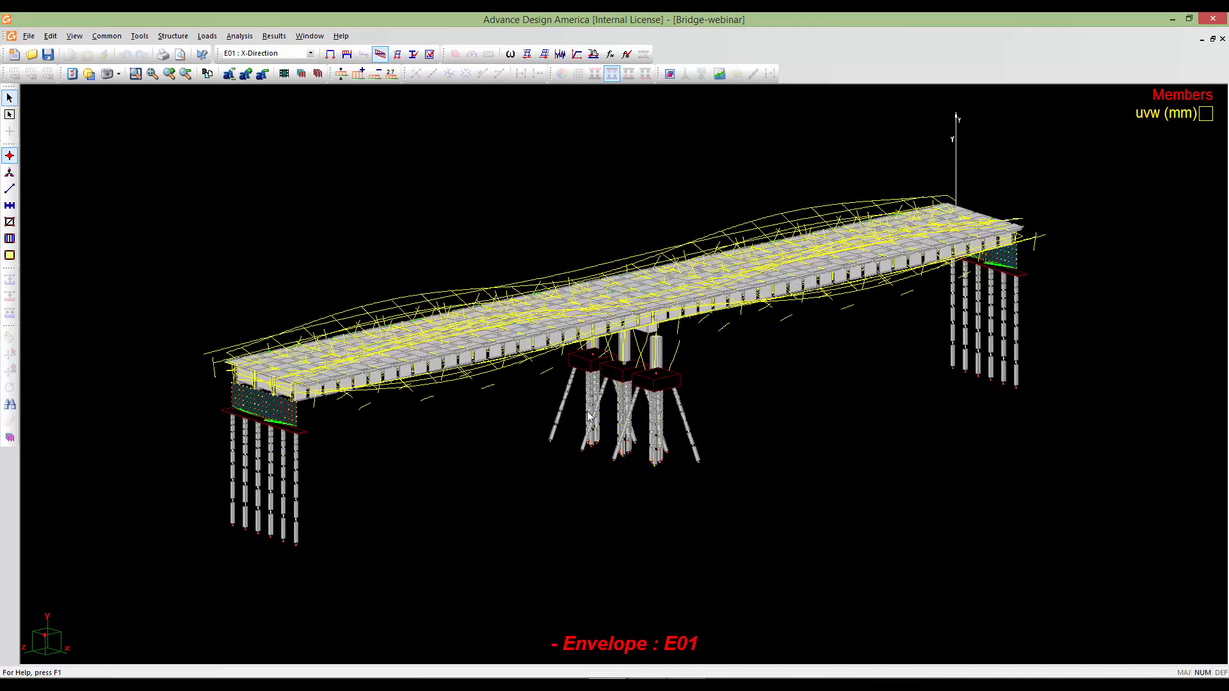
middle_click_drag(659, 380, 637, 395)
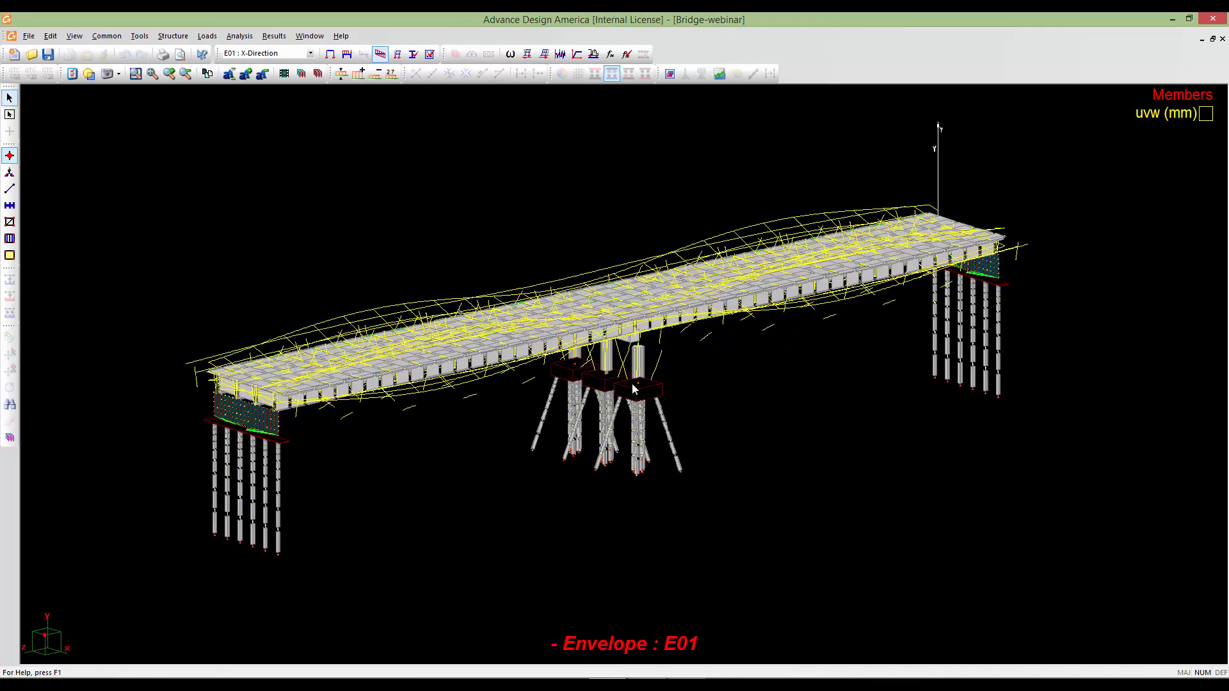
Examine the min/max reactions of the support at the base of the middle pier column for envelope E01.
scroll(632, 388, "up", 2)
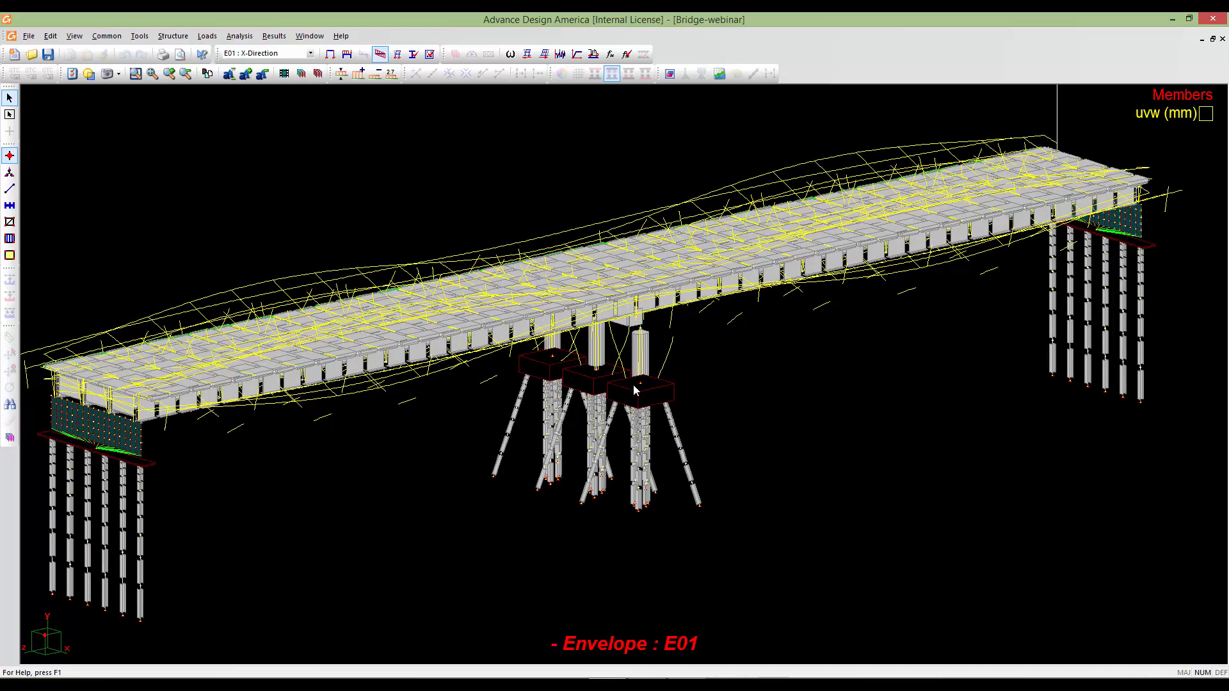
scroll(635, 389, "up", 4)
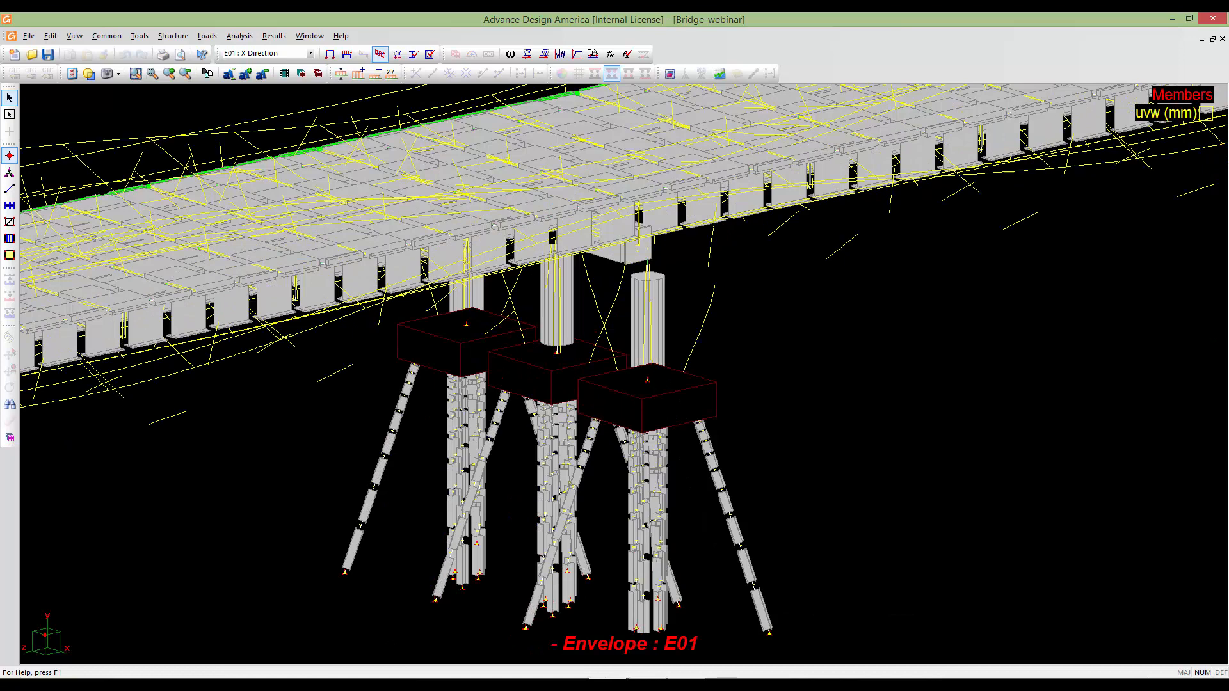
middle_click_drag(652, 392, 676, 435)
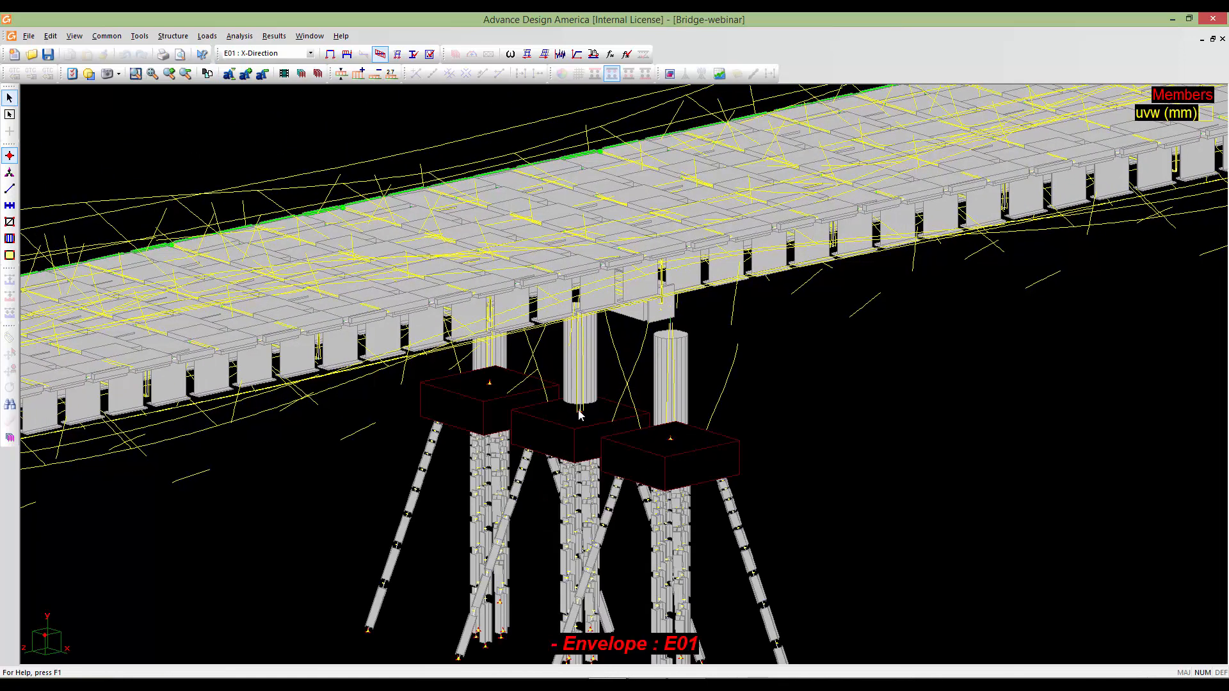
left_click(8, 174)
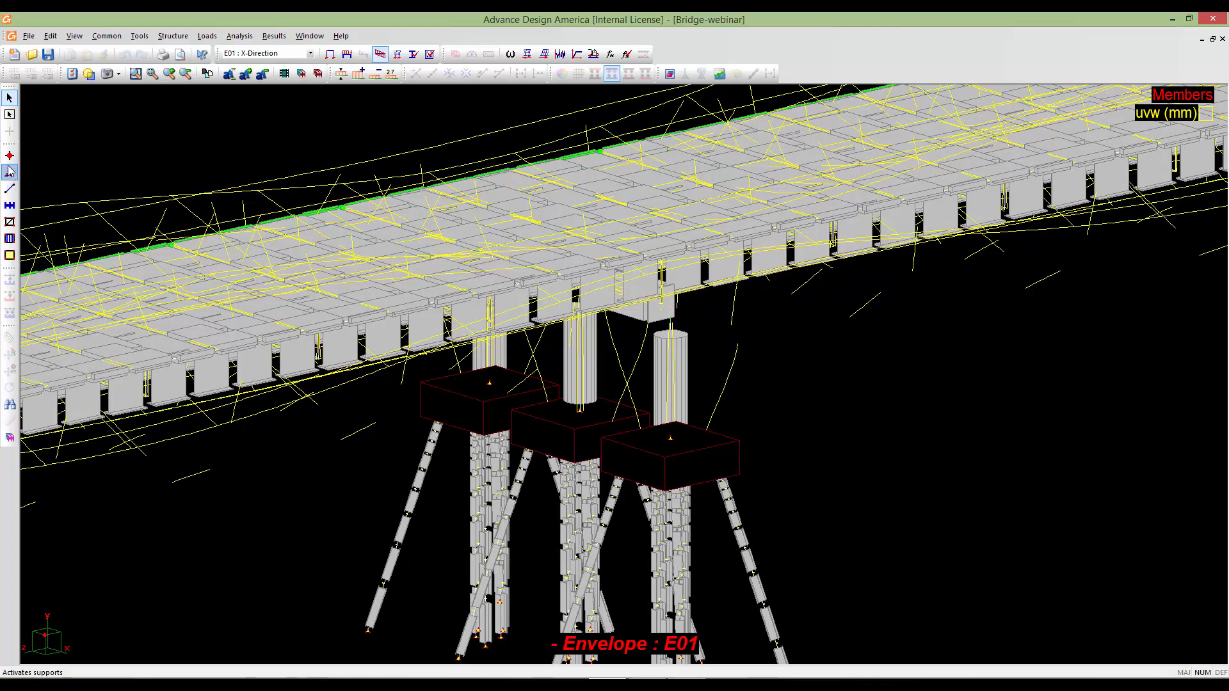
double_click(576, 420)
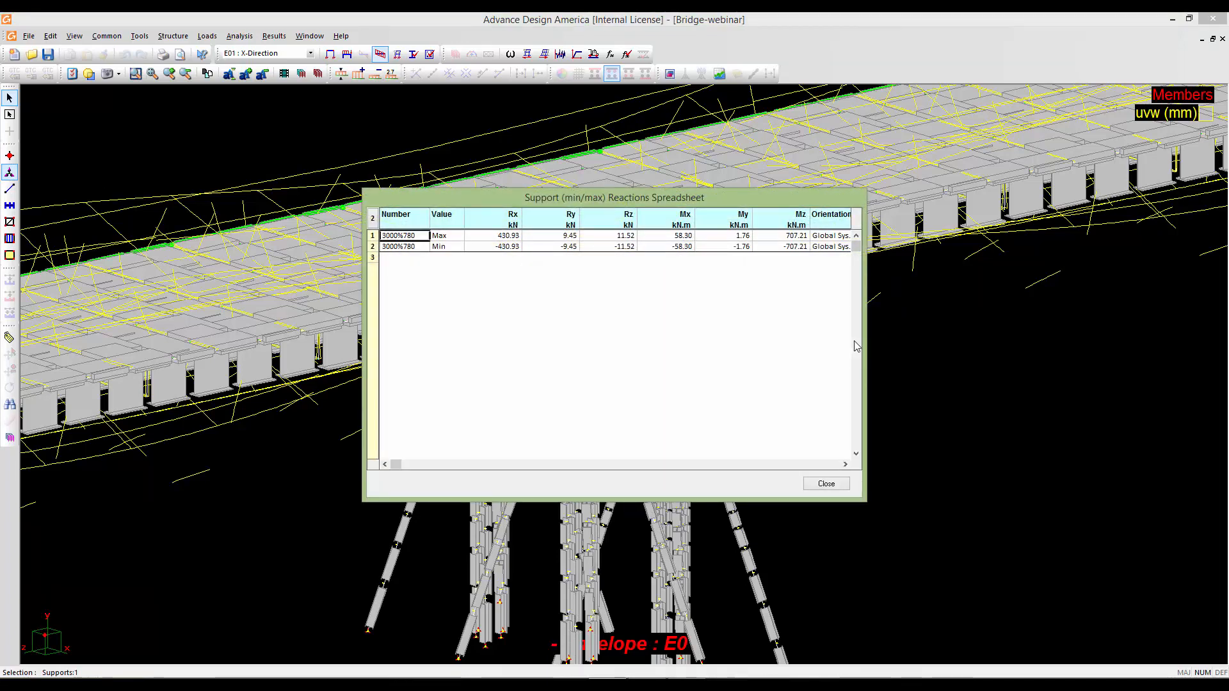
left_click_drag(864, 342, 1055, 351)
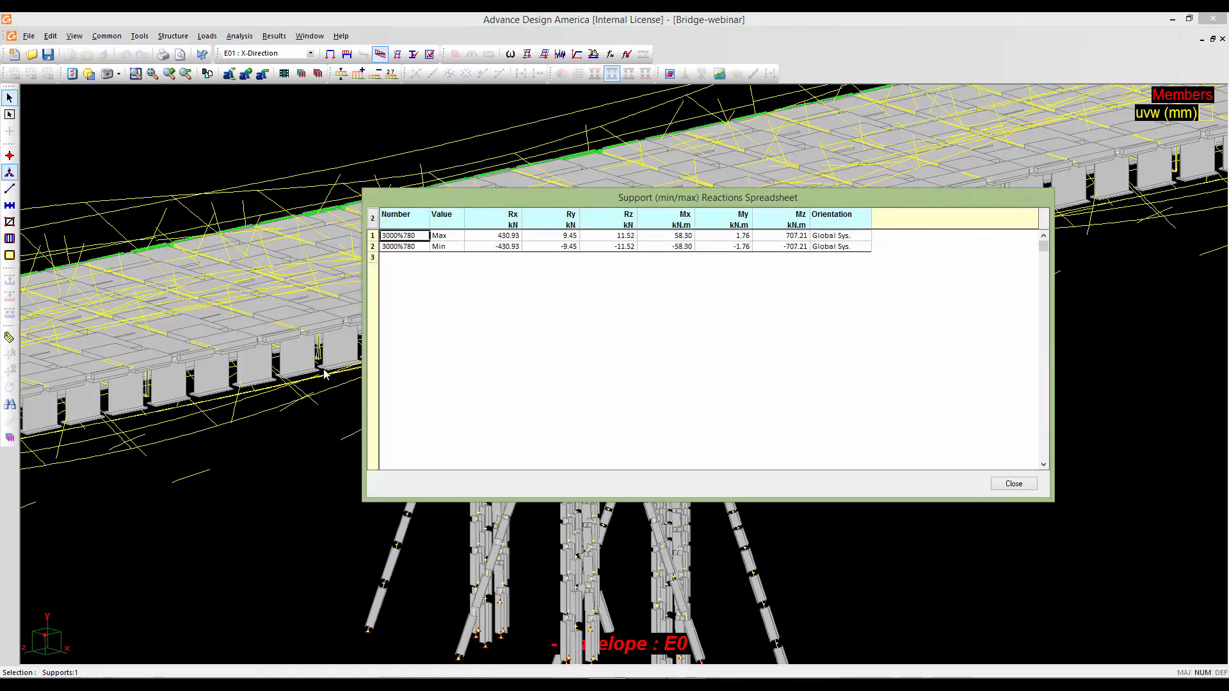
left_click_drag(365, 368, 305, 369)
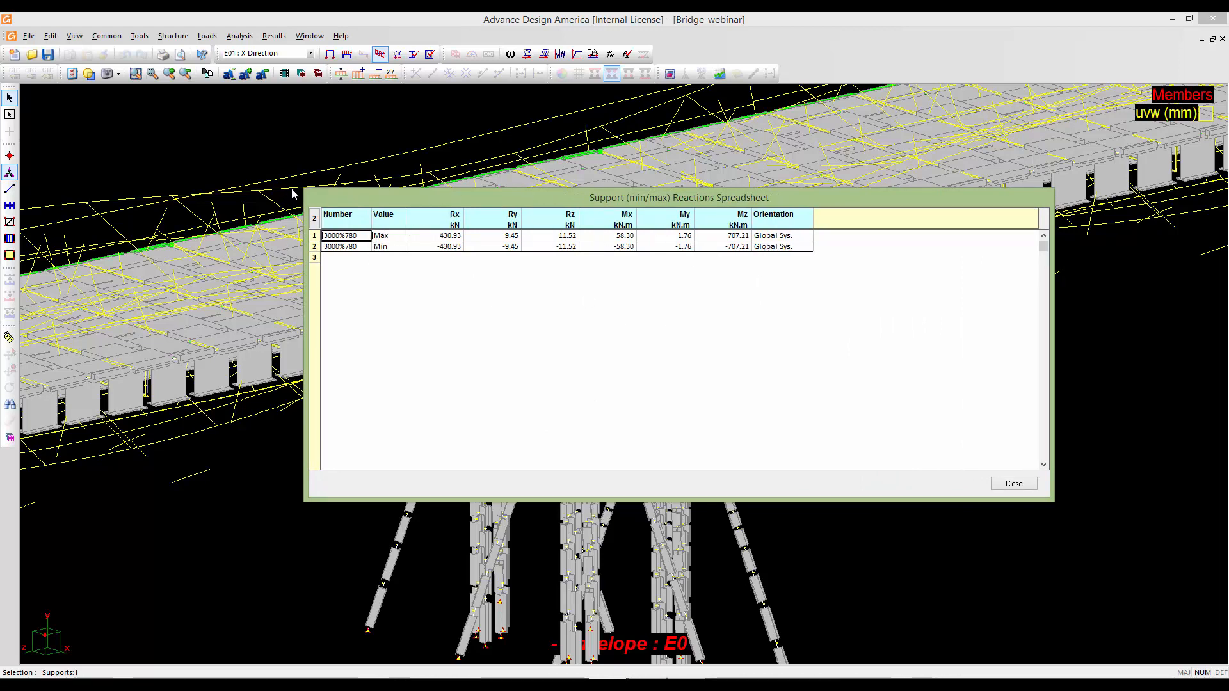
left_click(1009, 486)
Examine the node displacements at the pier cap end above the nearest column for envelope E01.
scroll(642, 369, "down", 3)
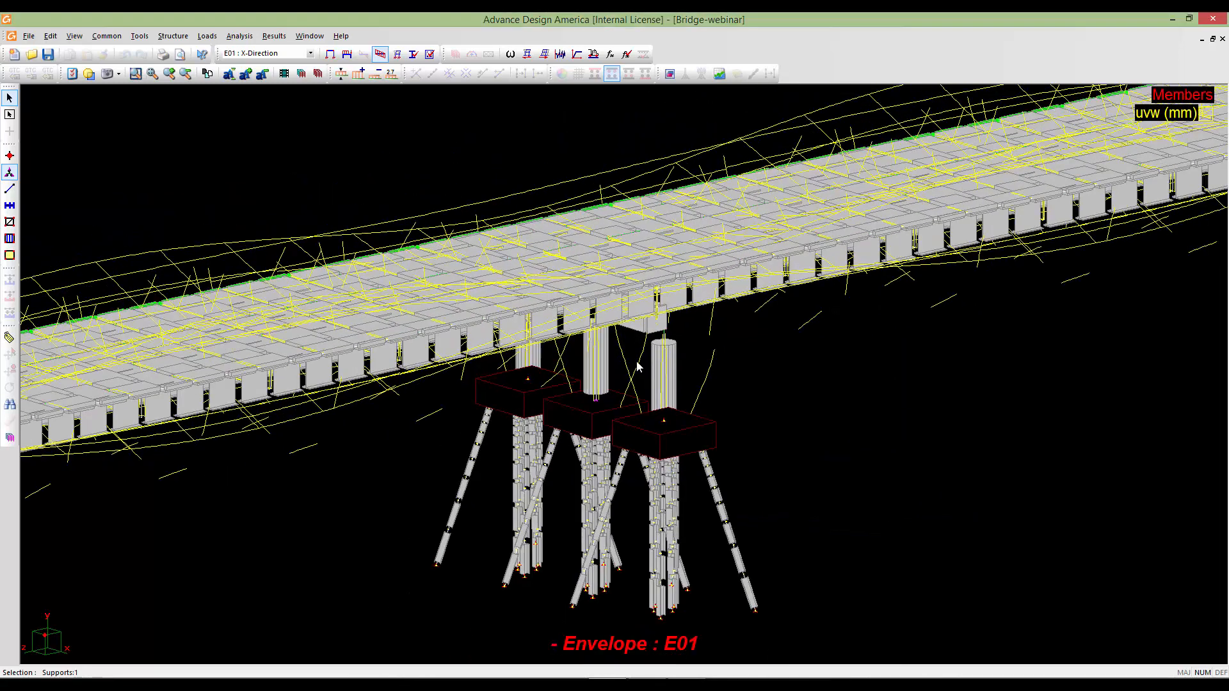
middle_click_drag(571, 325, 564, 349)
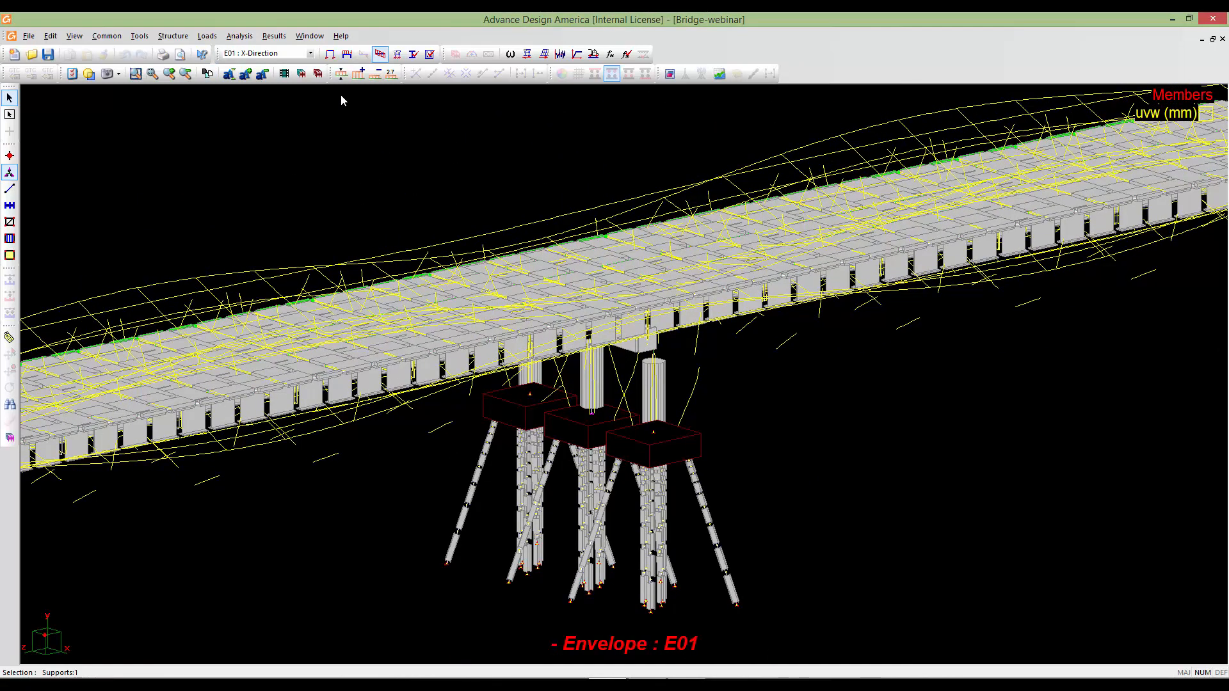
scroll(618, 422, "up", 3)
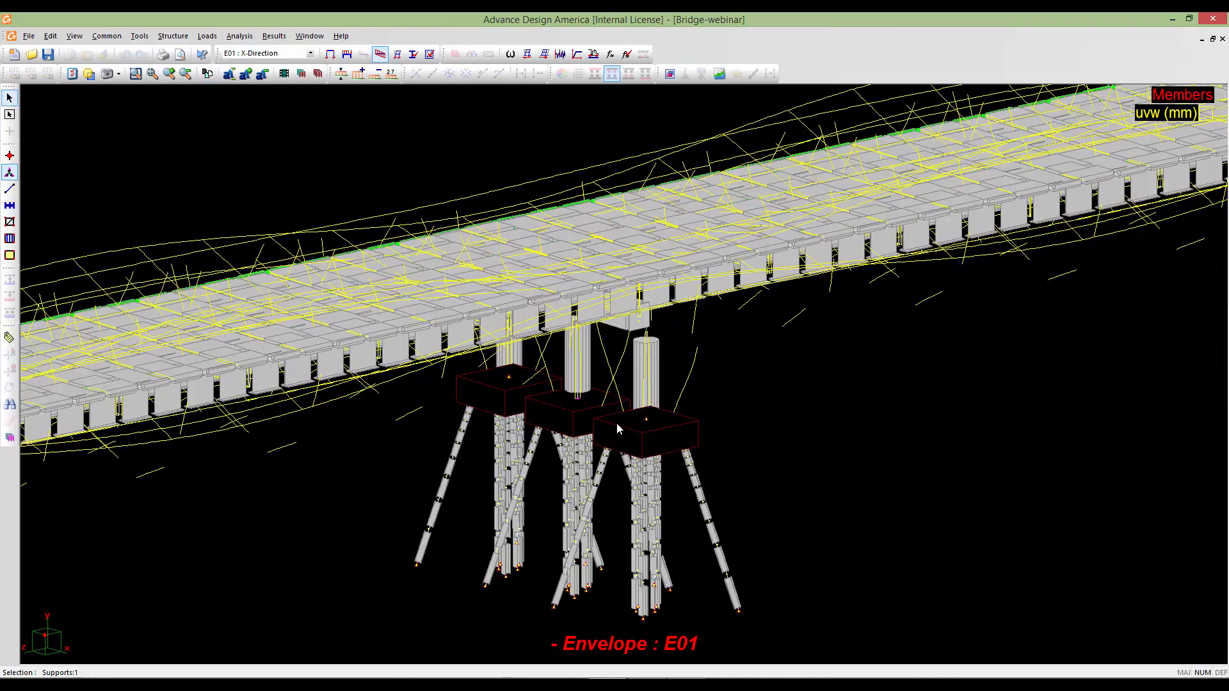
scroll(621, 423, "up", 3)
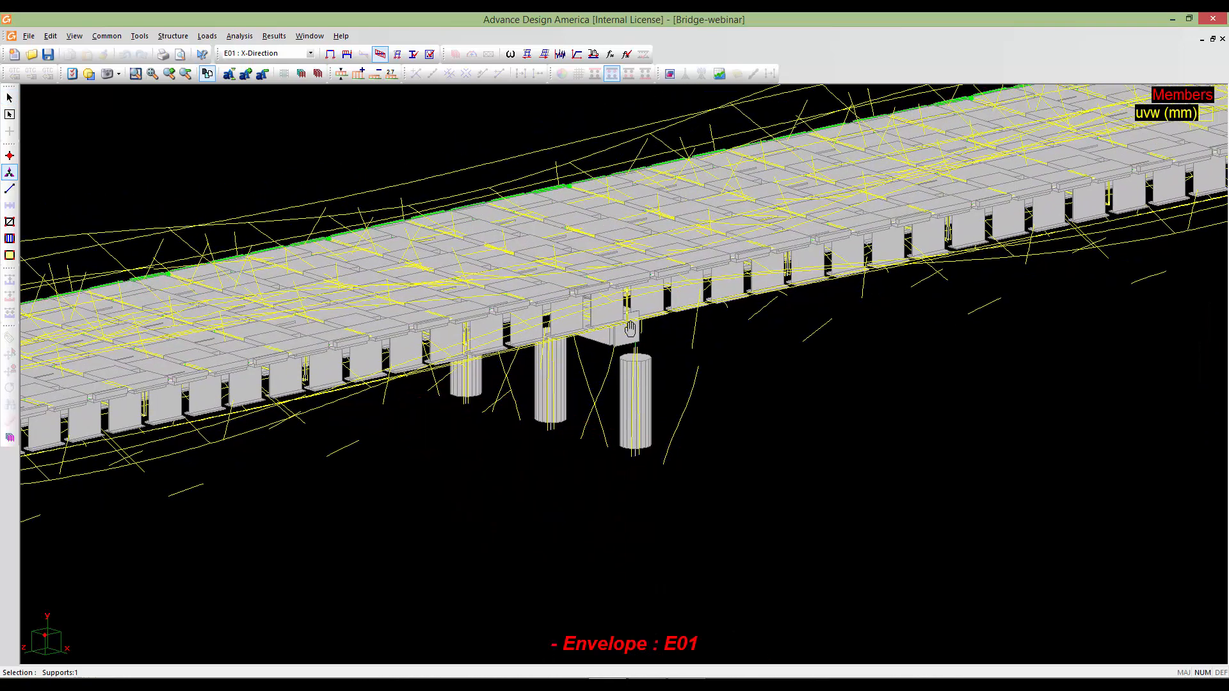
middle_click_drag(641, 348, 620, 330)
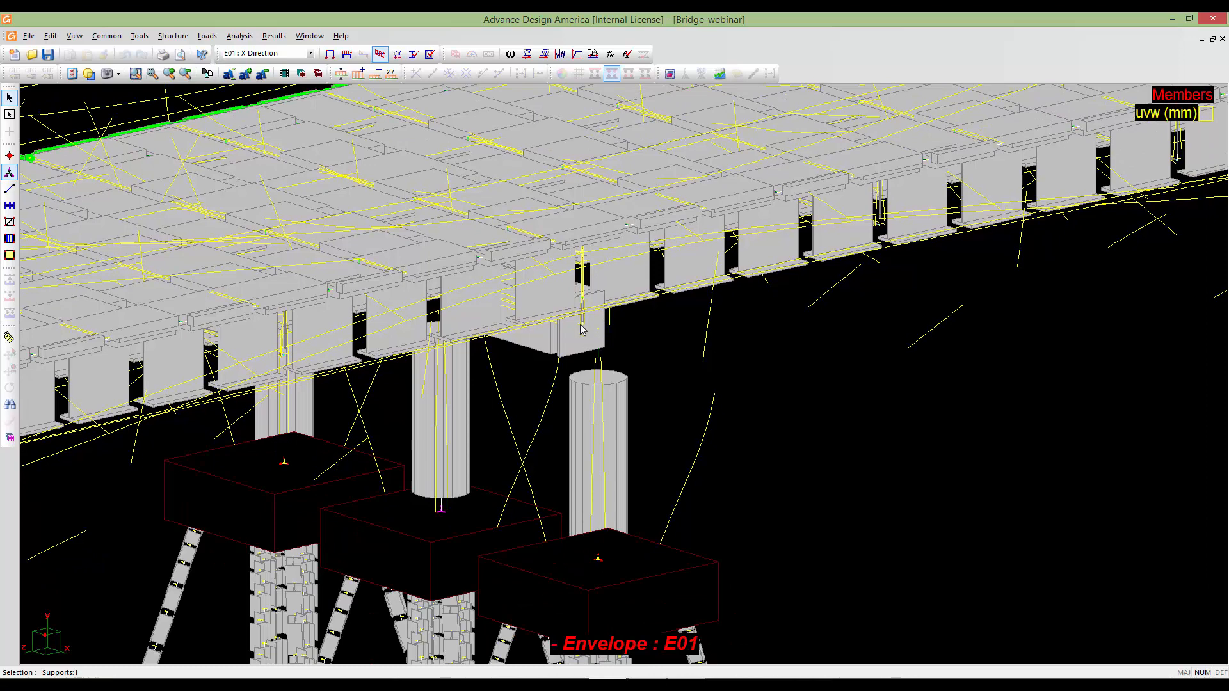
left_click(9, 155)
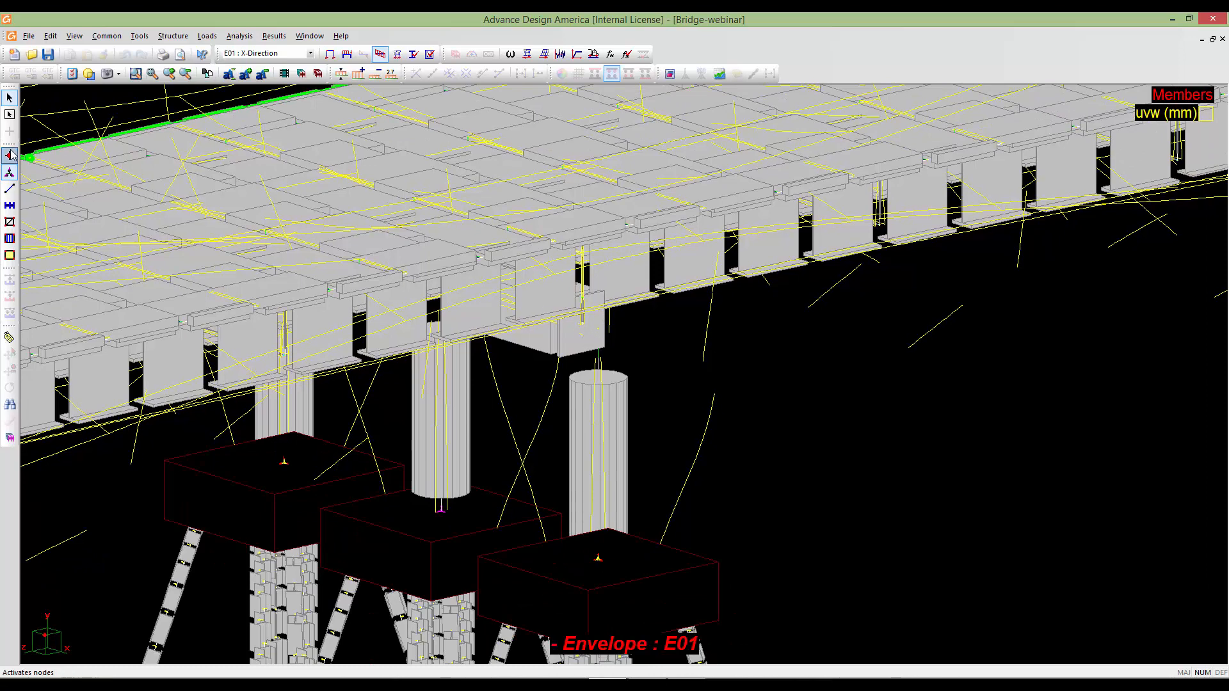
left_click(602, 332)
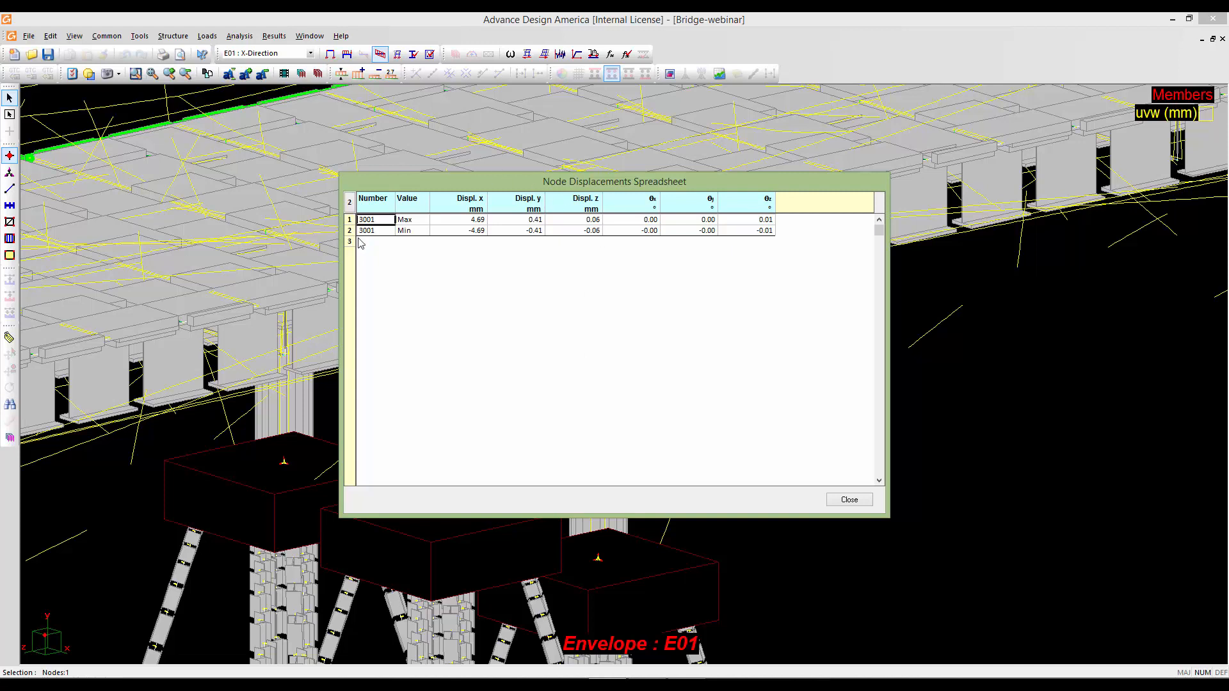
left_click_drag(637, 182, 871, 184)
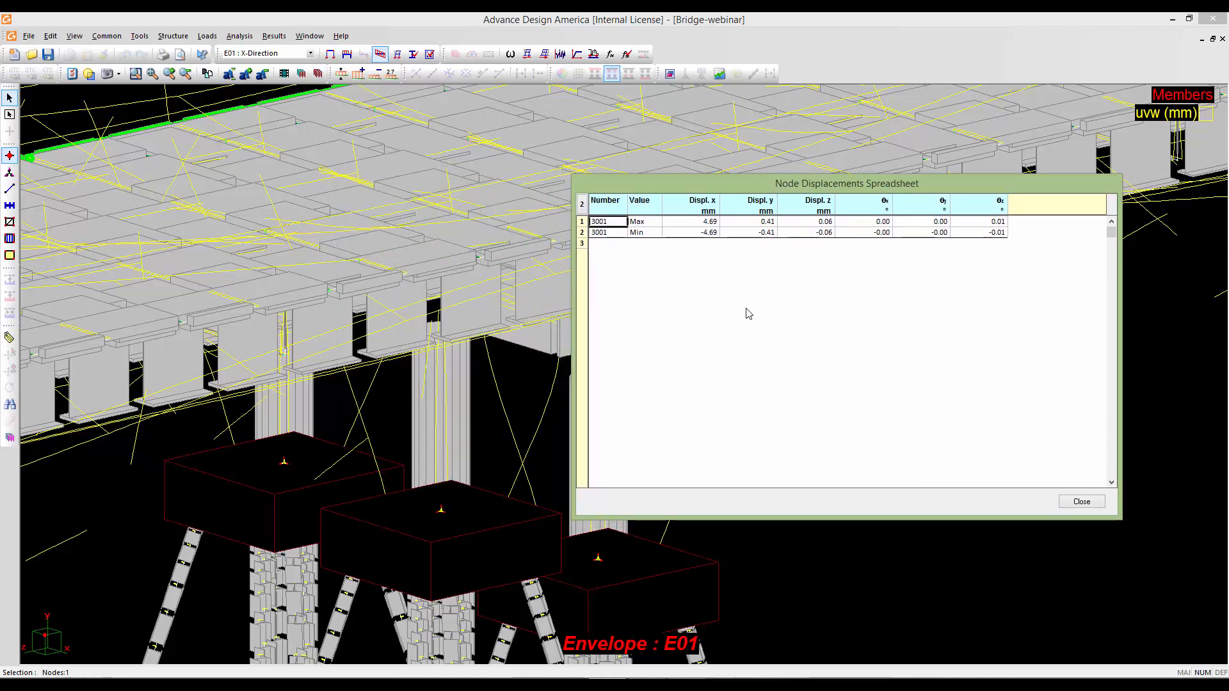
left_click(1080, 502)
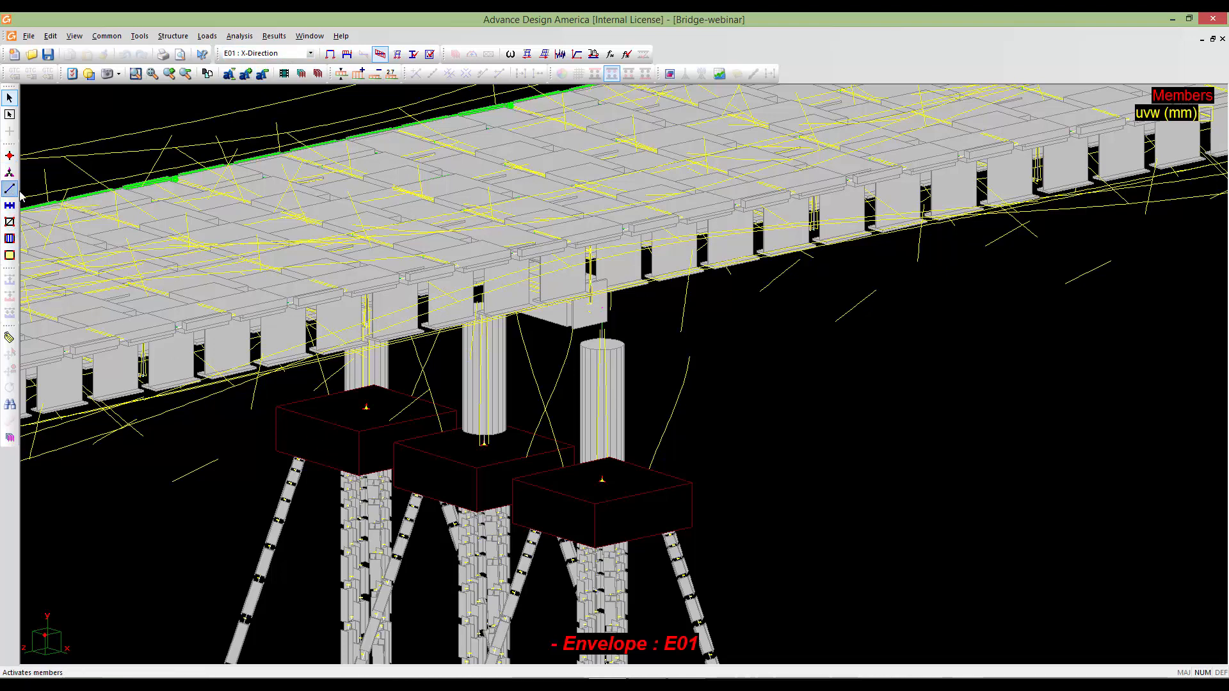
Show the internal forces and deflections of the middle pier column for envelope E01 in an enlarged spreadsheet.
double_click(482, 370)
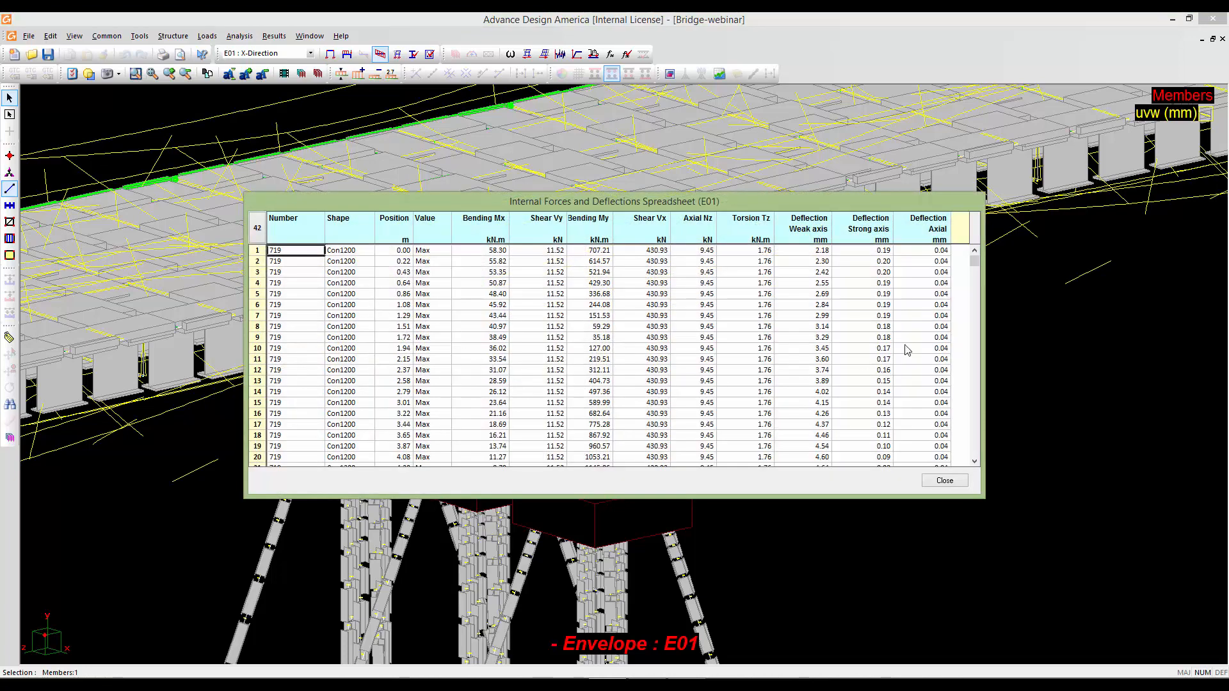
left_click_drag(992, 338, 1029, 339)
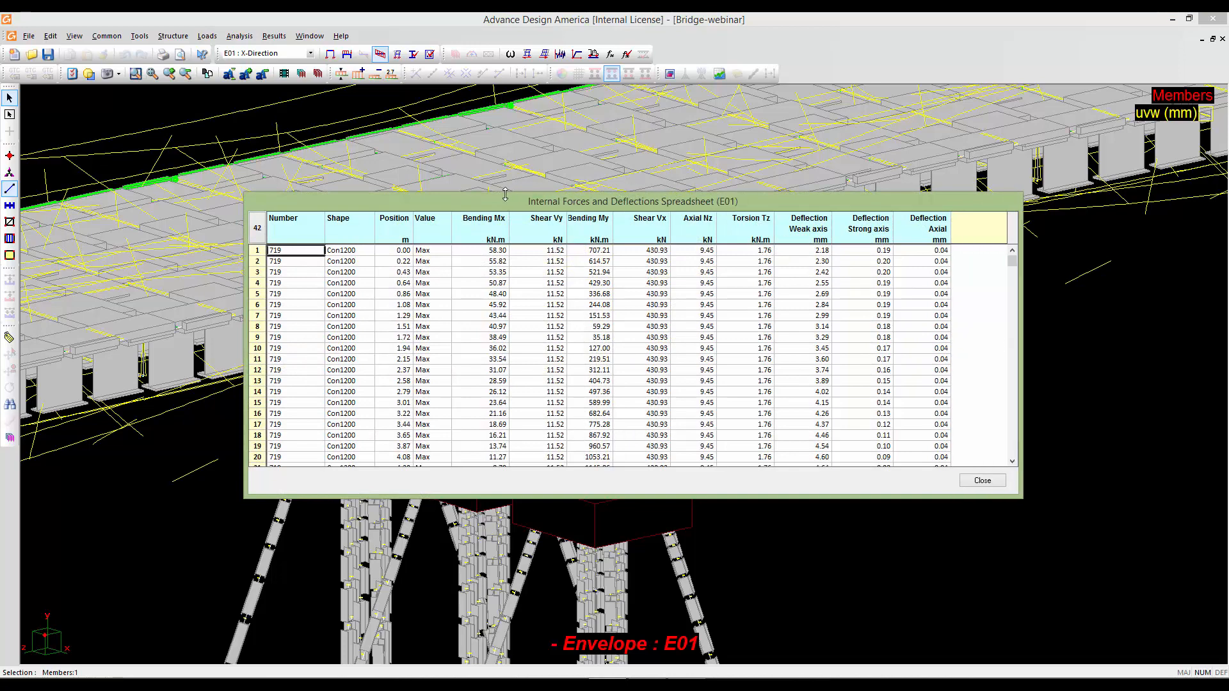
left_click_drag(486, 193, 484, 173)
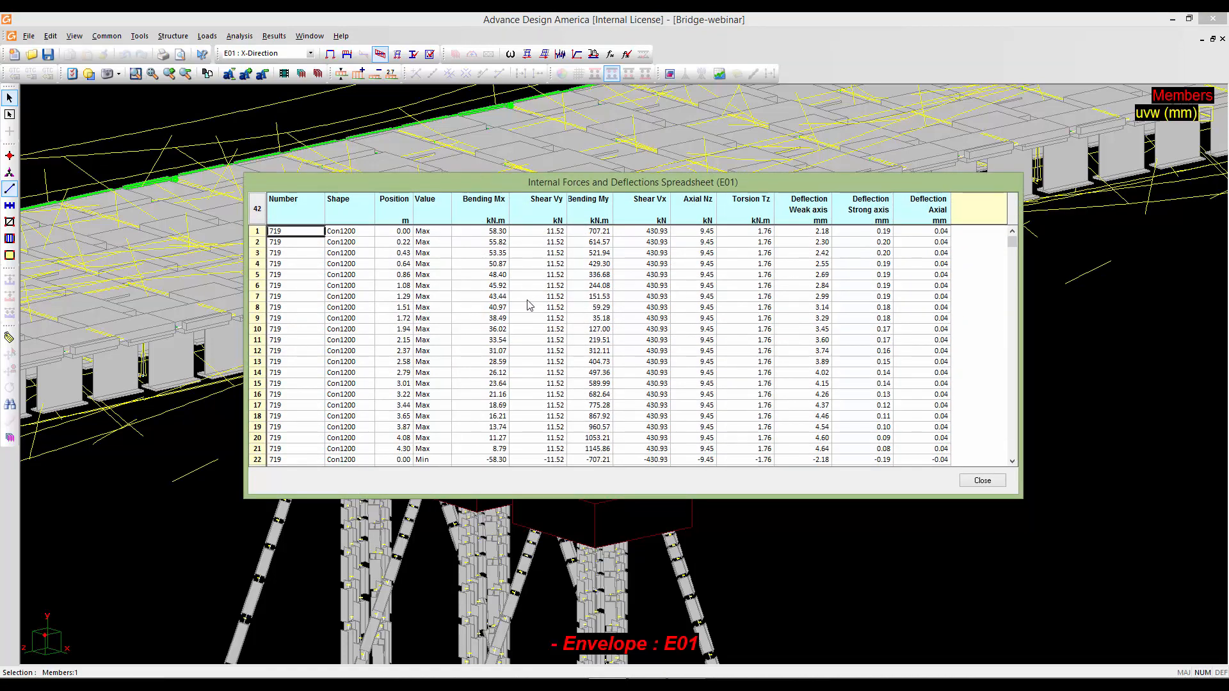
Examine the maximum and minimum internal forces and deflections along the middle pier column for envelope E01, and close the spreadsheet.
scroll(529, 305, "down", 4)
scroll(528, 306, "down", 2)
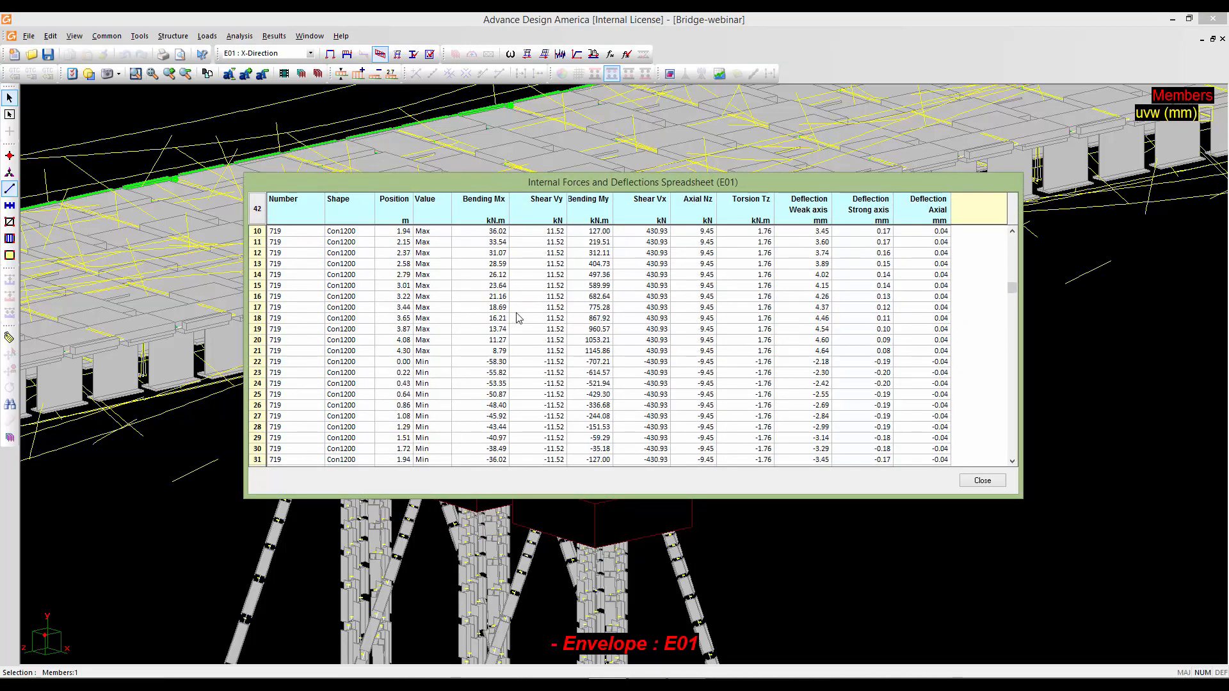
scroll(436, 391, "up", 4)
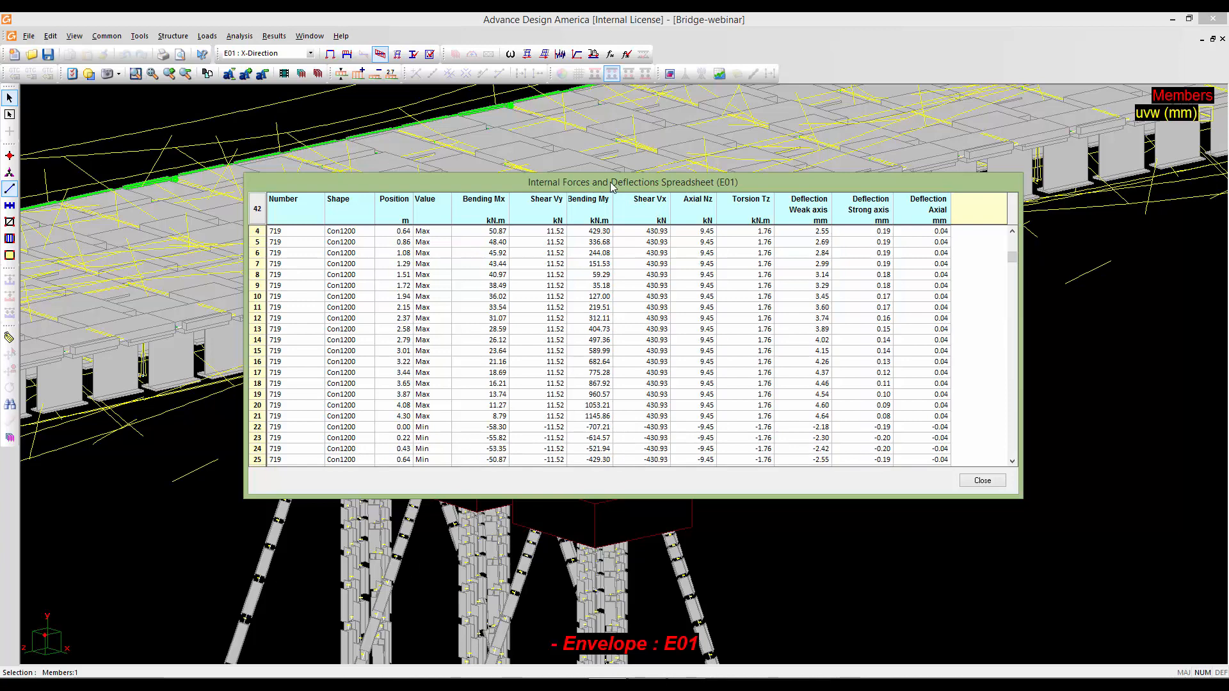
left_click_drag(612, 186, 584, 184)
left_click(954, 479)
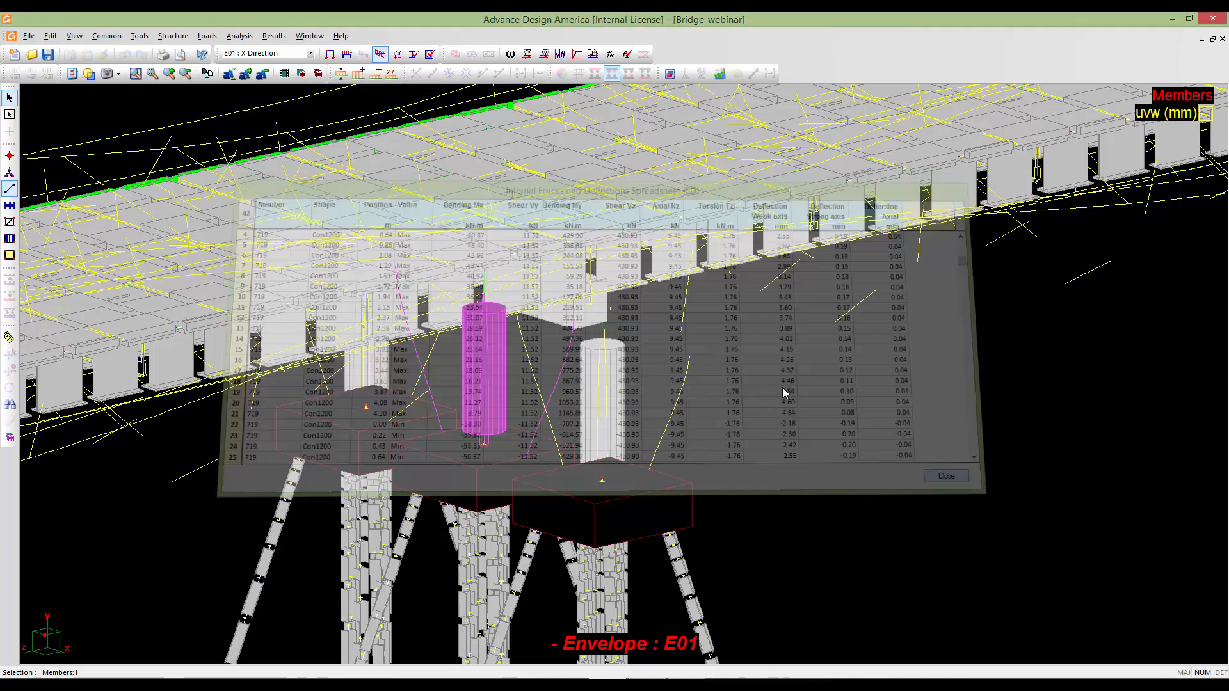
Display the E02 Z-Direction envelope results on the bridge, with the pier columns in close view.
left_click(311, 54)
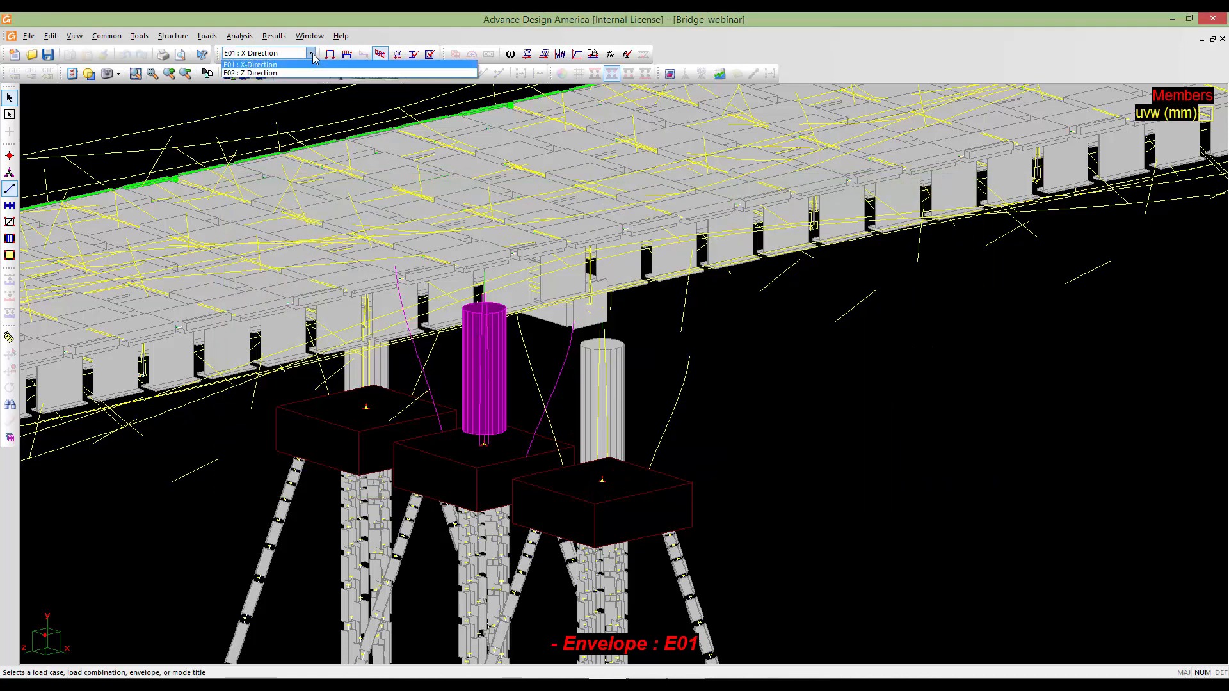
left_click(304, 73)
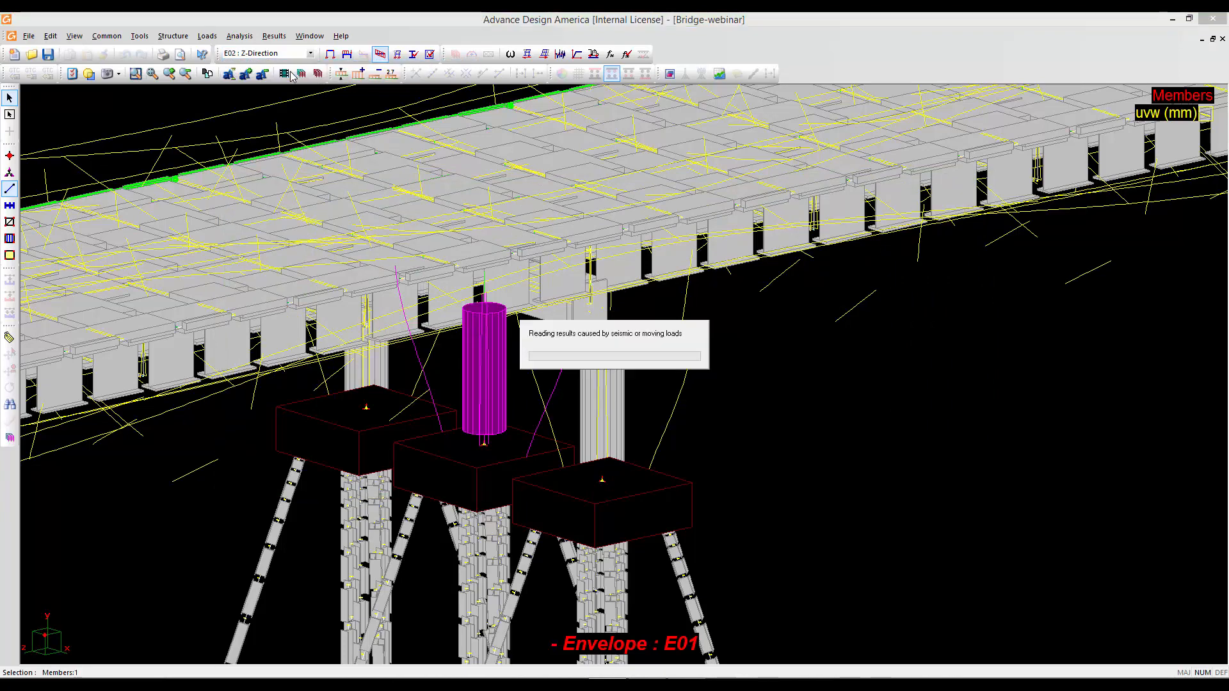
scroll(504, 404, "down", 2)
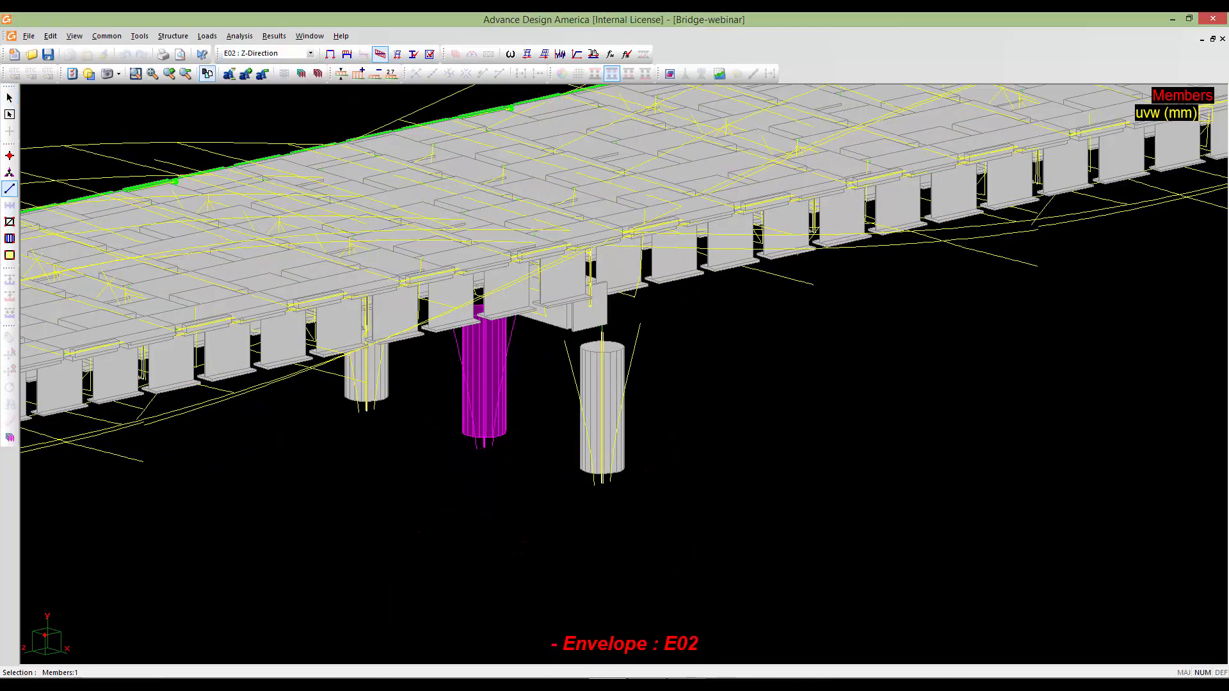
scroll(609, 442, "down", 1)
scroll(584, 401, "up", 4)
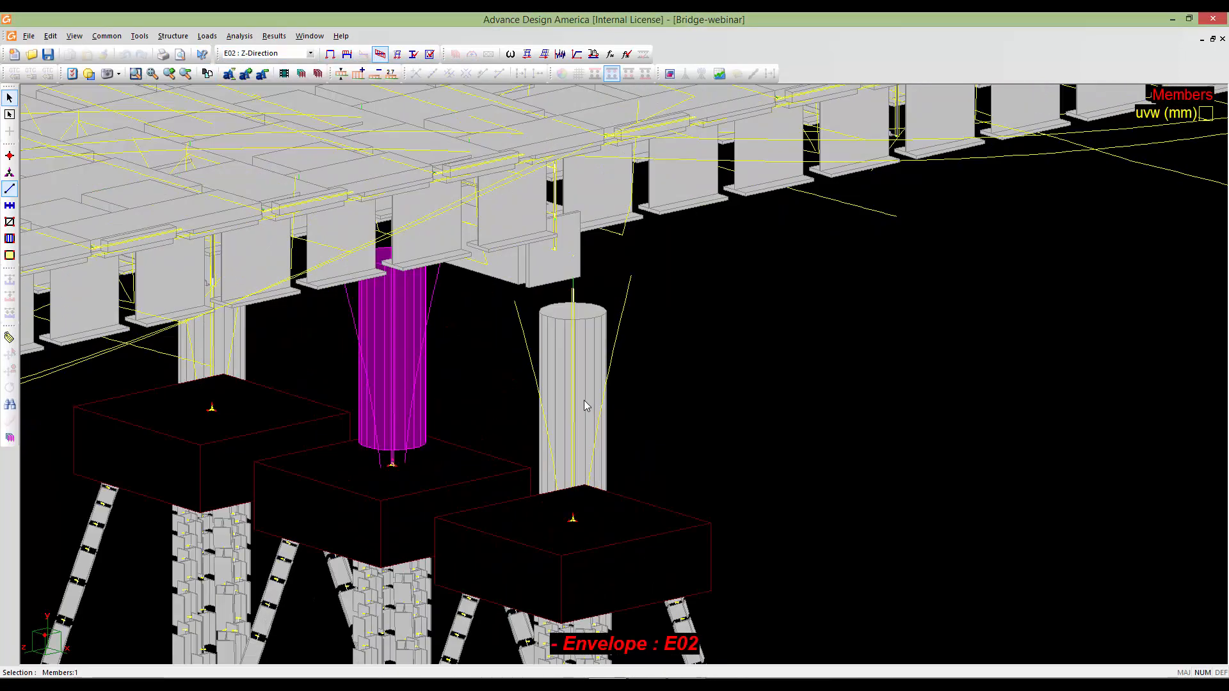
Examine the maximum and minimum internal forces and deflections of the middle pier column for envelope E02, and close the spreadsheet.
double_click(390, 366)
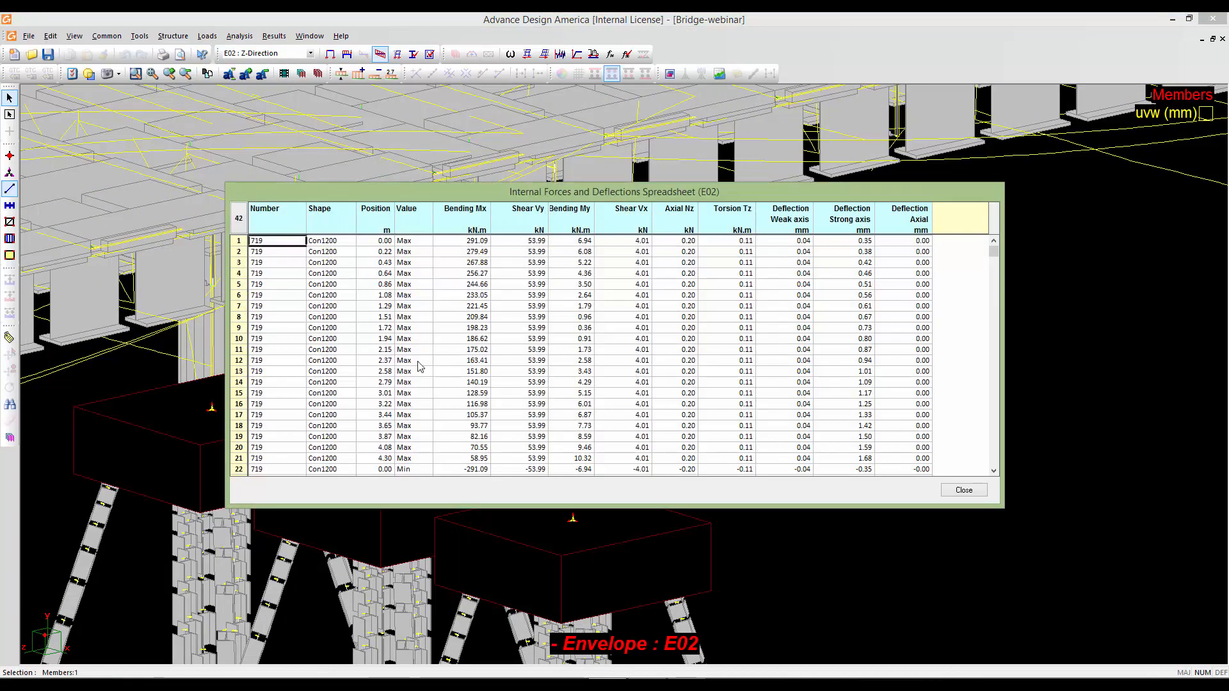
scroll(621, 365, "down", 10)
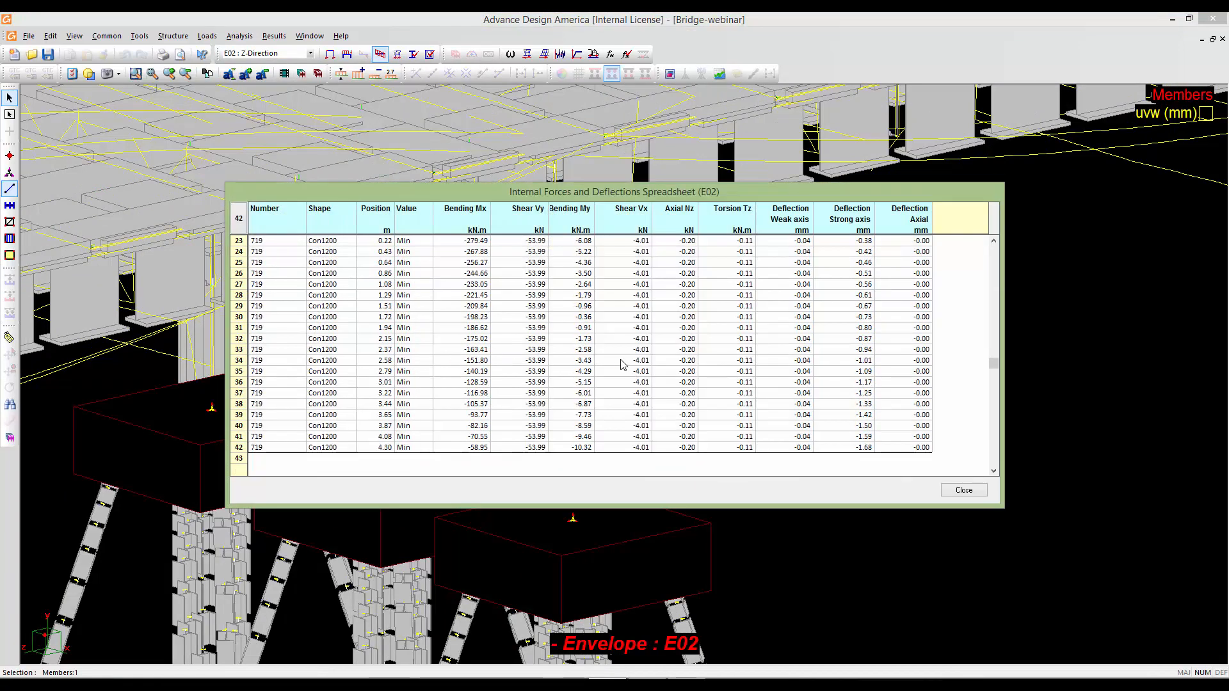
scroll(621, 364, "down", 1)
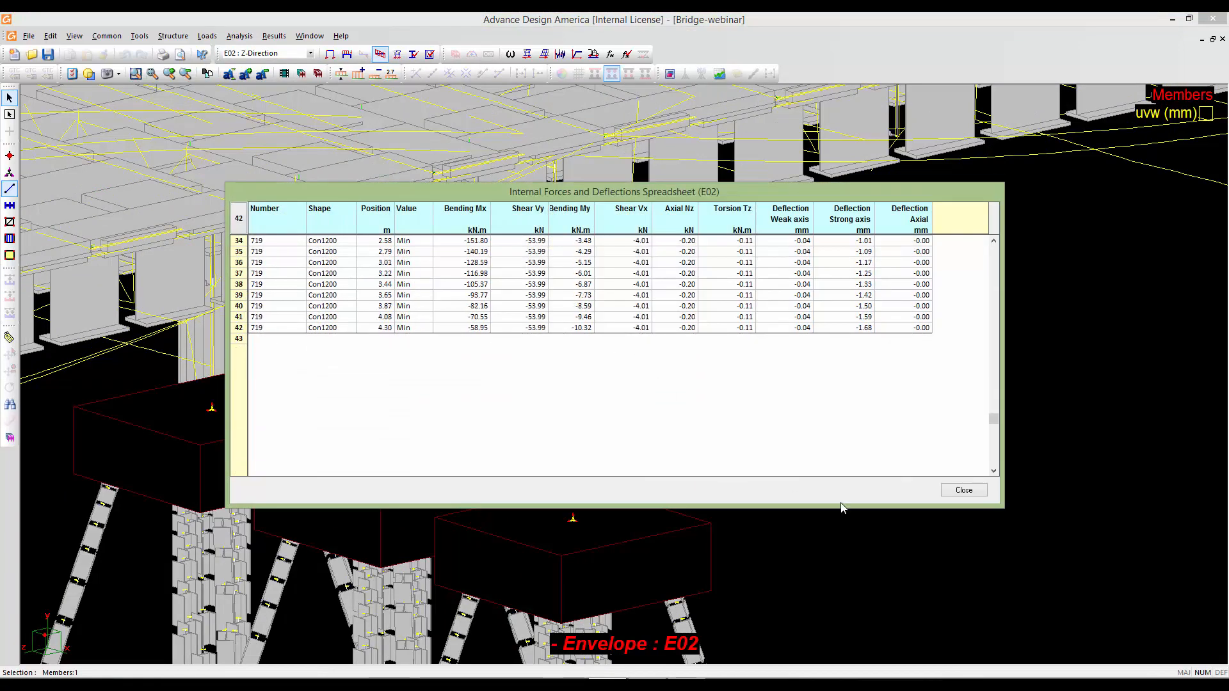
left_click(968, 491)
Inspect the E02 displacement diagram over the whole bridge and look up the available modal/spectral results.
scroll(915, 476, "down", 5)
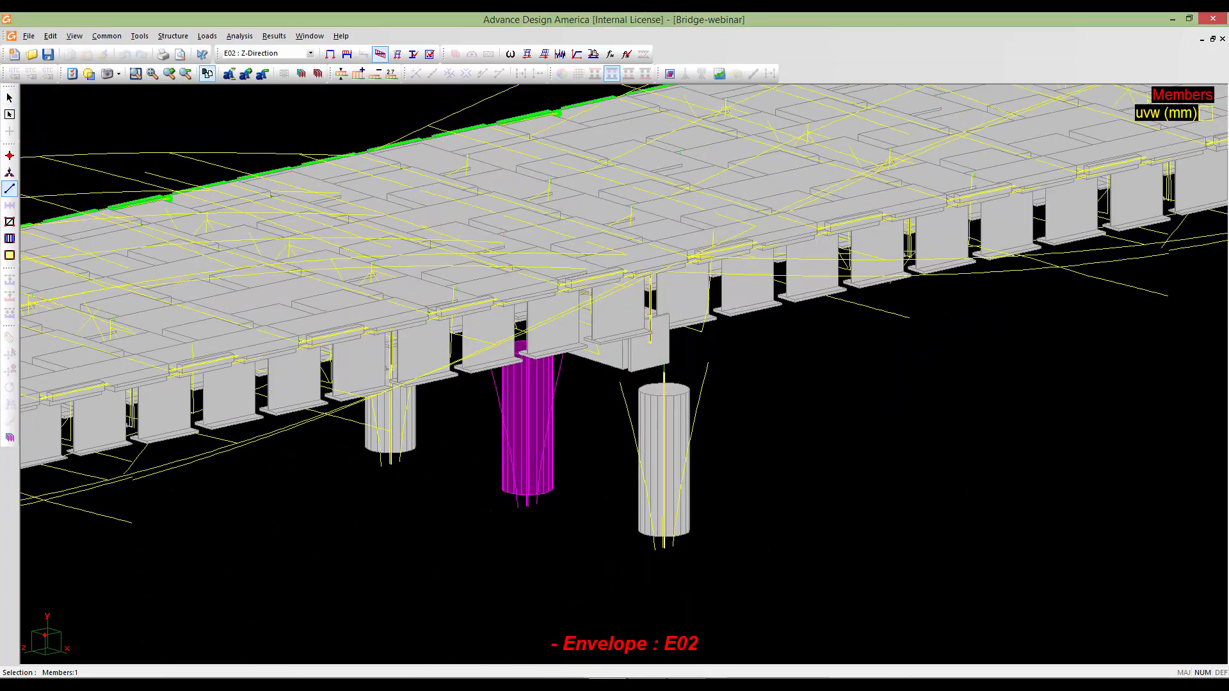
scroll(825, 474, "down", 5)
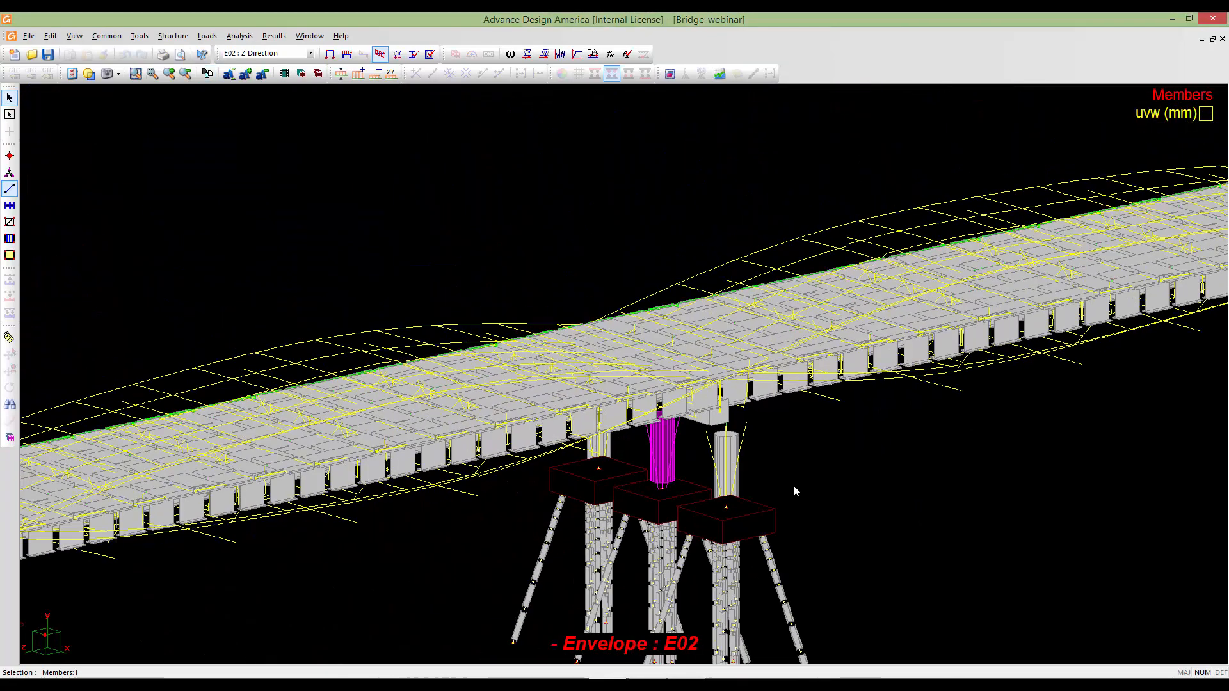
scroll(776, 466, "down", 5)
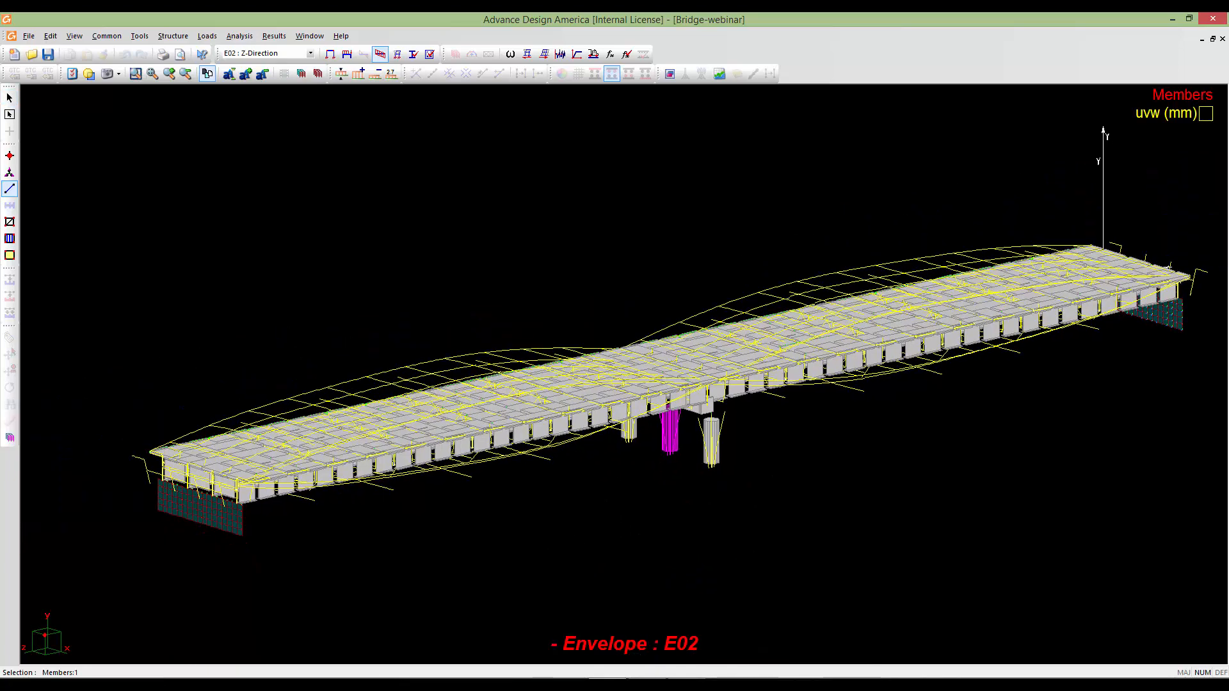
left_click(274, 35)
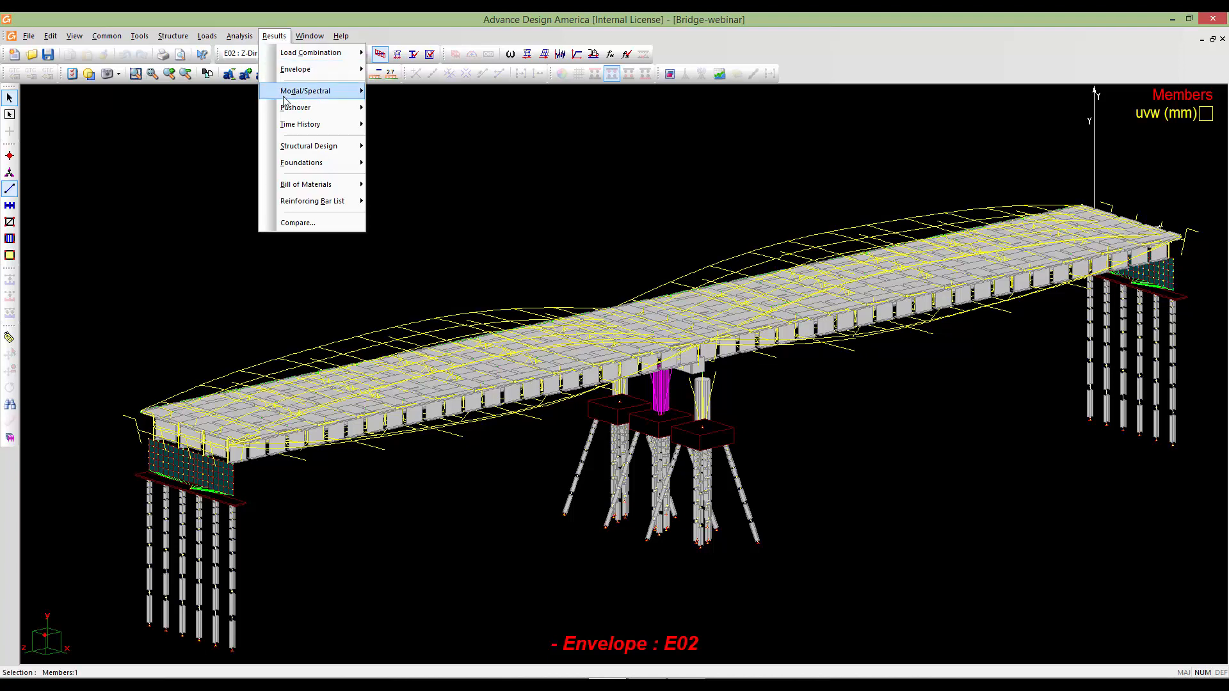
Review the modal/spectral levels table of forces and displacements by seismic direction, and close it.
mouse_move(288, 97)
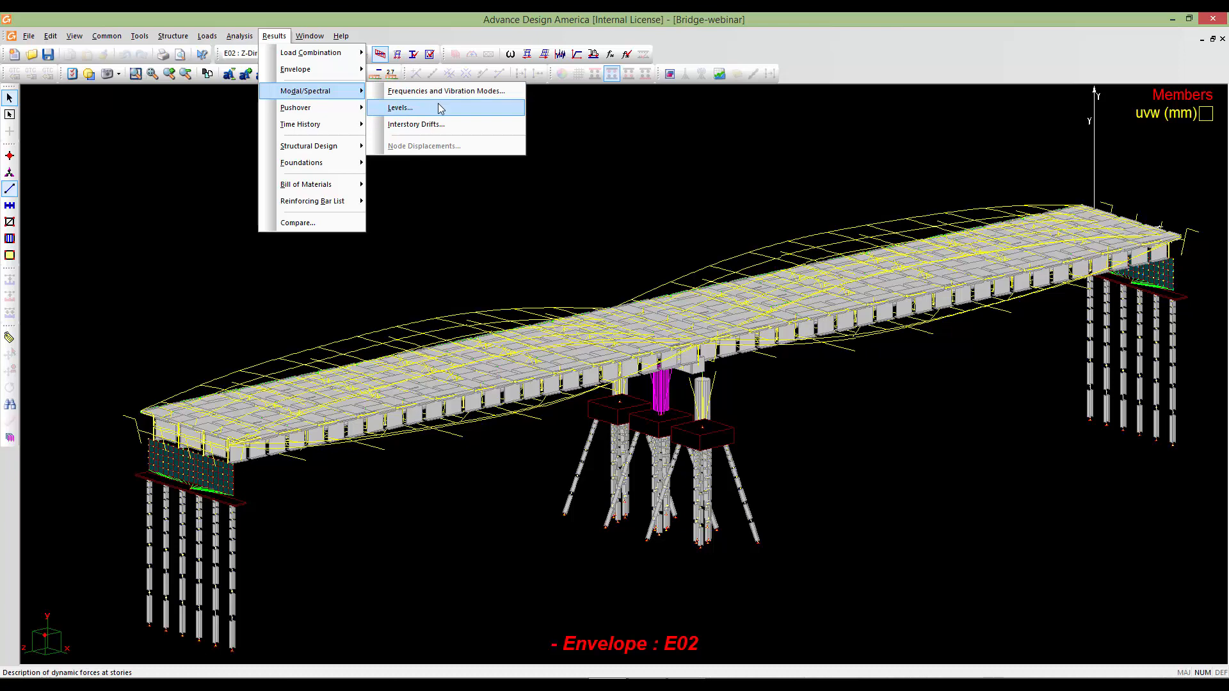
left_click(404, 109)
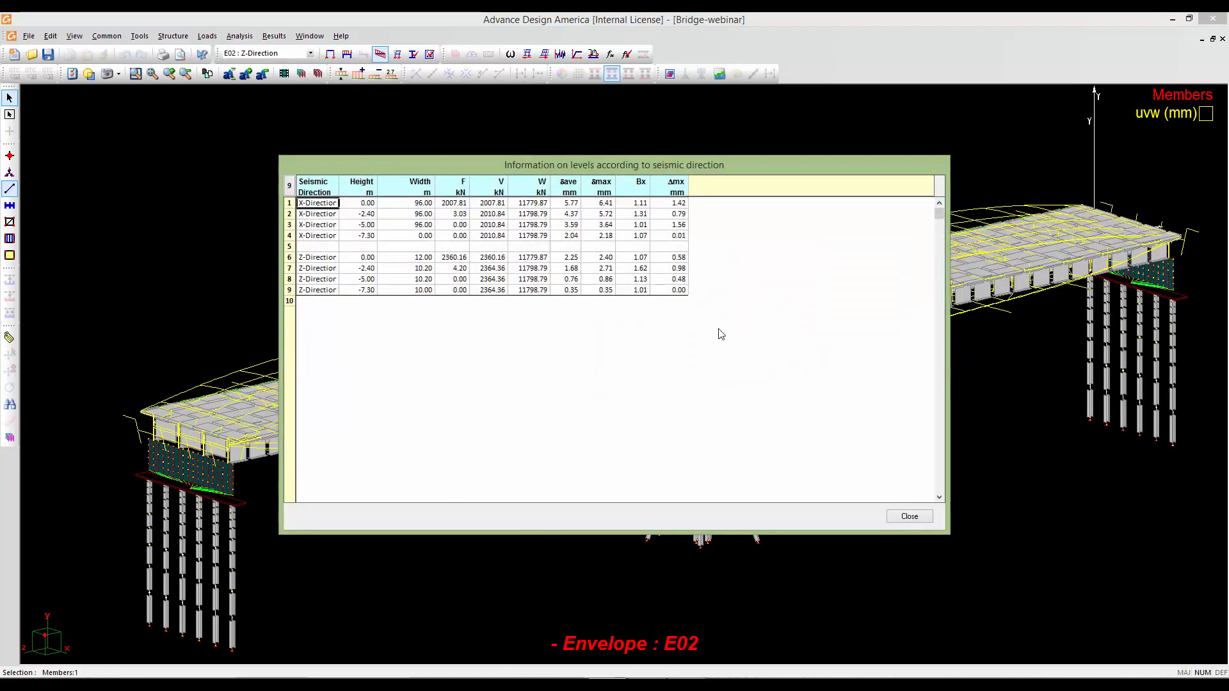
left_click_drag(402, 166, 395, 166)
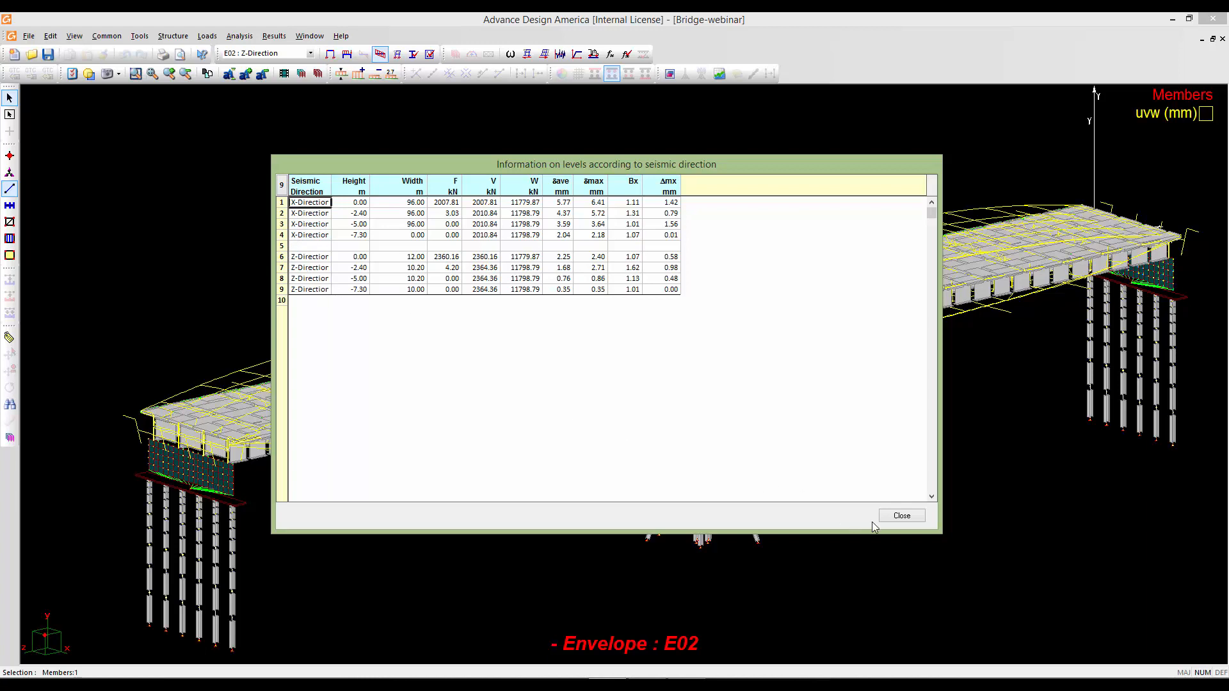
left_click(897, 517)
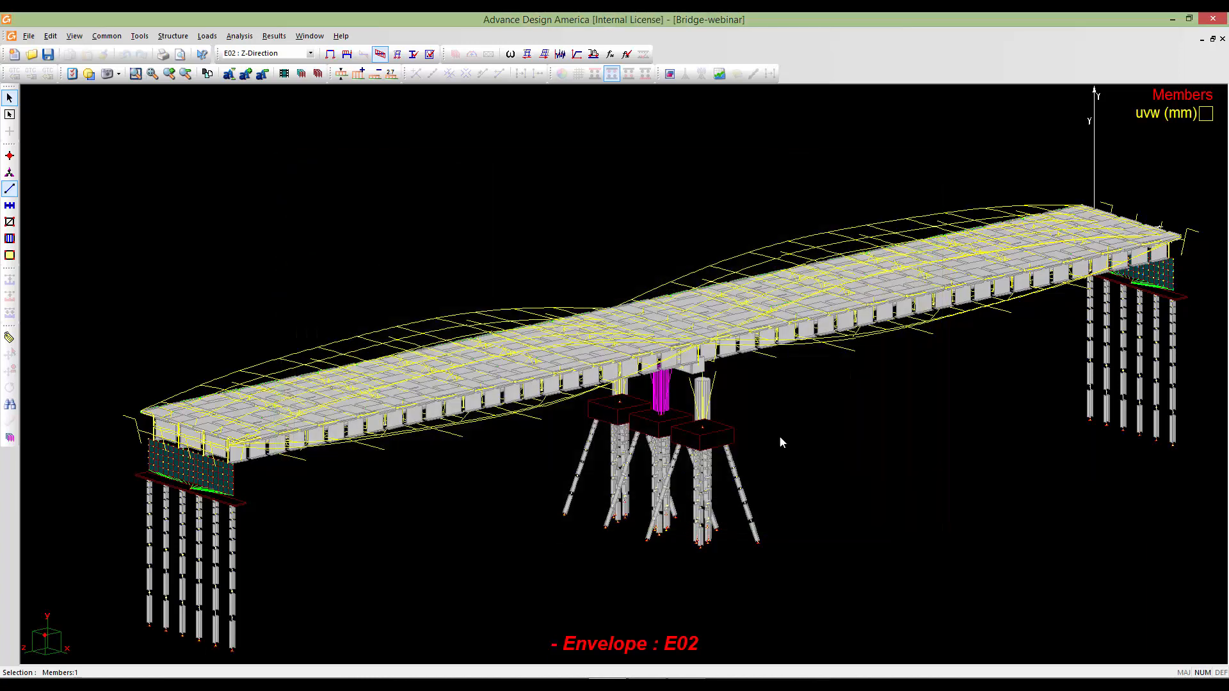
Review the interstory drifts spreadsheet for the X and Z seismic directions, and close it.
left_click(274, 36)
mouse_move(305, 91)
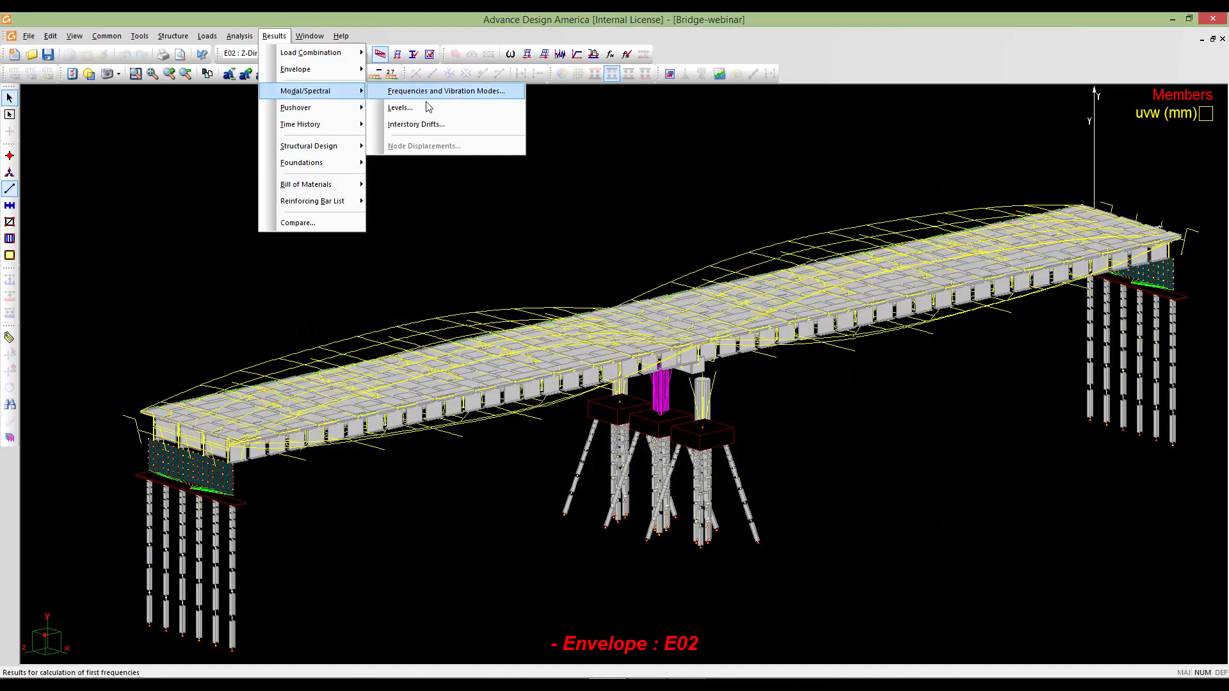
left_click(419, 124)
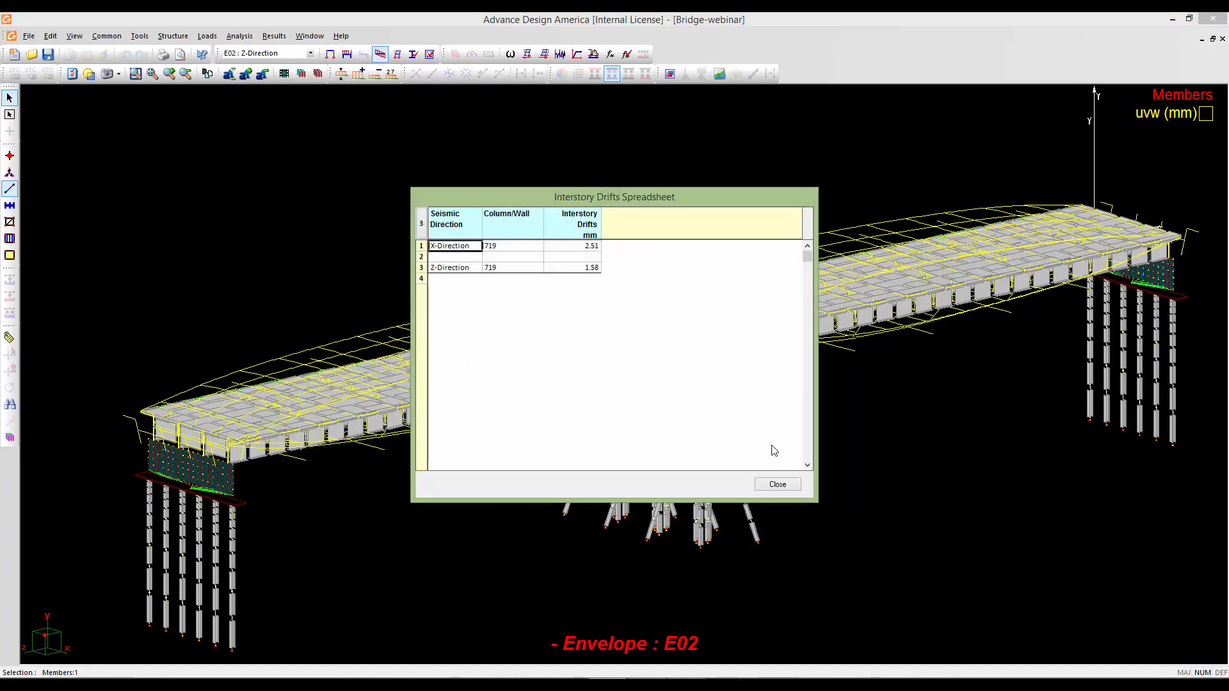
left_click_drag(524, 197, 496, 194)
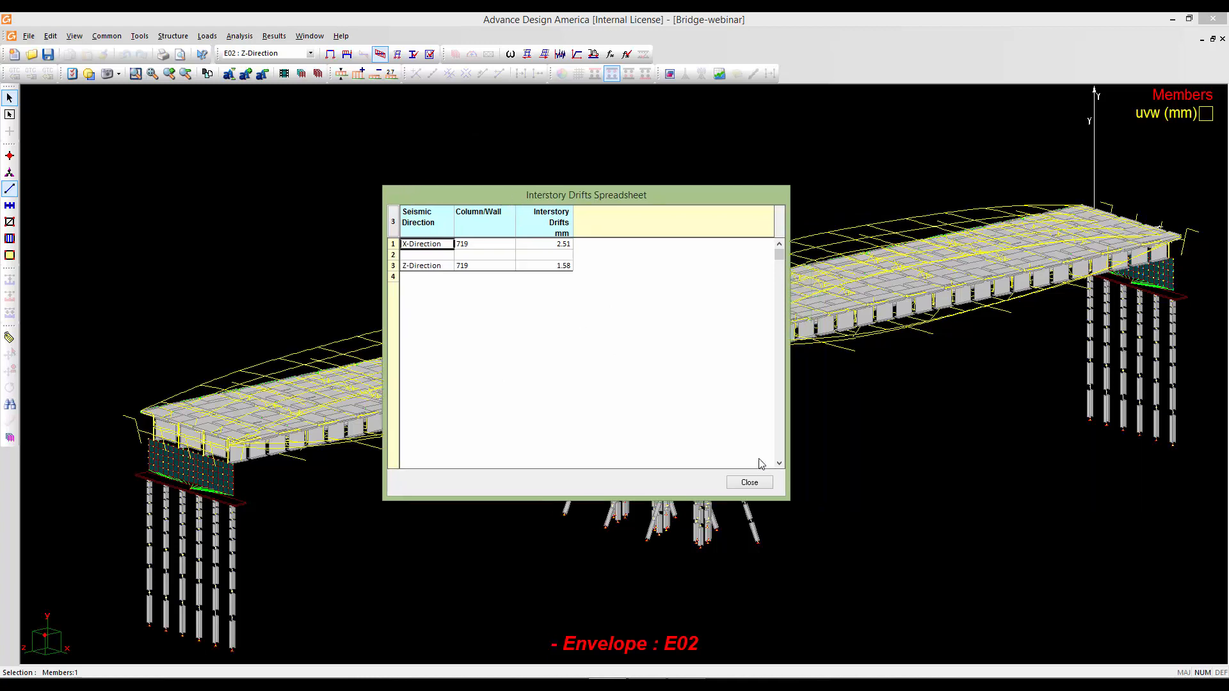
left_click(765, 485)
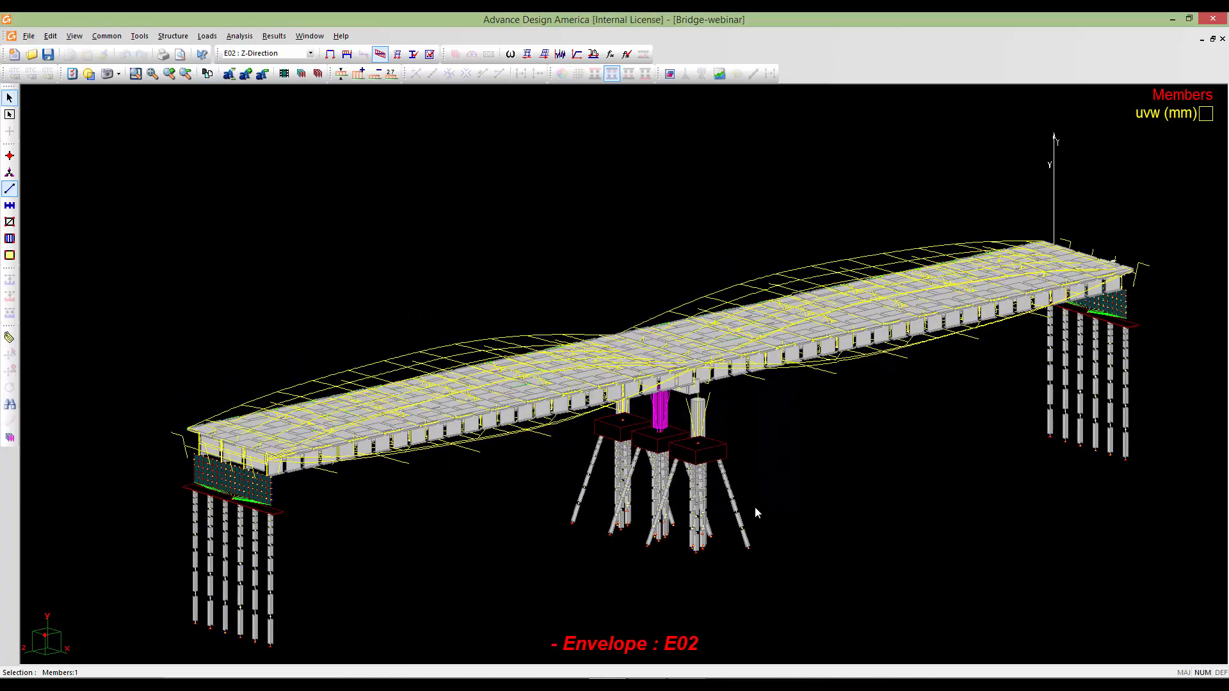
Turn off member deflections and display Stress Sigma.max as the finite element result on the abutment wall plates.
left_click(207, 74)
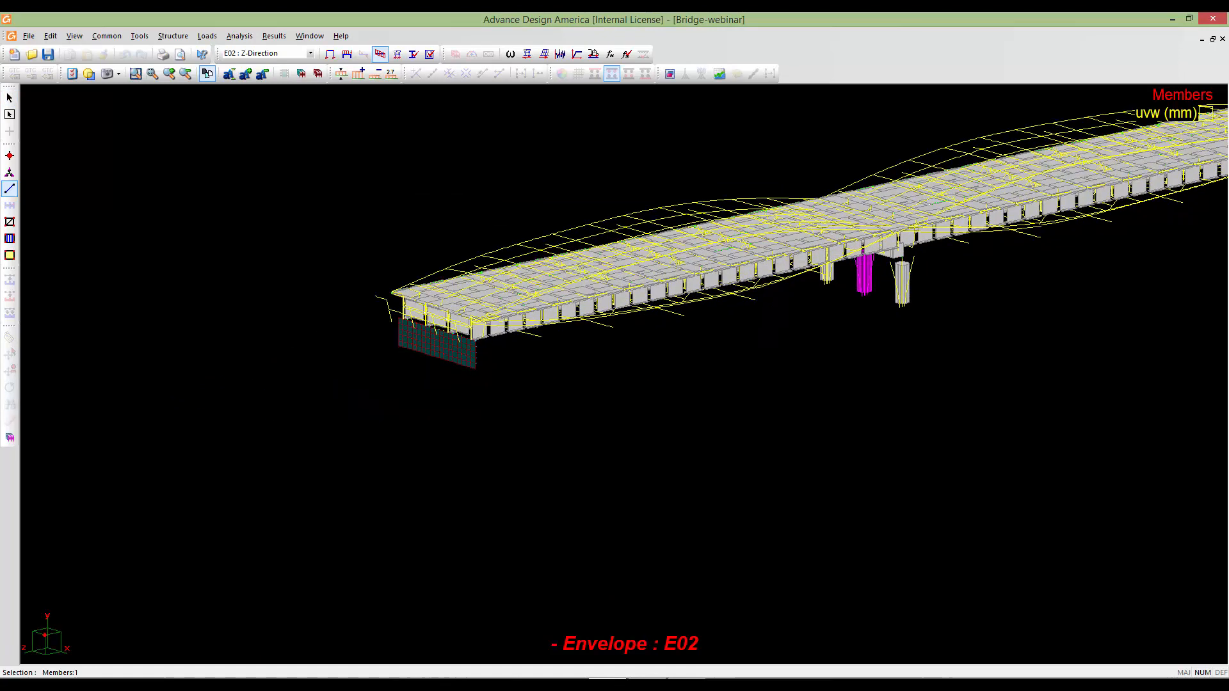
middle_click_drag(442, 341, 453, 392)
scroll(451, 333, "up", 2)
scroll(458, 306, "up", 1)
scroll(453, 393, "up", 2)
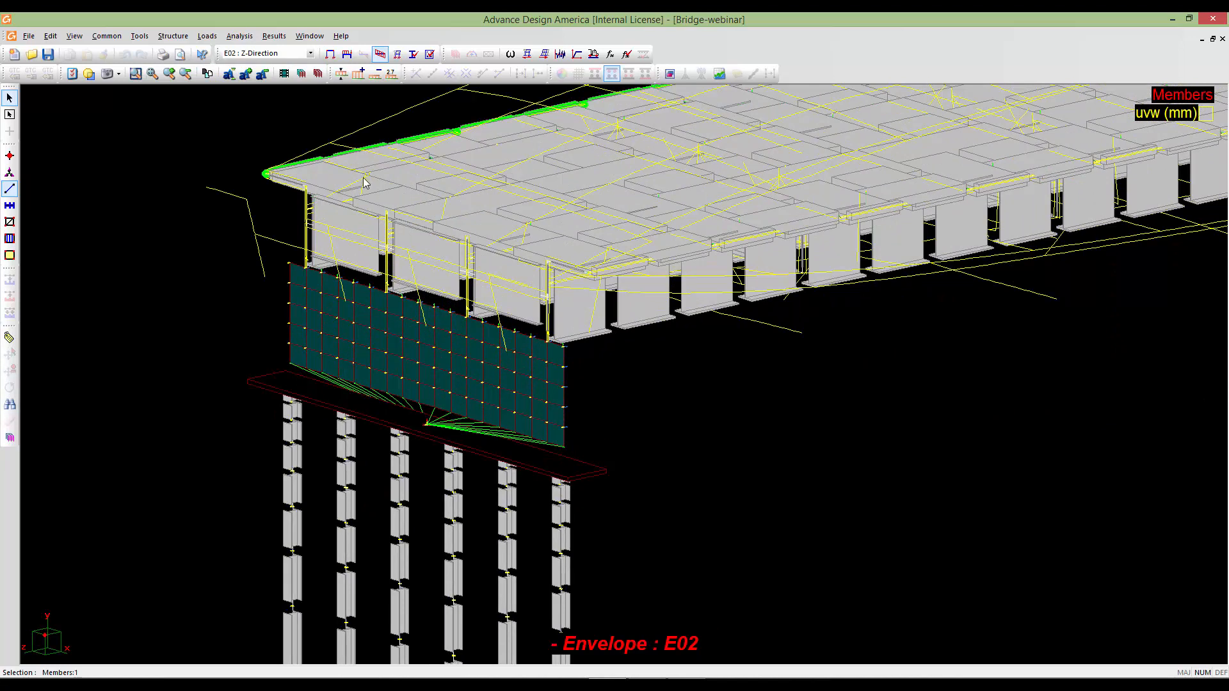
right_click(493, 393)
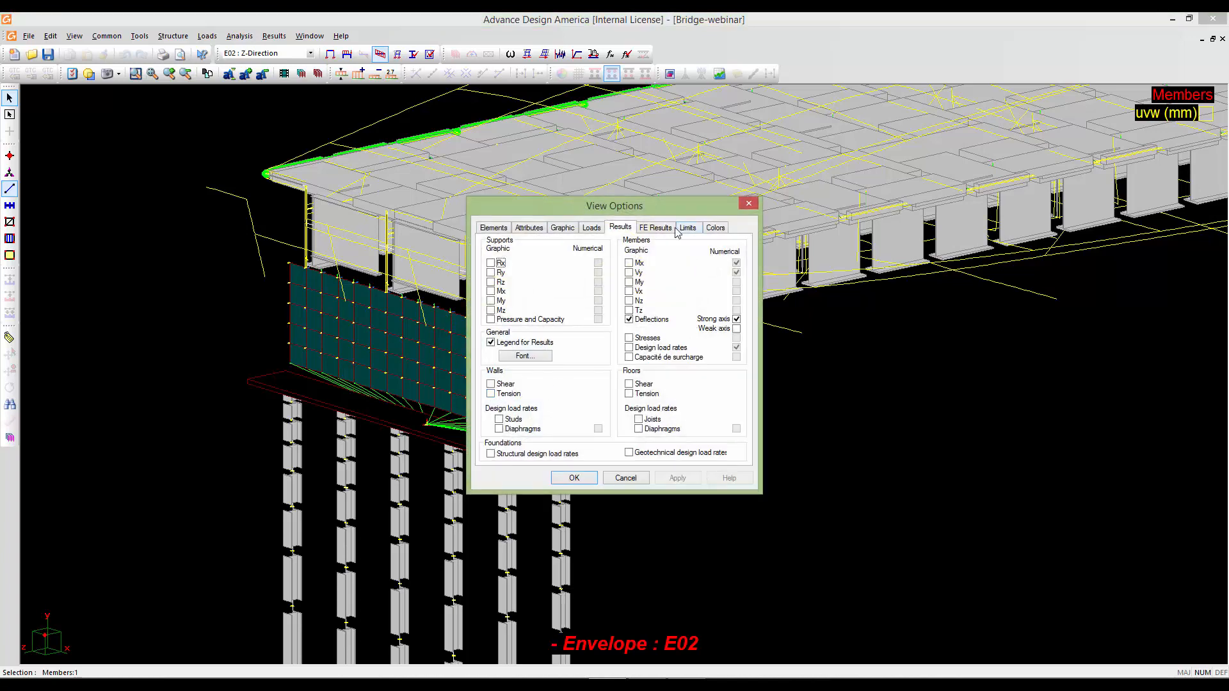
left_click(630, 320)
left_click(648, 229)
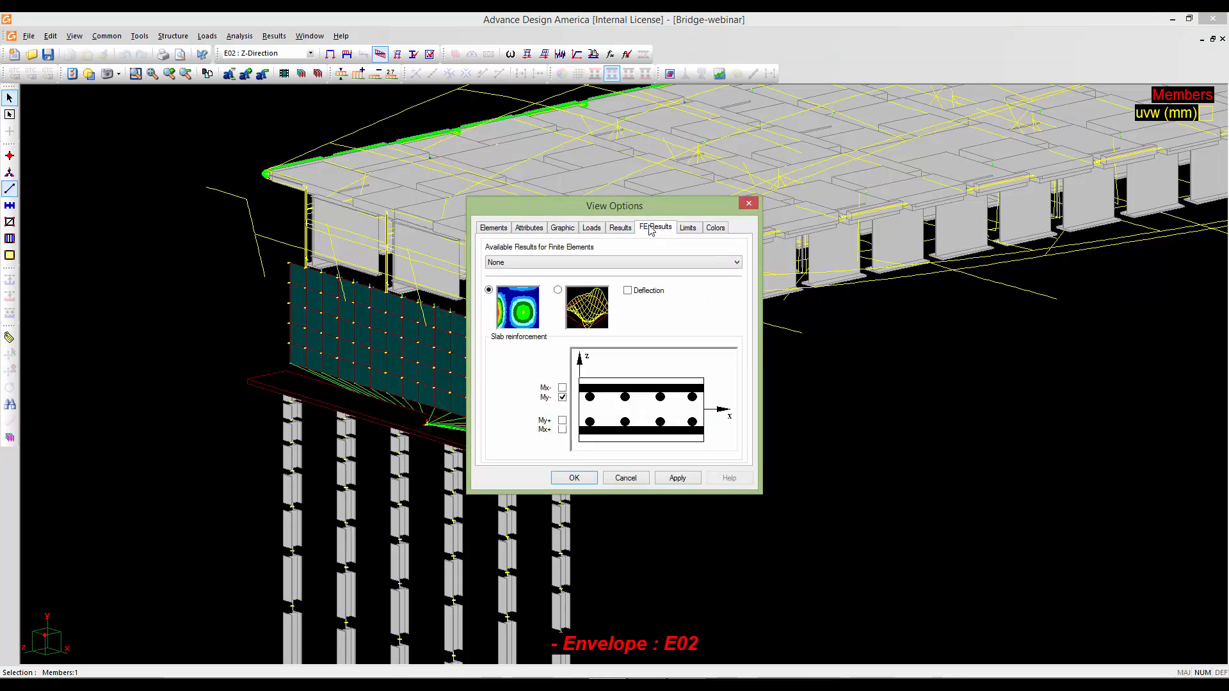
left_click(642, 265)
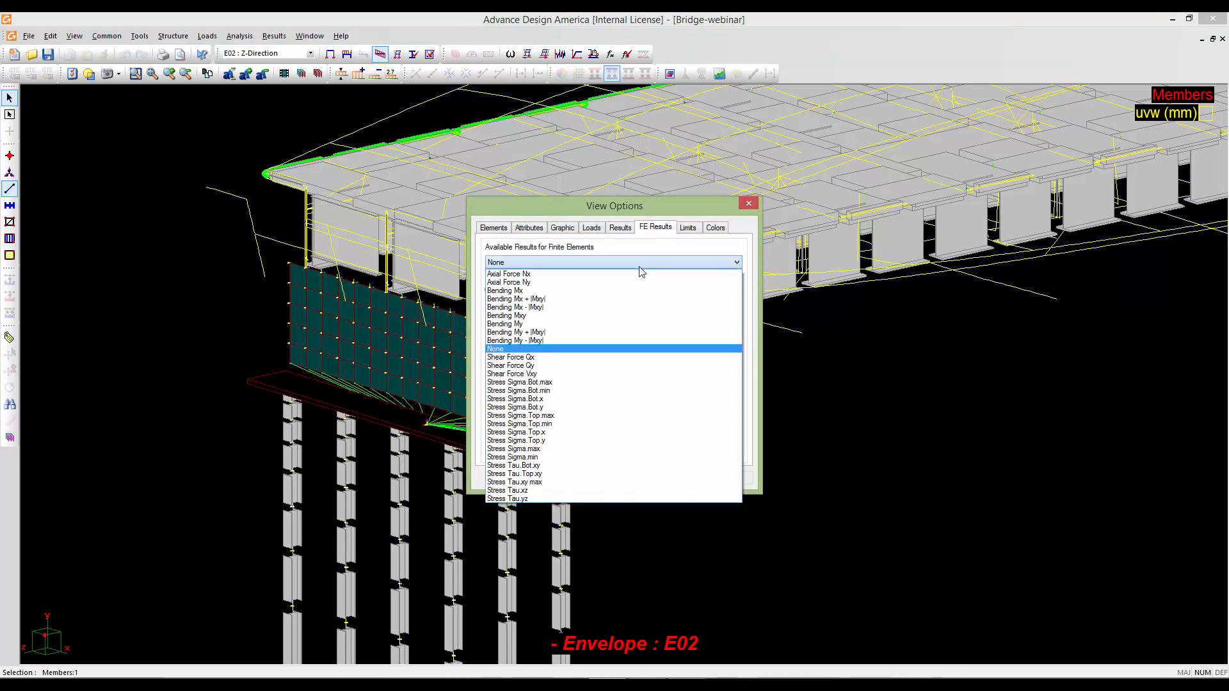
left_click(559, 451)
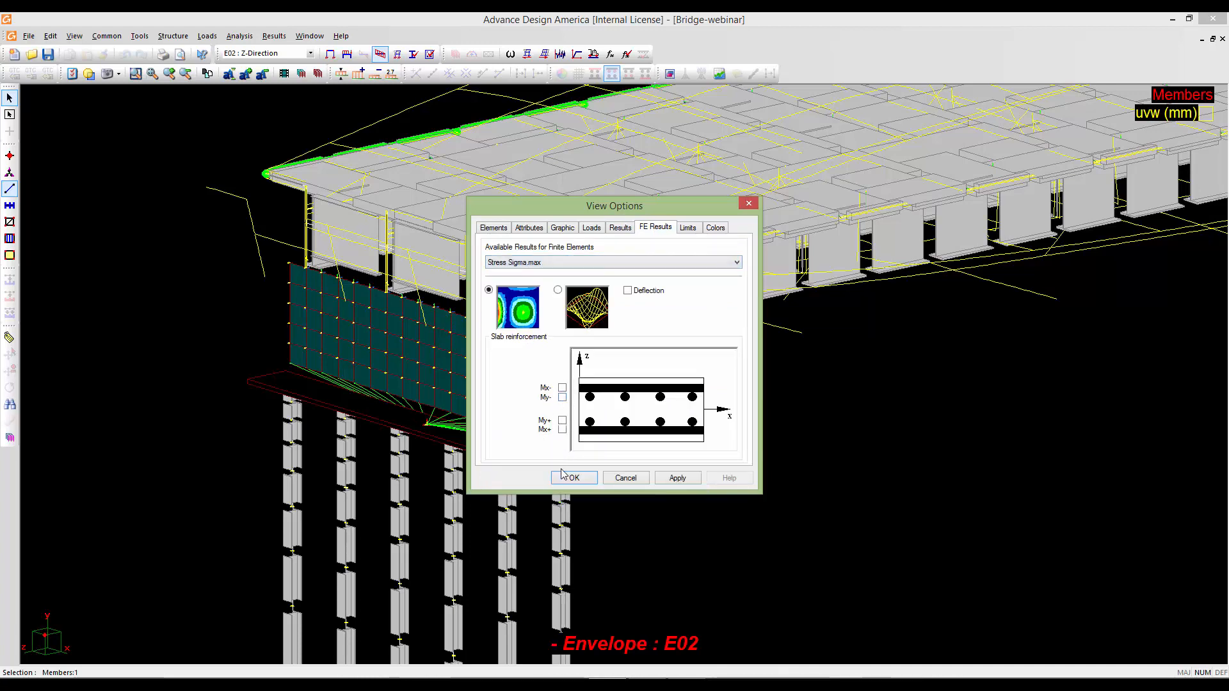
left_click(567, 479)
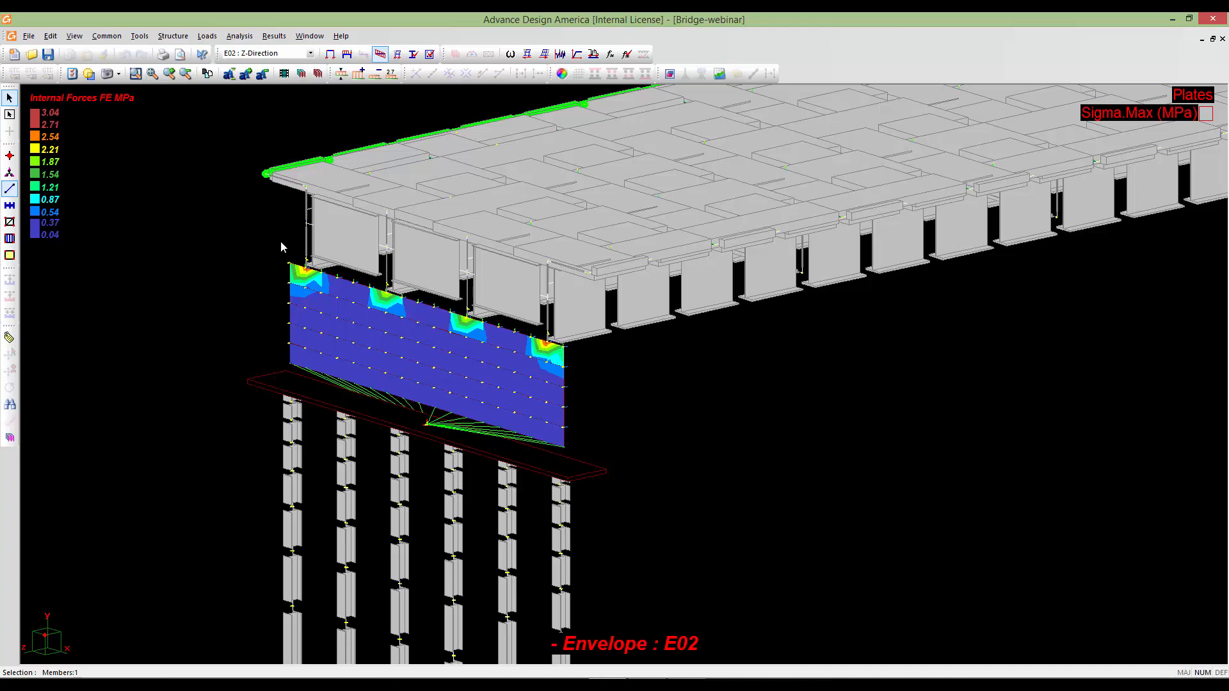
Switch the displayed results to envelope E01 : X-Direction.
left_click(256, 57)
left_click(262, 71)
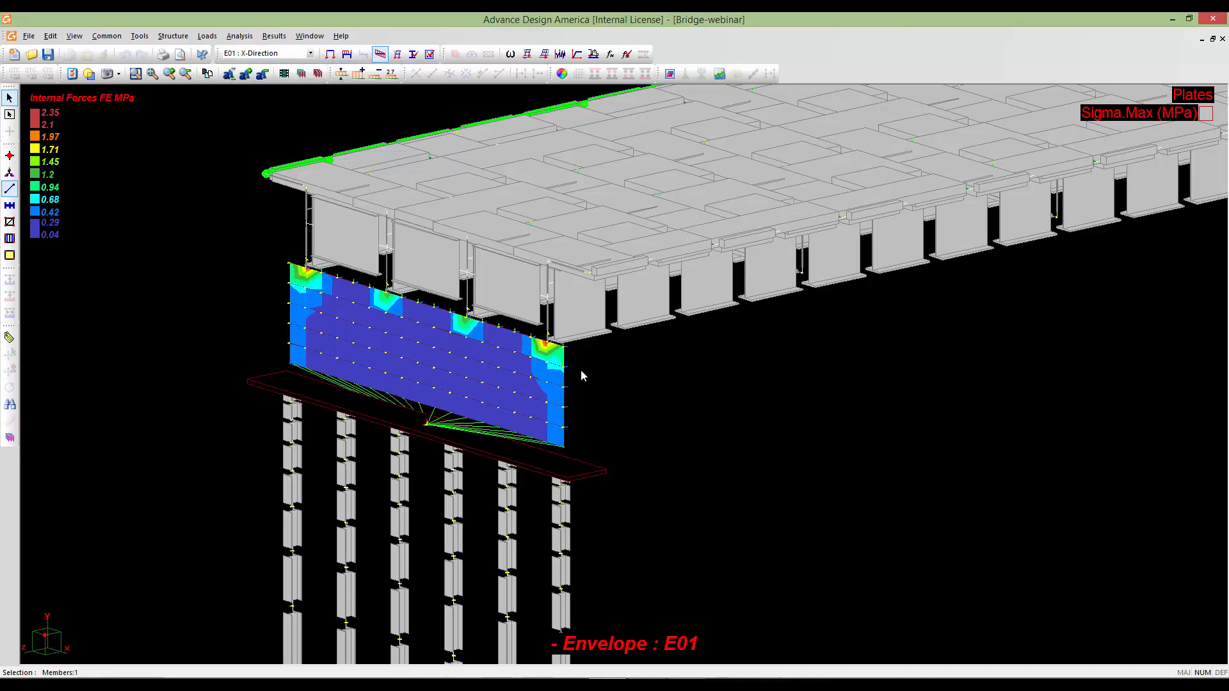
Examine the Sigma.max stress contours along the bridge and up close on the opposite abutment wall.
scroll(582, 370, "down", 3)
middle_click_drag(581, 370, 502, 358)
scroll(544, 379, "down", 3)
scroll(545, 384, "down", 2)
scroll(504, 357, "down", 3)
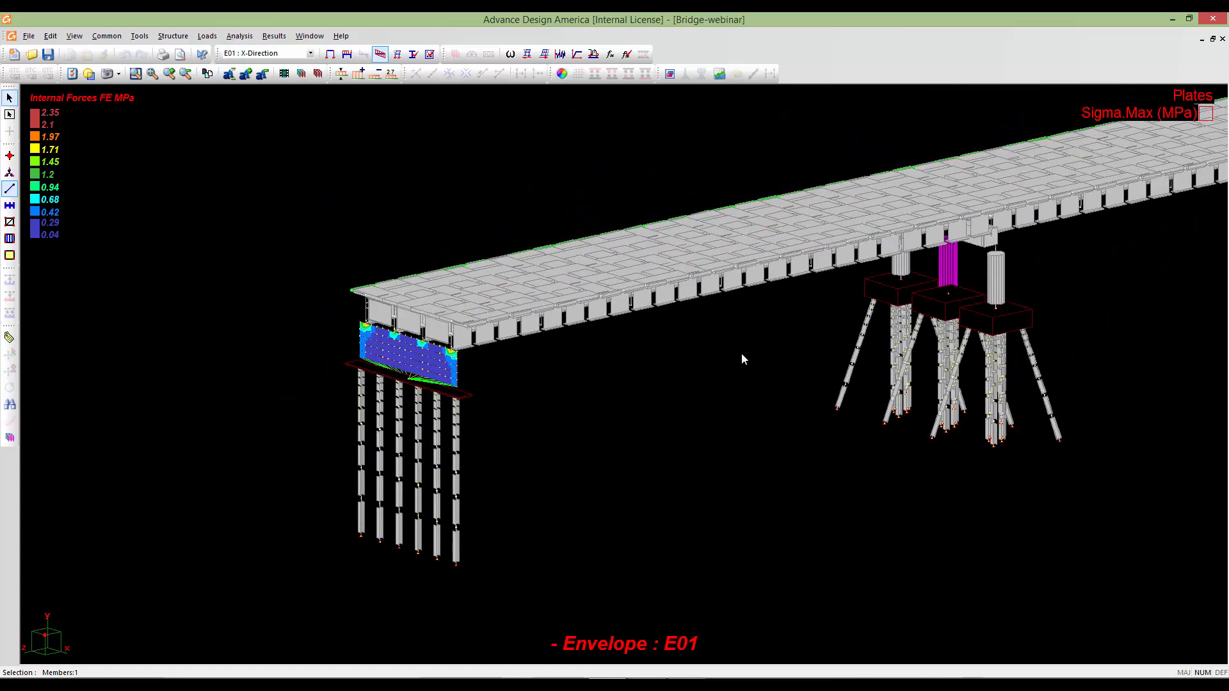
middle_click_drag(741, 353, 639, 382)
scroll(652, 383, "down", 4)
scroll(652, 383, "up", 2)
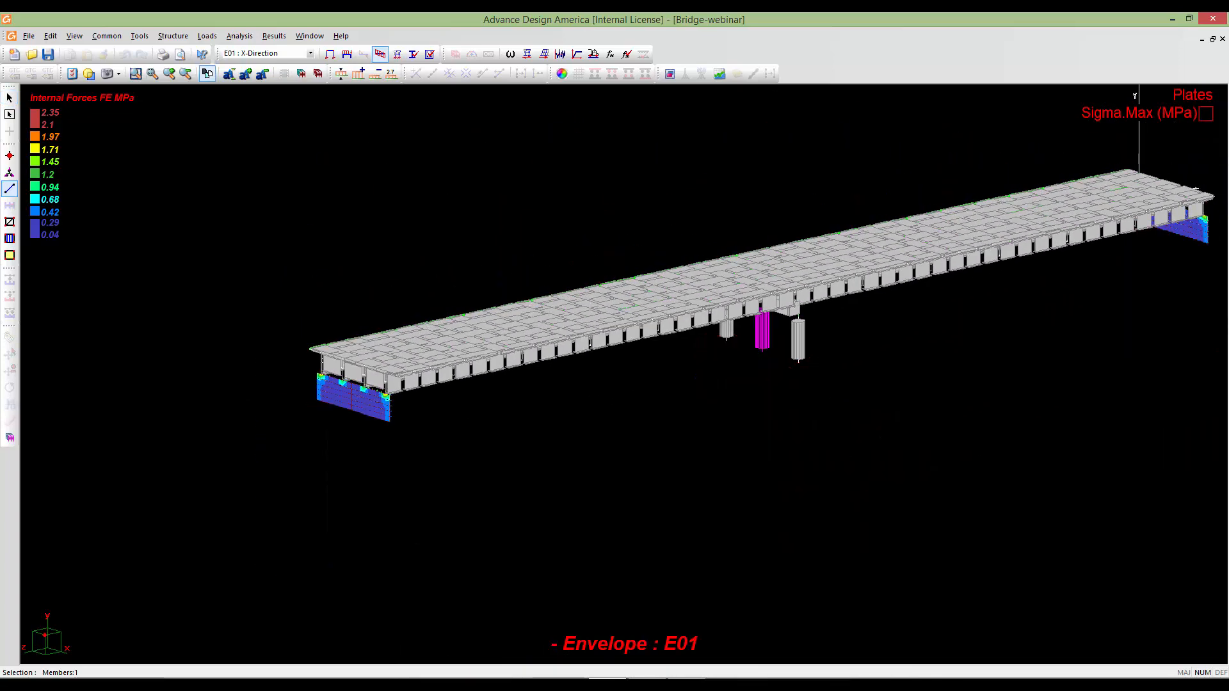
middle_click_drag(930, 363, 812, 401)
middle_click_drag(974, 384, 761, 410, "shift")
scroll(763, 414, "up", 5)
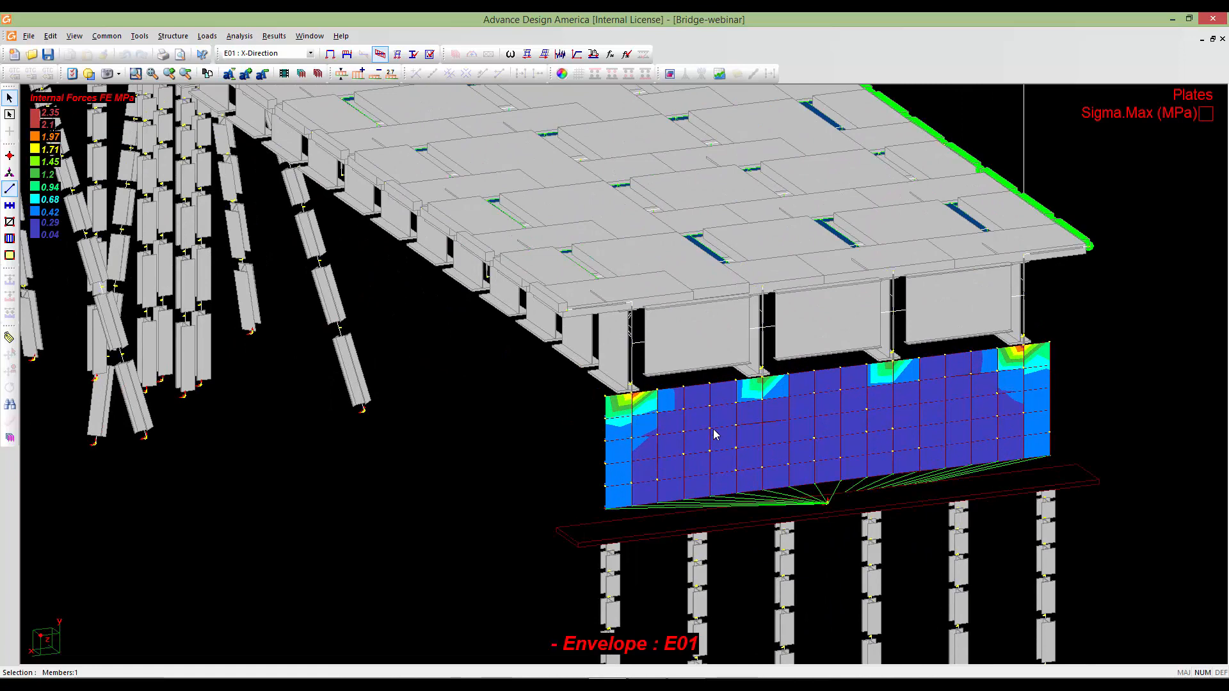
scroll(610, 419, "up", 3)
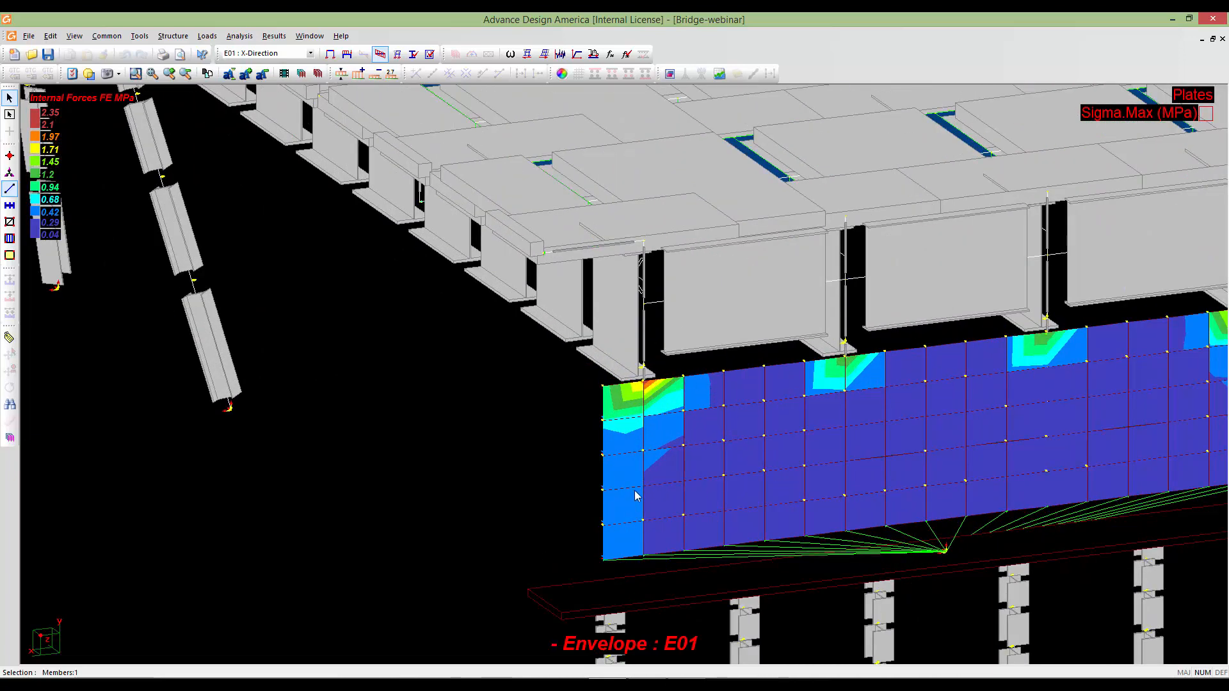
middle_click_drag(849, 471, 666, 426)
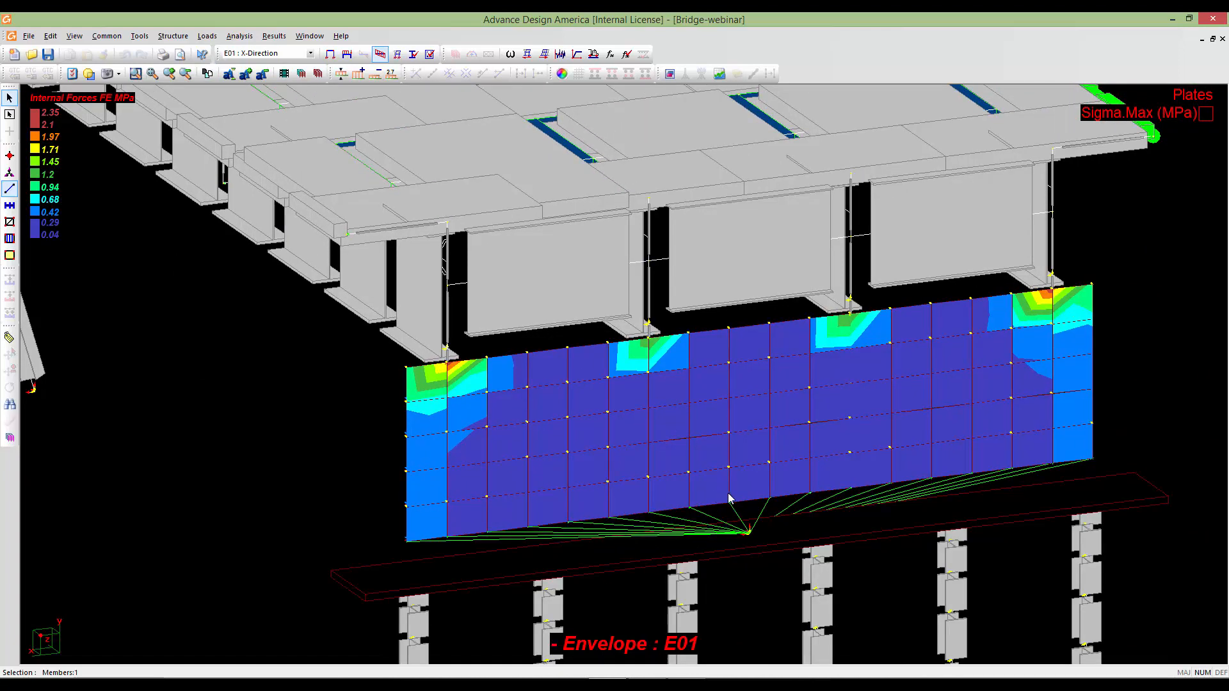
Set the number of colors in the stress contour scaling intervals to 225 and close the settings.
left_click(560, 74)
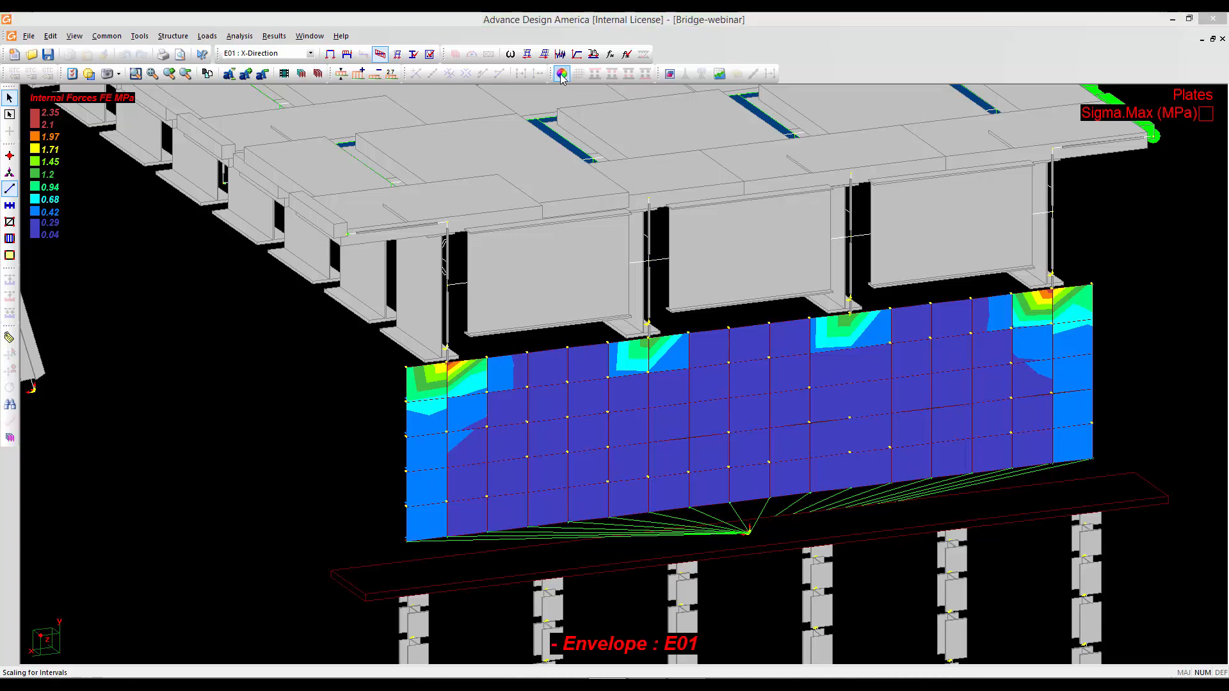
left_click_drag(195, 55, 216, 58)
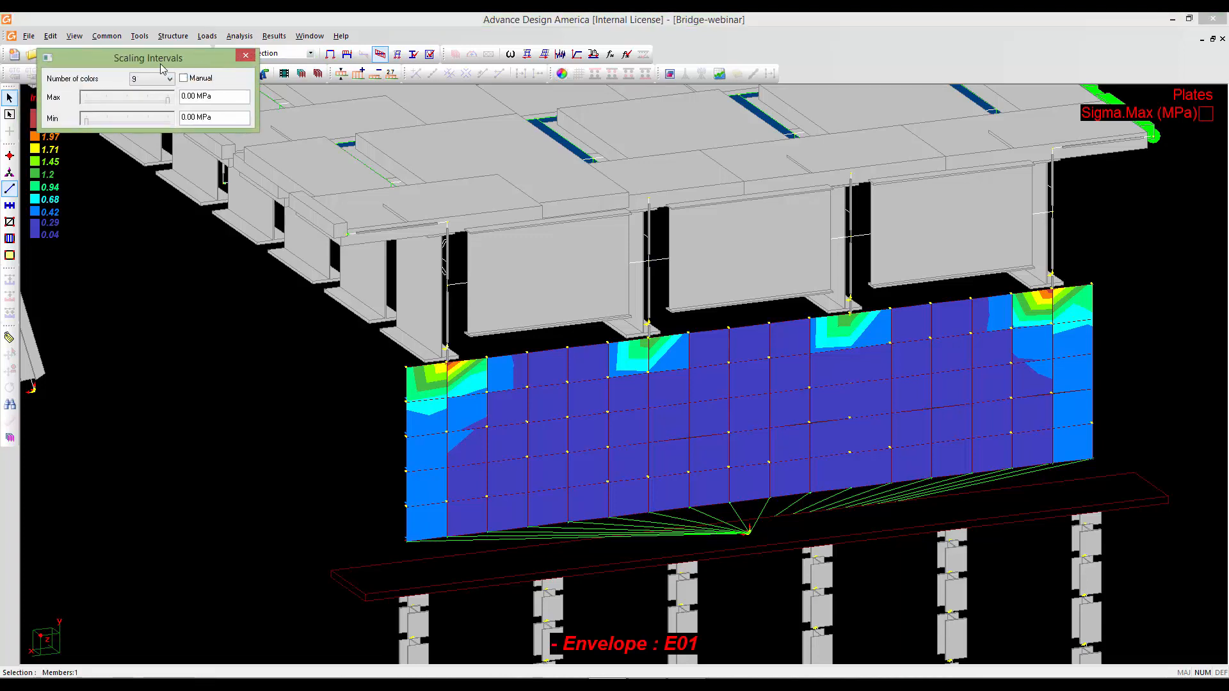
left_click(158, 79)
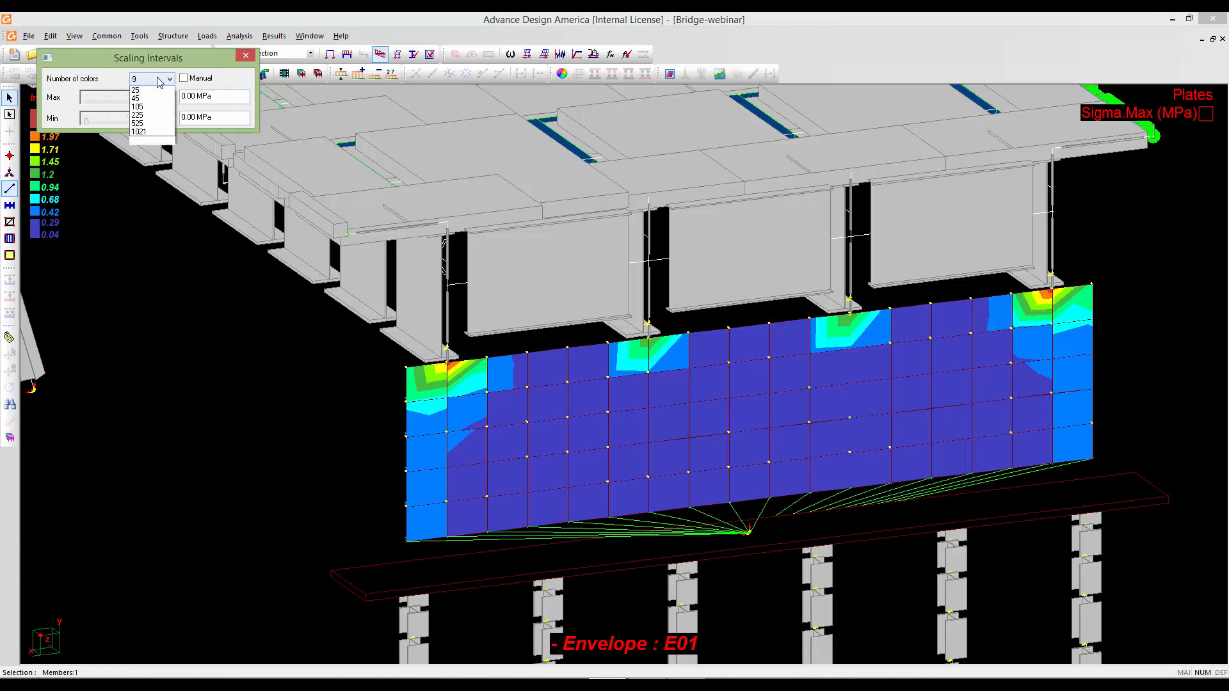
left_click(147, 124)
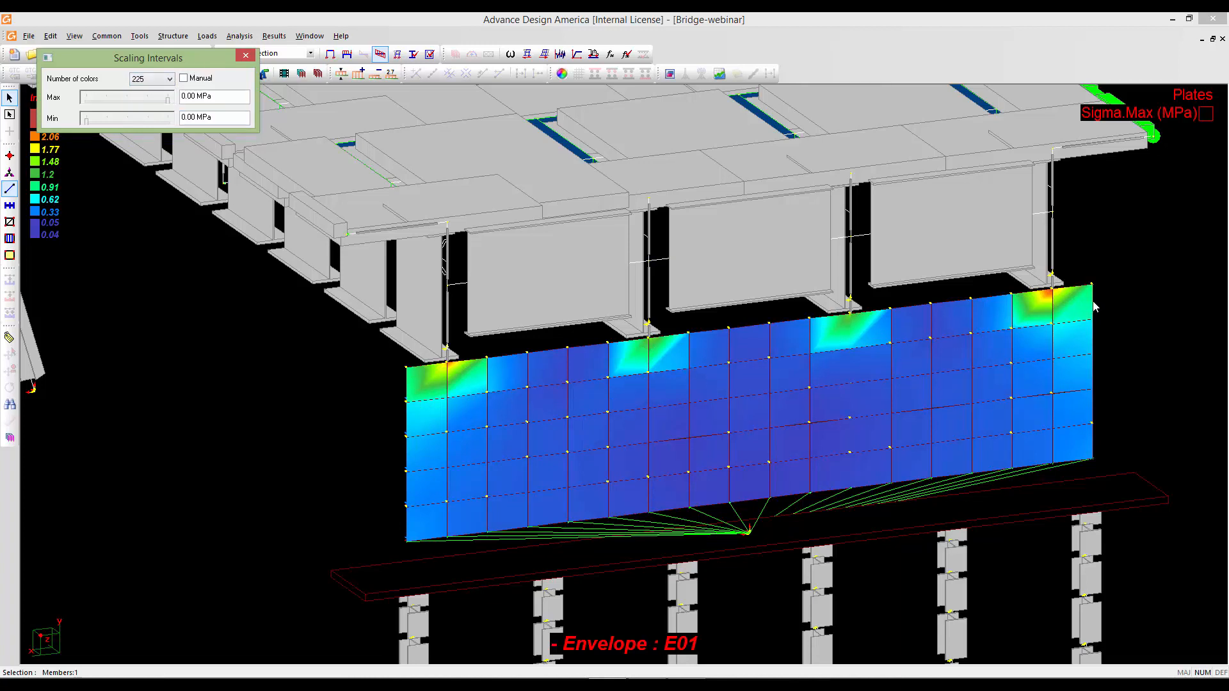
left_click(246, 55)
Examine the refined stress gradients on the abutment wall beneath the girders, comparing both ends of the bridge.
scroll(479, 367, "up", 2)
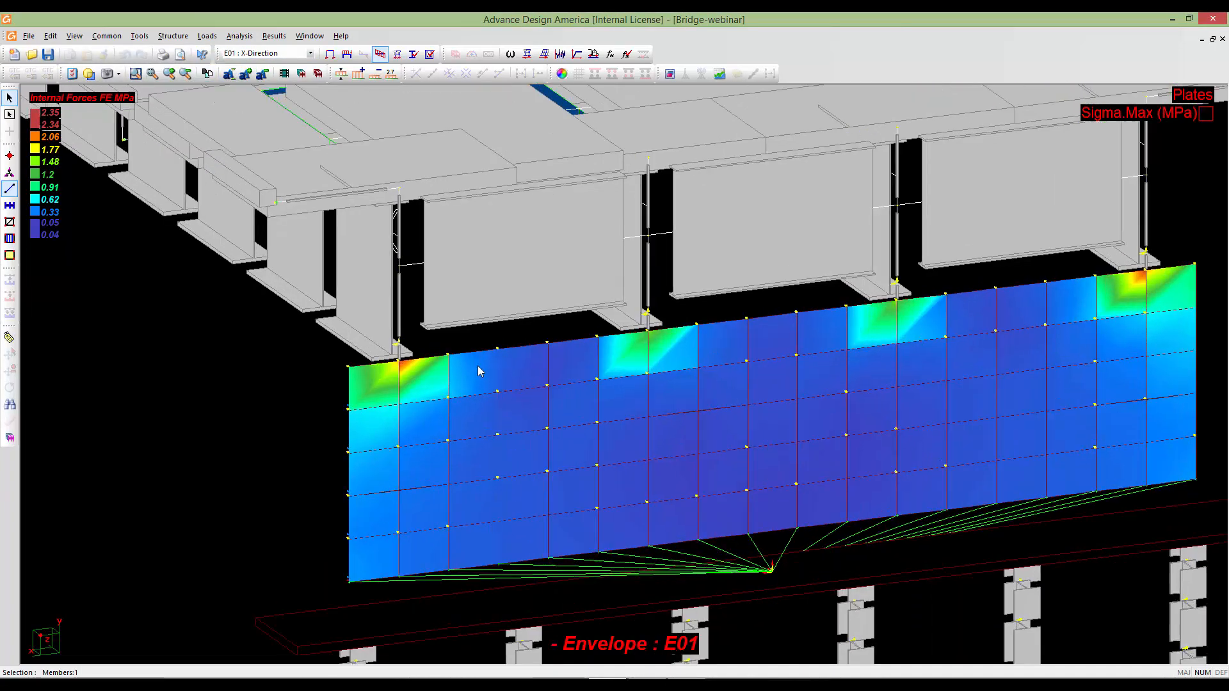
scroll(478, 366, "down", 4)
middle_click_drag(490, 414, 546, 390)
scroll(545, 391, "down", 3)
middle_click_drag(487, 346, 664, 333)
scroll(664, 333, "down", 4)
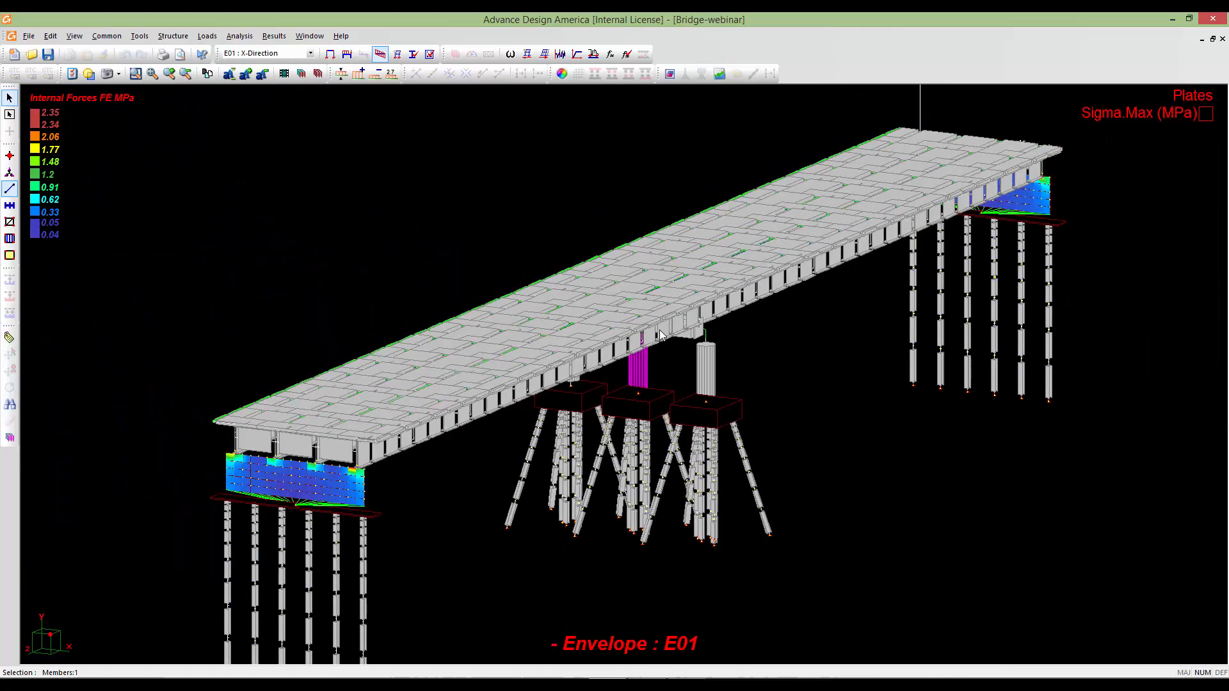
scroll(398, 403, "up", 5)
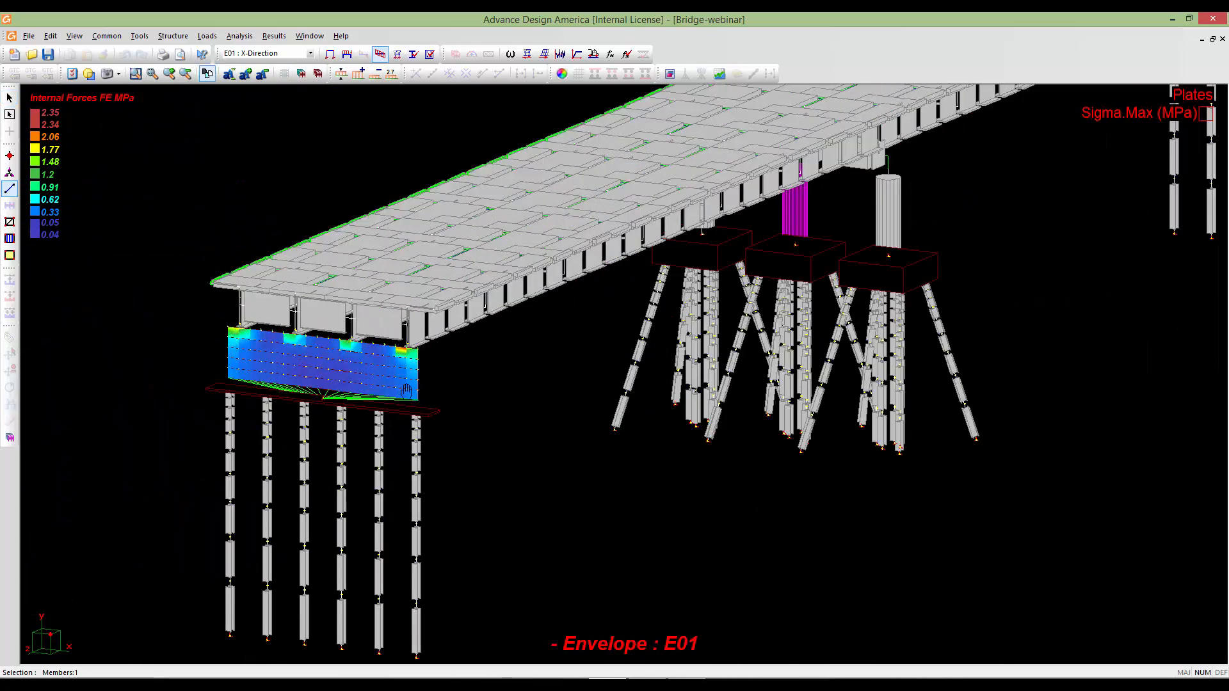
middle_click_drag(426, 384, 528, 405)
scroll(432, 383, "up", 4)
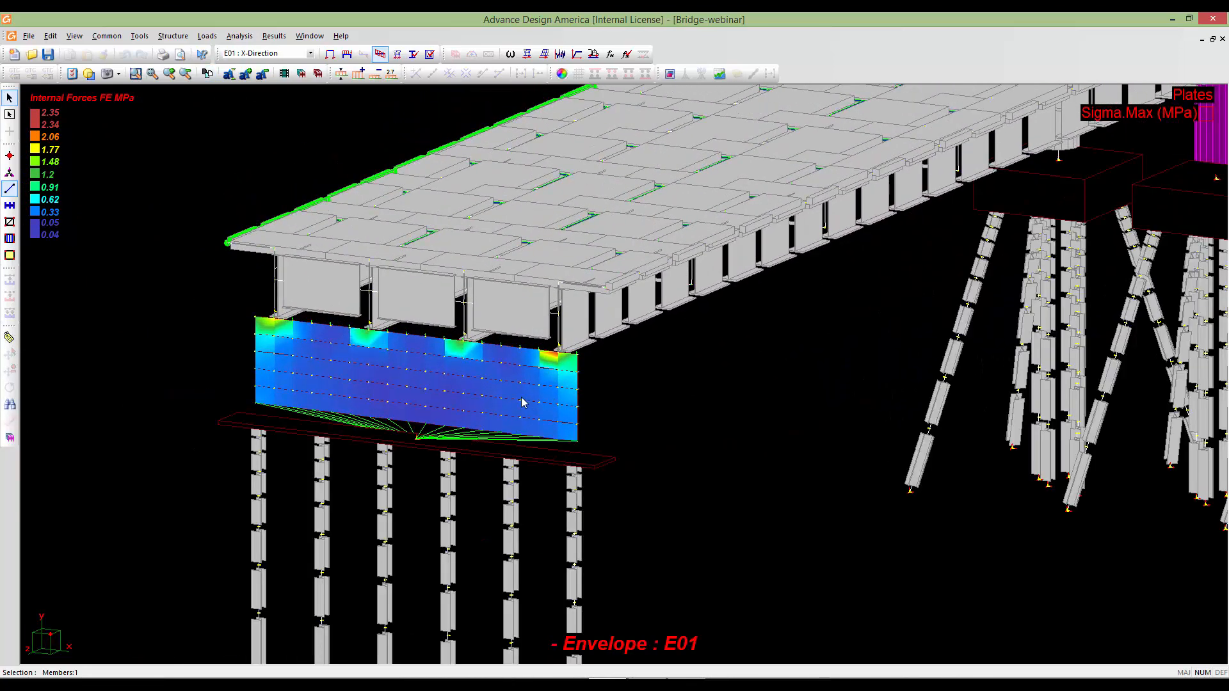
scroll(511, 365, "down", 2)
middle_click_drag(763, 357, 693, 333)
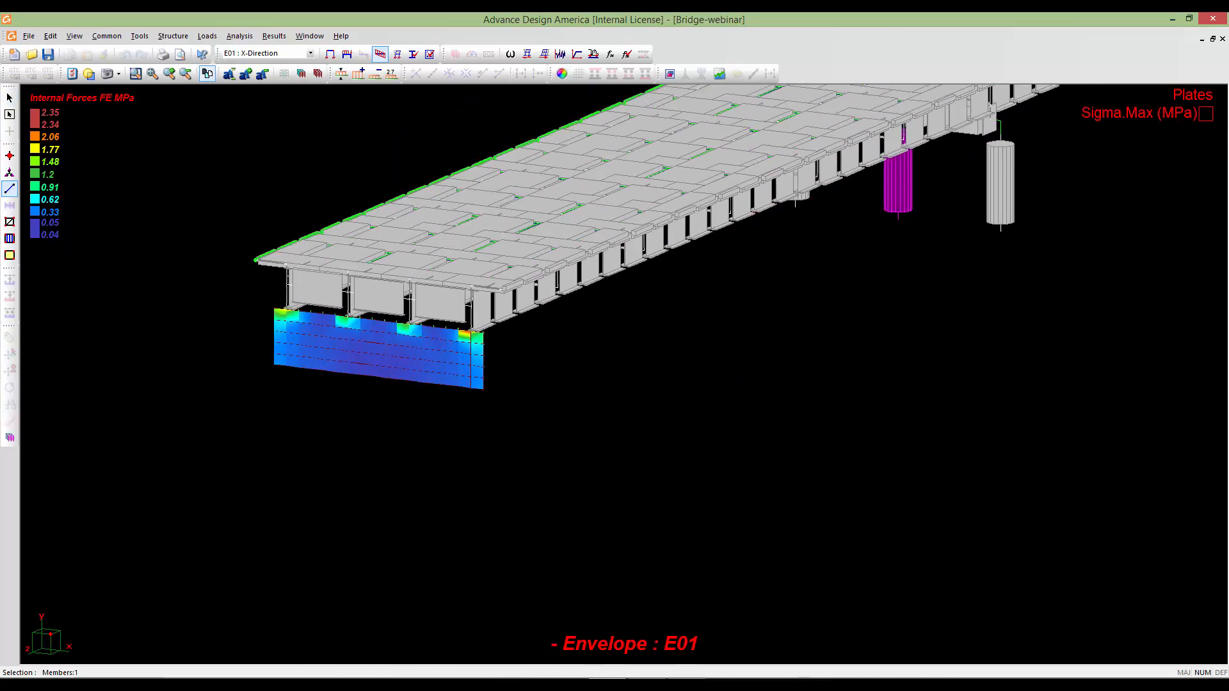
scroll(678, 336, "down", 2)
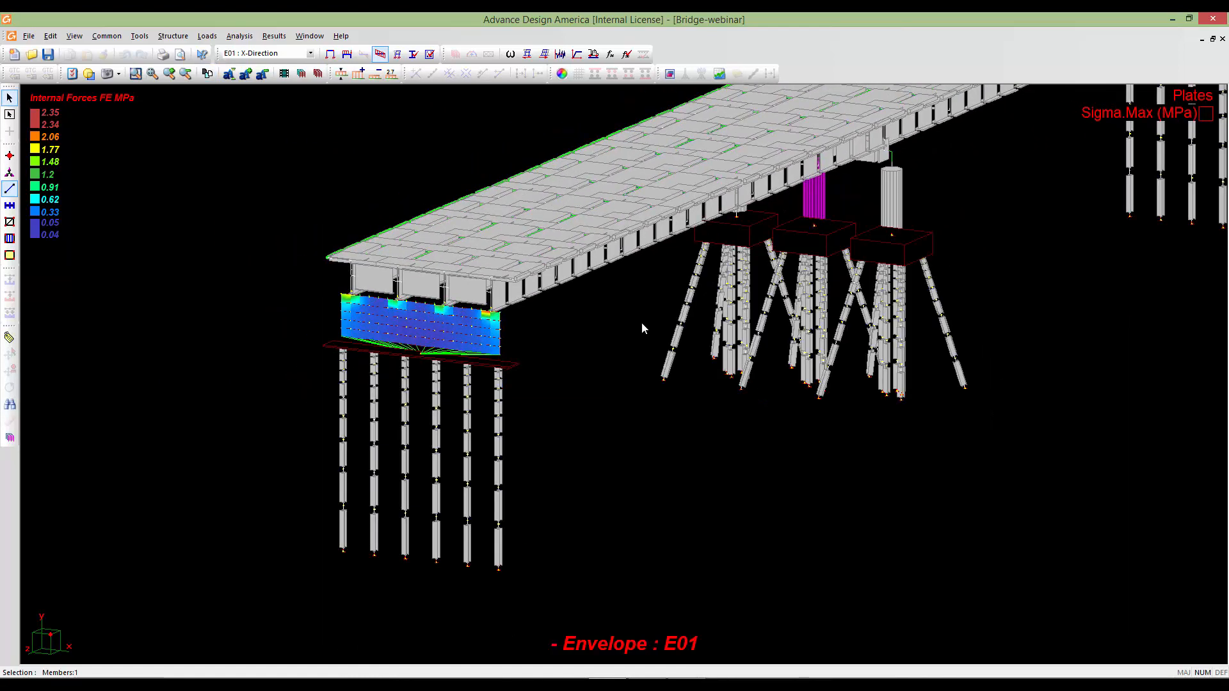
Inspect the bridge from its other side, checking the far abutment's stress contours, the central piers and the whole model.
middle_click_drag(874, 259, 739, 352, "shift")
middle_click_drag(1016, 411, 804, 387)
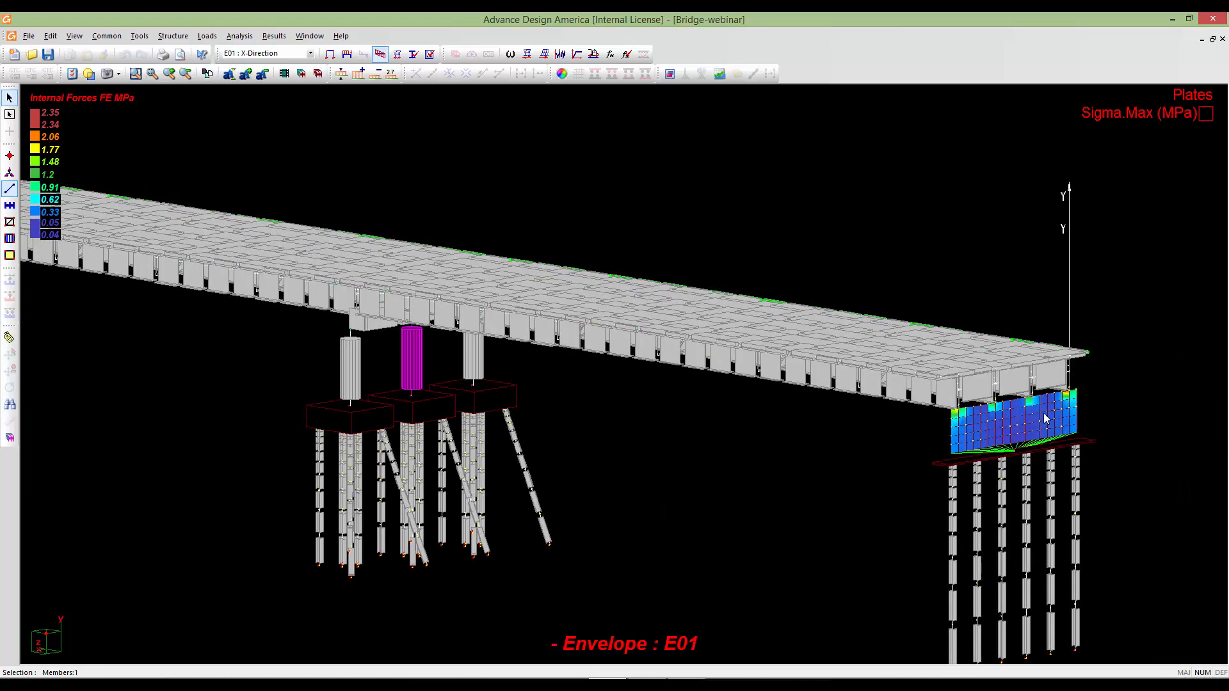
middle_click_drag(1044, 414, 948, 405)
scroll(947, 405, "up", 3)
middle_click_drag(874, 400, 764, 400)
middle_click_drag(581, 316, 784, 346)
scroll(581, 317, "down", 4)
scroll(659, 350, "down", 1)
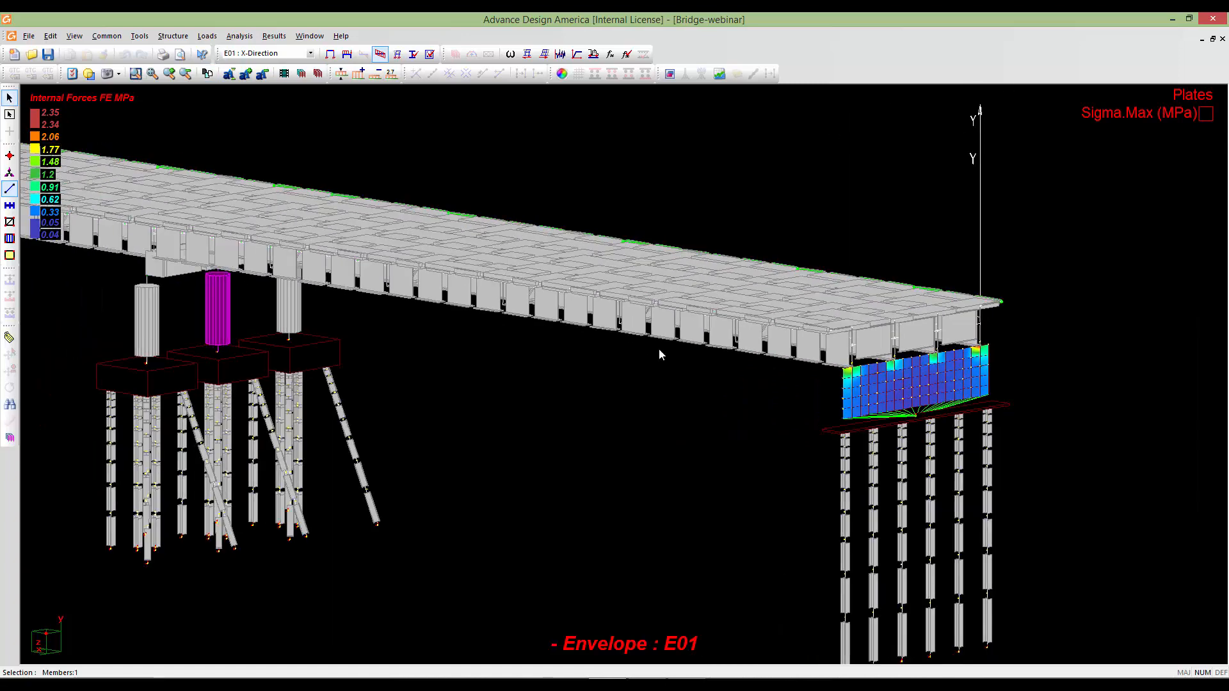
scroll(659, 354, "down", 1)
middle_click_drag(625, 351, 779, 368)
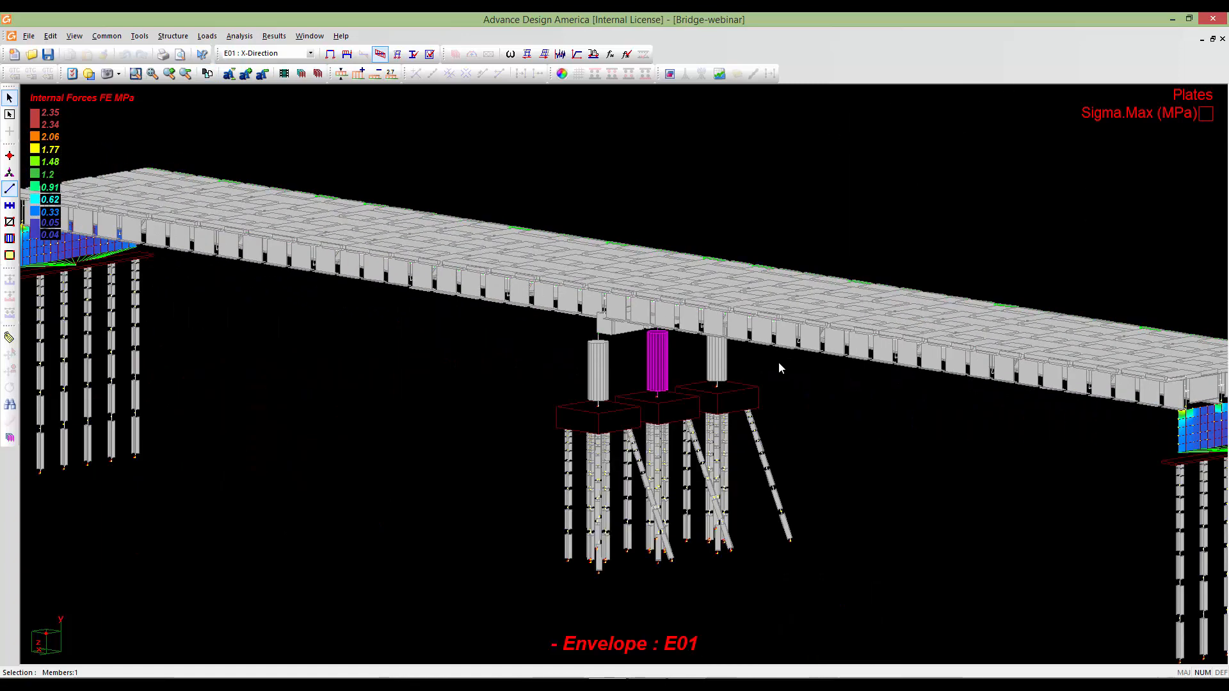
scroll(779, 362, "down", 3)
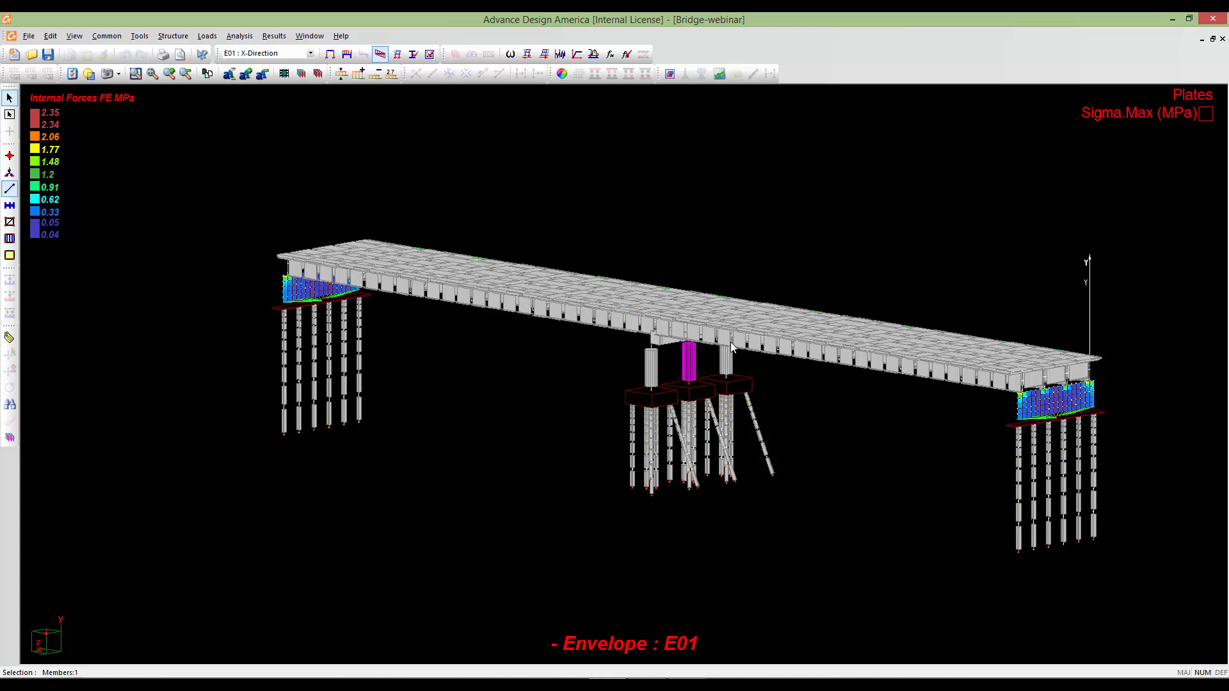
middle_click_drag(700, 373, 674, 362)
scroll(724, 352, "up", 2)
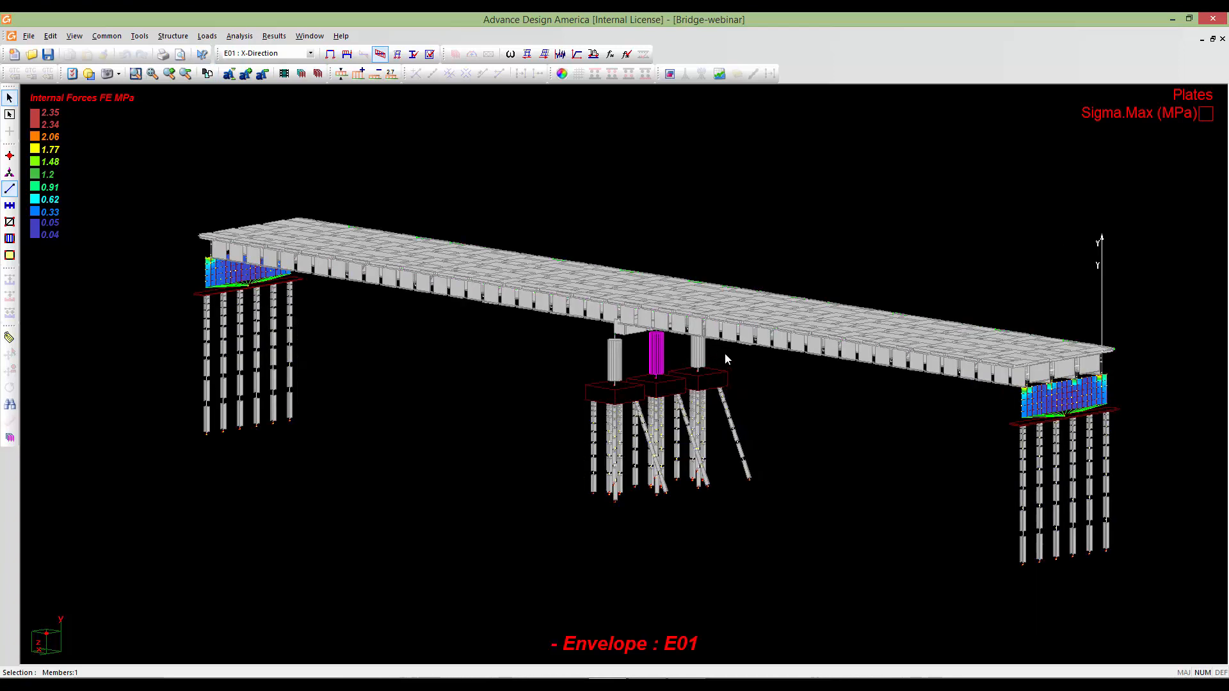
scroll(732, 356, "down", 1)
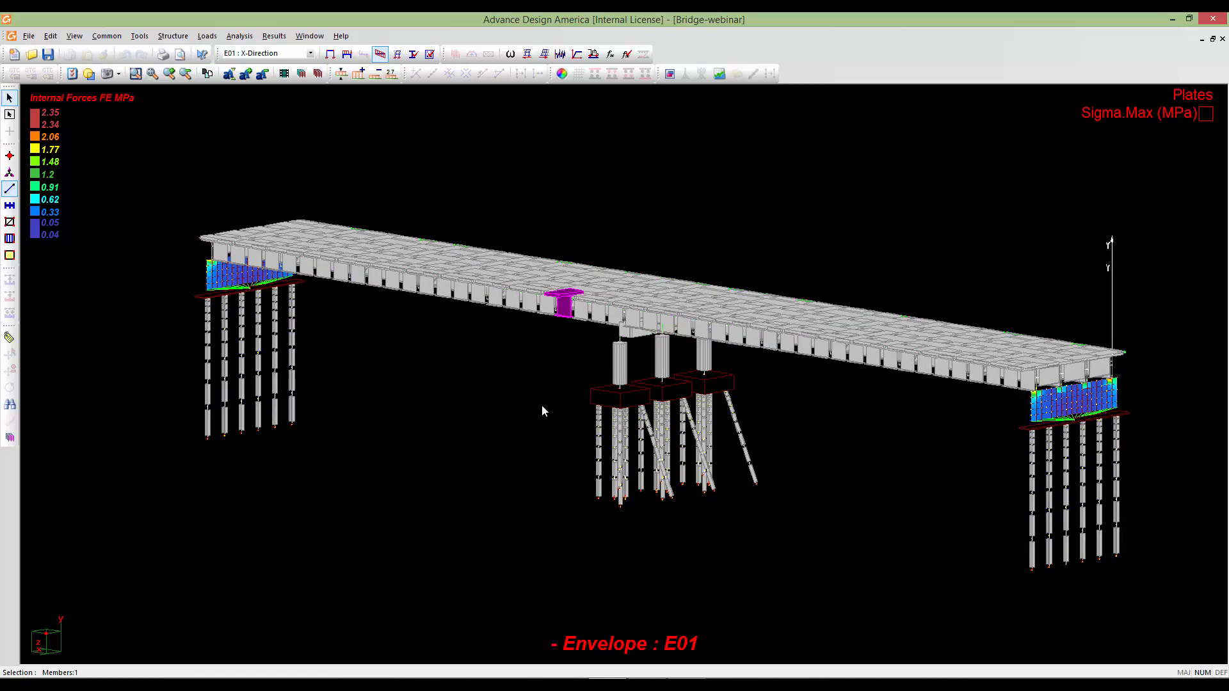
middle_click_drag(555, 382, 542, 393)
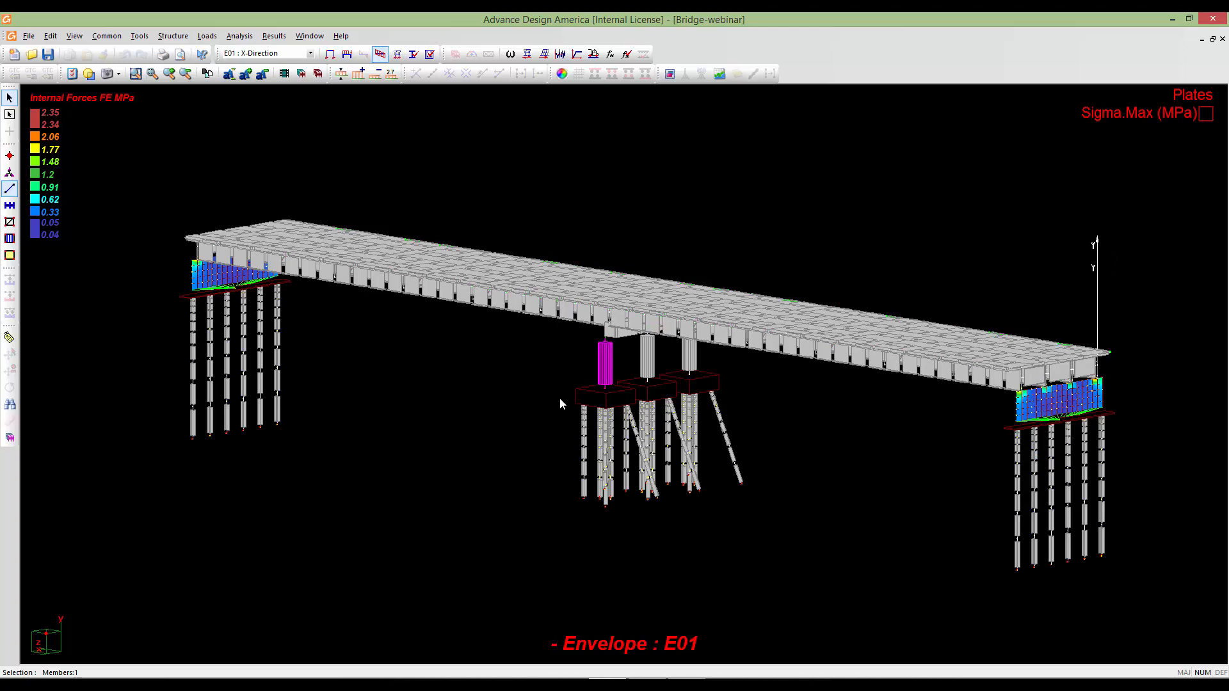
middle_click_drag(564, 400, 564, 410)
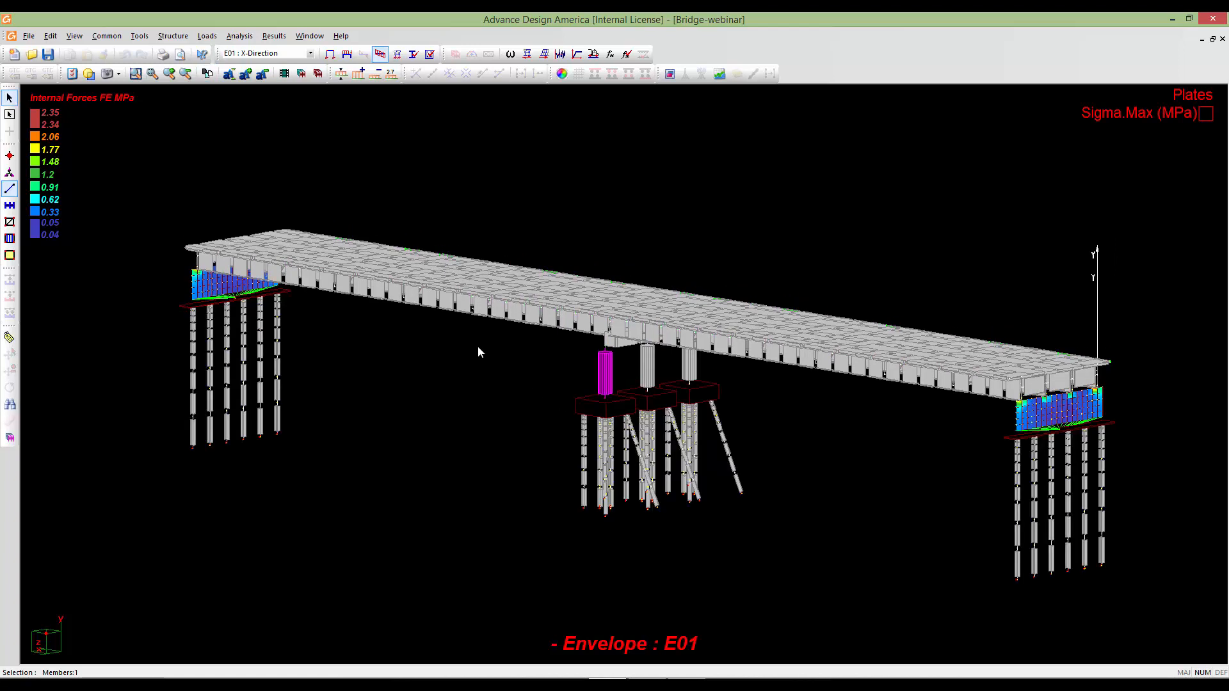
In the project's seismic settings, assign the US California El Centro Imperial Valley 1940 (0.210g) record as the time history accelerogram.
left_click(29, 37)
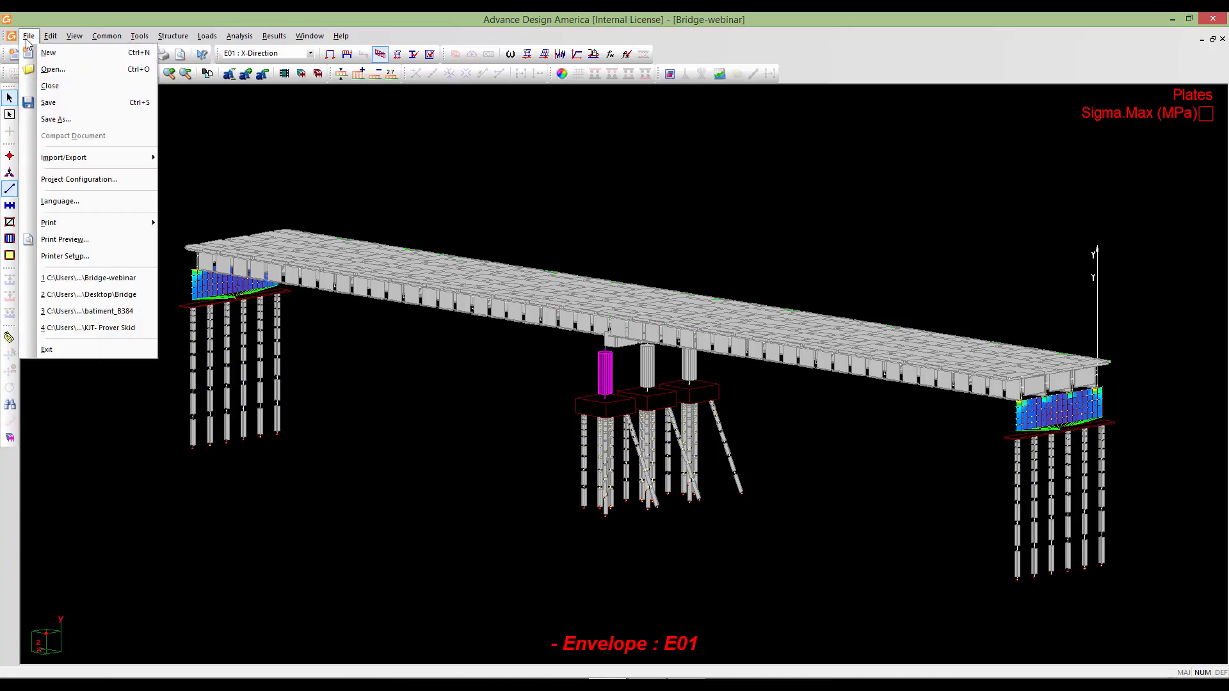
left_click(73, 182)
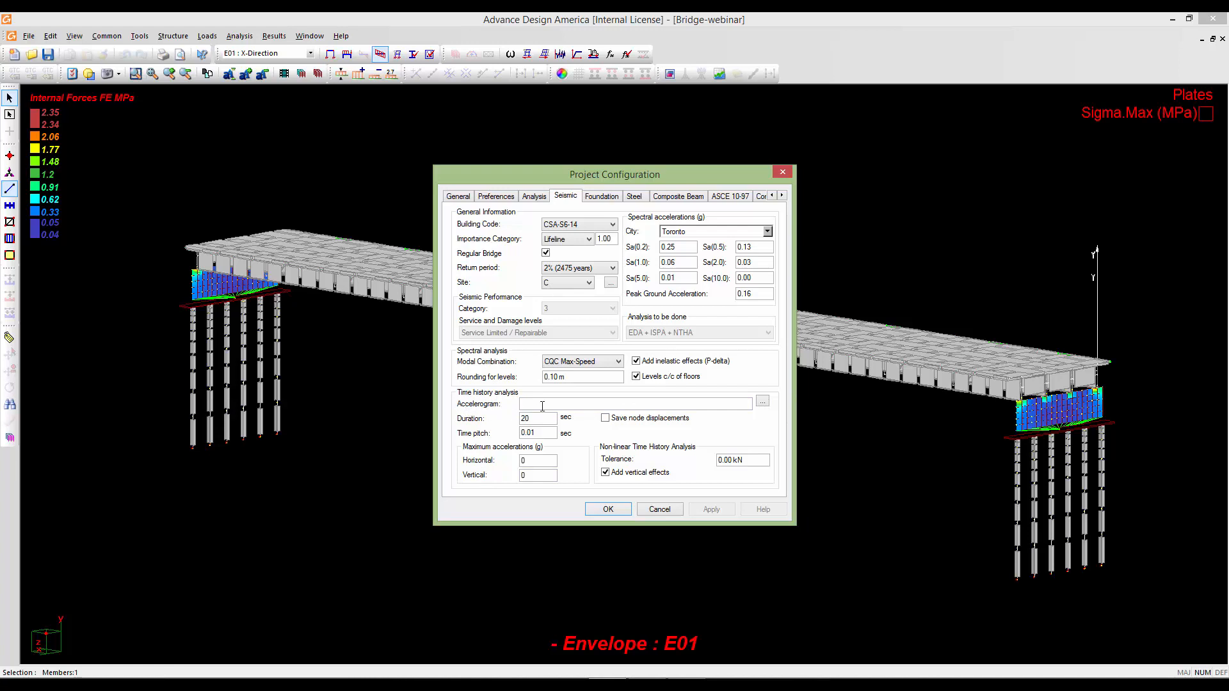
left_click(763, 403)
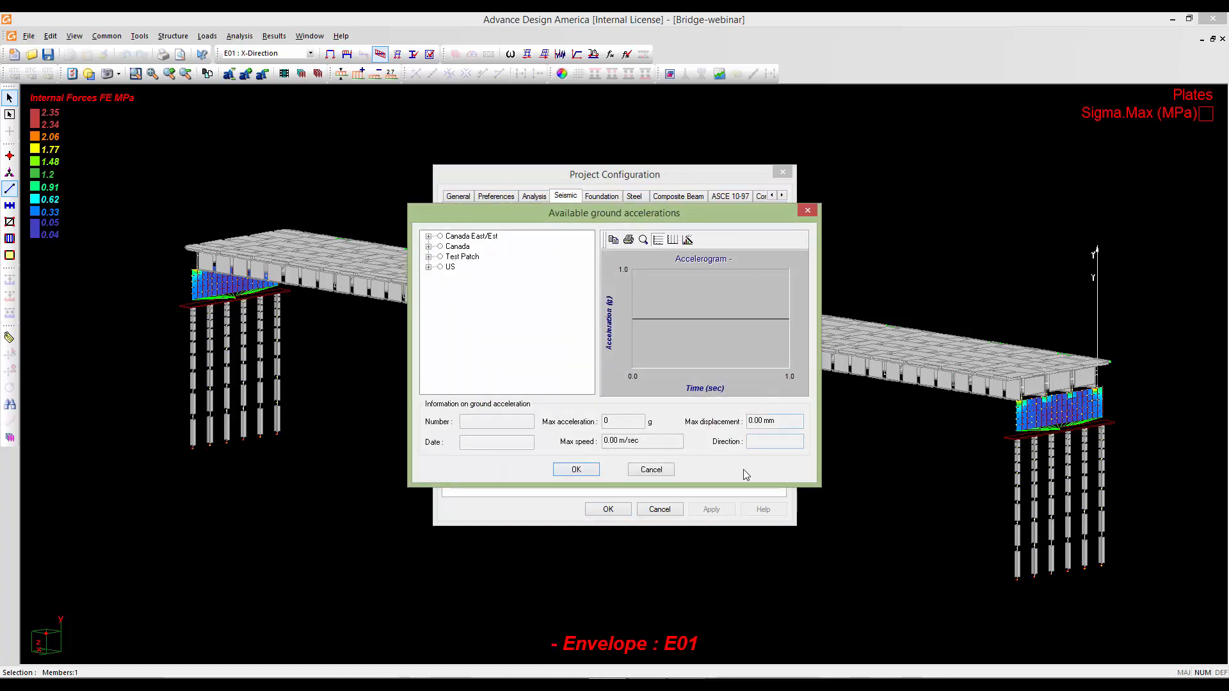
left_click_drag(503, 213, 523, 220)
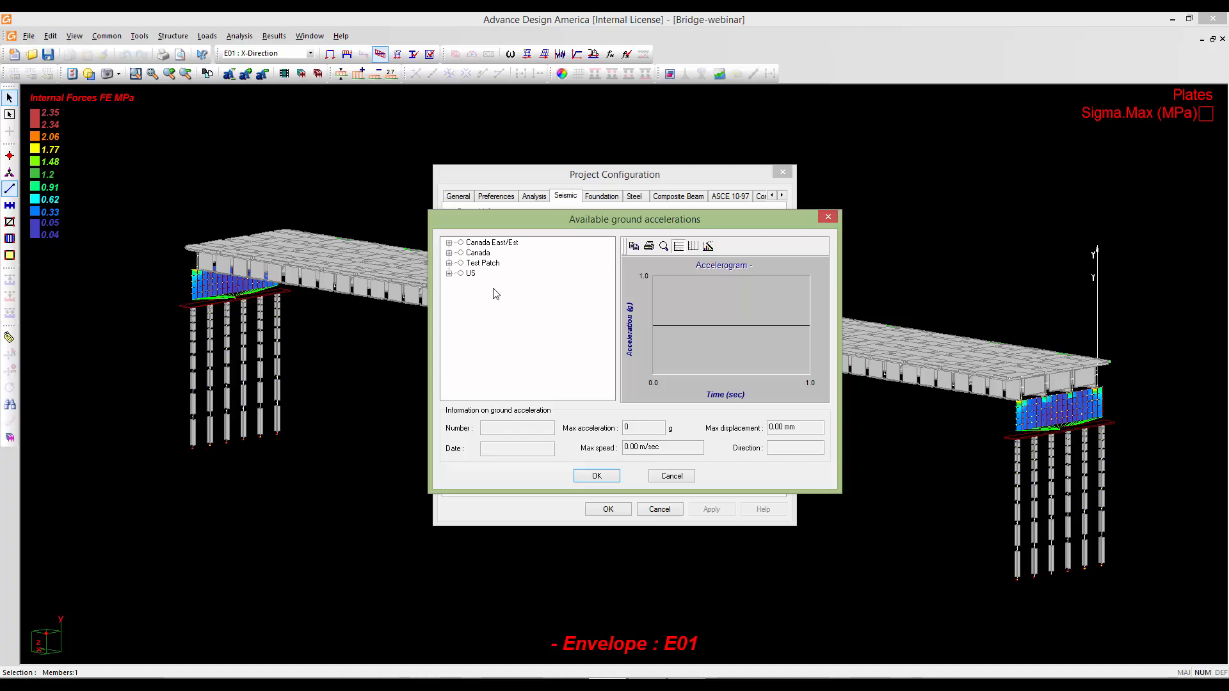
left_click(449, 274)
left_click(461, 283)
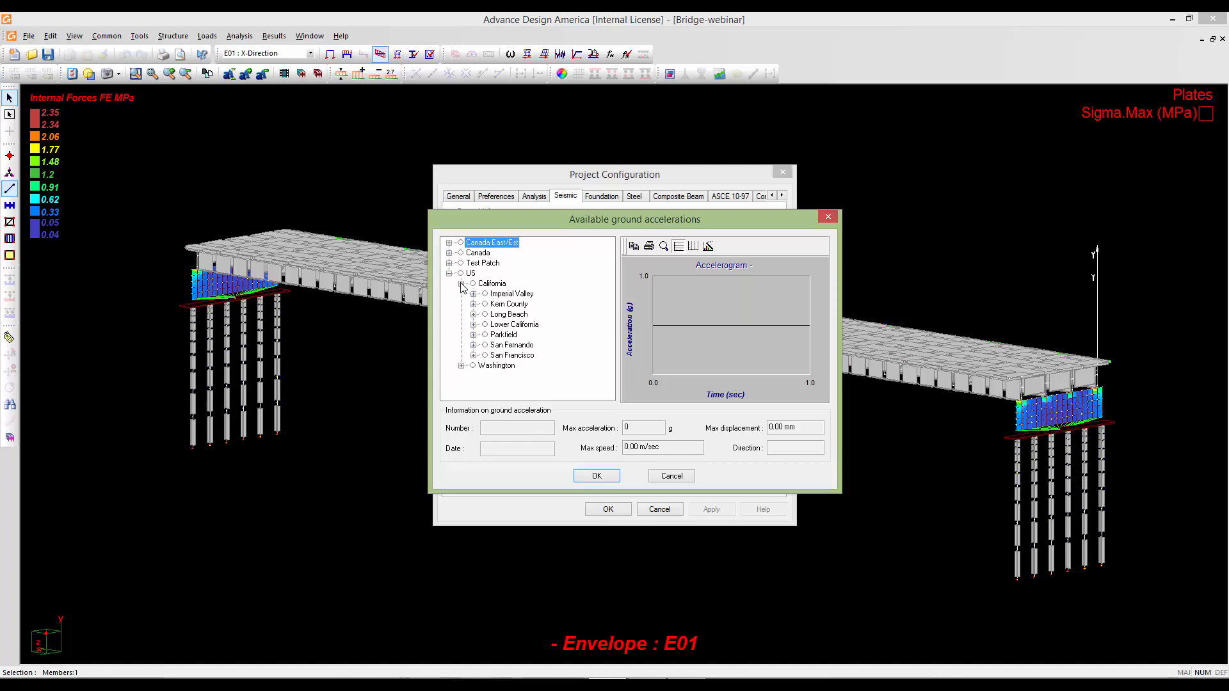
left_click(473, 294)
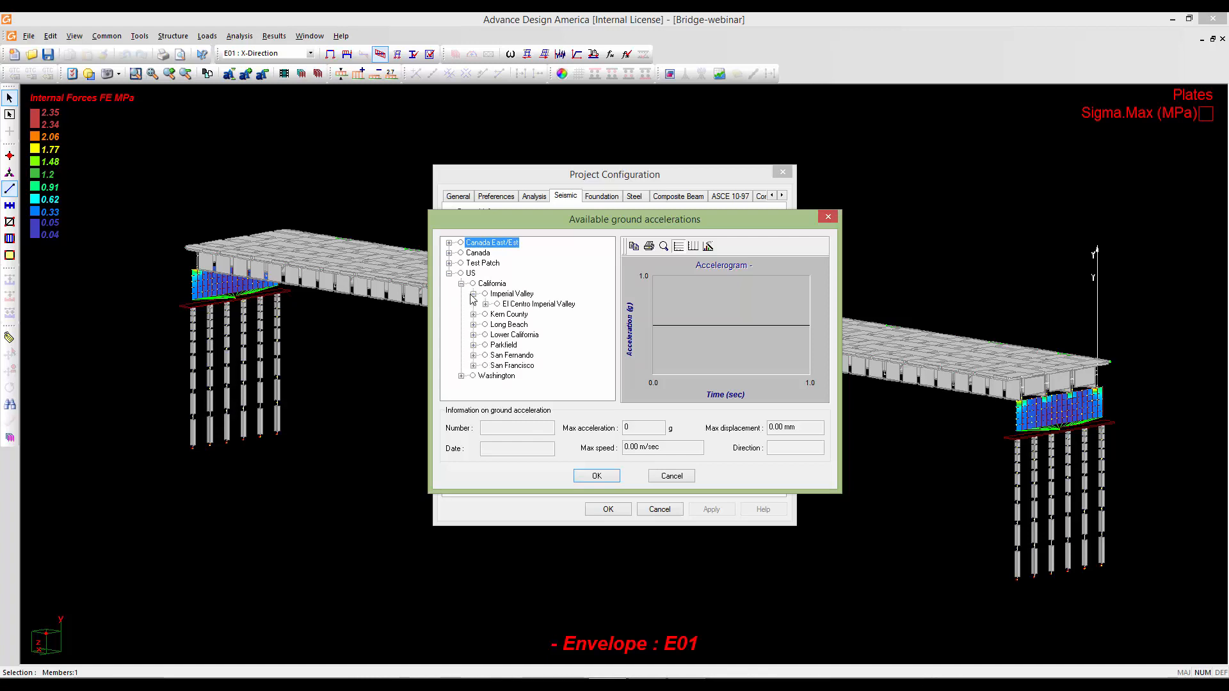
left_click(485, 304)
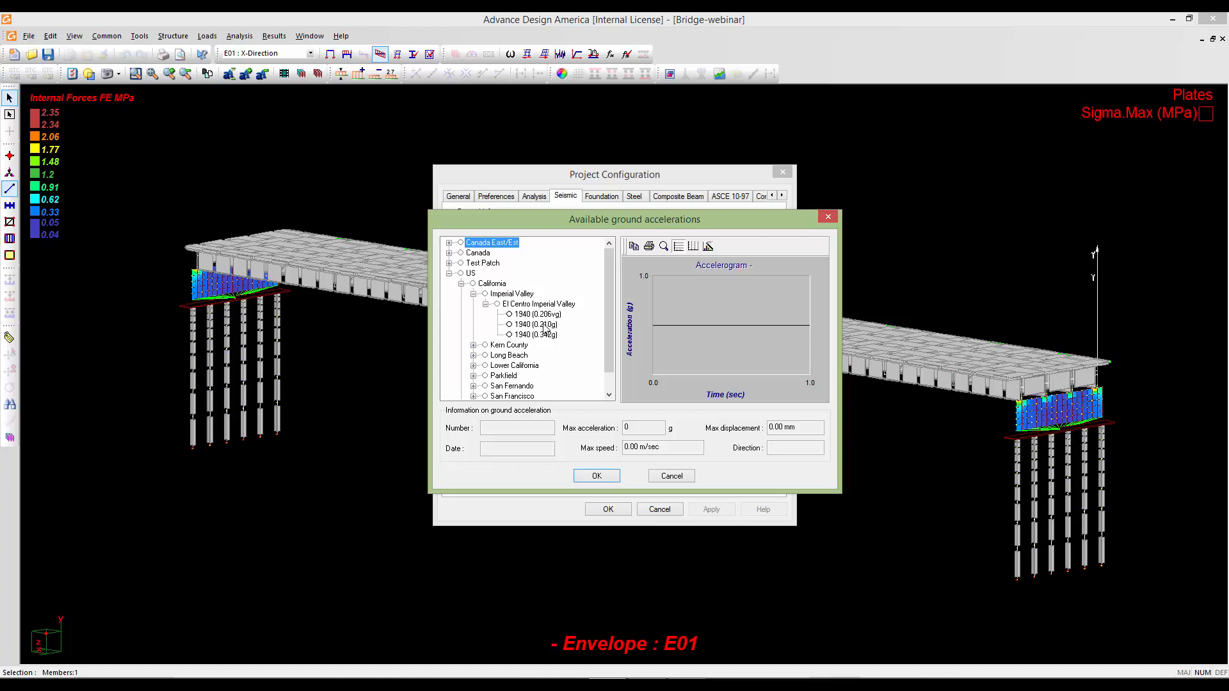
left_click(511, 325)
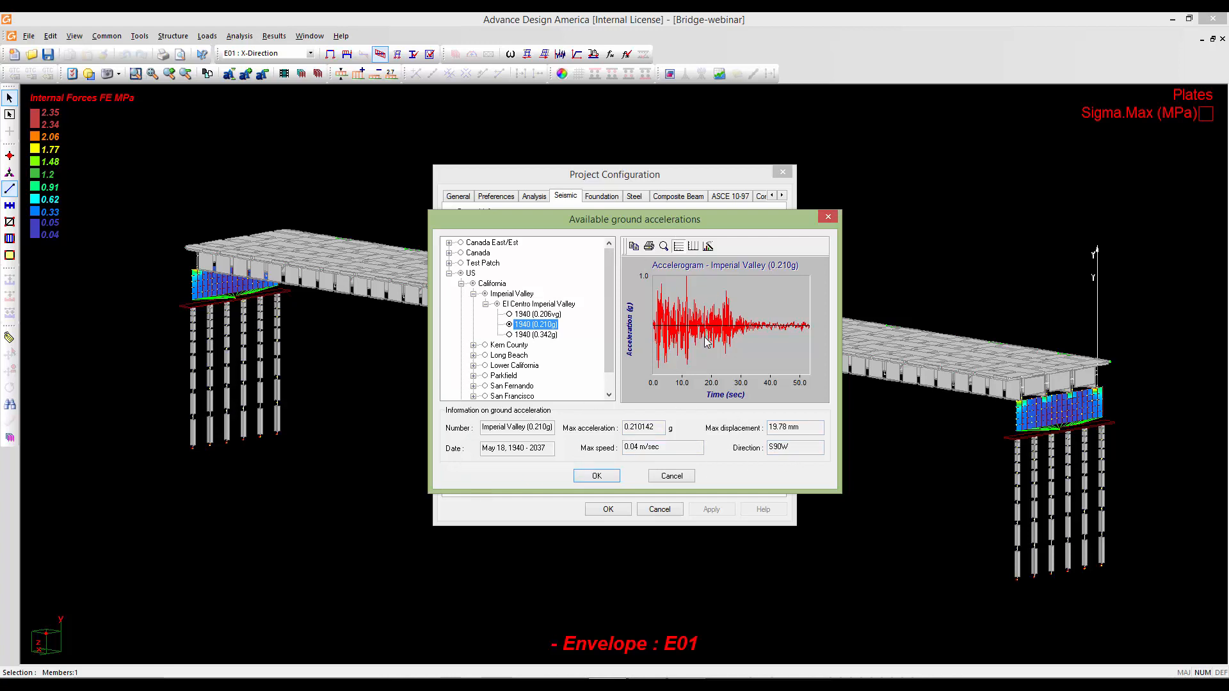
left_click(590, 478)
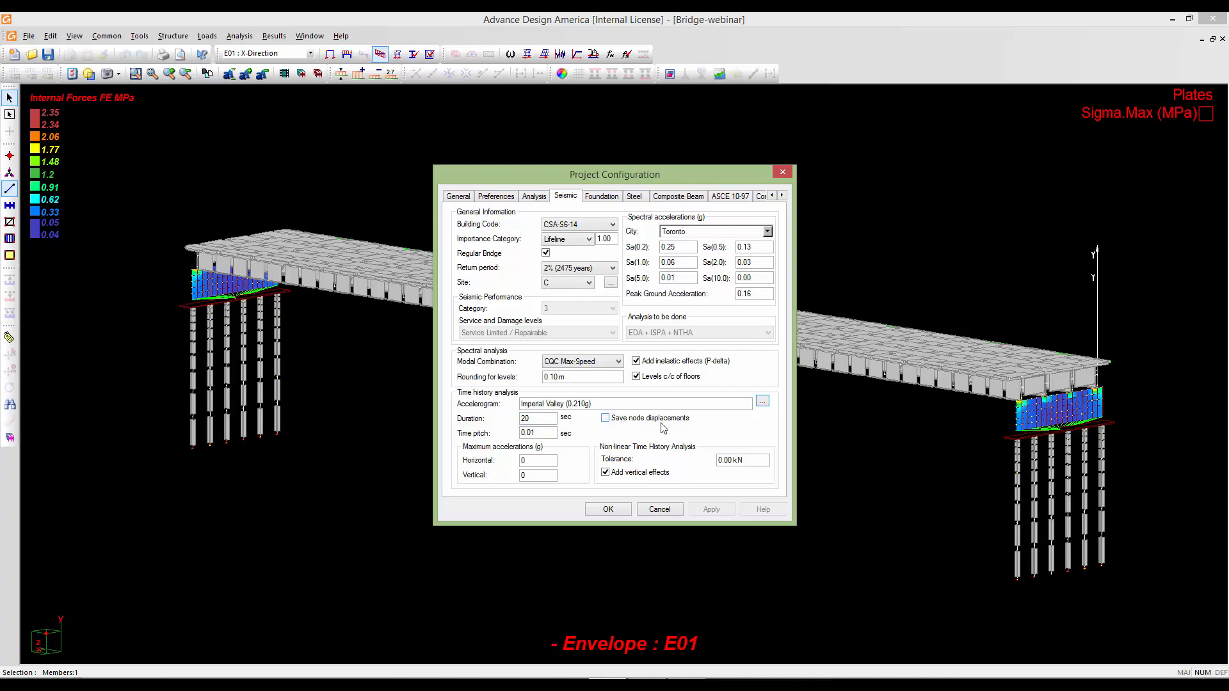
Enable saving node displacements, set the maximum horizontal acceleration to 0.2 g and accept the project configuration.
left_click(605, 418)
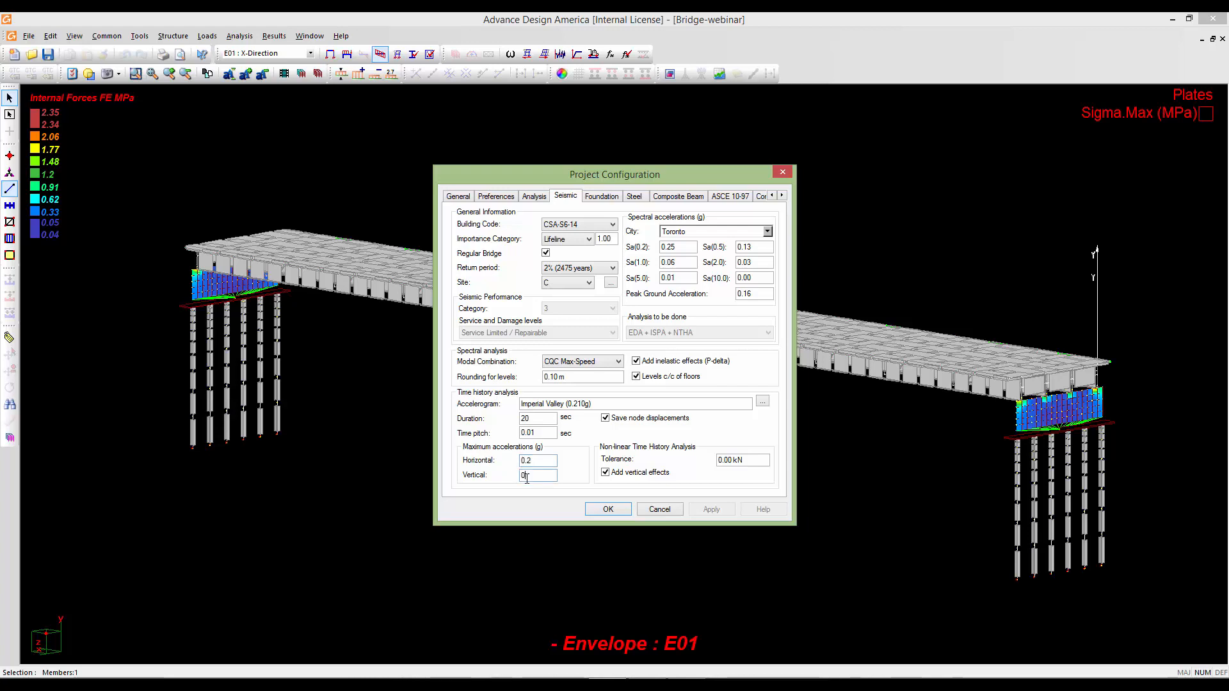
type("0.2")
left_click(606, 510)
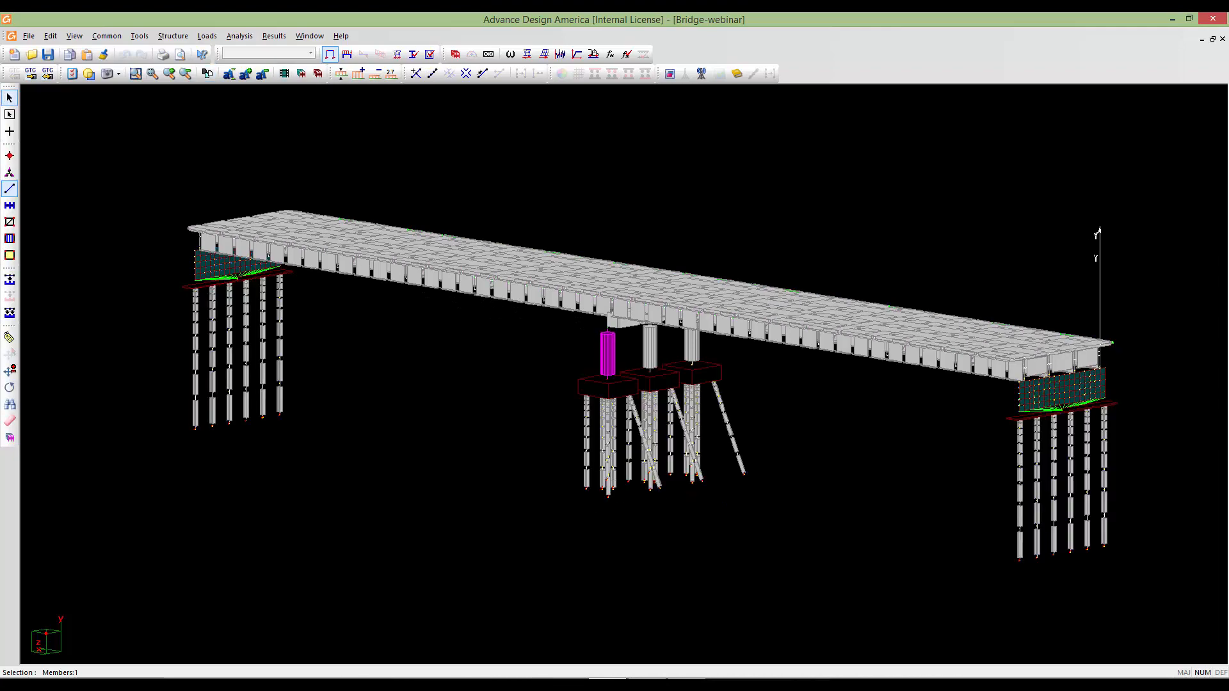
Switch to node selection and select the node at the near end of the pier cap beam above the outer column.
middle_click_drag(662, 493, 578, 459)
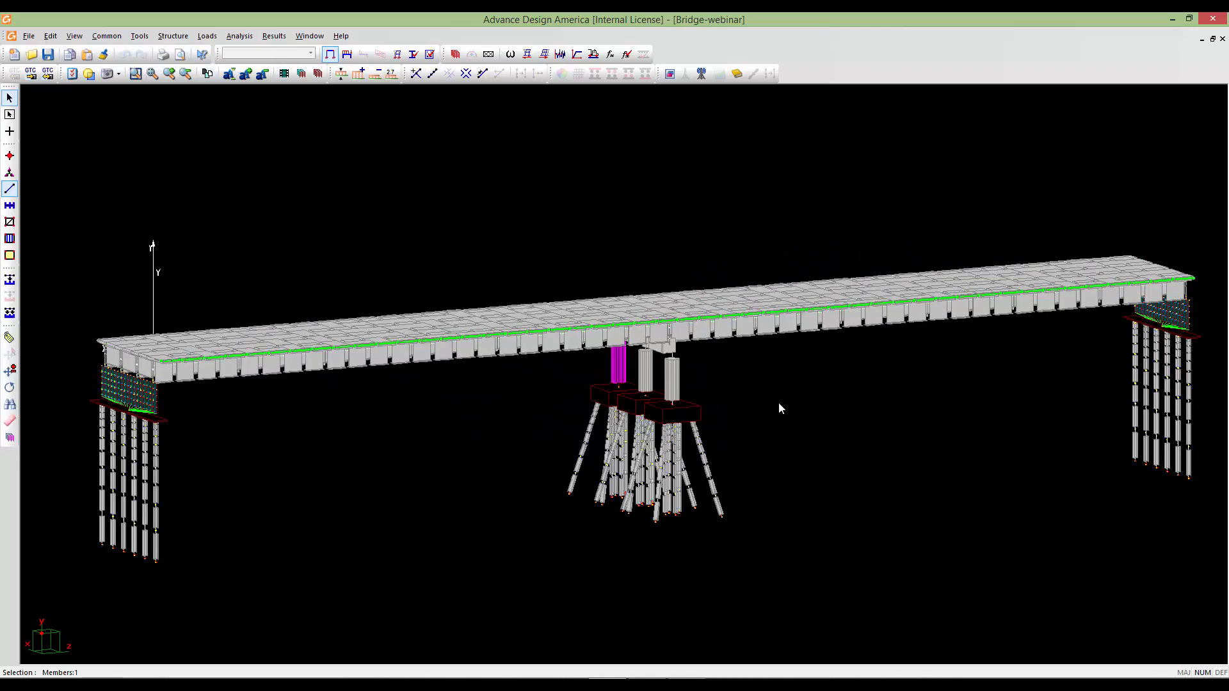
scroll(778, 402, "down", 2)
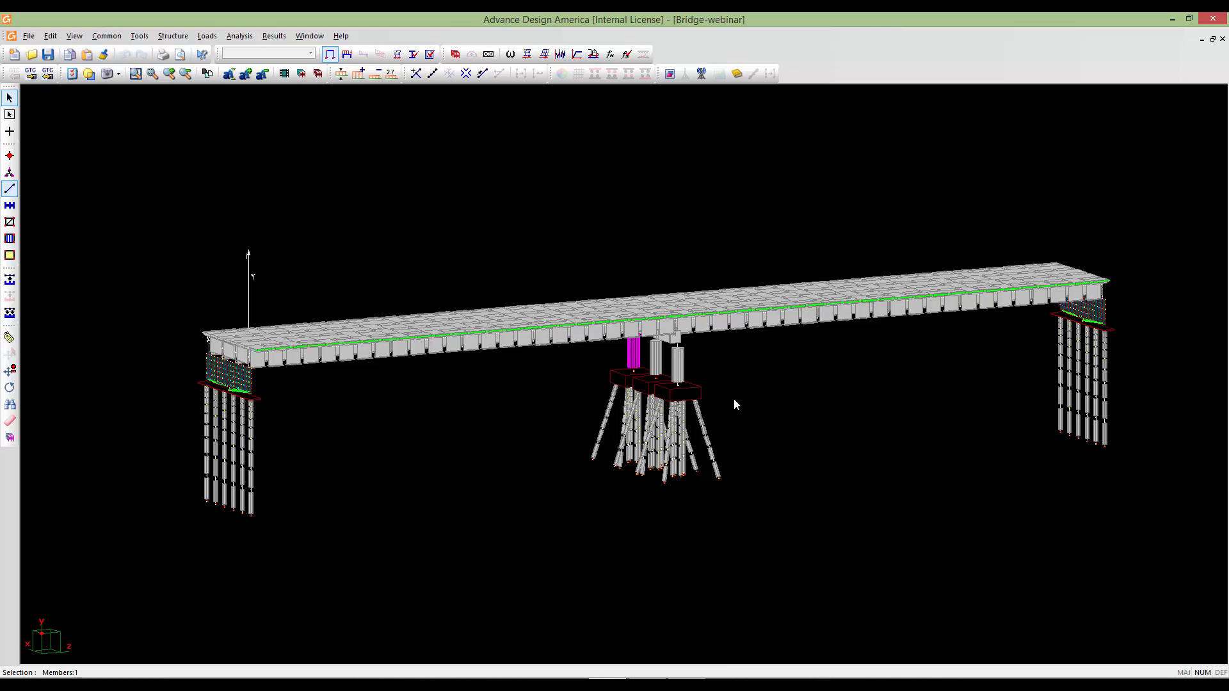
middle_click_drag(734, 398, 732, 369)
scroll(732, 369, "up", 1)
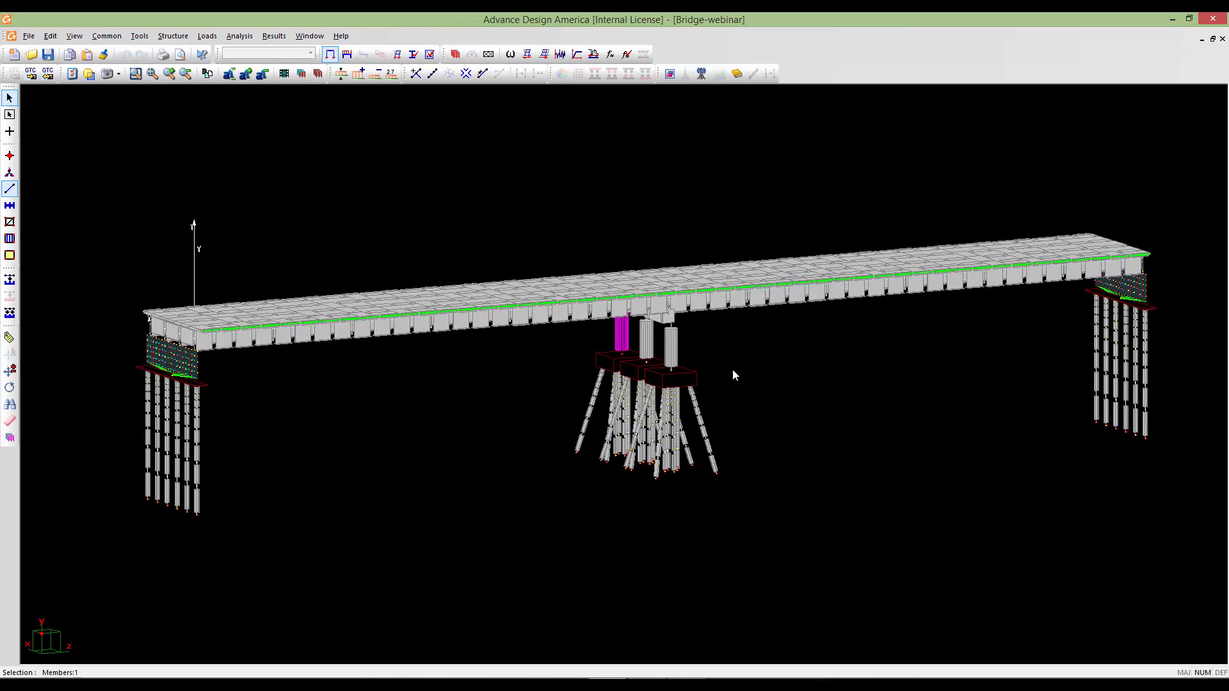
middle_click_drag(701, 347, 654, 363)
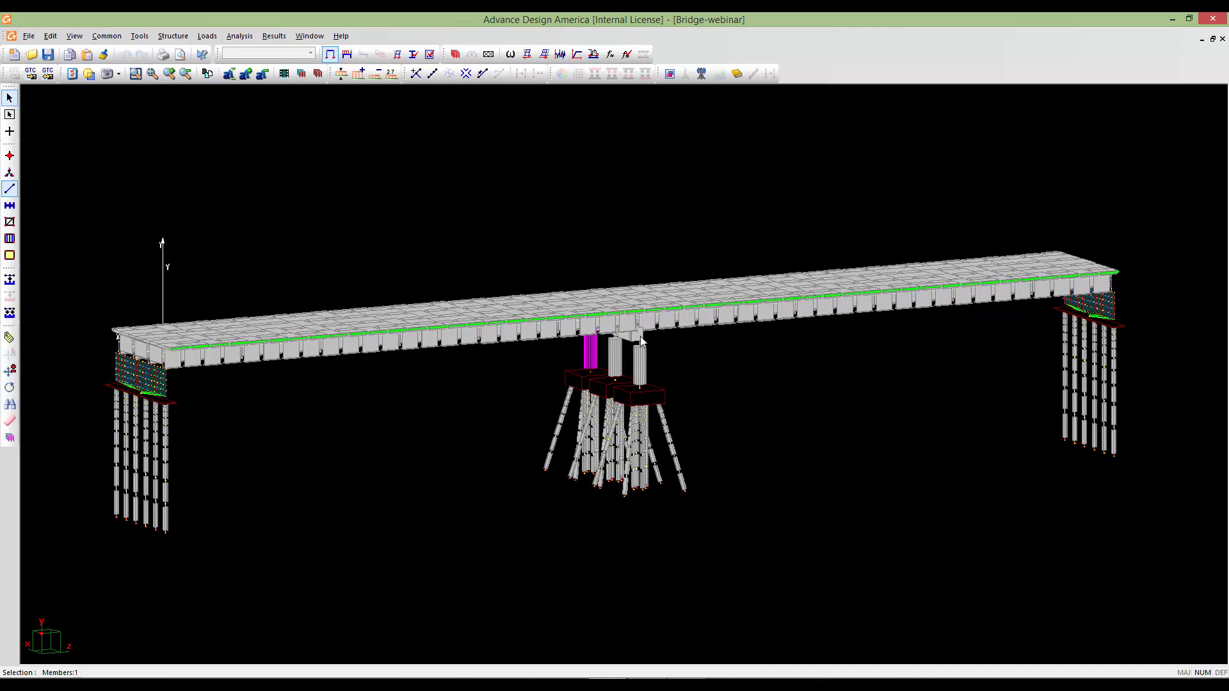
scroll(647, 339, "up", 1)
scroll(646, 334, "up", 1)
middle_click_drag(645, 335, 546, 367)
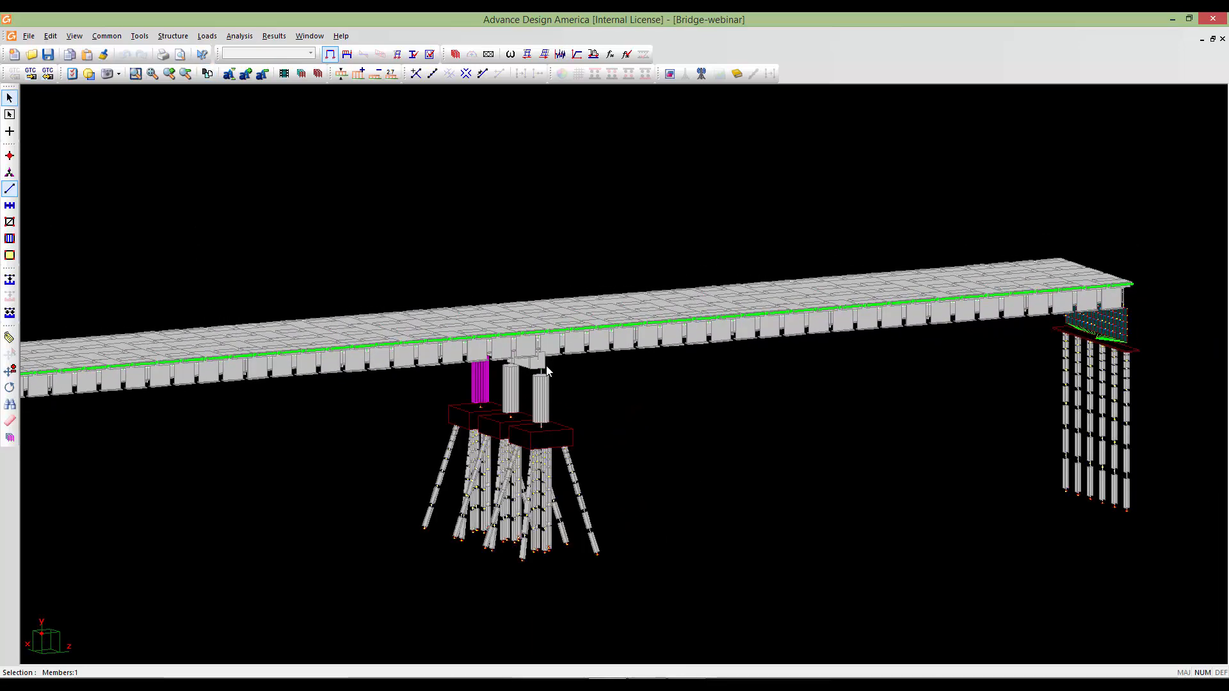
scroll(546, 367, "up", 1)
scroll(547, 370, "up", 3)
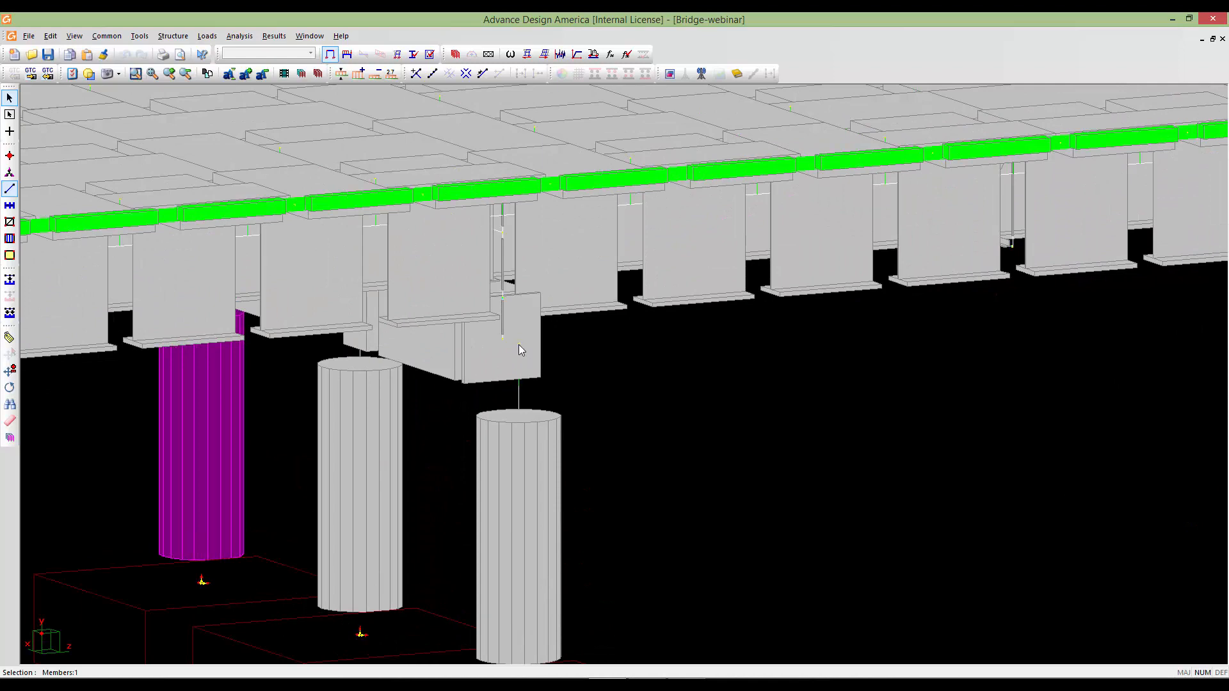
left_click(519, 345)
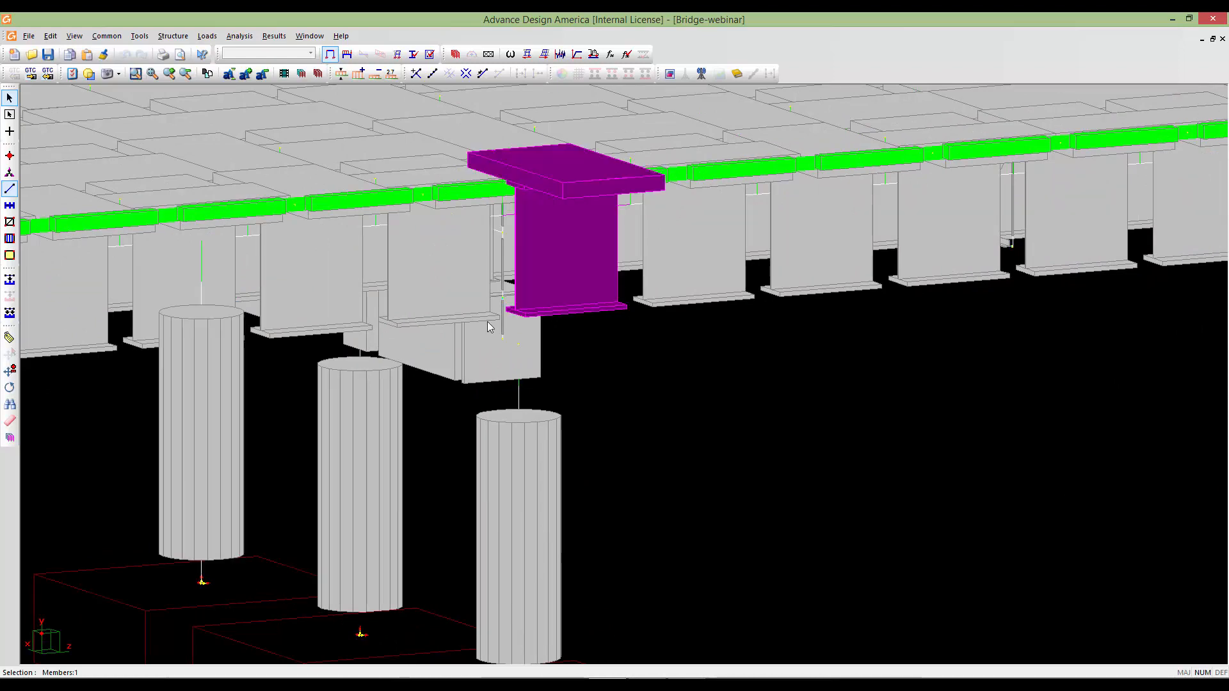
left_click(10, 156)
left_click(517, 346)
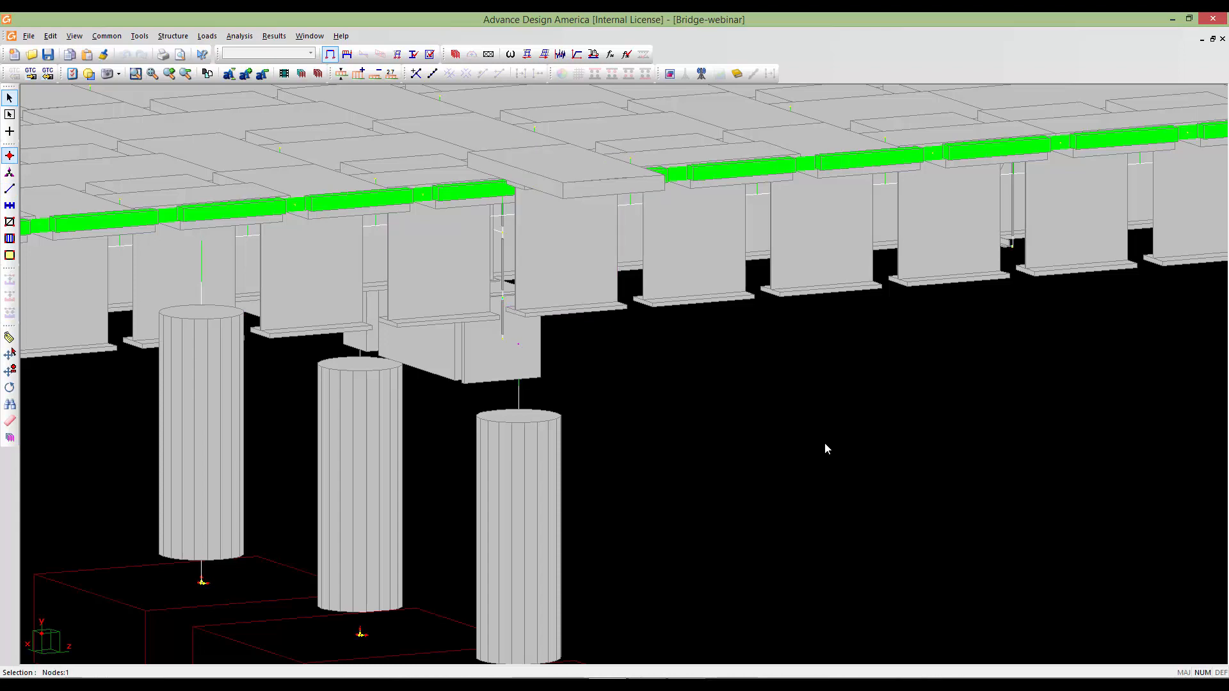
Add a deck node near the outer girder, in the span between the piers and the far abutment, to the node selection.
scroll(911, 443, "down", 2)
scroll(912, 443, "down", 3)
middle_click_drag(912, 443, 448, 428)
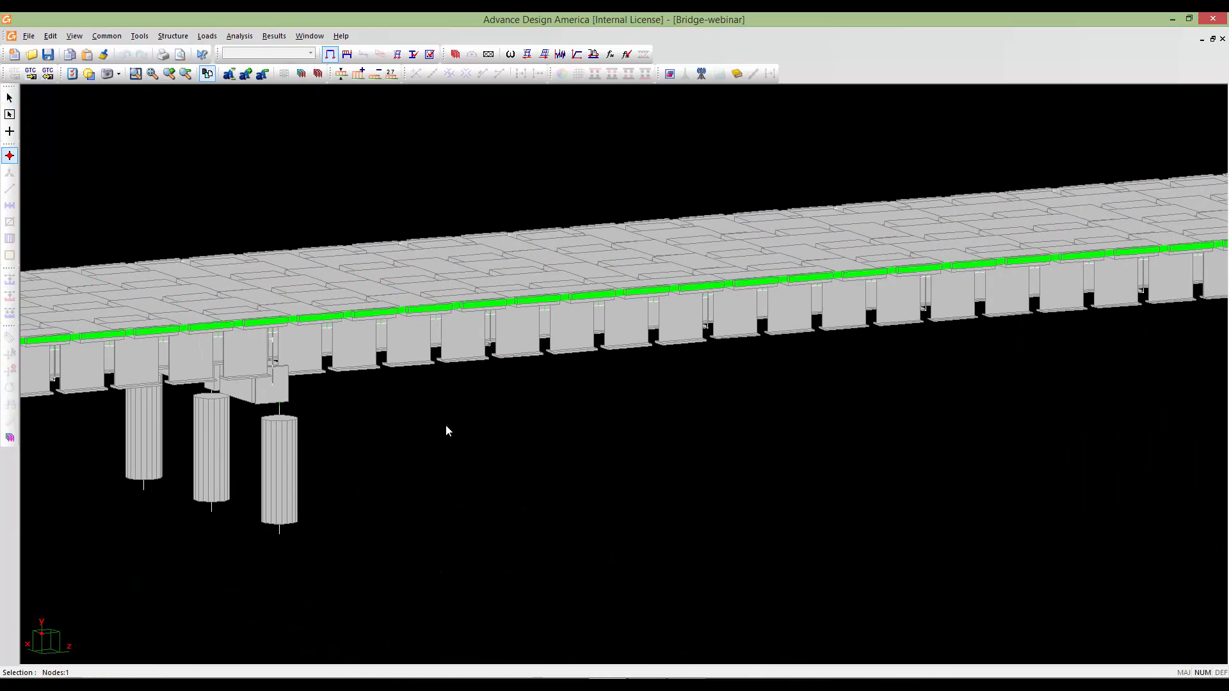
scroll(600, 403, "down", 1)
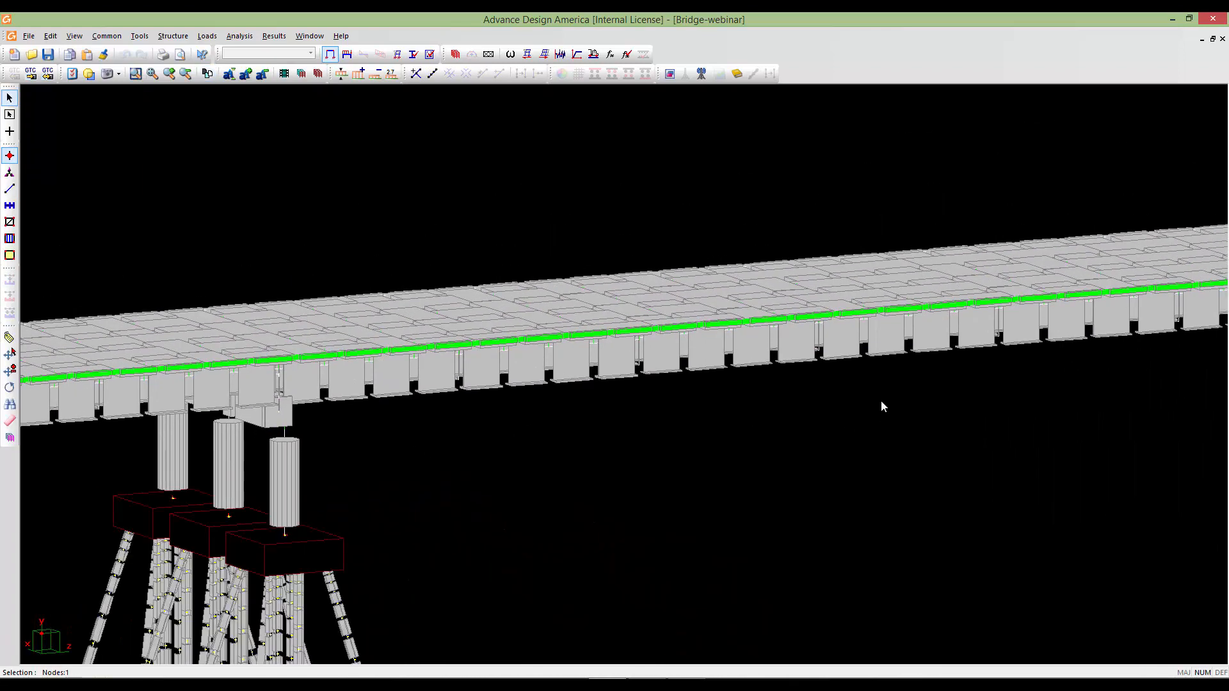
scroll(875, 314, "up", 3)
scroll(873, 314, "up", 4)
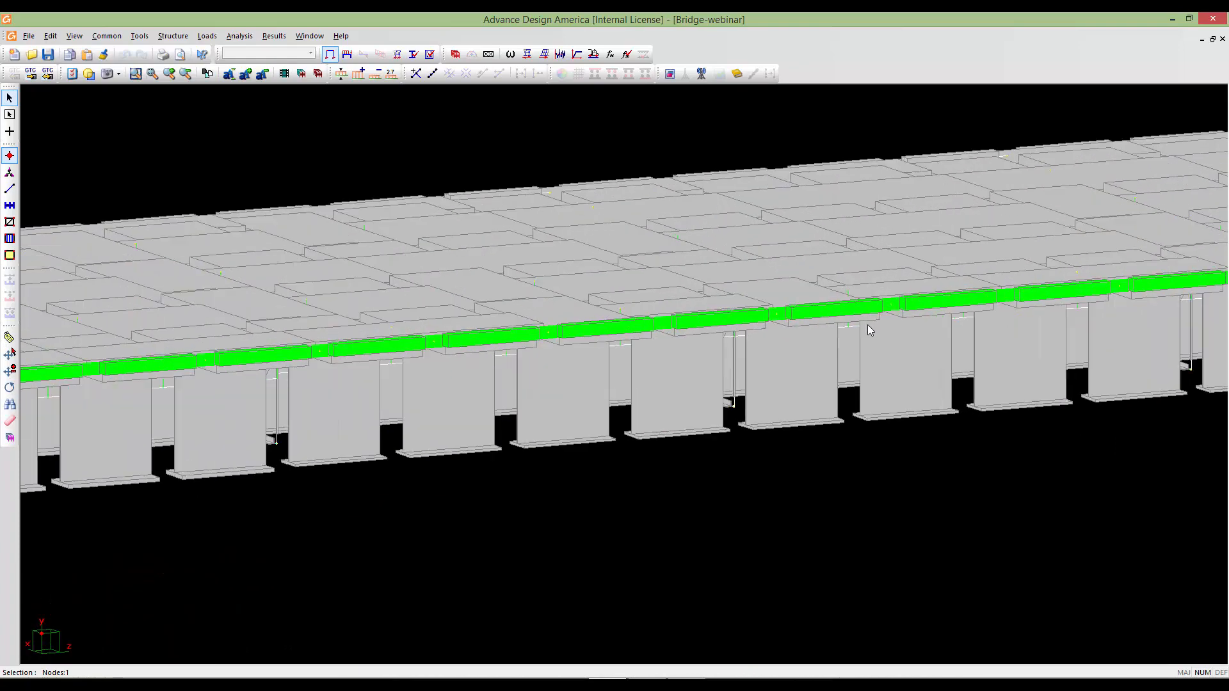
scroll(867, 325, "down", 6)
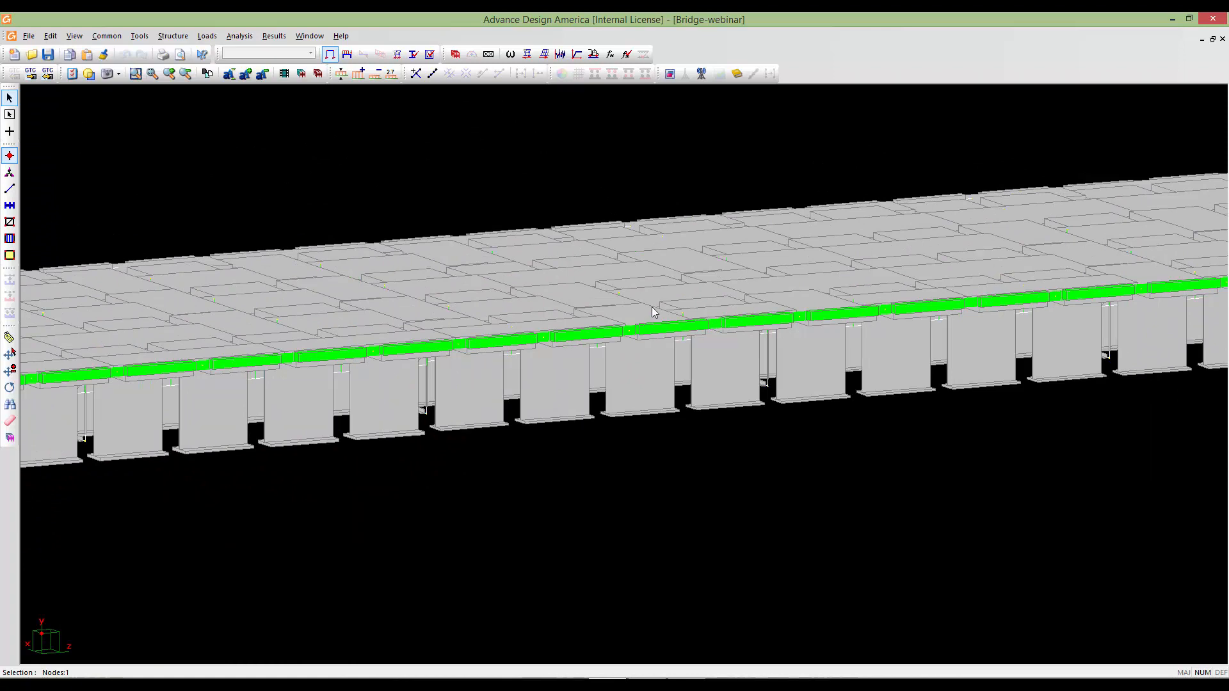
scroll(683, 316, "up", 2)
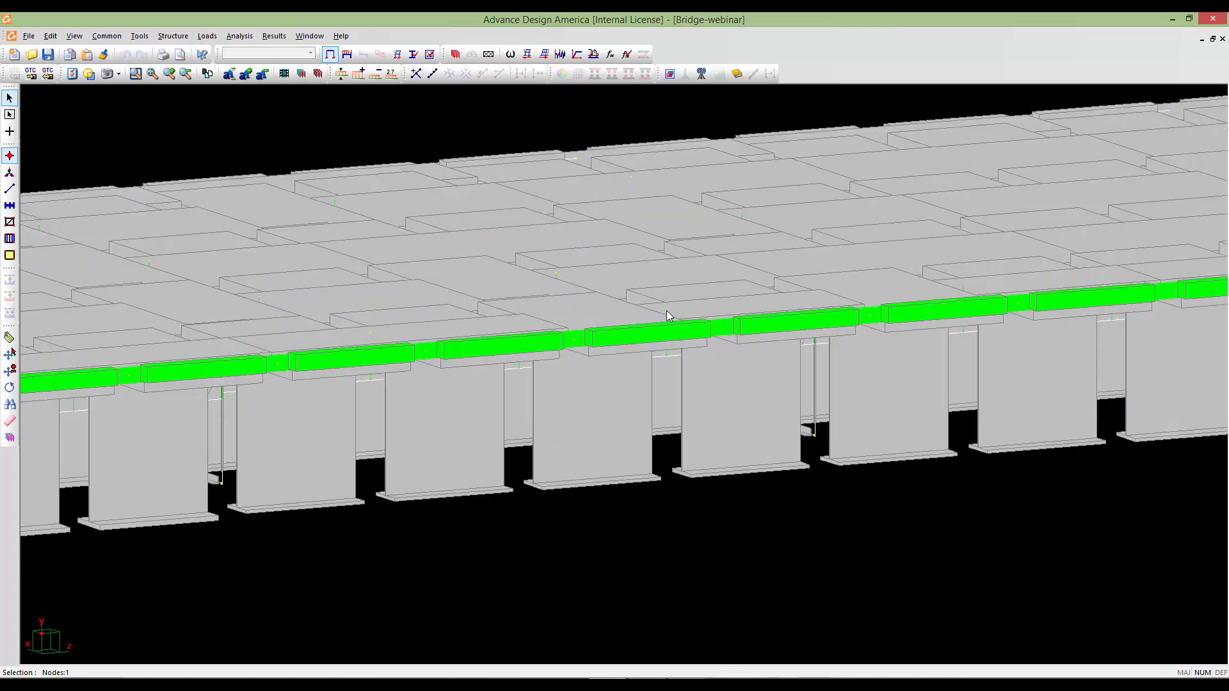
left_click(667, 310)
Save the two selected nodes as a named selection called Time-hstory.
scroll(474, 545, "down", 4)
middle_click_drag(474, 544, 703, 368)
scroll(683, 439, "down", 2)
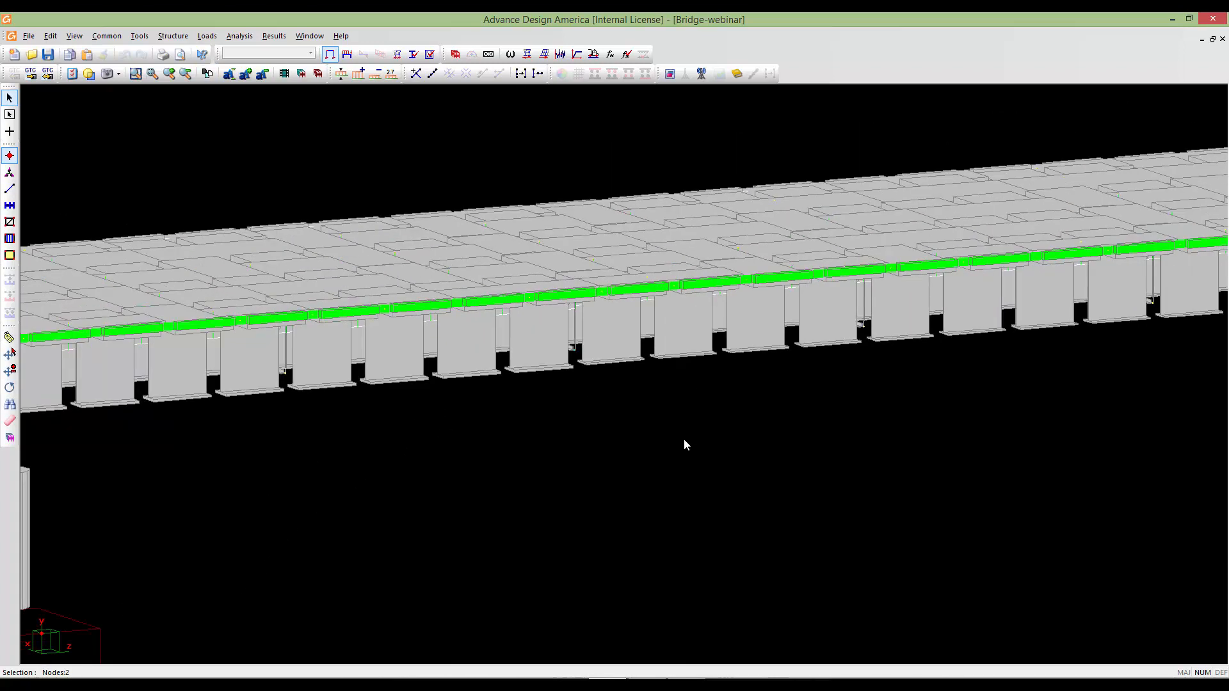
middle_click_drag(683, 445, 810, 480)
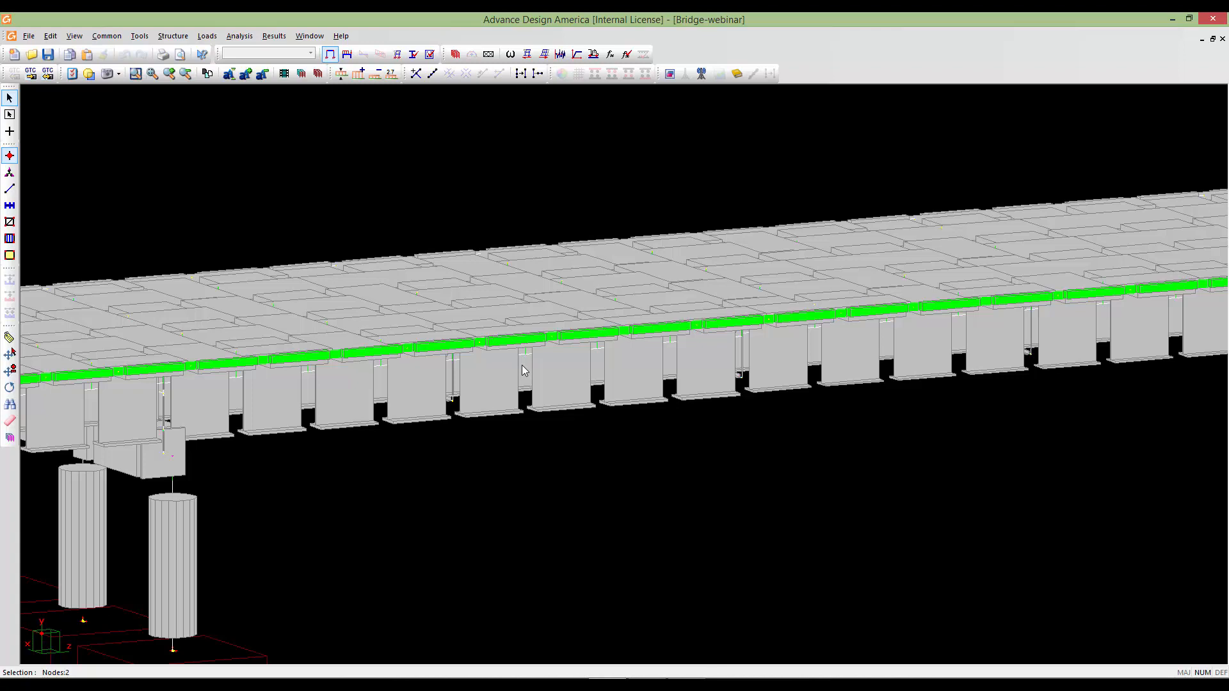
key("ctrl+g")
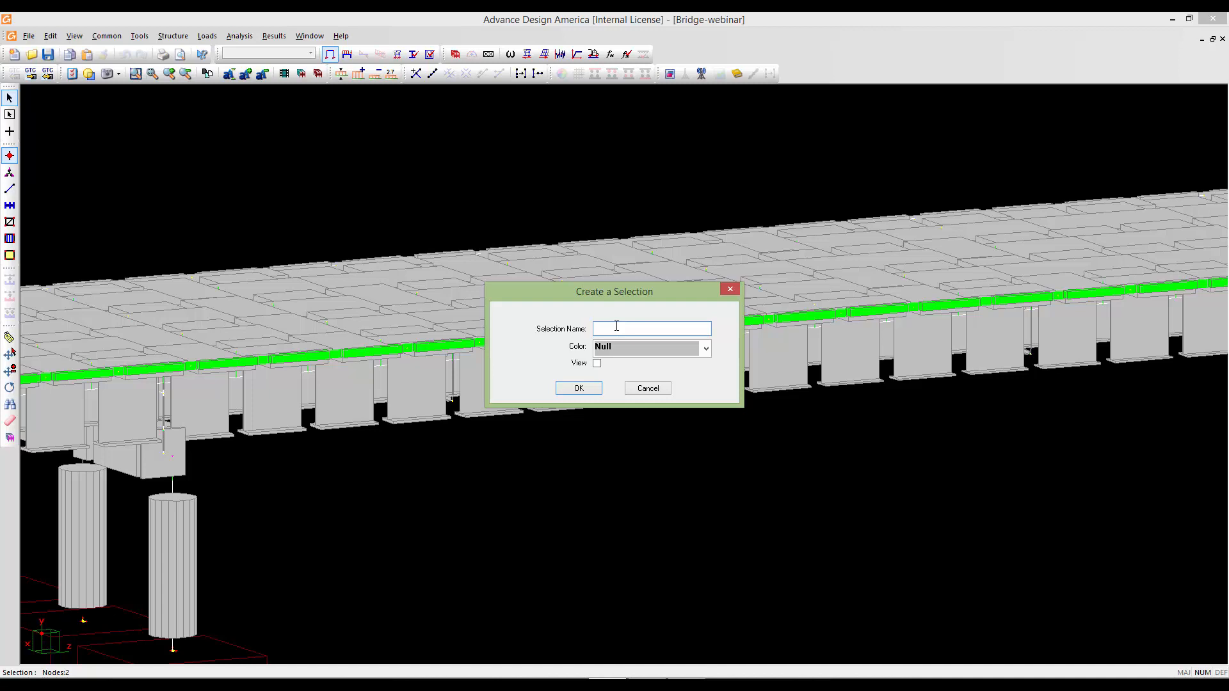
type("Time-hstory")
left_click(578, 388)
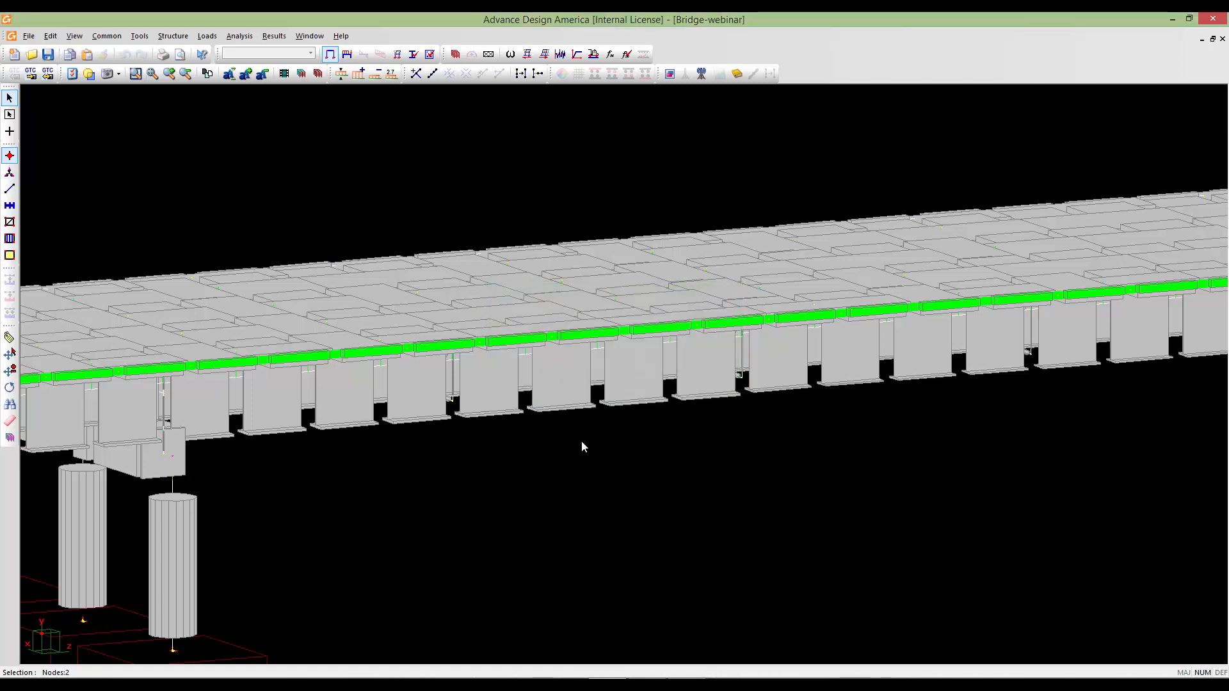
scroll(582, 443, "down", 2)
scroll(583, 443, "down", 8)
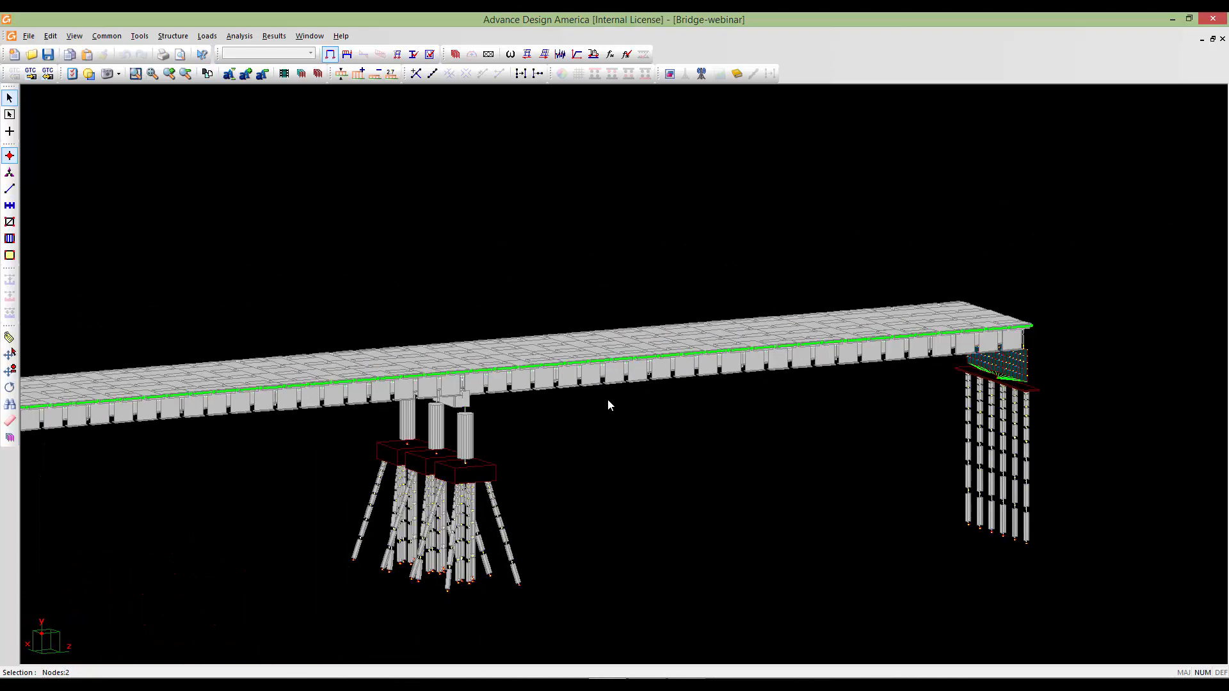
scroll(749, 363, "up", 4)
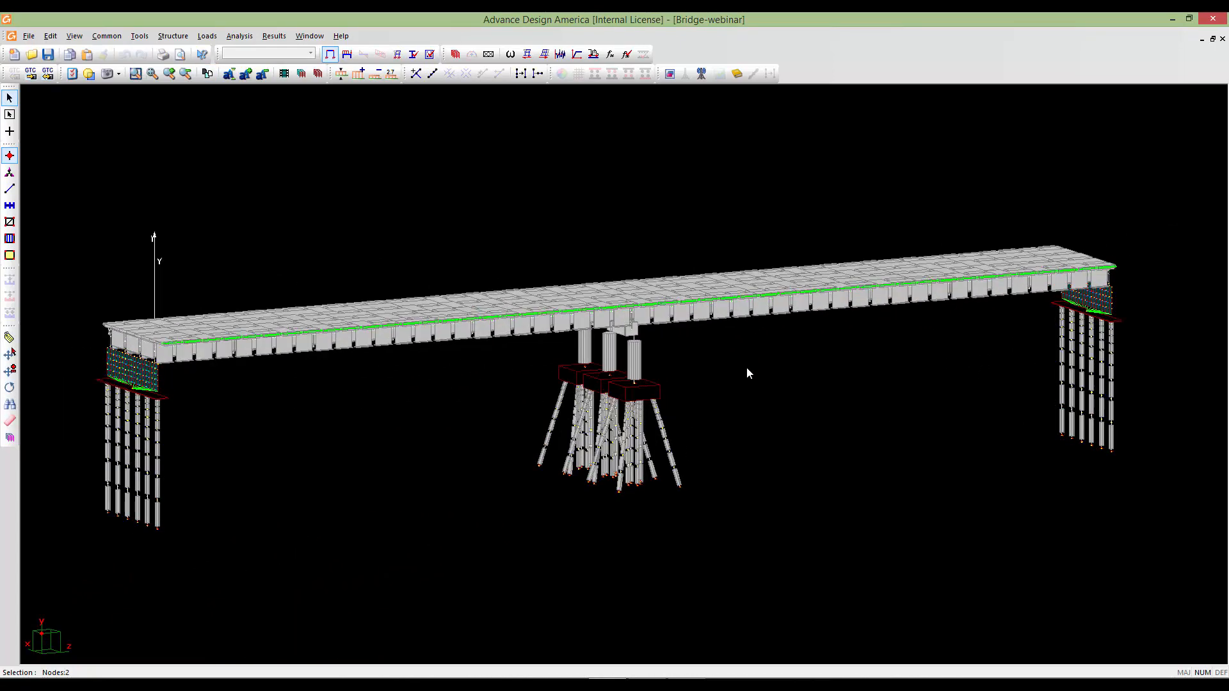
middle_click_drag(745, 372, 727, 406)
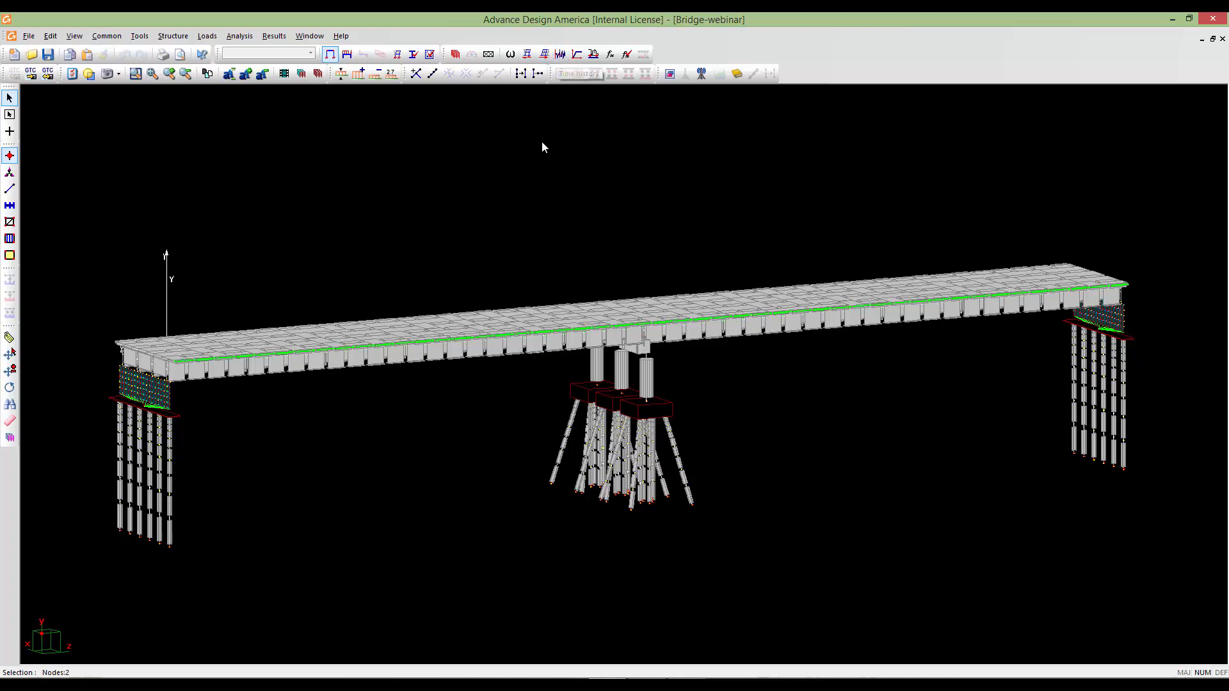
Run the modal analysis with the 10 requested modes, saving the project and accepting deletion of the spectral analysis results.
left_click(511, 55)
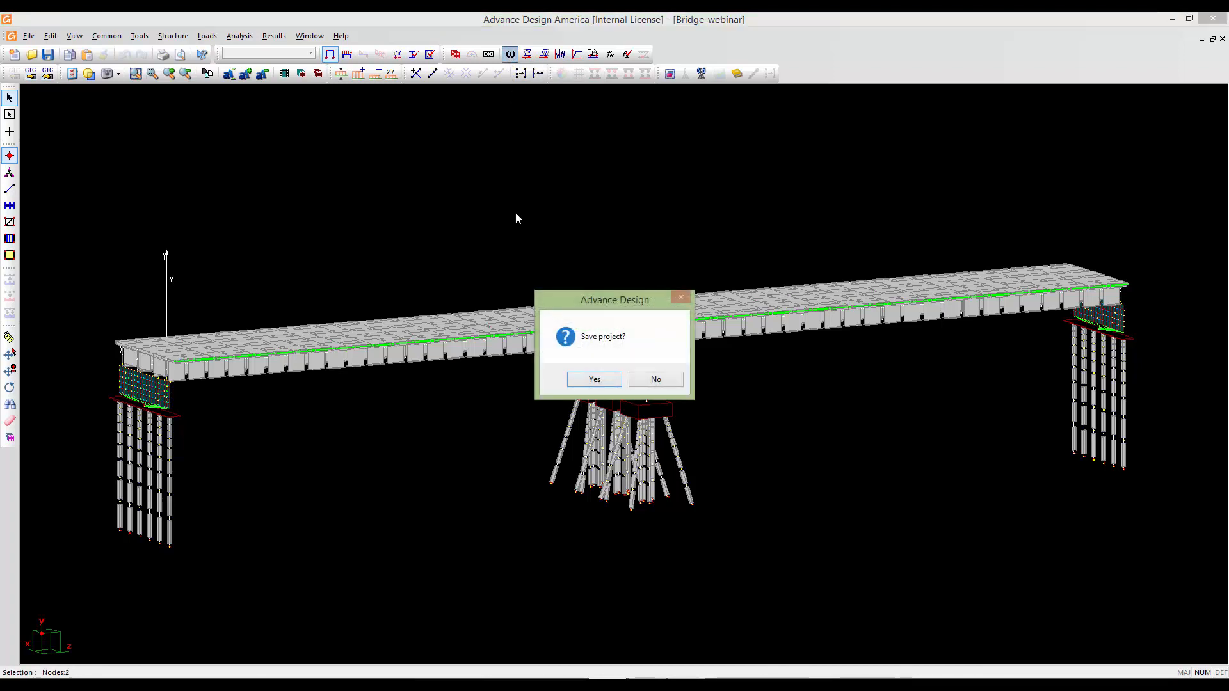
left_click(592, 380)
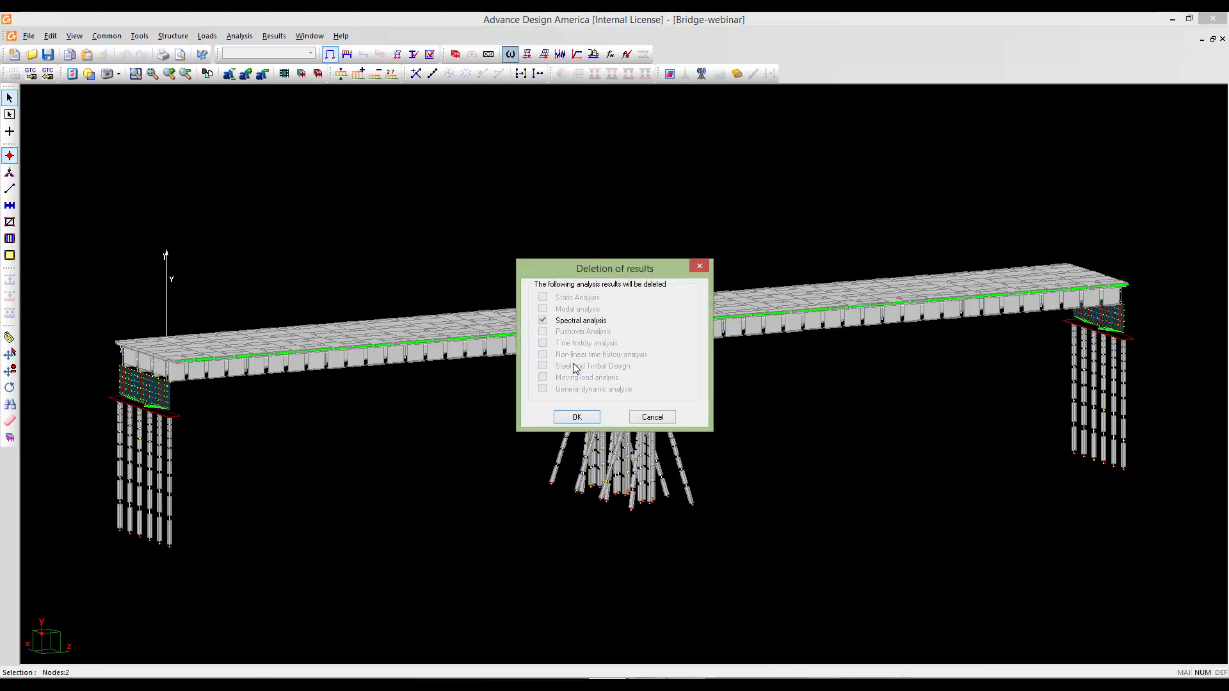
left_click(589, 419)
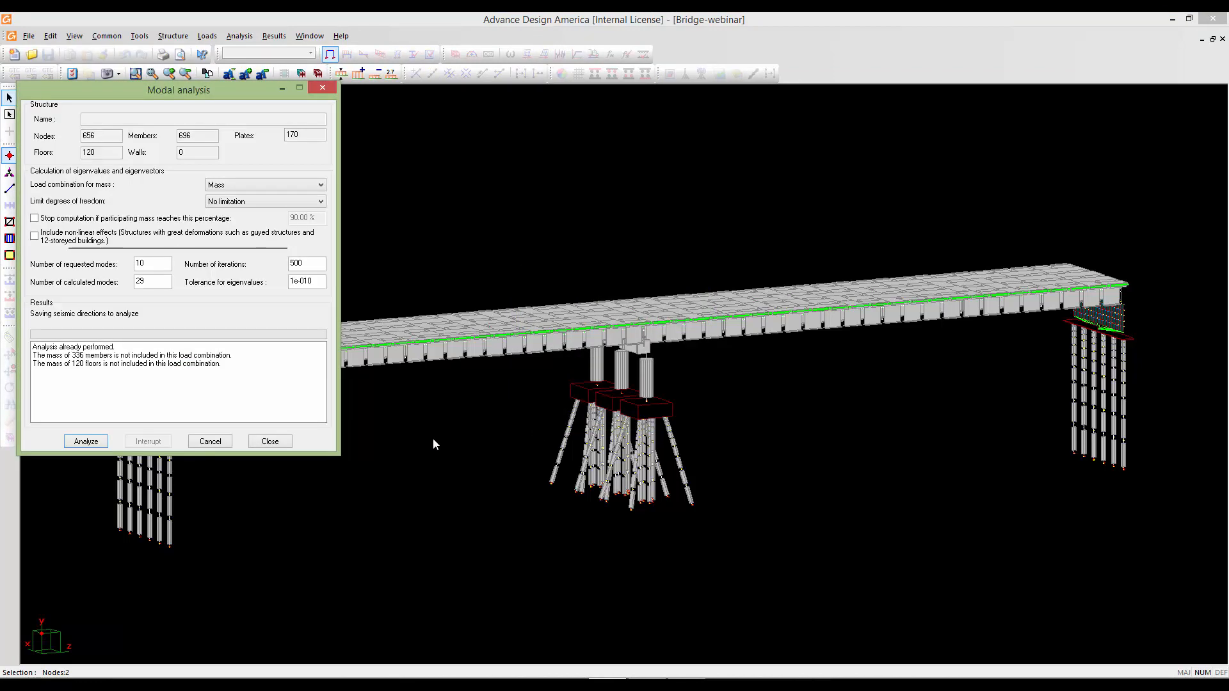
left_click(94, 441)
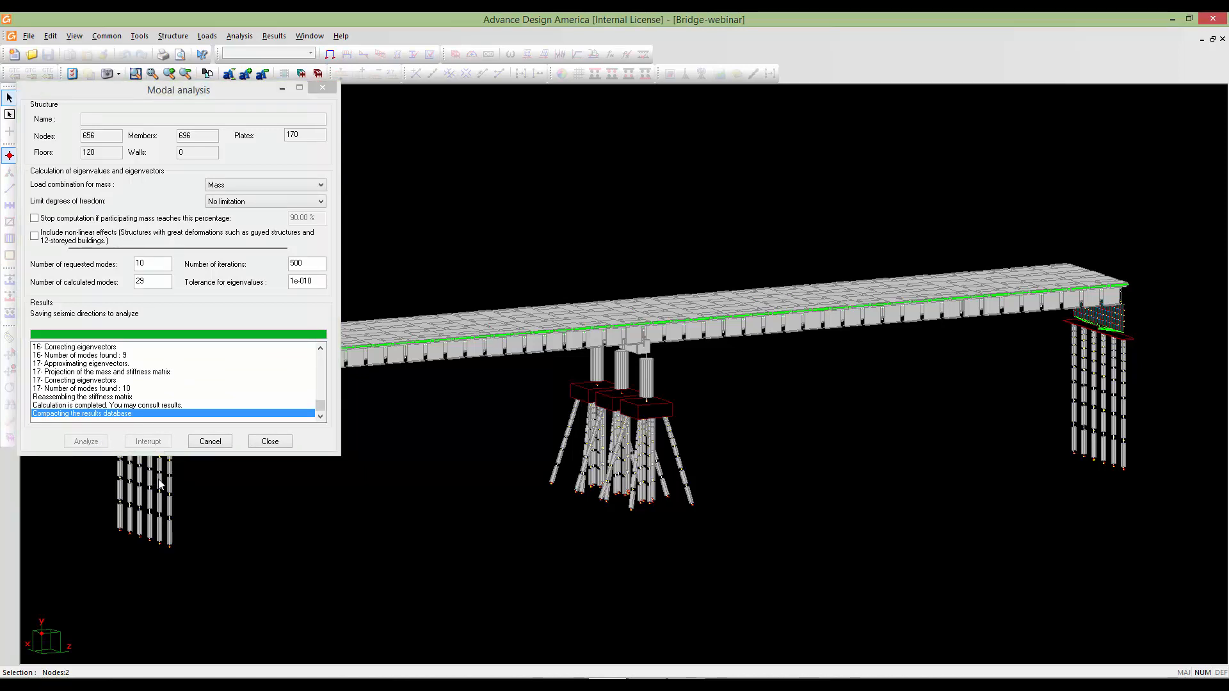
left_click(262, 442)
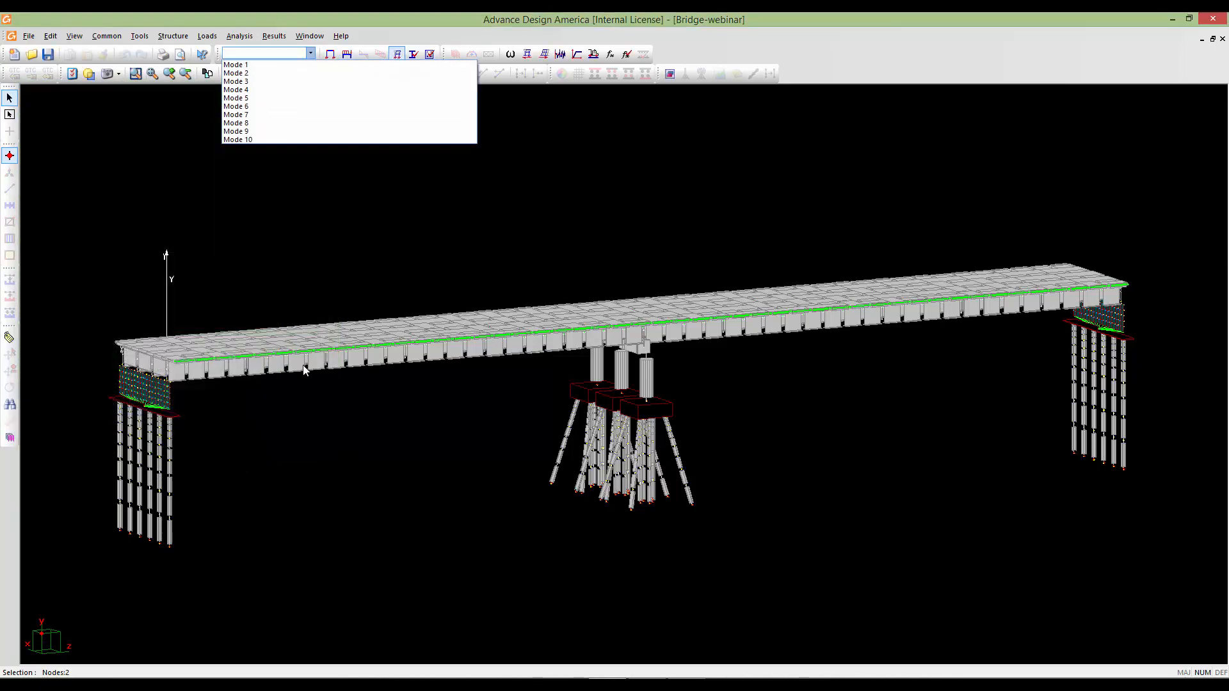
left_click(340, 219)
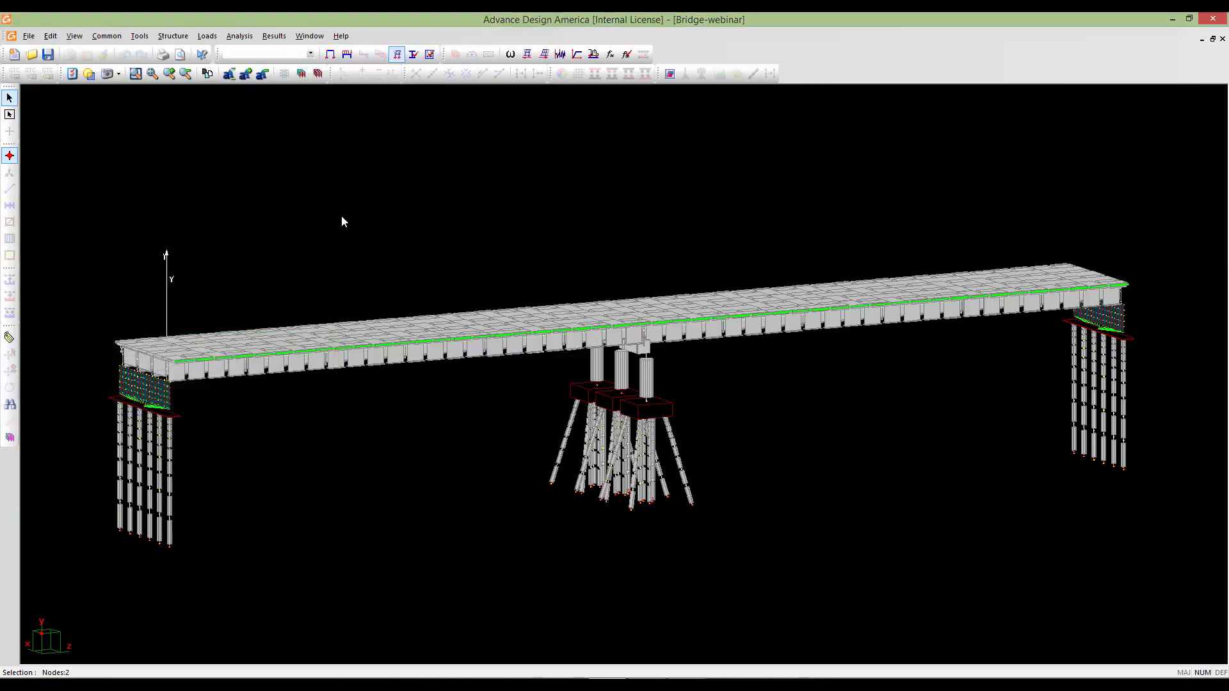
Run the spectral analysis of the bridge and close its dialog once the computation is complete.
left_click(528, 57)
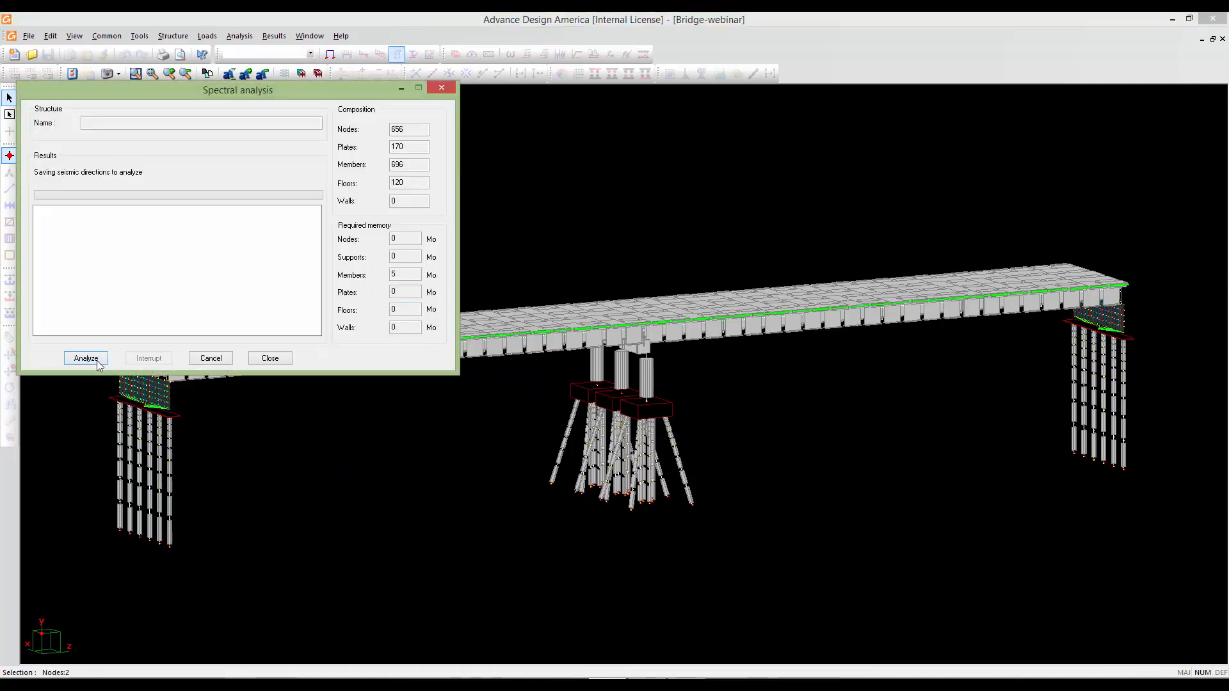
left_click(97, 360)
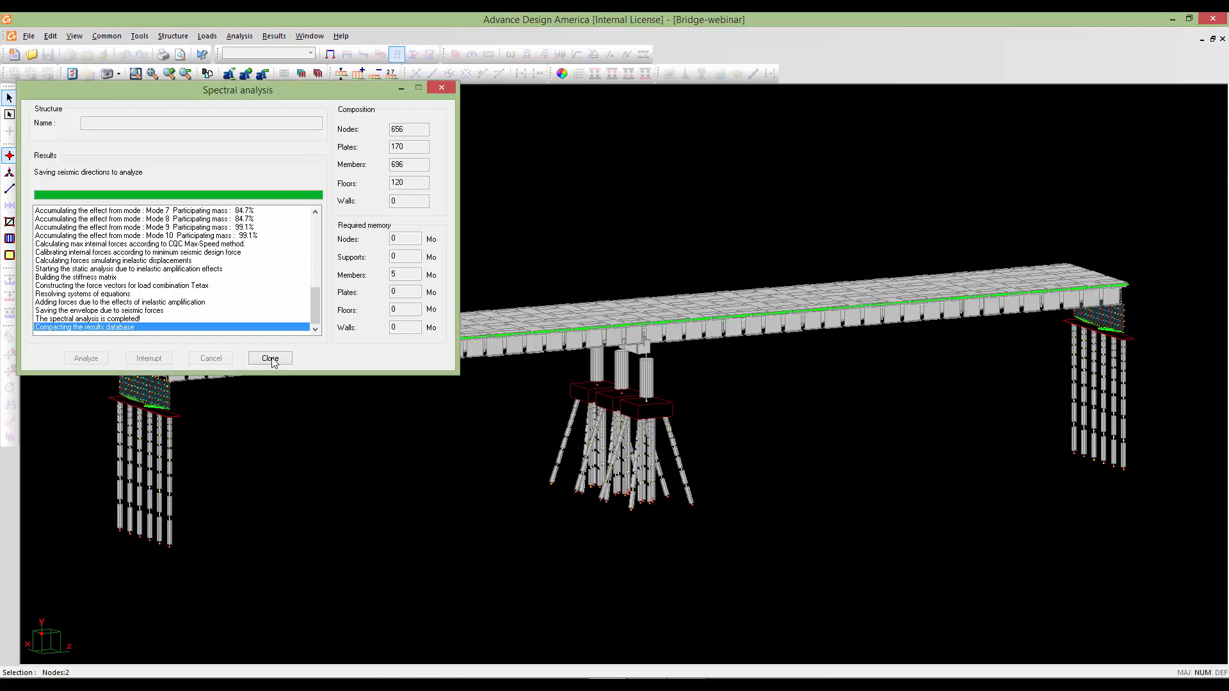
left_click(270, 359)
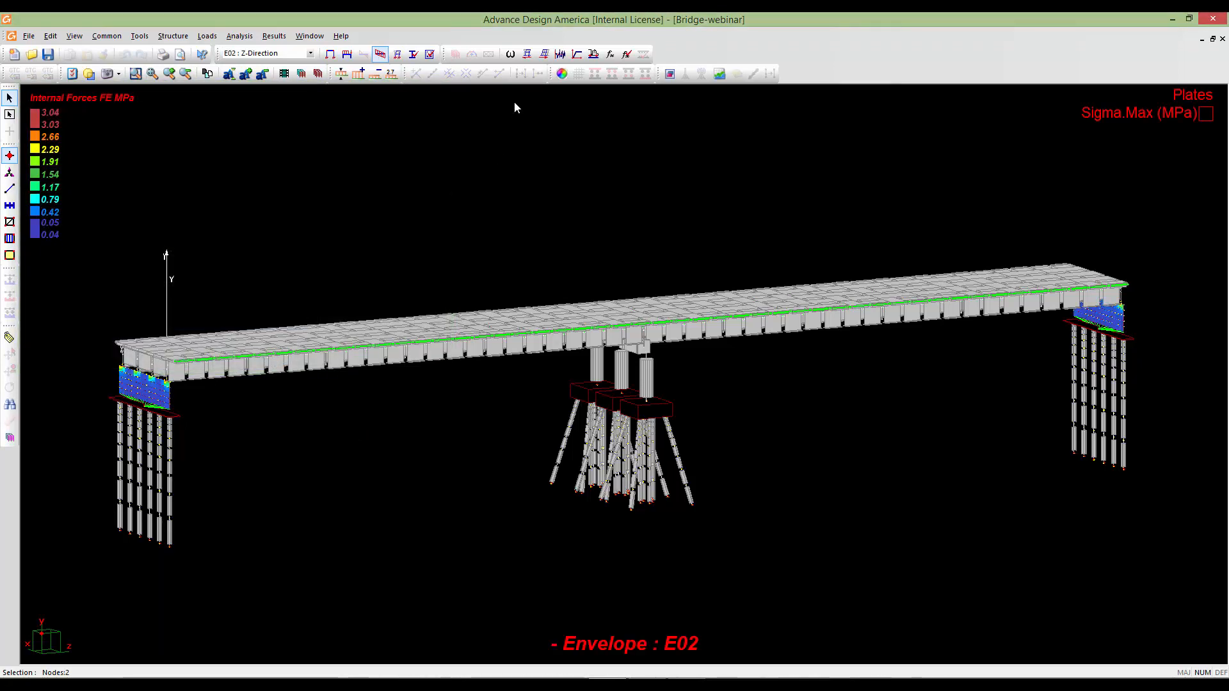
Run the time history analysis using the predefined node selection Time-history and close its dialog once the computation is complete.
left_click(559, 55)
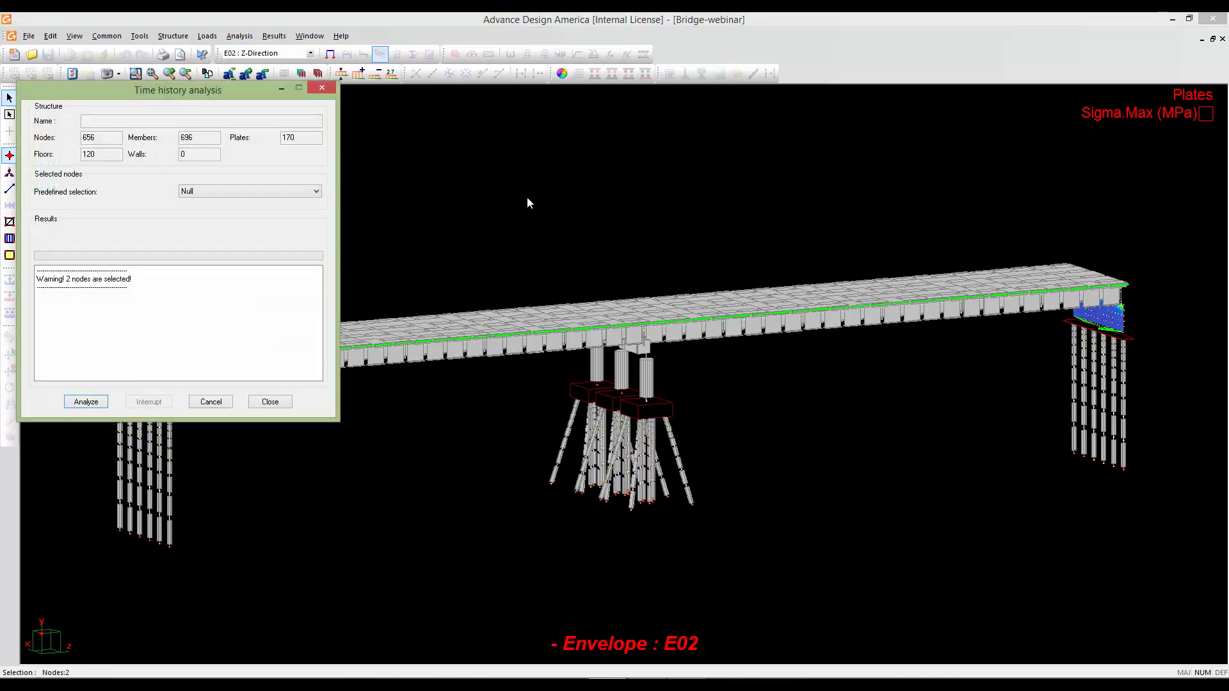
left_click_drag(231, 90, 330, 107)
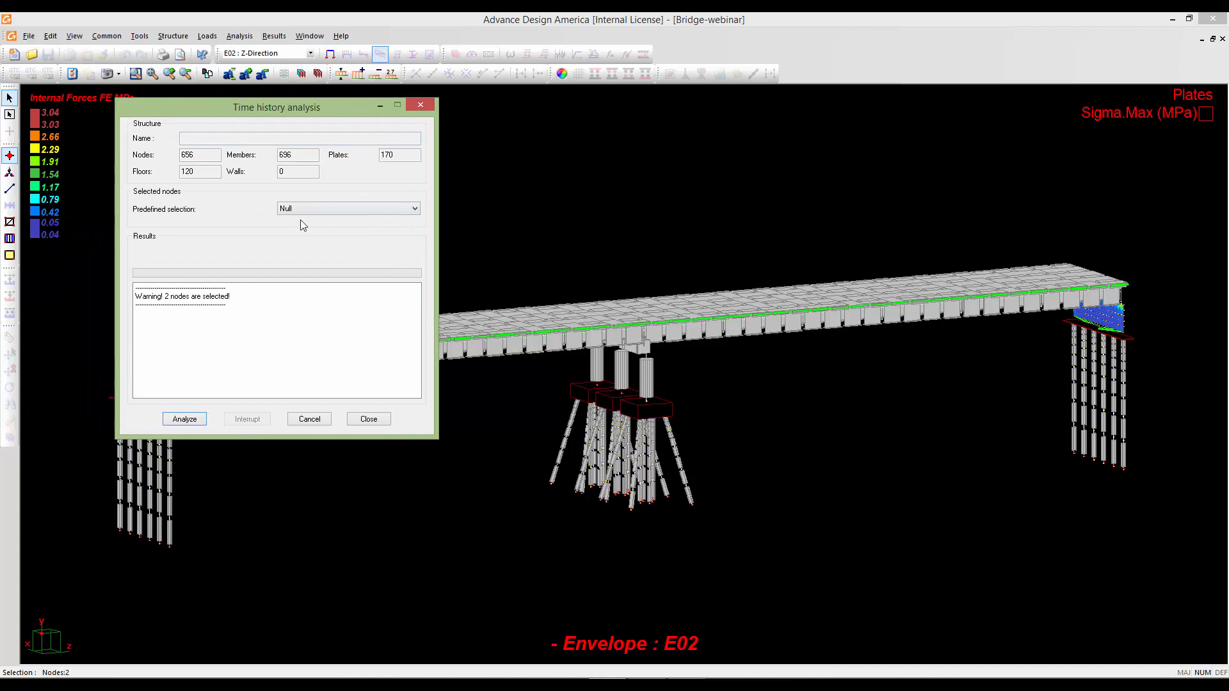
left_click(320, 208)
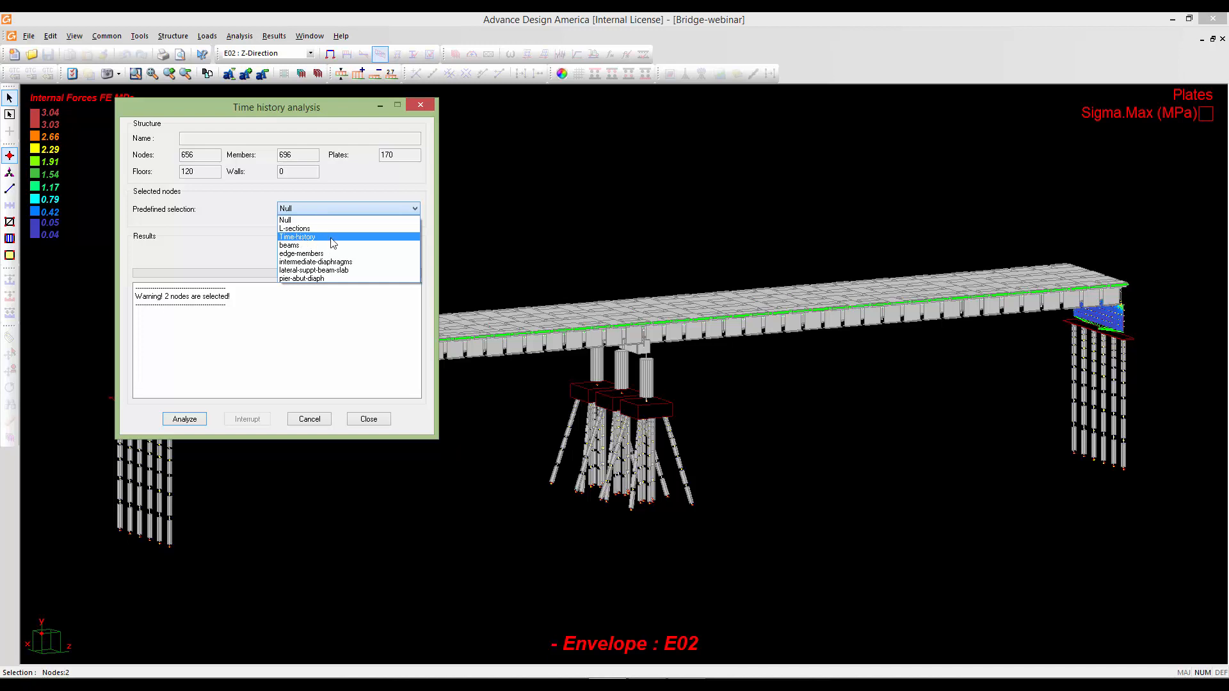
left_click(331, 237)
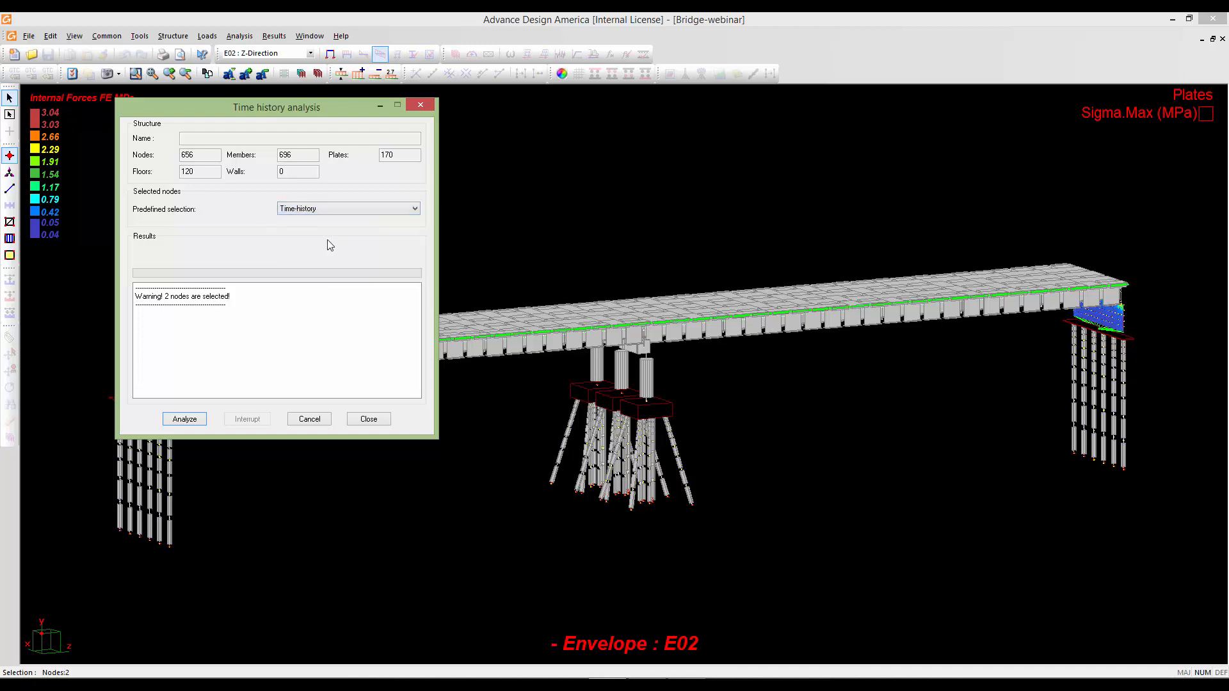
left_click(186, 423)
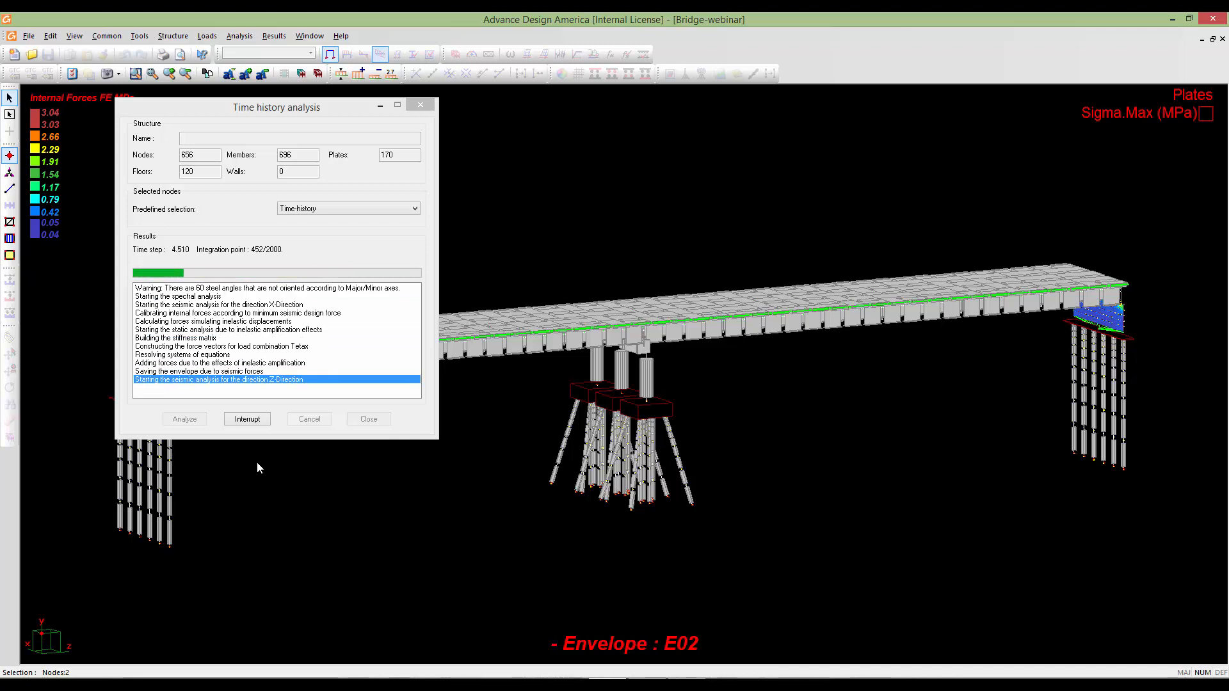
left_click_drag(215, 105, 251, 118)
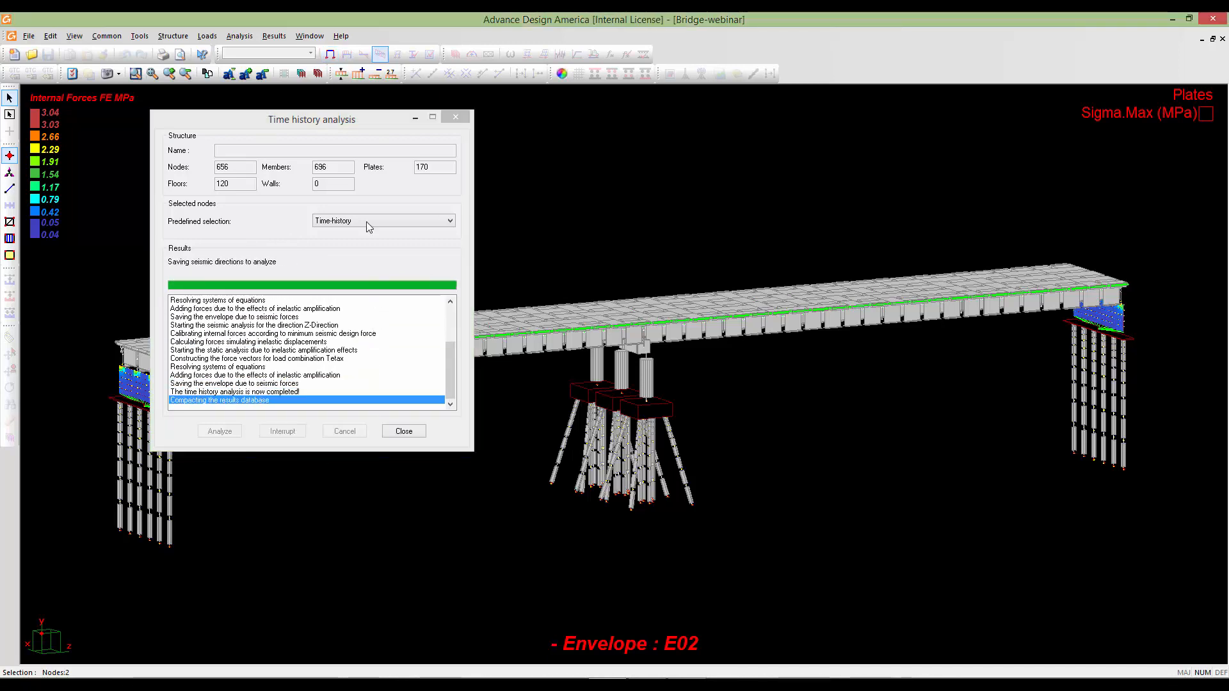
left_click_drag(347, 134, 367, 124)
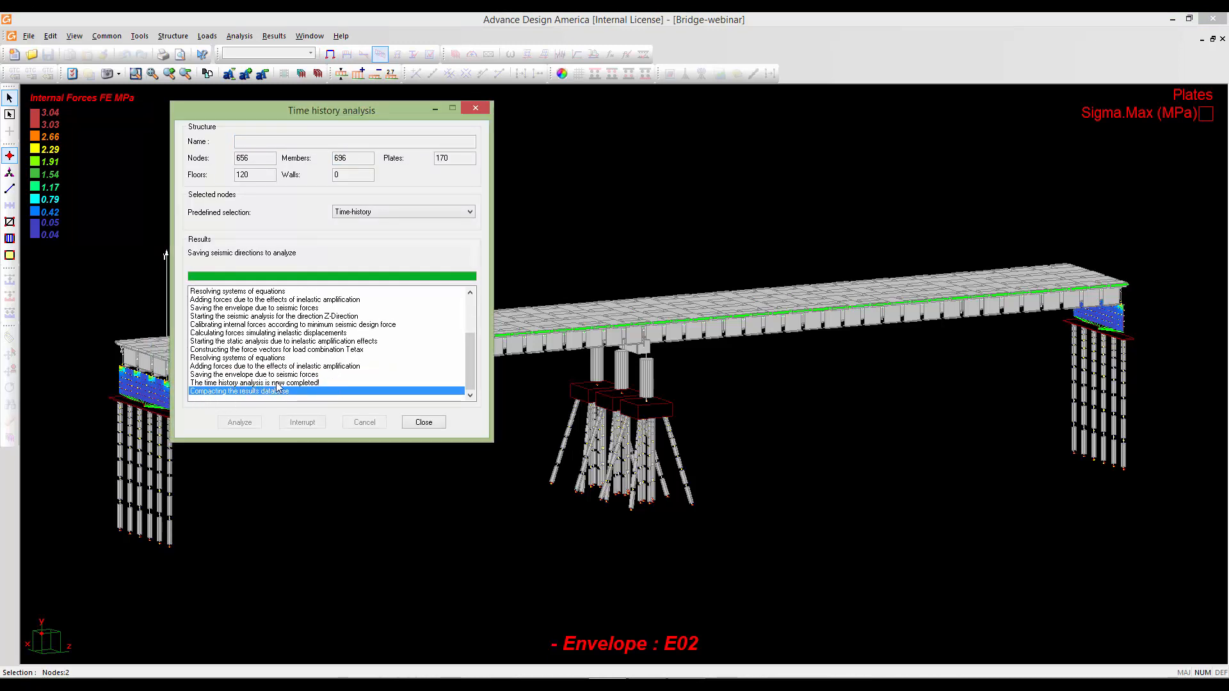
left_click(423, 423)
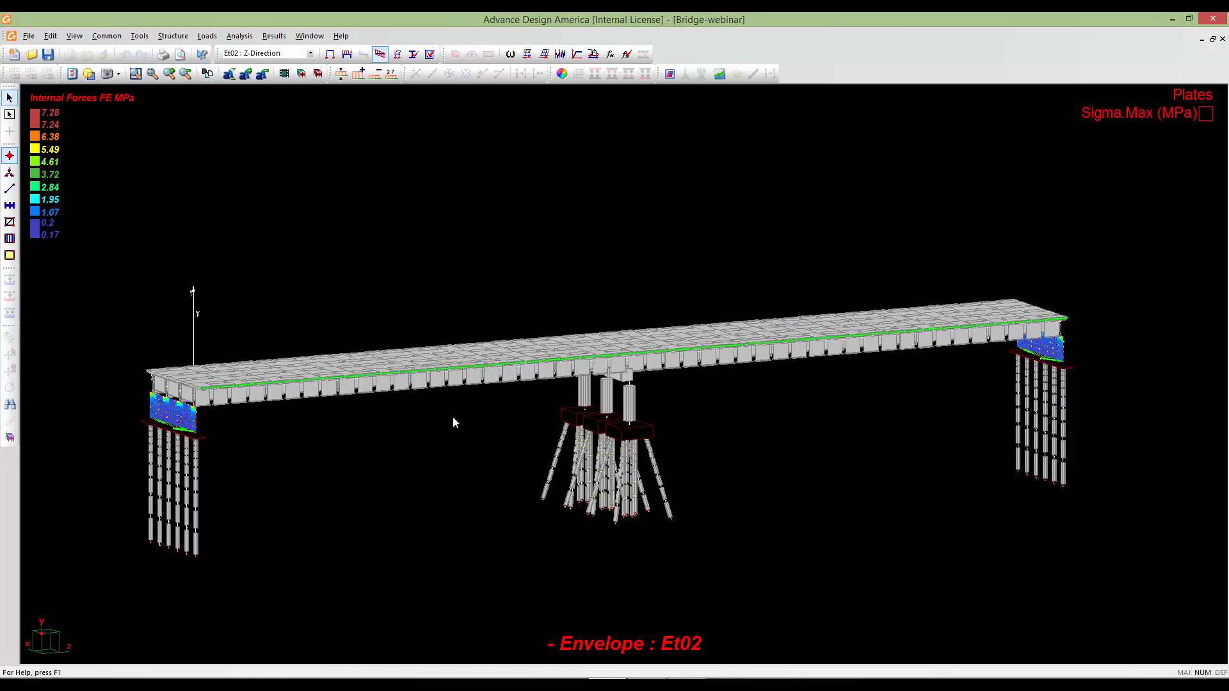
Display the time history envelope Et01 : X-Direction and examine the stress contours on the near abutment wall.
left_click(309, 54)
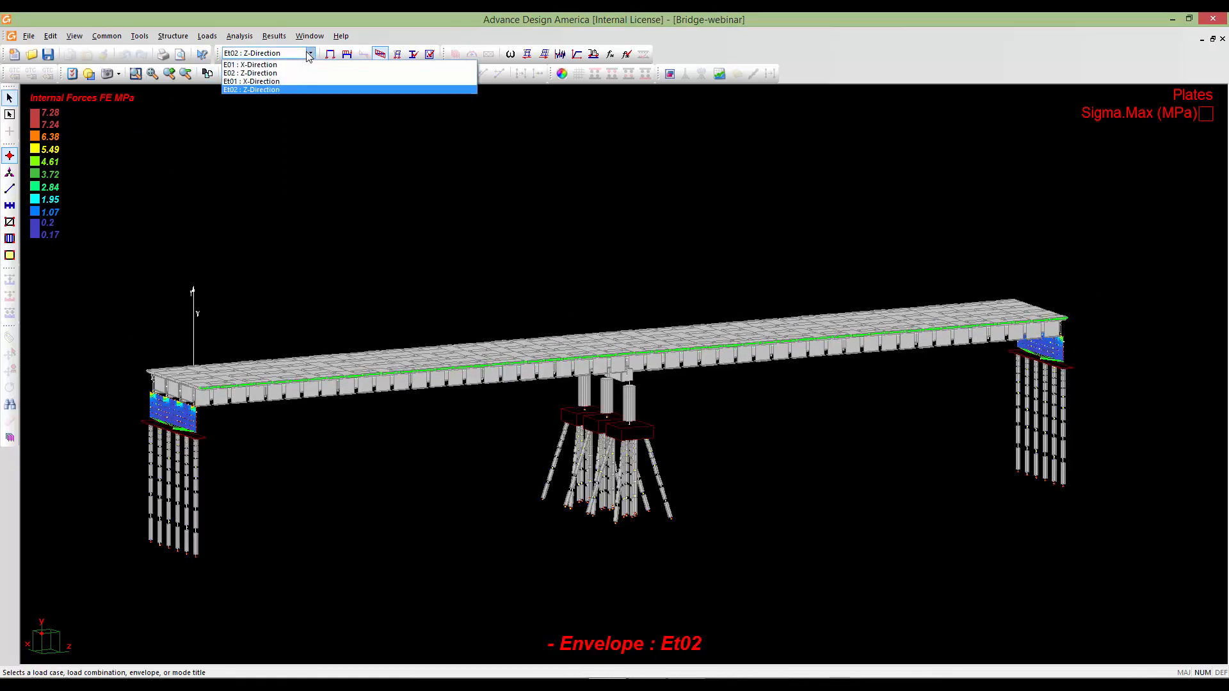
left_click(261, 90)
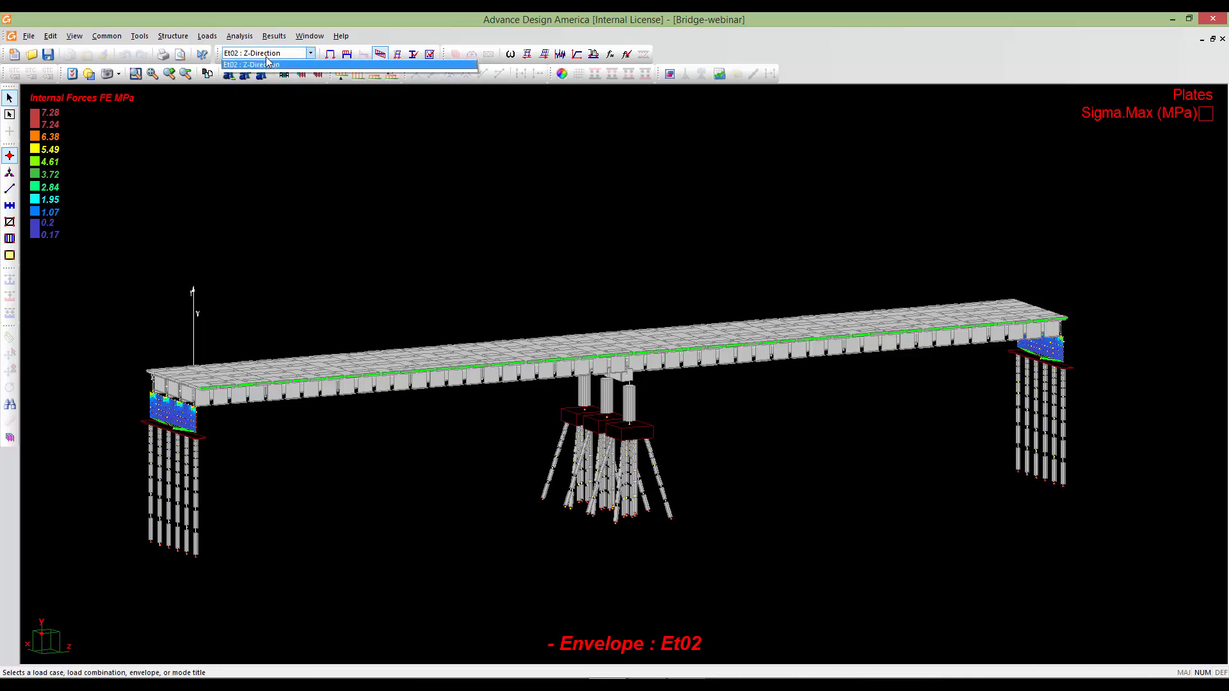
left_click(266, 57)
left_click(268, 81)
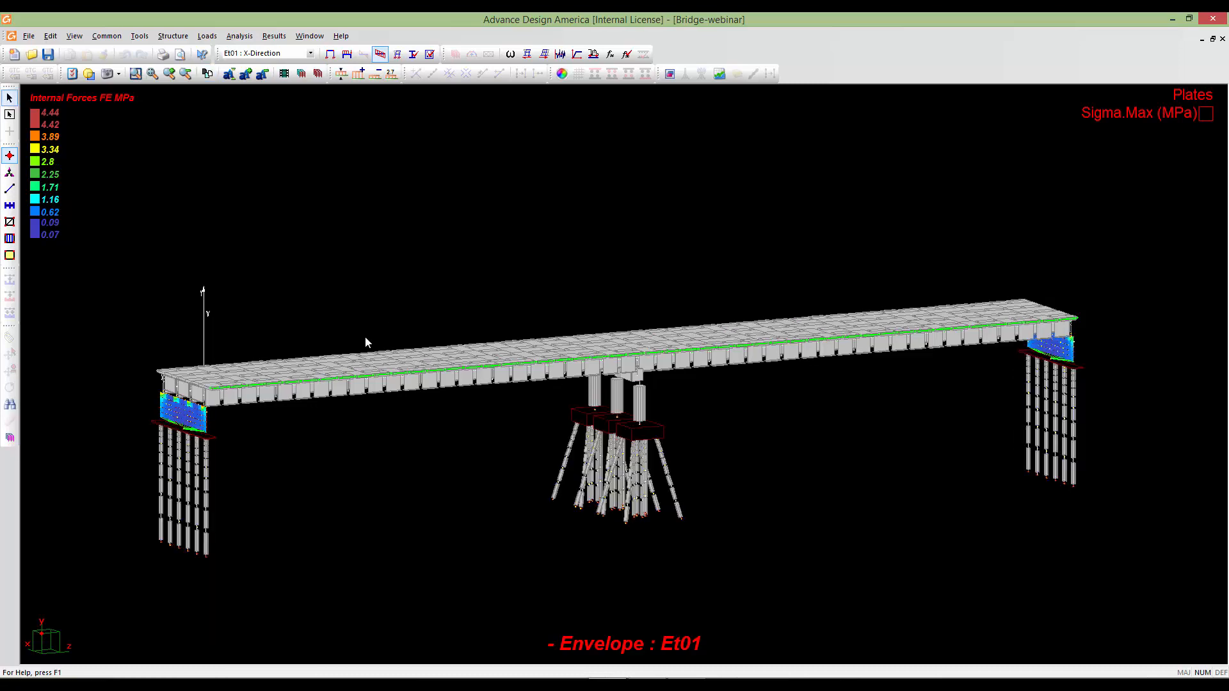
middle_click_drag(236, 441, 556, 417)
scroll(359, 366, "up", 6)
scroll(556, 418, "up", 6)
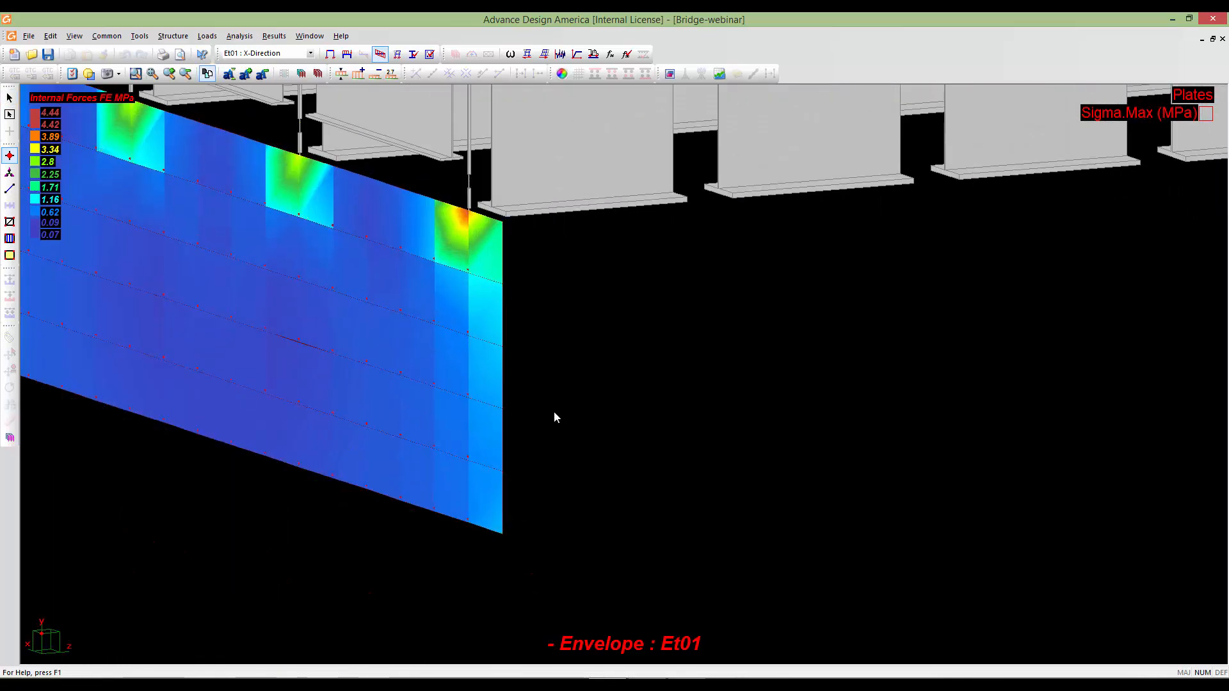
scroll(556, 417, "down", 6)
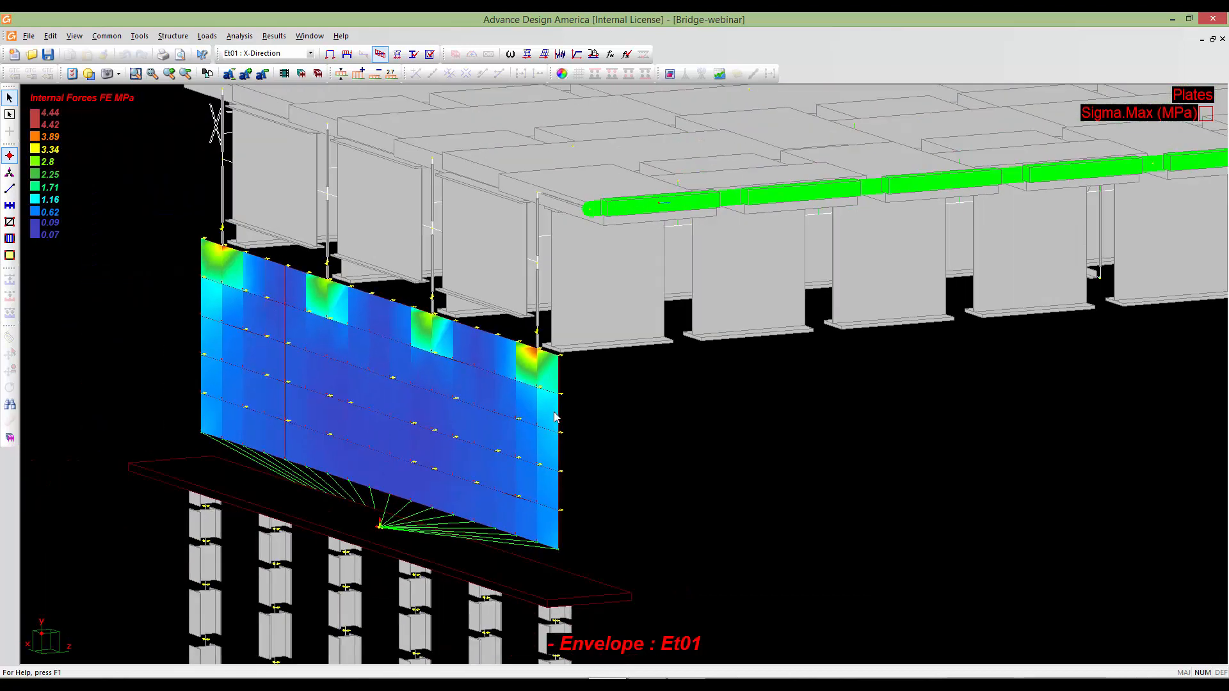
scroll(554, 417, "down", 5)
middle_click_drag(575, 401, 493, 410)
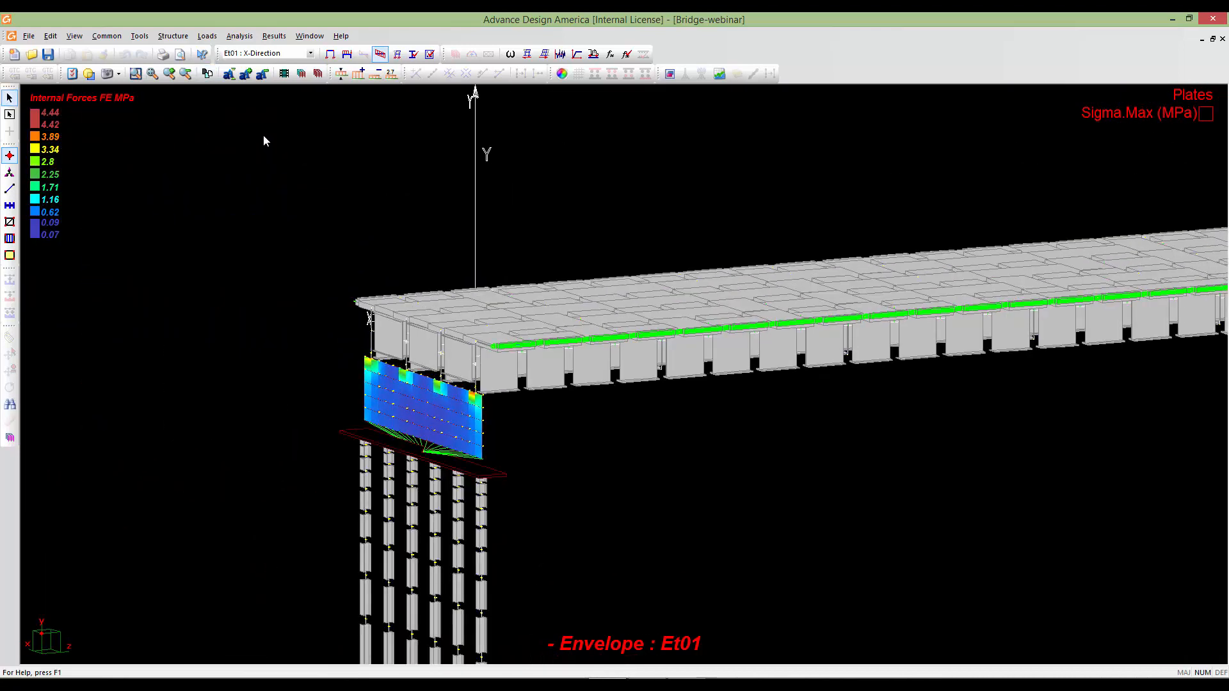
Display the envelope Et02 : Z-Direction and examine the stress contours on the same abutment wall.
left_click(268, 53)
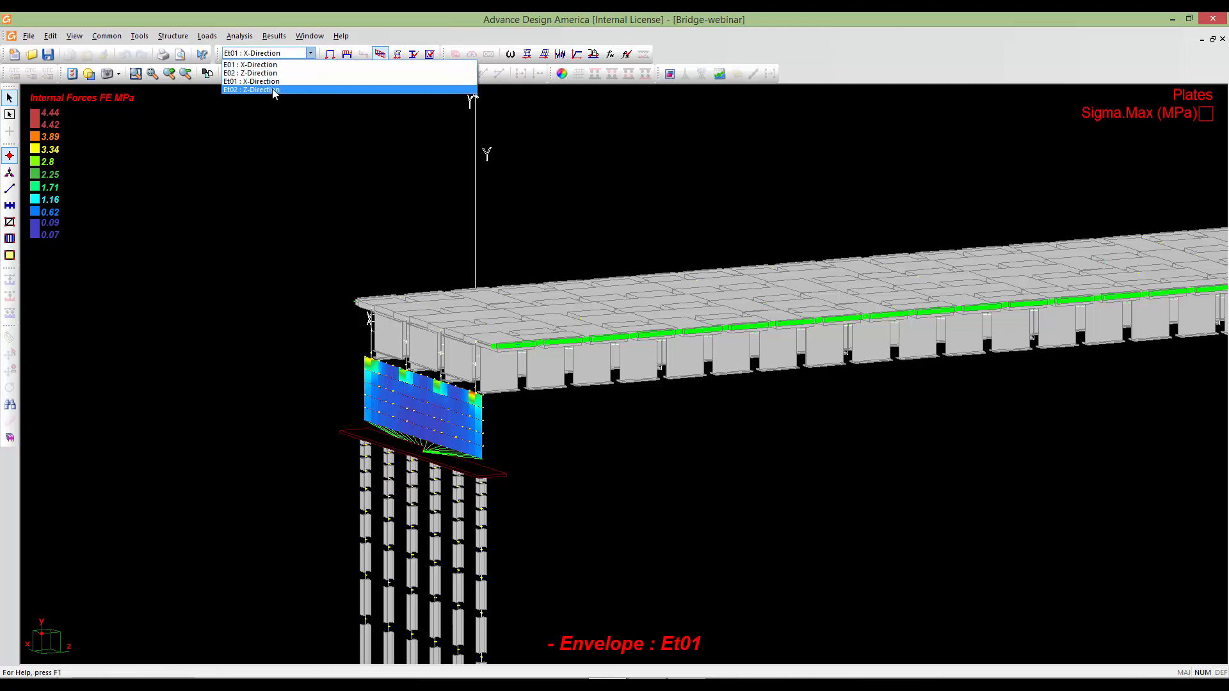
left_click(273, 96)
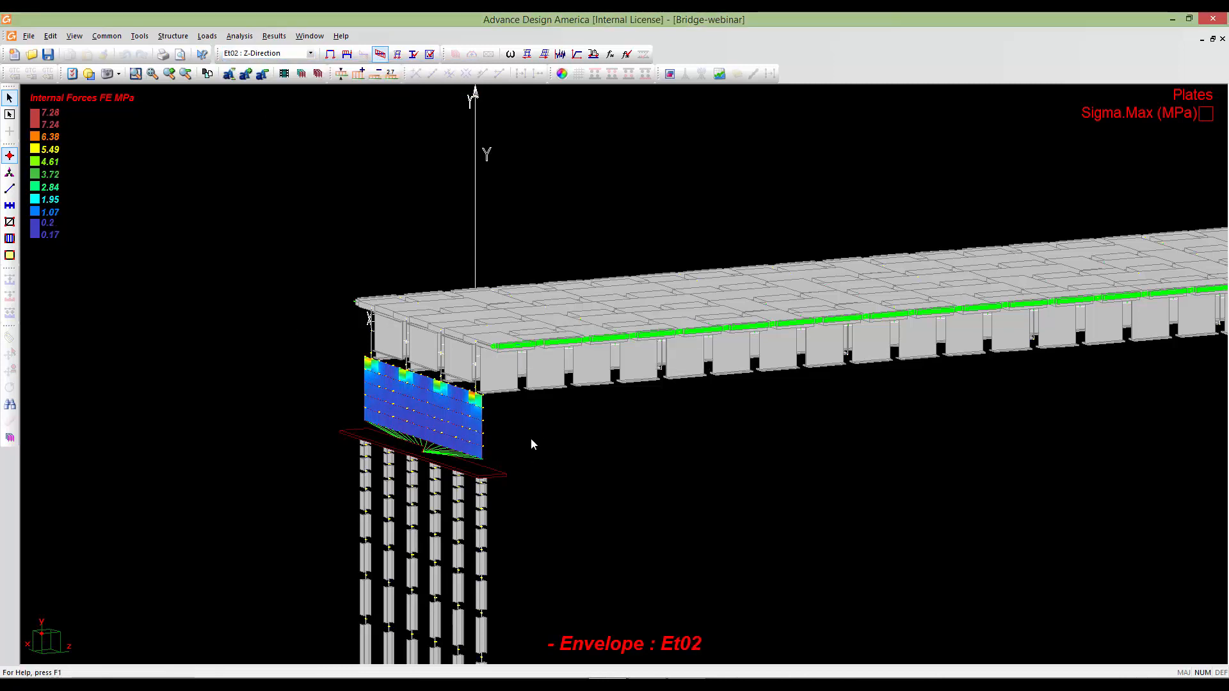
scroll(491, 406, "up", 4)
scroll(490, 406, "down", 5)
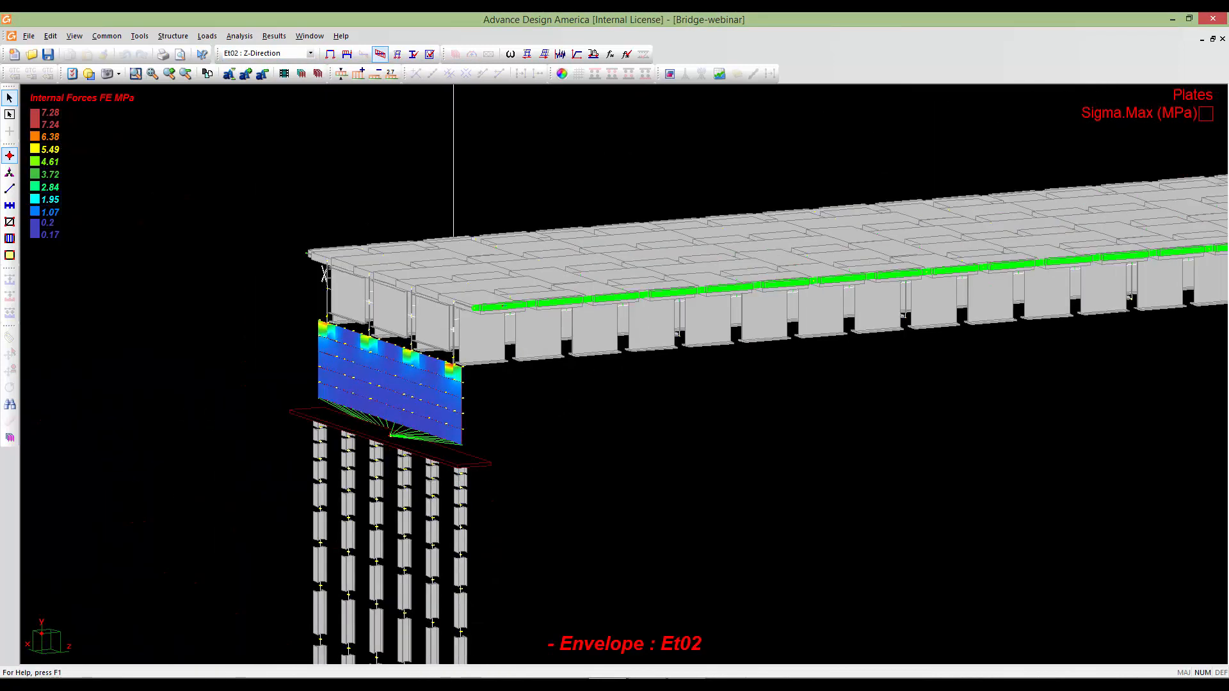
middle_click_drag(533, 423, 494, 428)
Turn on the graphic display of member deflections in the view options.
right_click(494, 436)
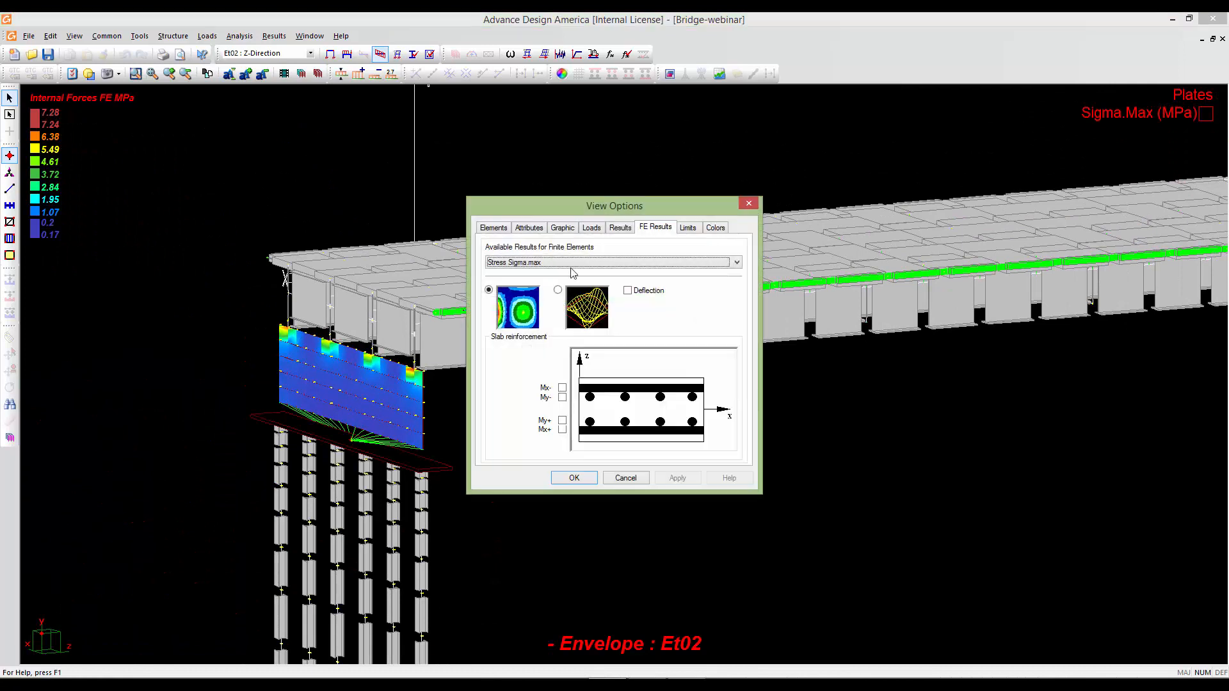
left_click(643, 228)
left_click(621, 228)
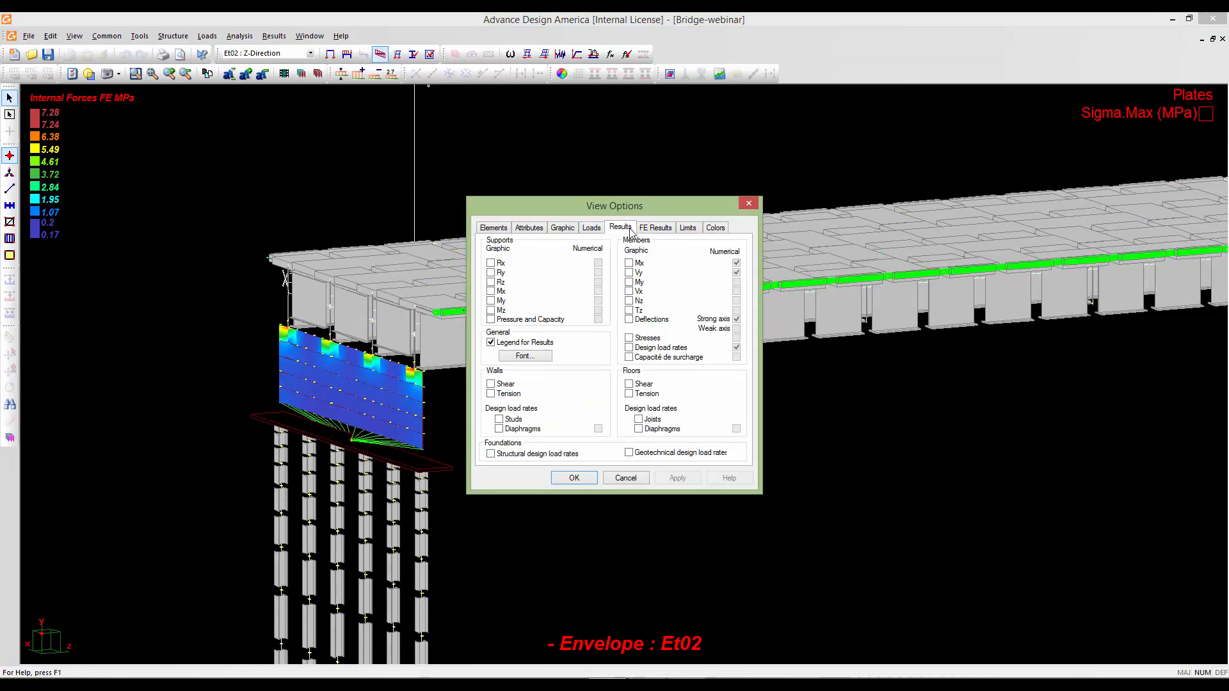
left_click(629, 320)
left_click(574, 478)
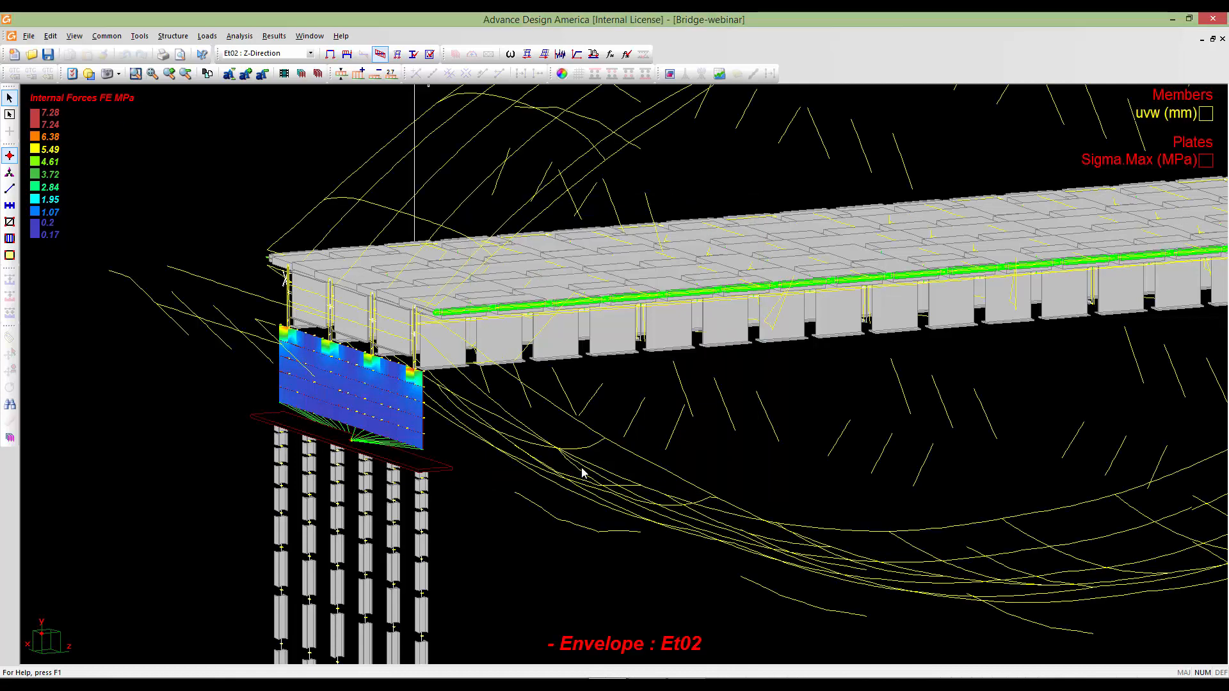
Reduce the drawing scale of the member deflections and inspect the deflected shape of the whole bridge for Et02.
left_click(359, 74)
left_click(358, 74)
left_click(359, 74)
scroll(680, 344, "down", 4)
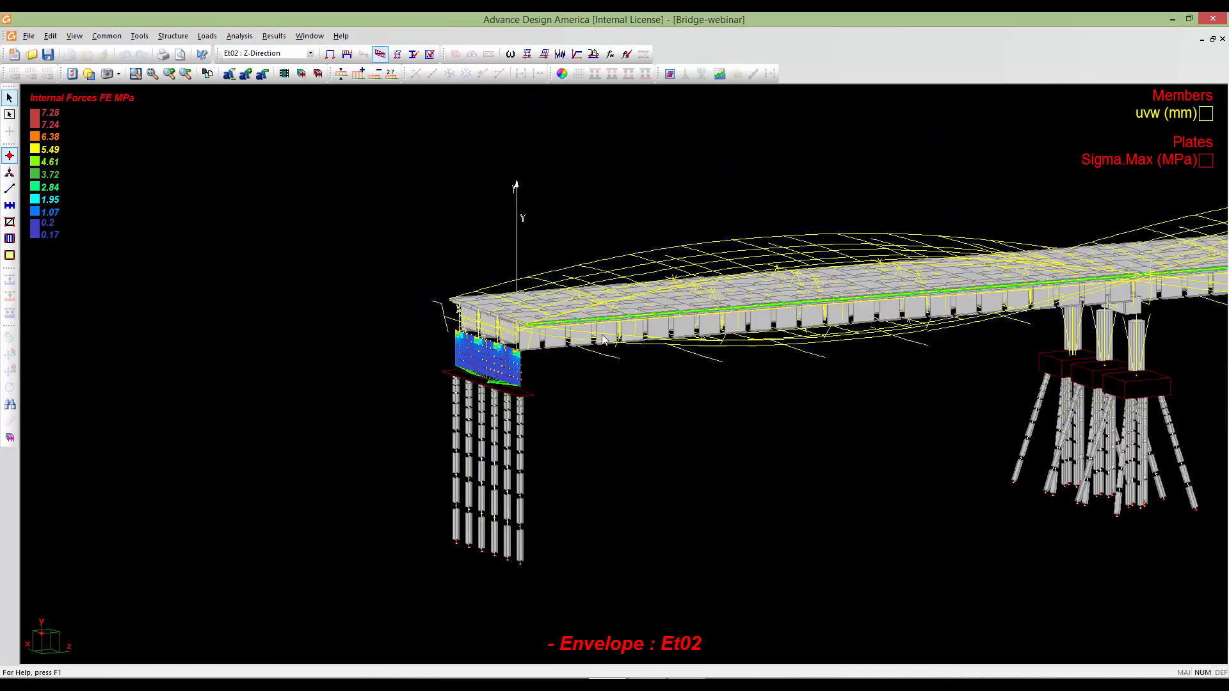
middle_click_drag(680, 344, 424, 391)
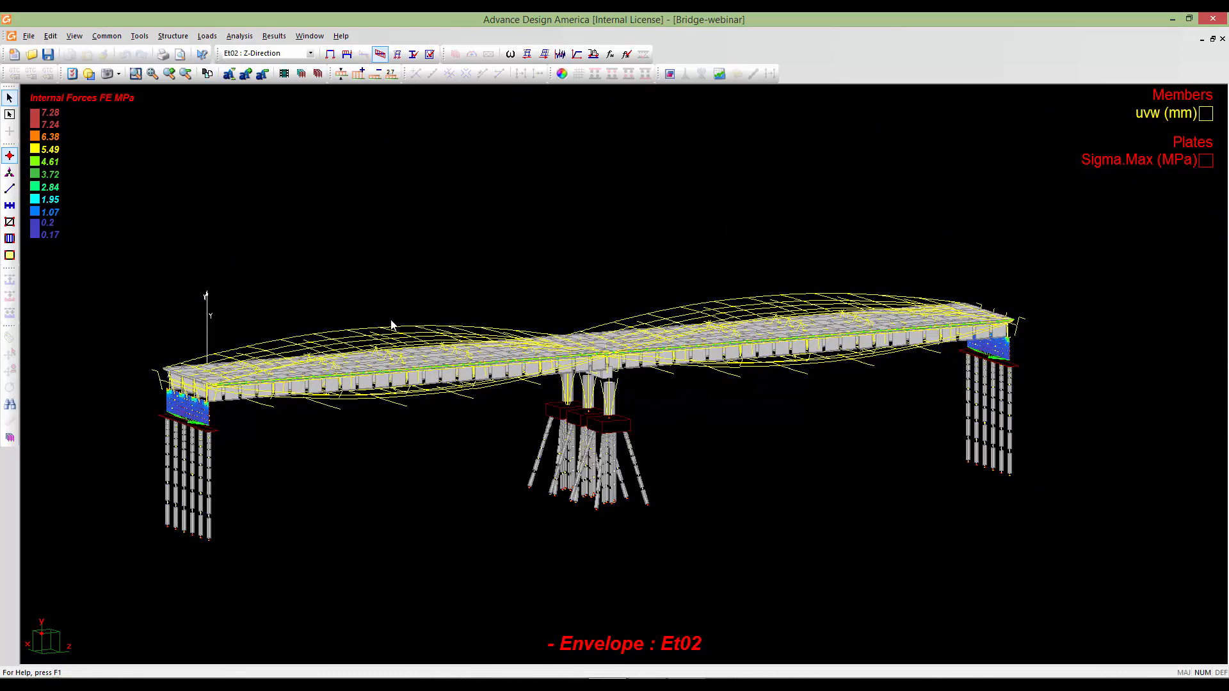
Switch the deflection display to the time history envelope Et01 : X-Direction.
left_click(254, 53)
left_click(253, 88)
middle_click_drag(696, 413, 715, 391)
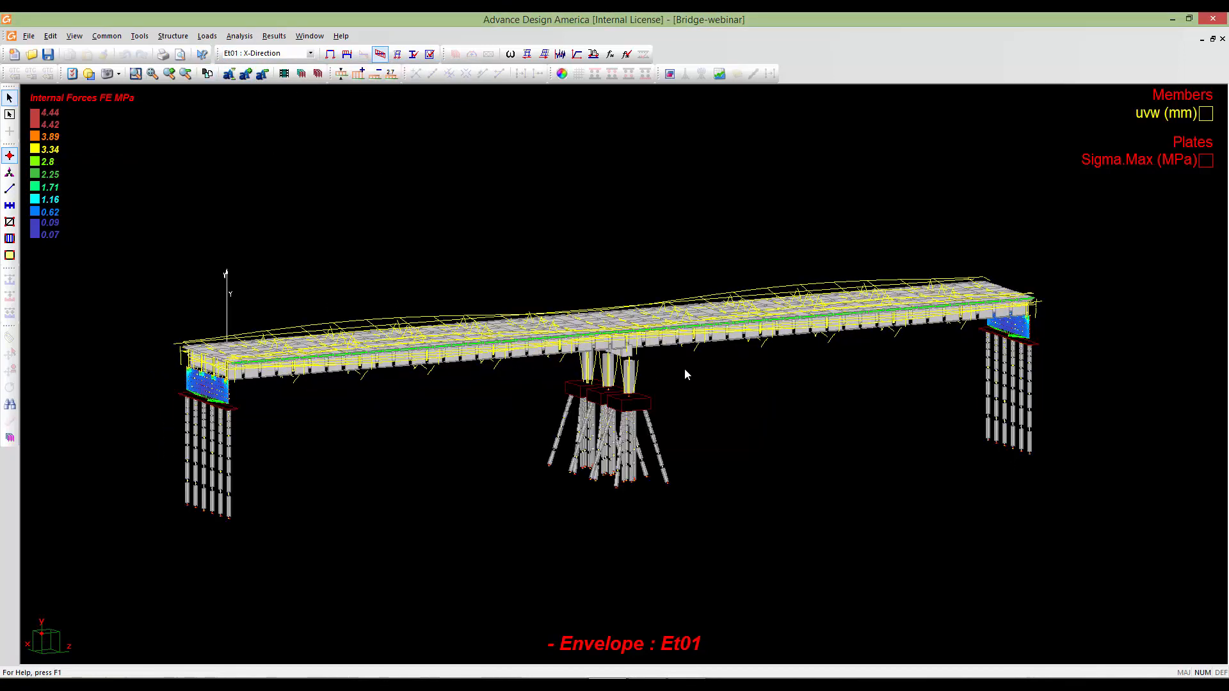
Open the internal forces and deflections spreadsheet of the middle pier column for Et01 and review its maximum and minimum values.
scroll(685, 374, "up", 5)
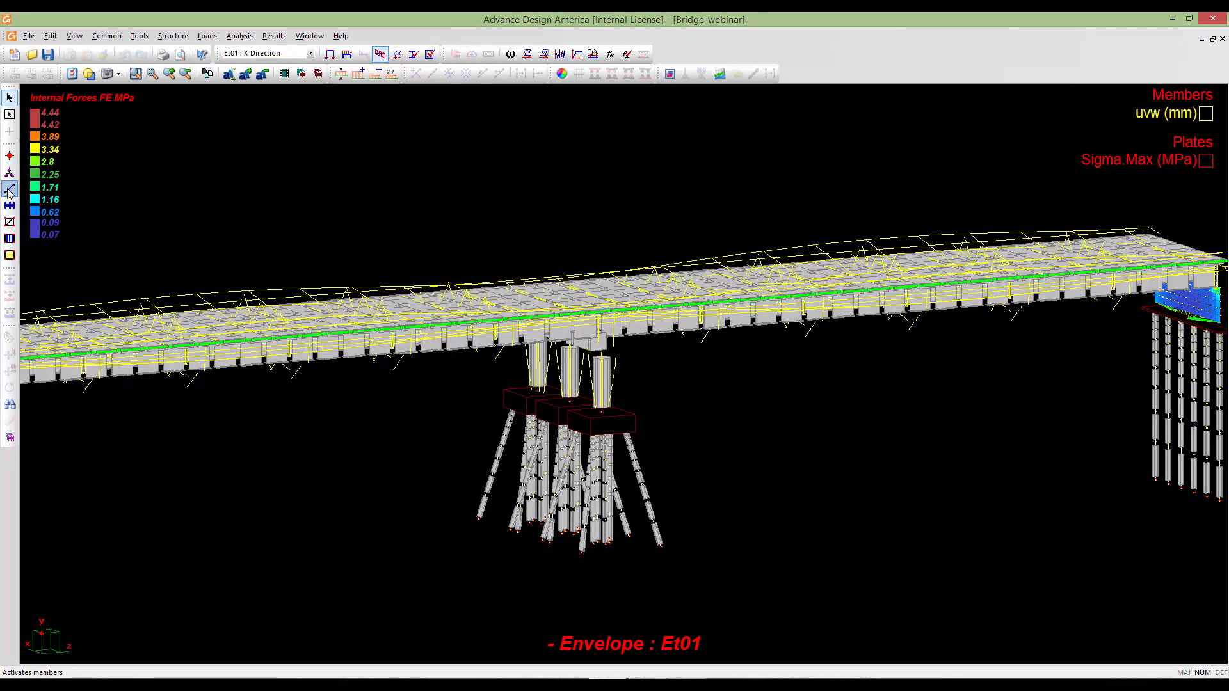
left_click(10, 190)
double_click(567, 375)
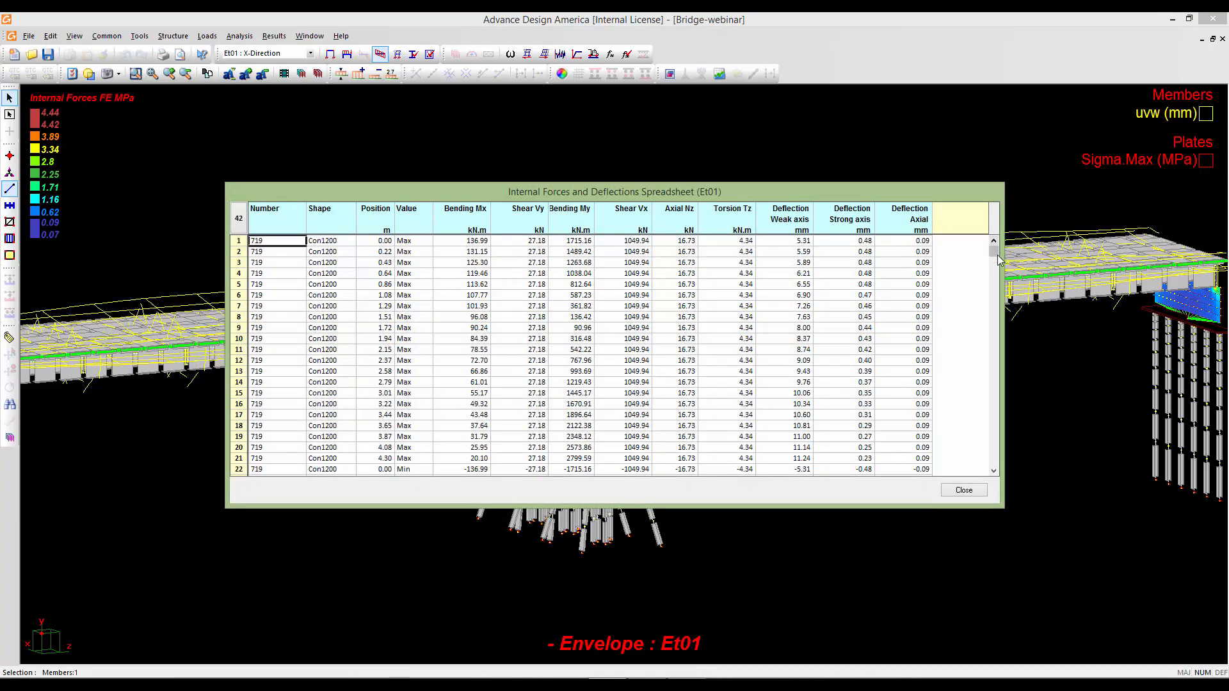
mouse_move(993, 252)
left_mouse_down()
mouse_move(969, 416)
mouse_move(983, 248)
left_mouse_up()
scroll(417, 331, "down", 9)
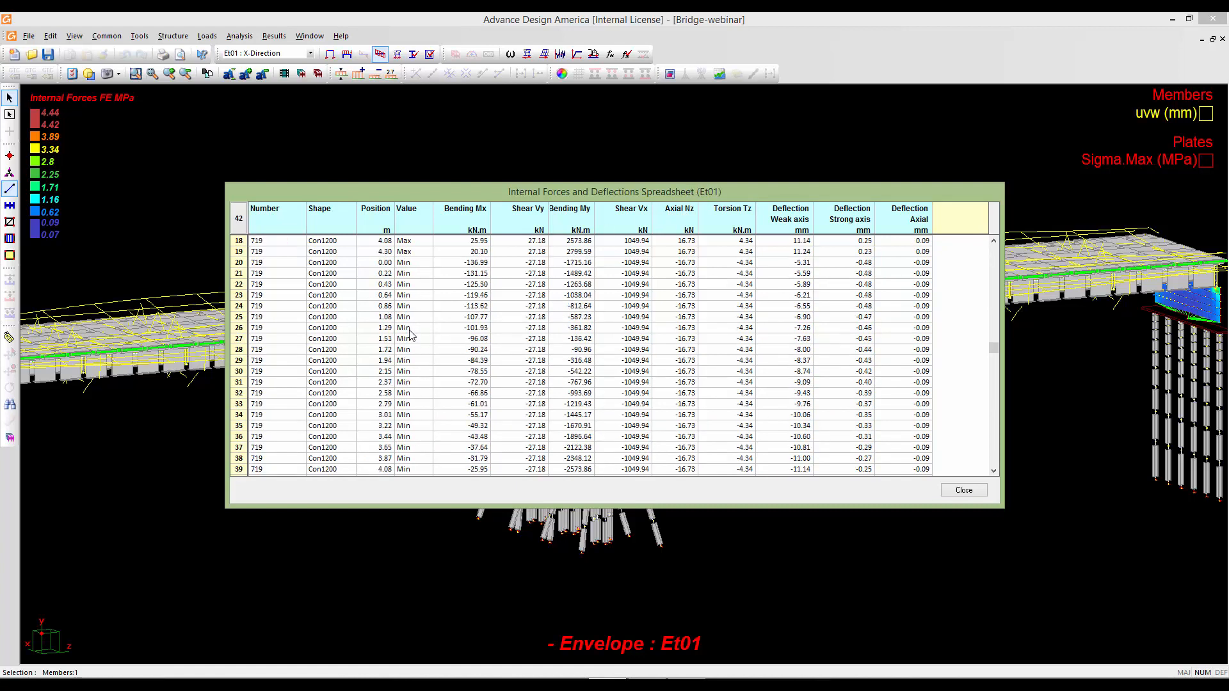
Close the member spreadsheet and review the Et01 maximum and minimum reactions of the support beneath the middle pier column.
left_click(964, 491)
middle_click_drag(655, 396, 354, 351)
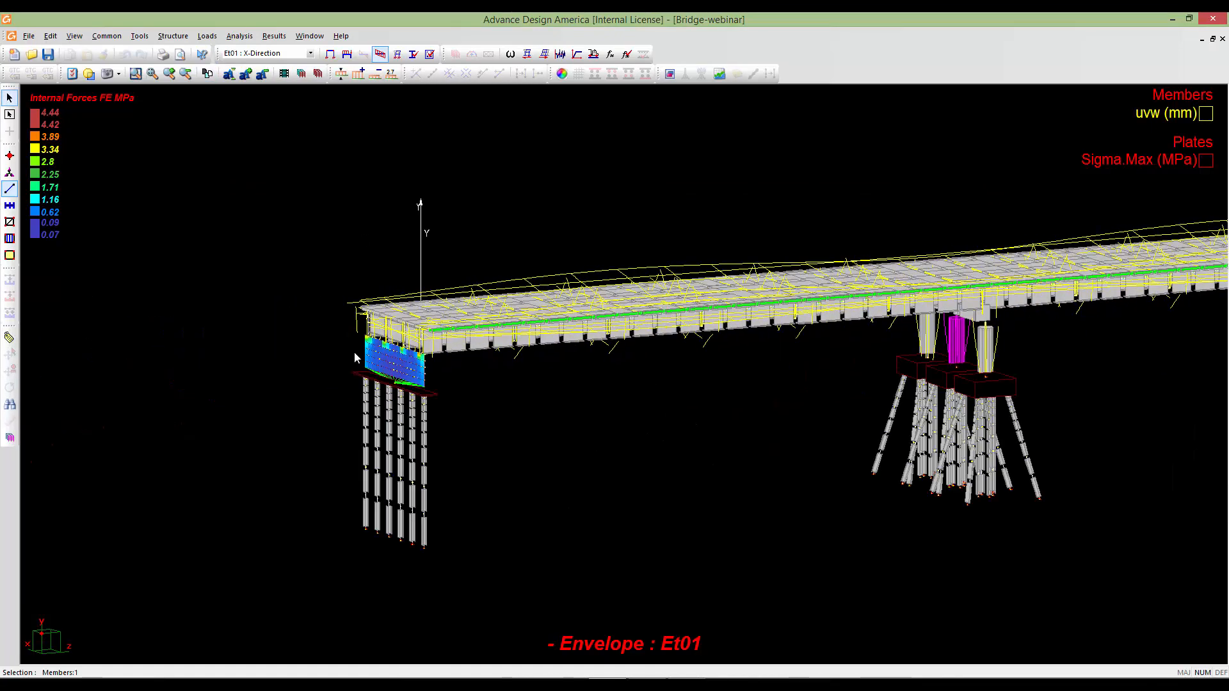
scroll(384, 364, "up", 2)
middle_click_drag(608, 435, 113, 432)
scroll(704, 370, "up", 3)
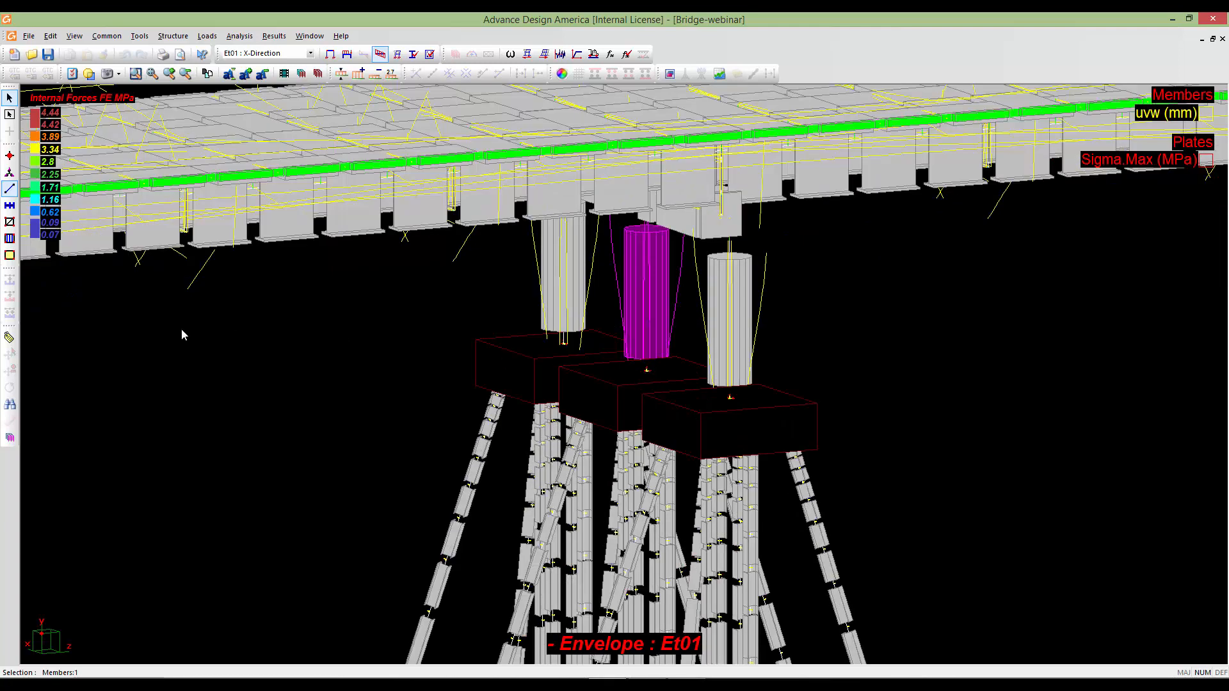
left_click(9, 173)
double_click(648, 372)
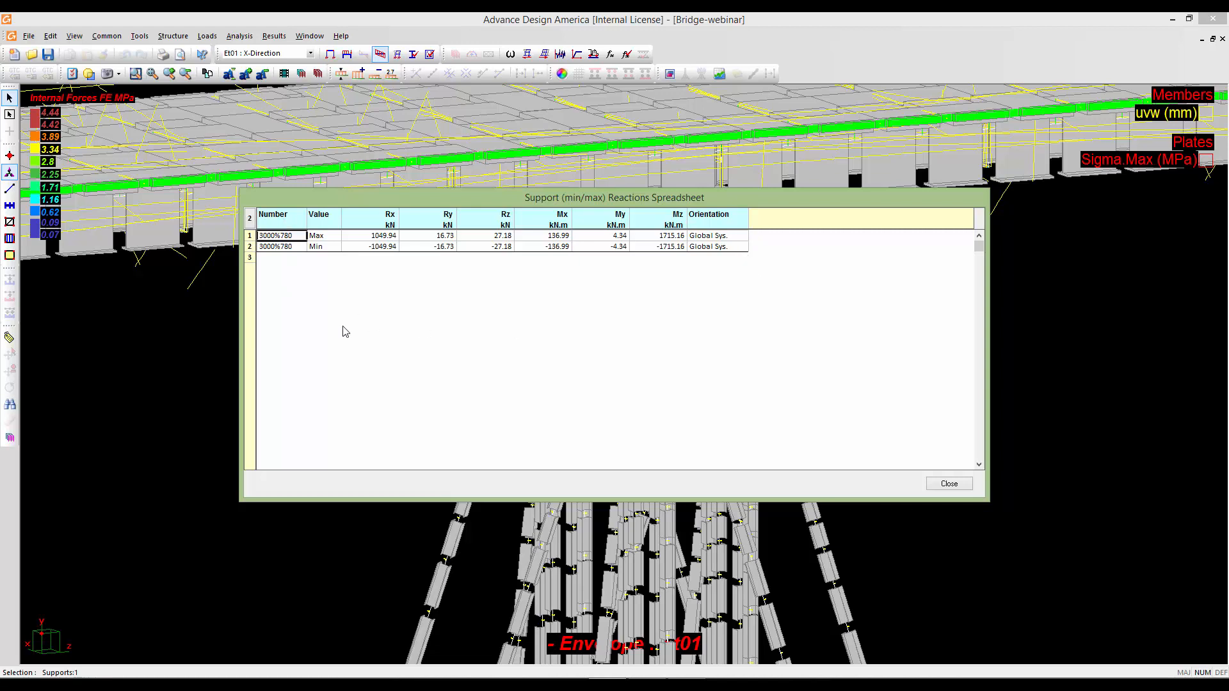
left_click(949, 484)
Turn on the deflection display for the finite element results of the abutment walls in the view options.
scroll(935, 479, "down", 1)
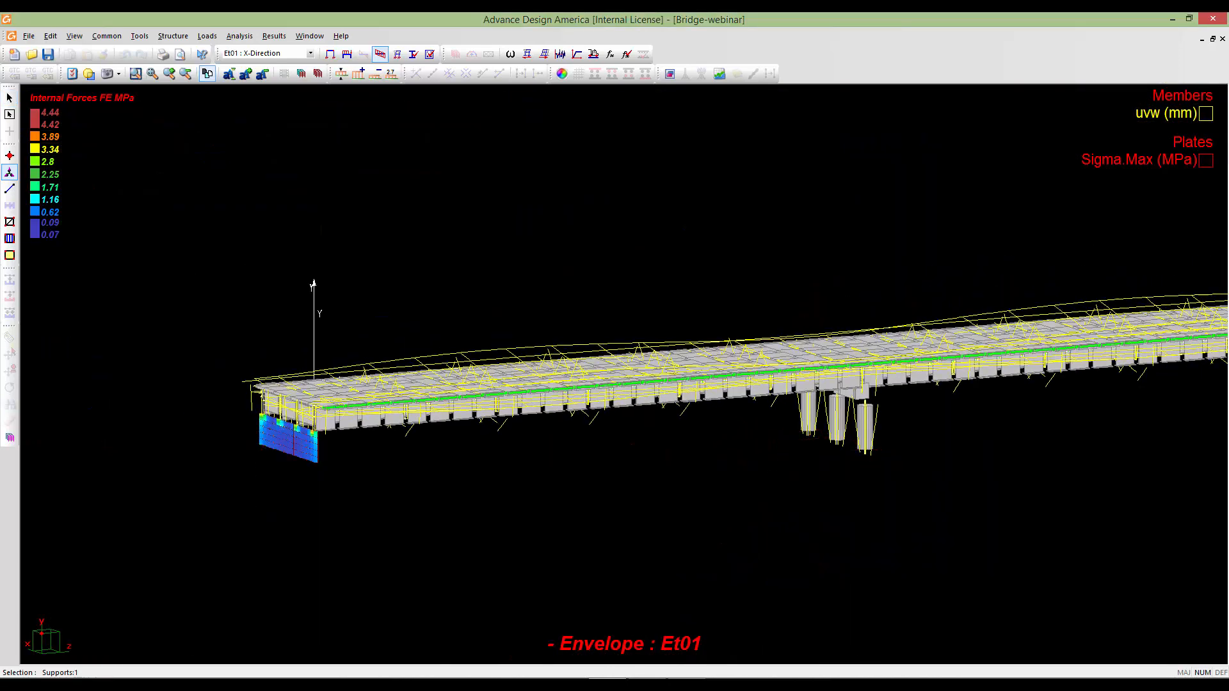
middle_click_drag(935, 478, 792, 479)
middle_click_drag(558, 407, 592, 397)
middle_click_drag(511, 434, 747, 434, "shift")
scroll(808, 410, "up", 5)
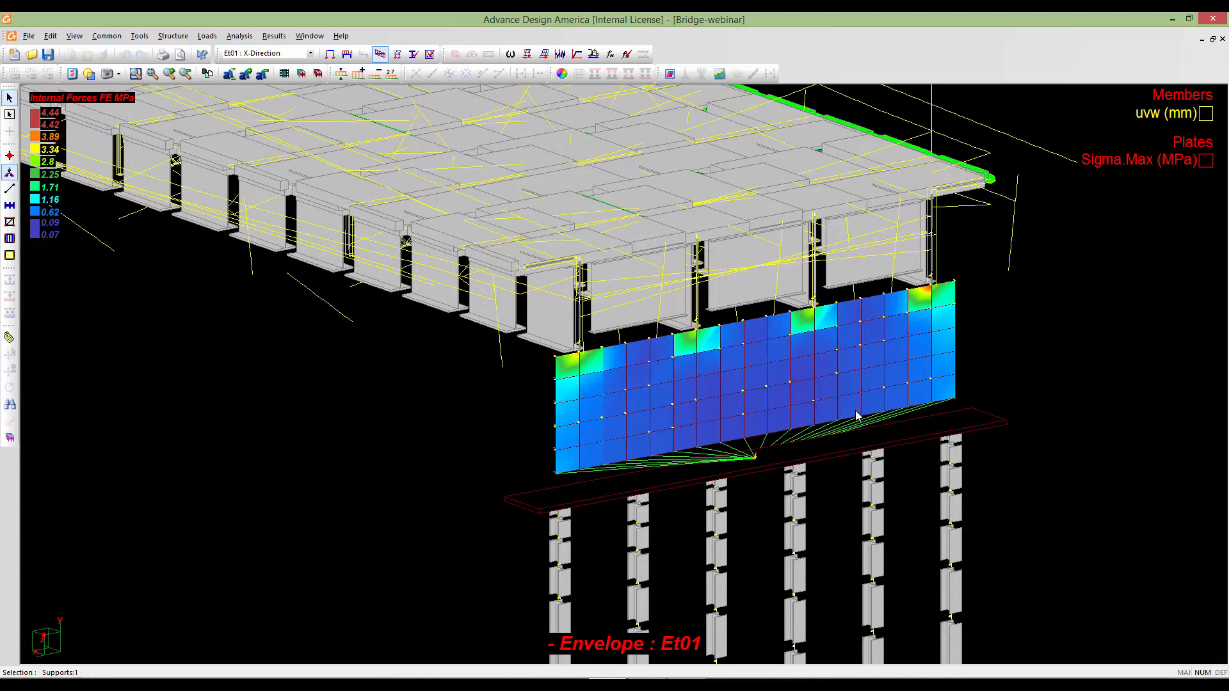
right_click(563, 415)
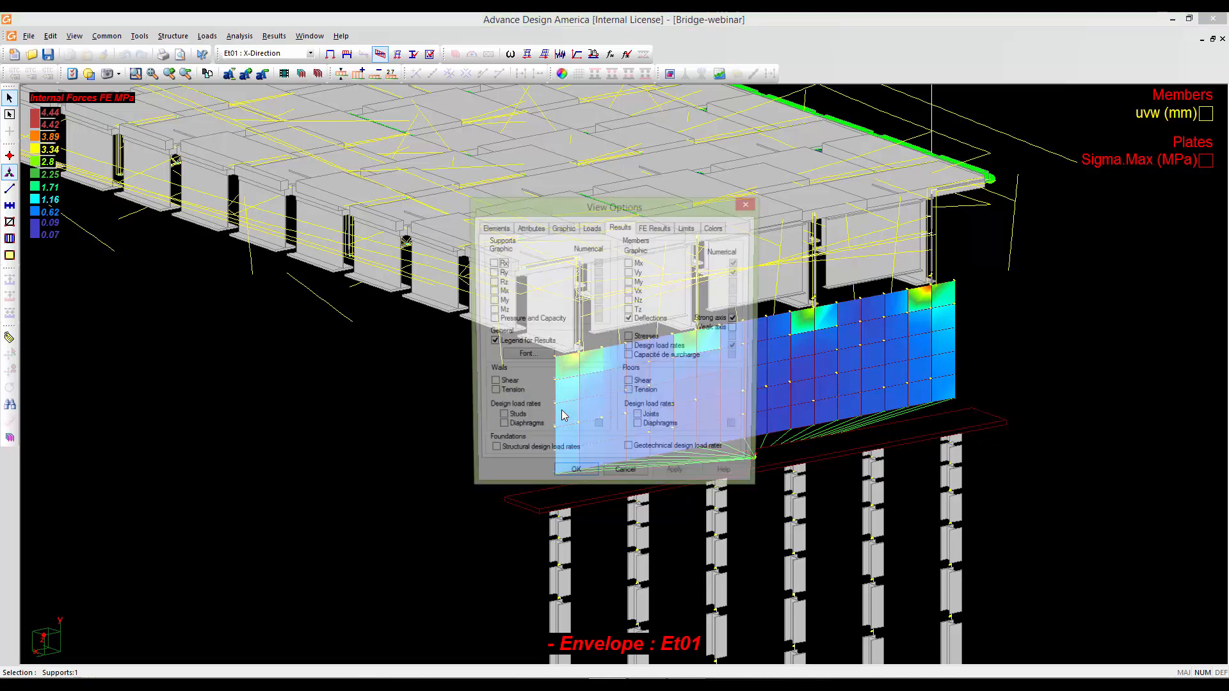
left_click(655, 228)
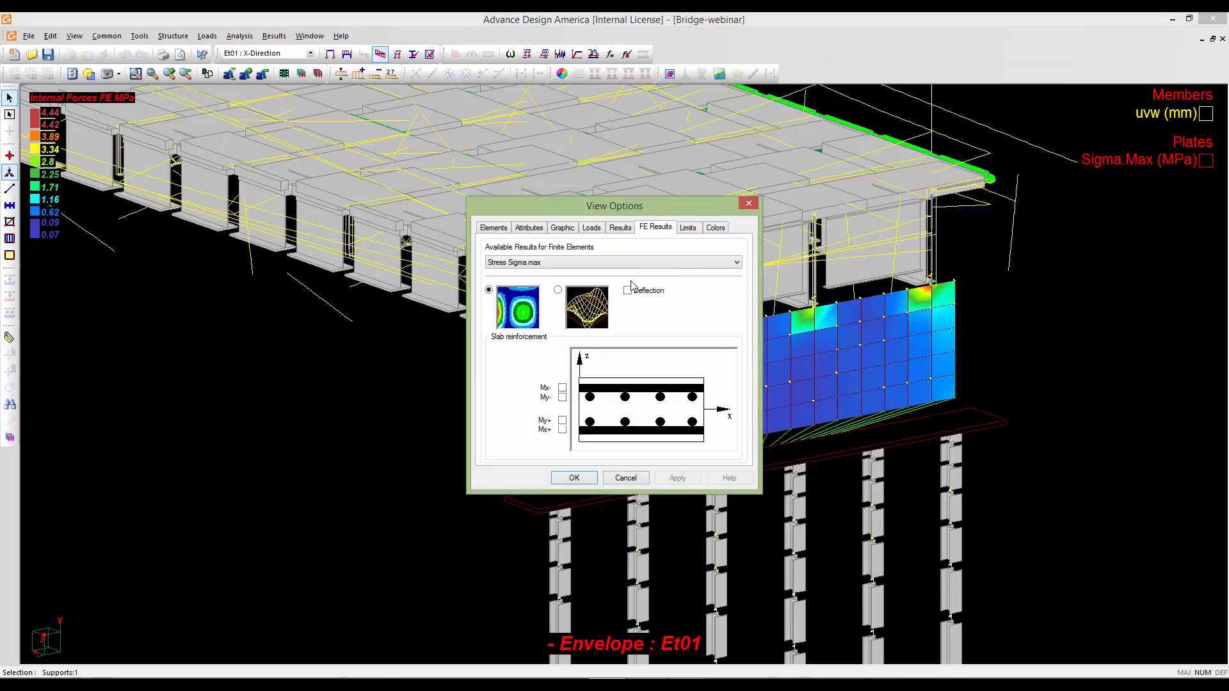
left_click(628, 292)
left_click(574, 478)
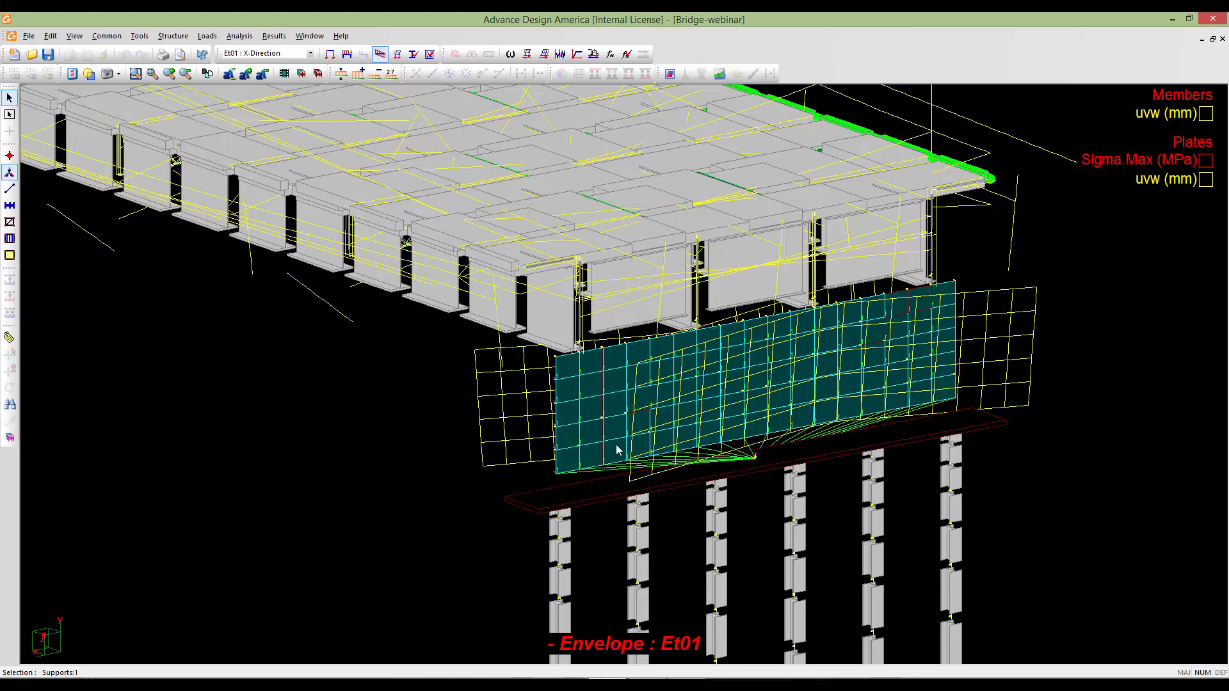
Reduce the amplitude of the deflection diagrams at the abutment wall, then increase it again slightly for Et01.
middle_click_drag(636, 453, 737, 456, "shift")
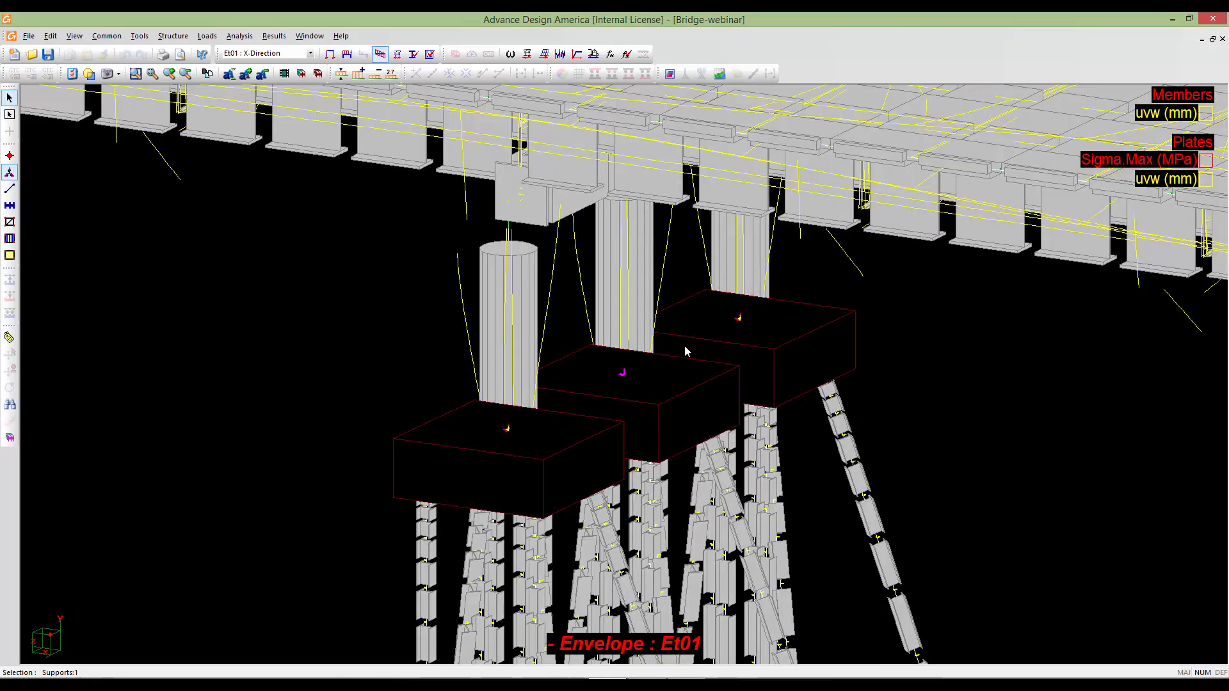
middle_click_drag(516, 366, 513, 364)
scroll(513, 365, "down", 5)
middle_click_drag(1203, 447, 630, 336)
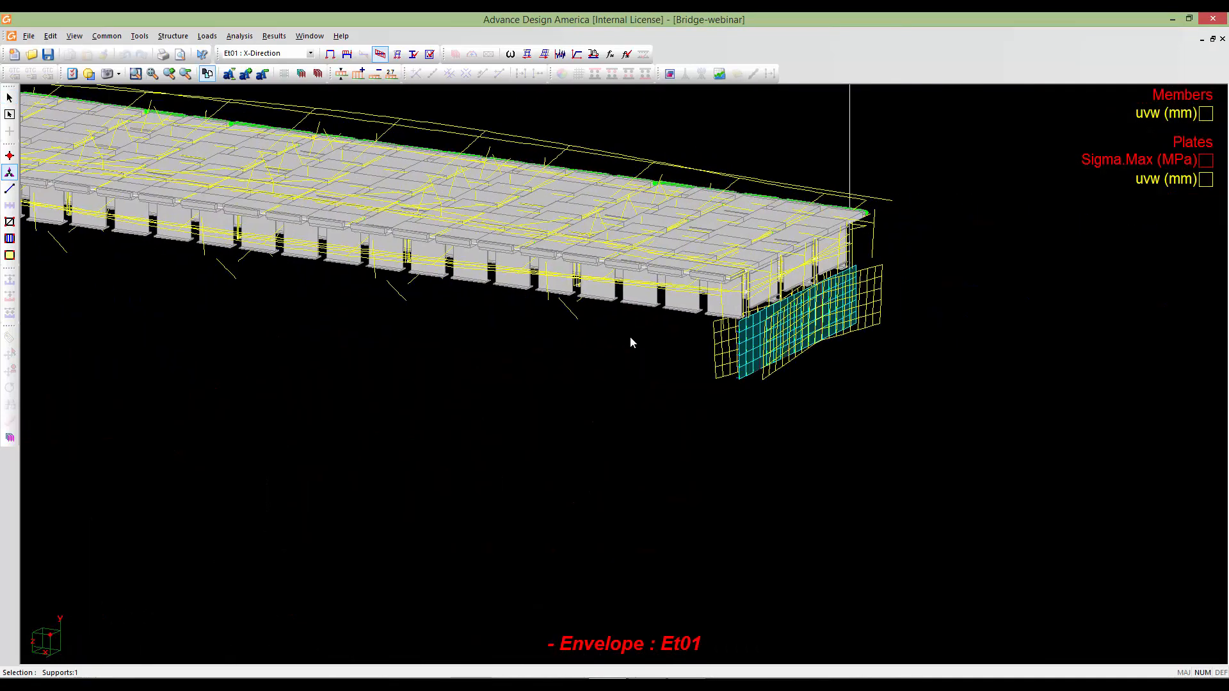
middle_click_drag(759, 347, 673, 364)
scroll(747, 357, "up", 5)
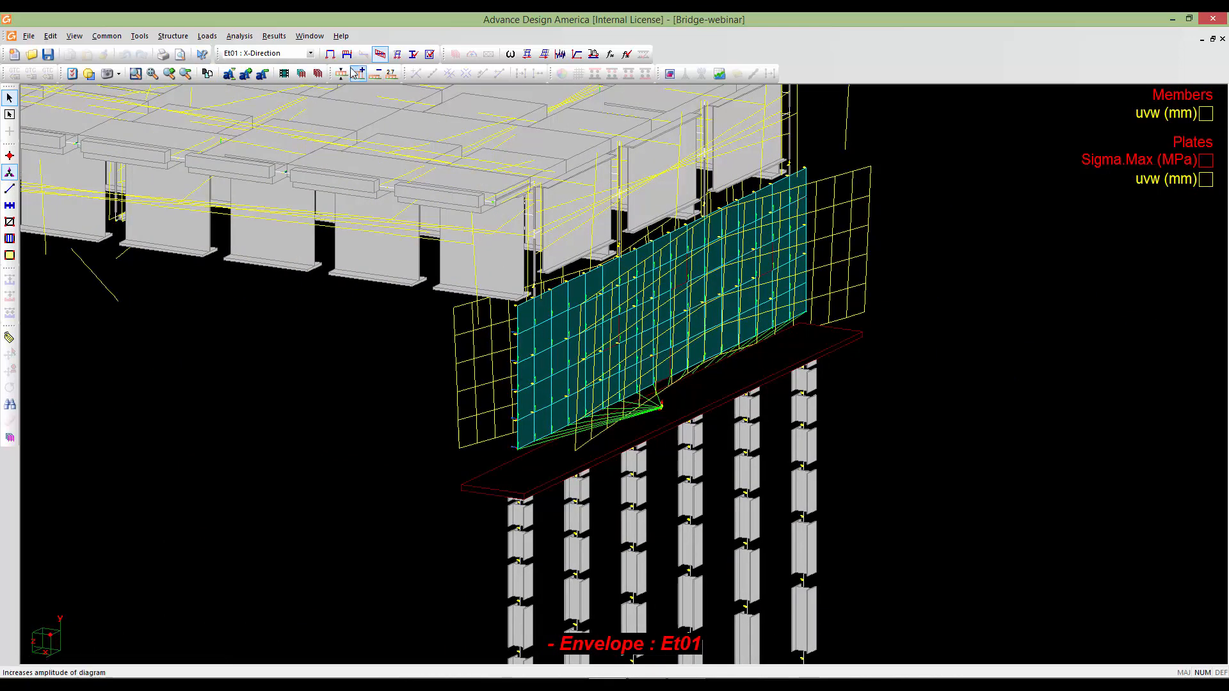
left_click(376, 75)
left_click(376, 74)
left_click(376, 74)
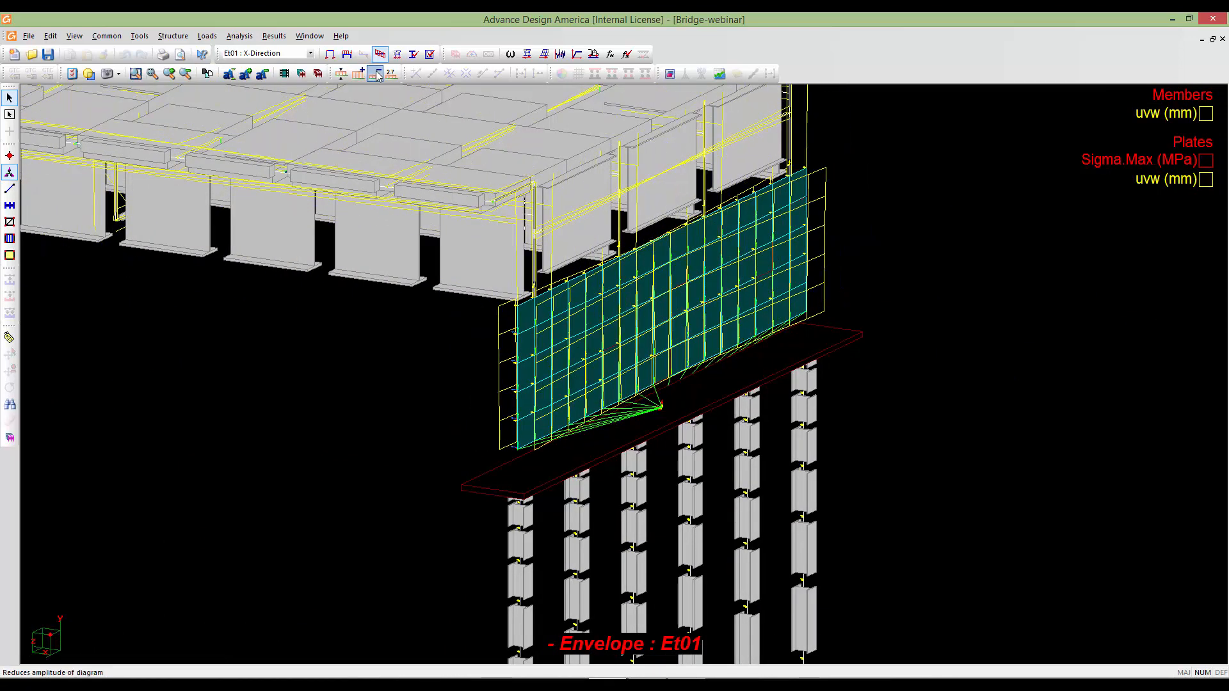
left_click(358, 75)
left_click(358, 75)
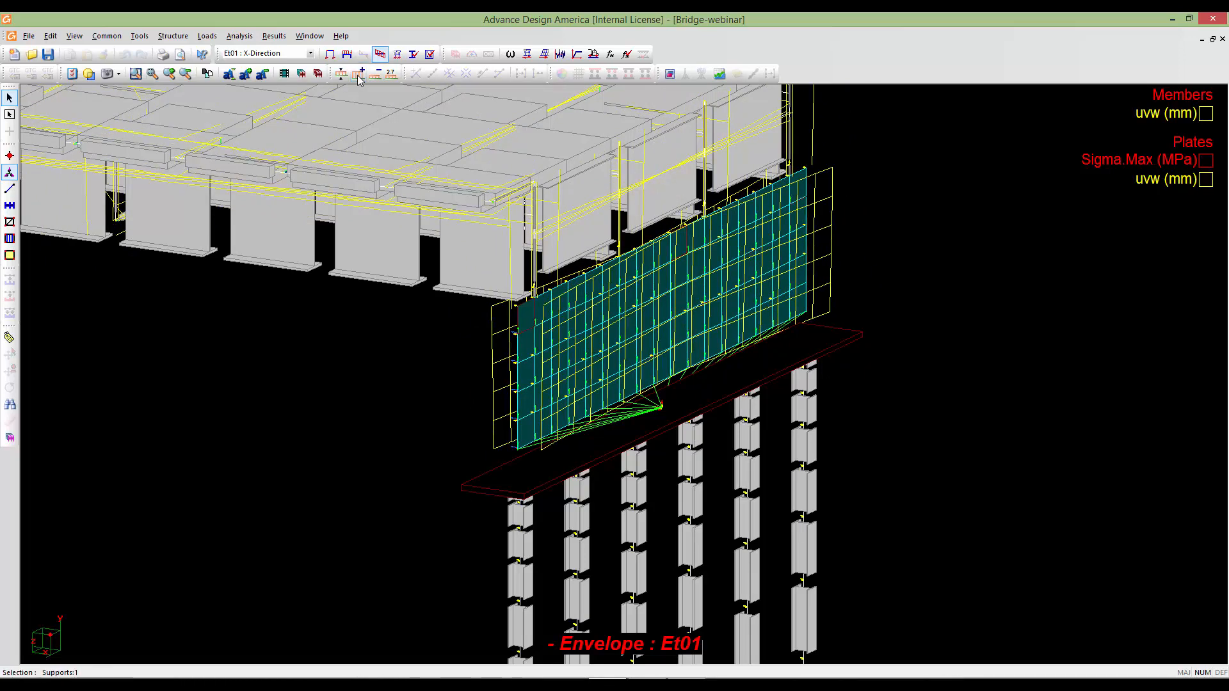
left_click(358, 76)
left_click(359, 75)
scroll(414, 290, "down", 2)
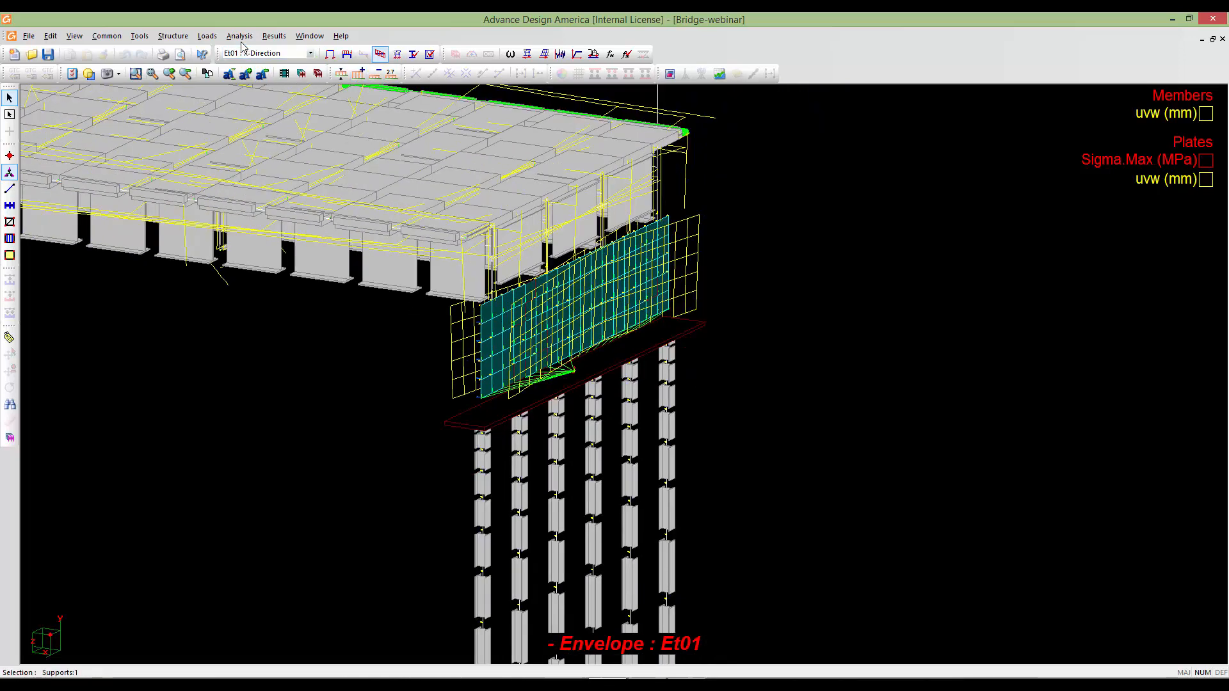
Switch the deflection display to the time history envelope Et02 : Z-Direction and inspect the deformed piers and abutment wall.
left_click(262, 53)
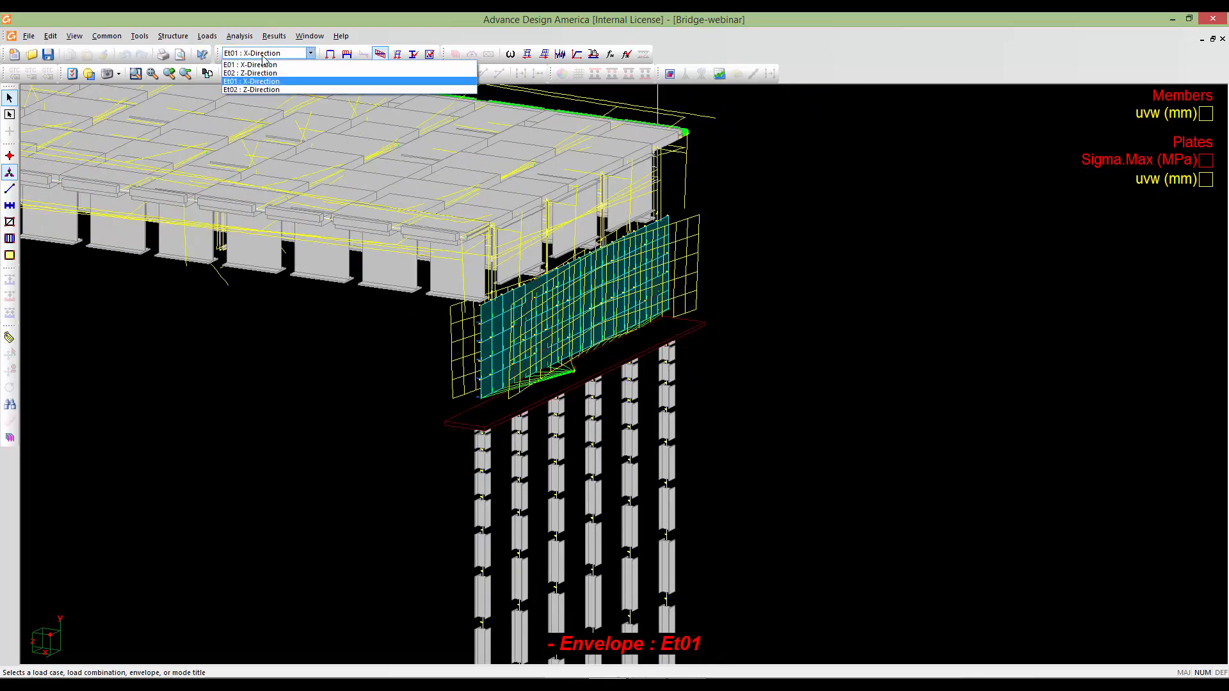
left_click(271, 89)
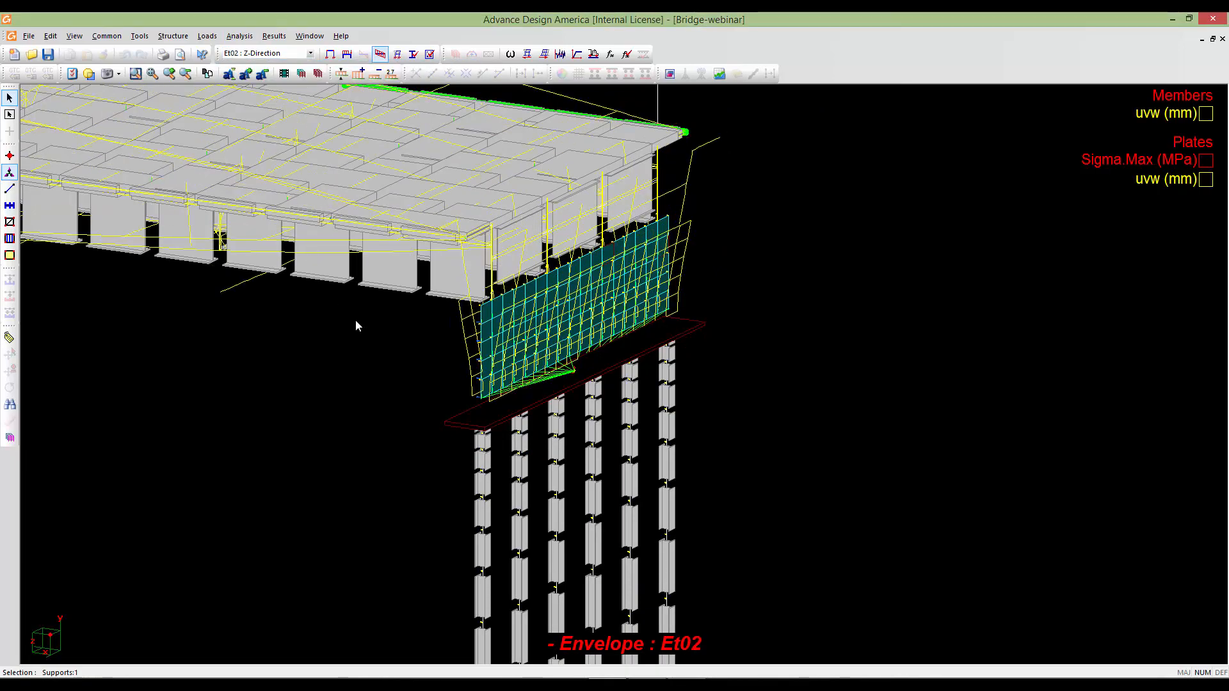
middle_click_drag(356, 321, 405, 324)
middle_click_drag(588, 336, 755, 346)
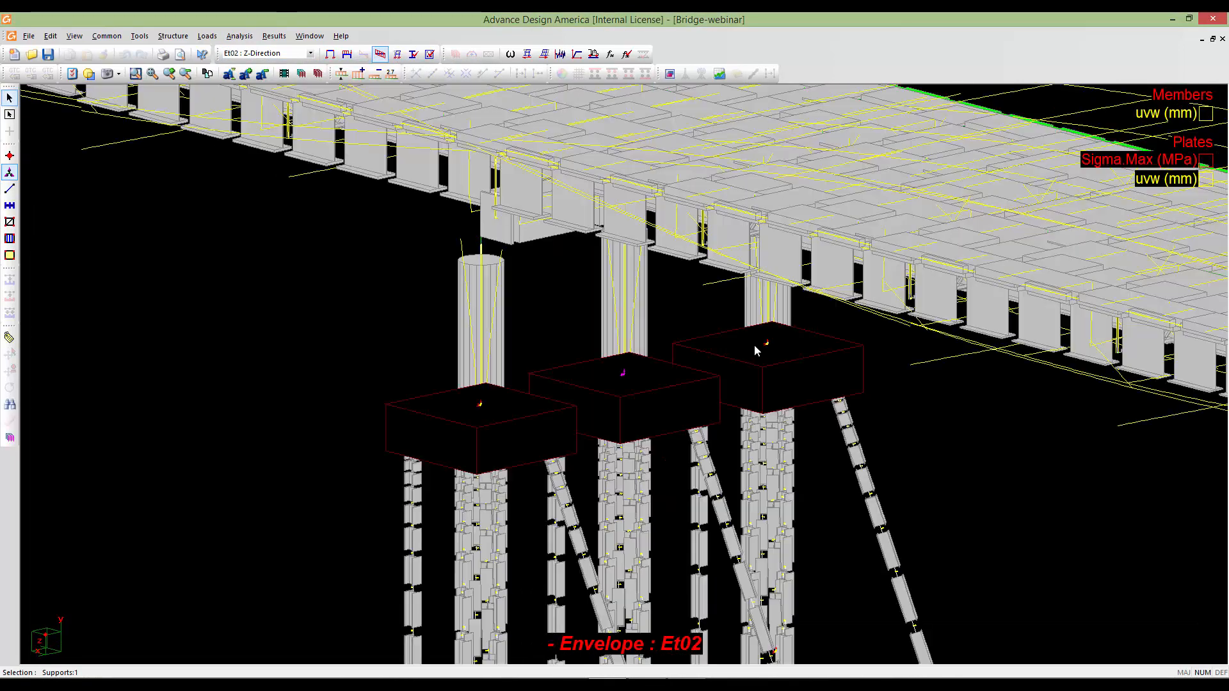
scroll(755, 346, "down", 2)
middle_click_drag(1140, 396, 690, 315)
scroll(690, 315, "up", 1)
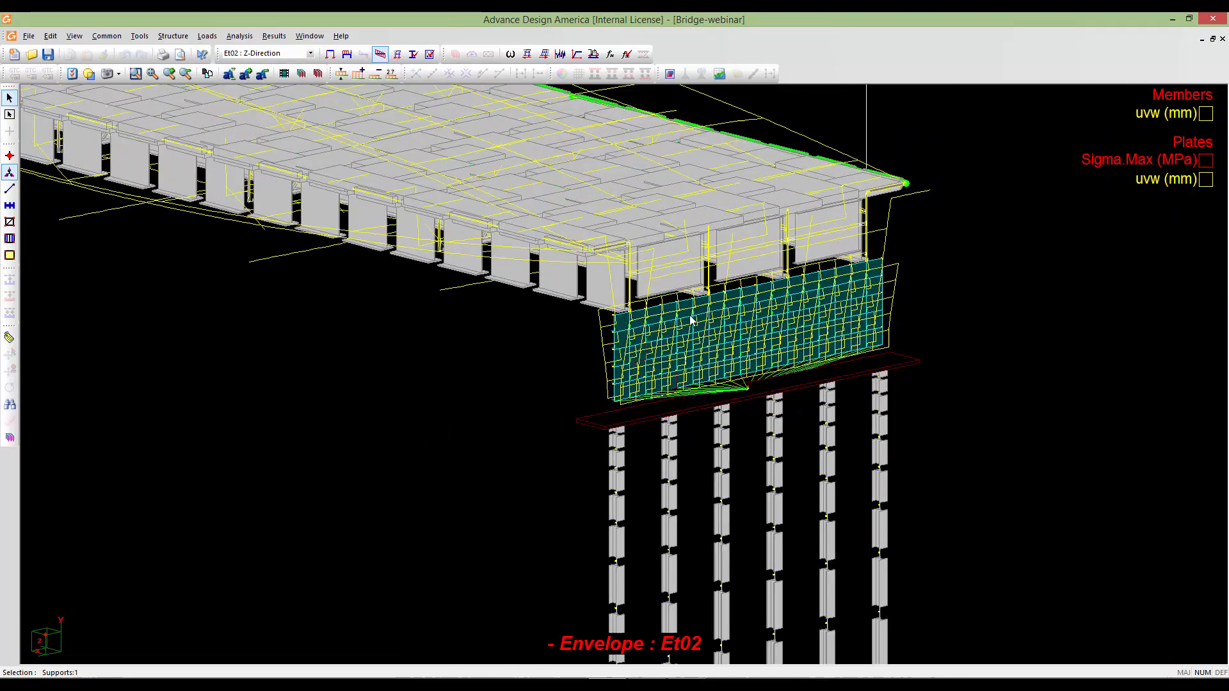
scroll(691, 318, "up", 1)
scroll(768, 314, "up", 4)
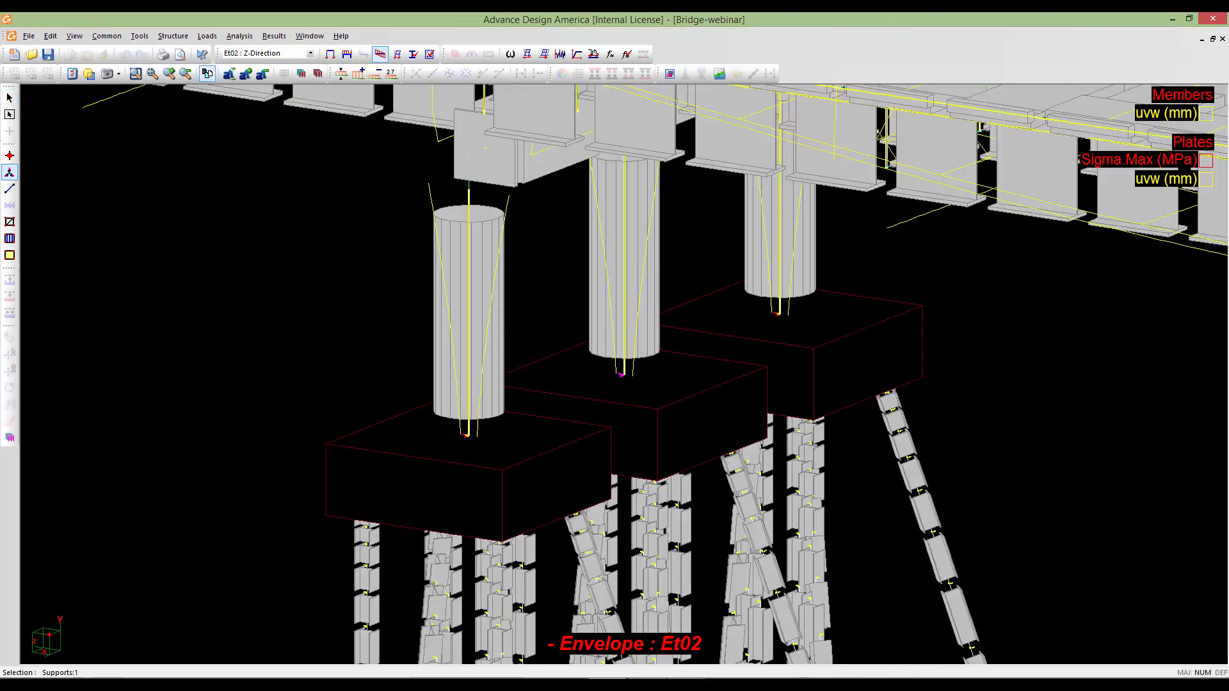
middle_click_drag(930, 308, 456, 315)
scroll(456, 315, "down", 4)
scroll(537, 327, "down", 3)
middle_click_drag(1008, 338, 745, 339)
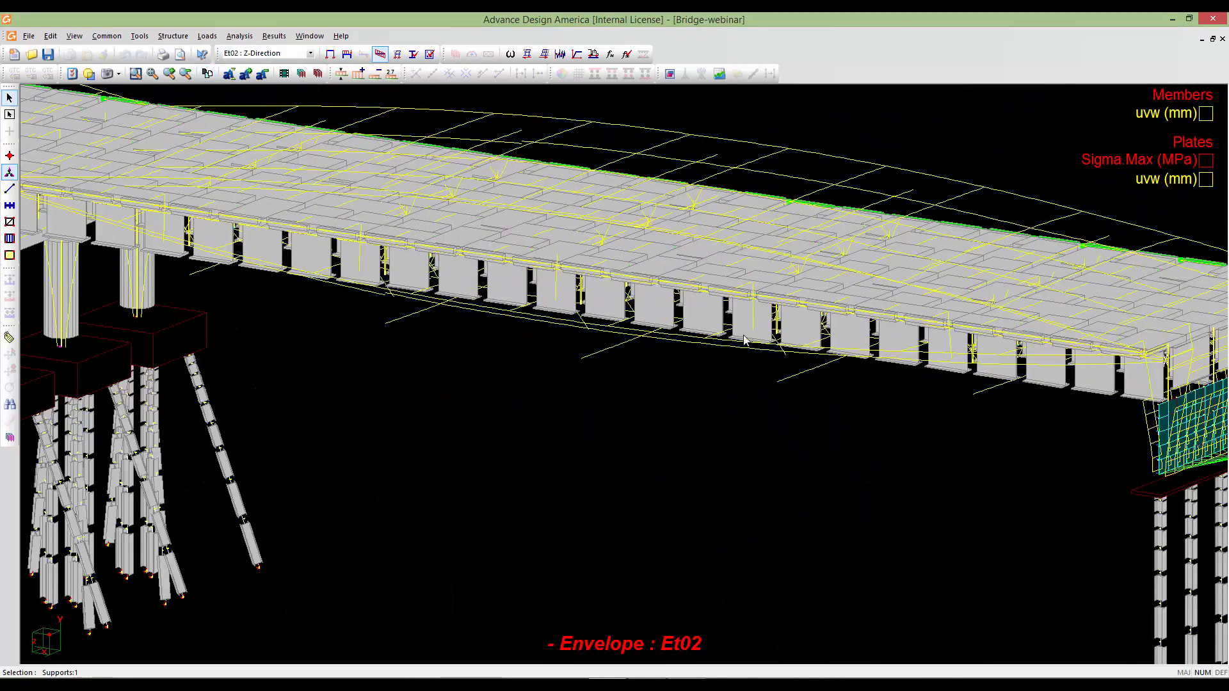
scroll(730, 341, "down", 1)
middle_click_drag(1121, 411, 797, 393)
scroll(797, 393, "up", 2)
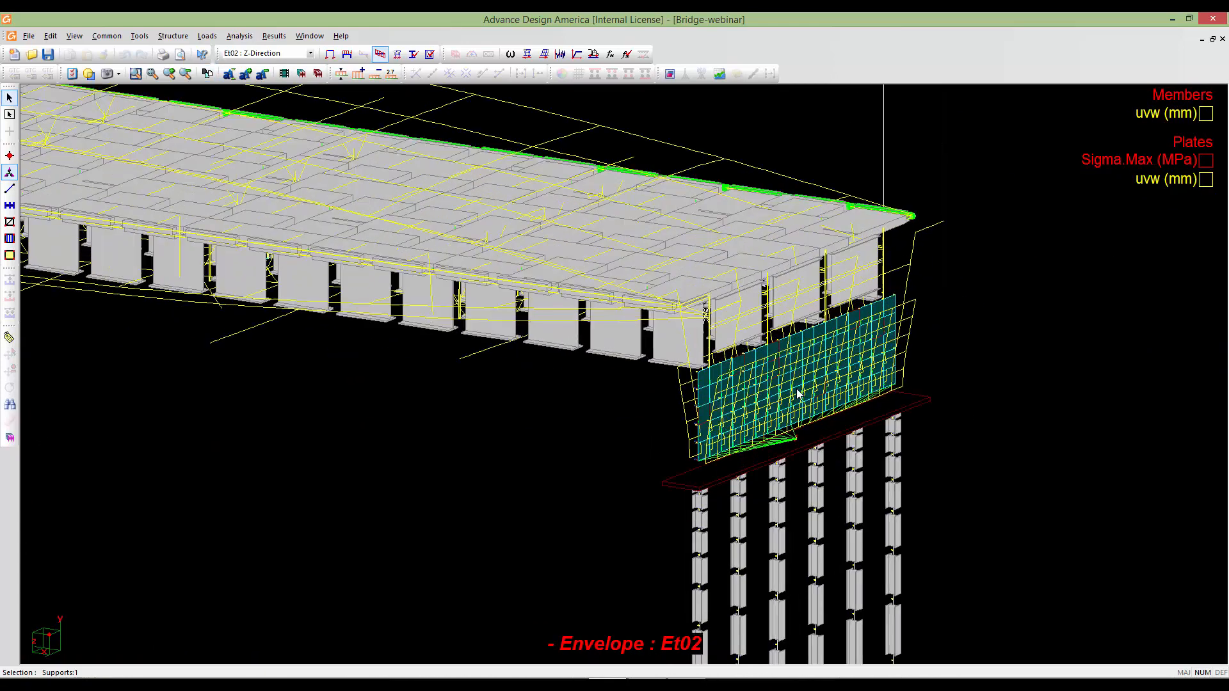
scroll(735, 375, "up", 3)
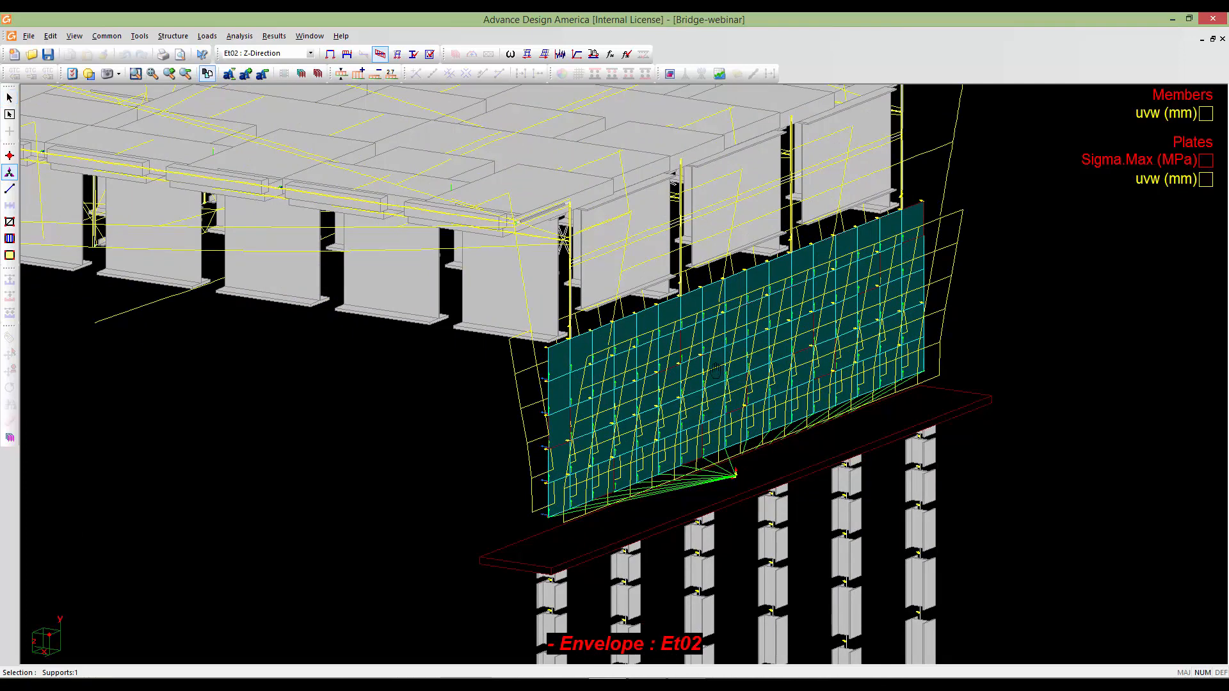
Examine the Et02 deflected shape at the opposite abutment and along the whole bridge.
scroll(723, 368, "down", 4)
middle_click_drag(491, 314, 925, 366)
middle_click_drag(428, 329, 592, 337)
middle_click_drag(598, 384, 660, 386)
middle_click_drag(539, 305, 1098, 462)
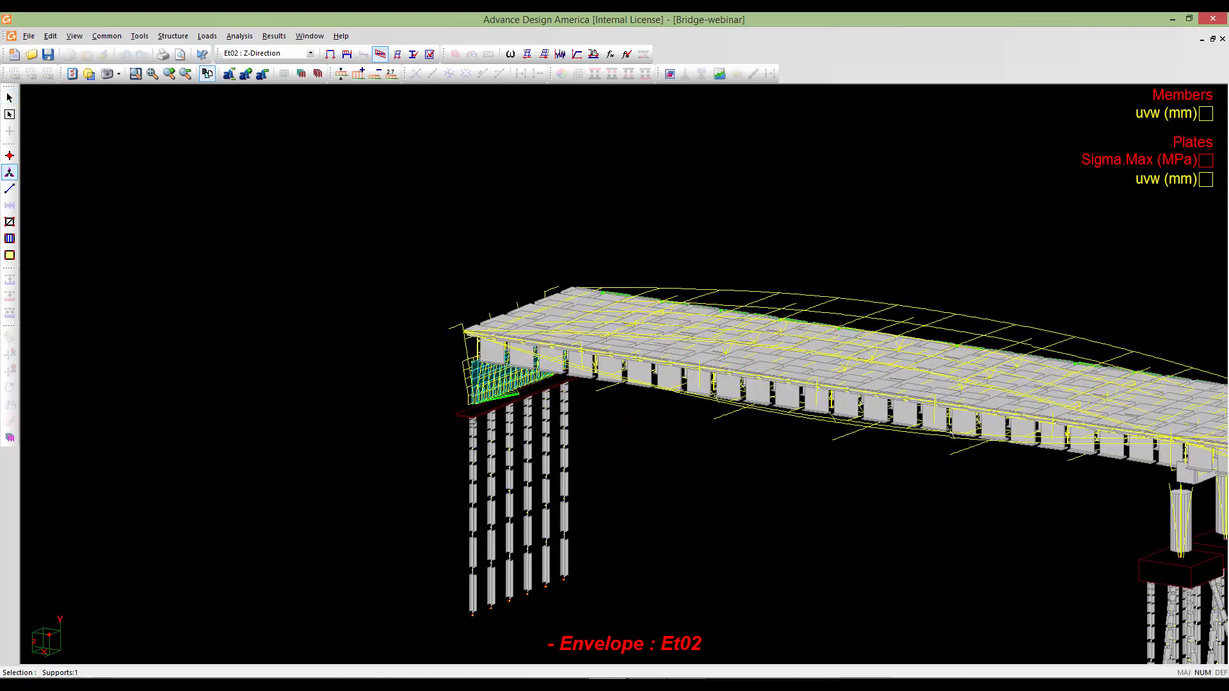
middle_click_drag(436, 387, 630, 392)
scroll(630, 392, "up", 4)
middle_click_drag(742, 439, 415, 429)
scroll(433, 424, "down", 5)
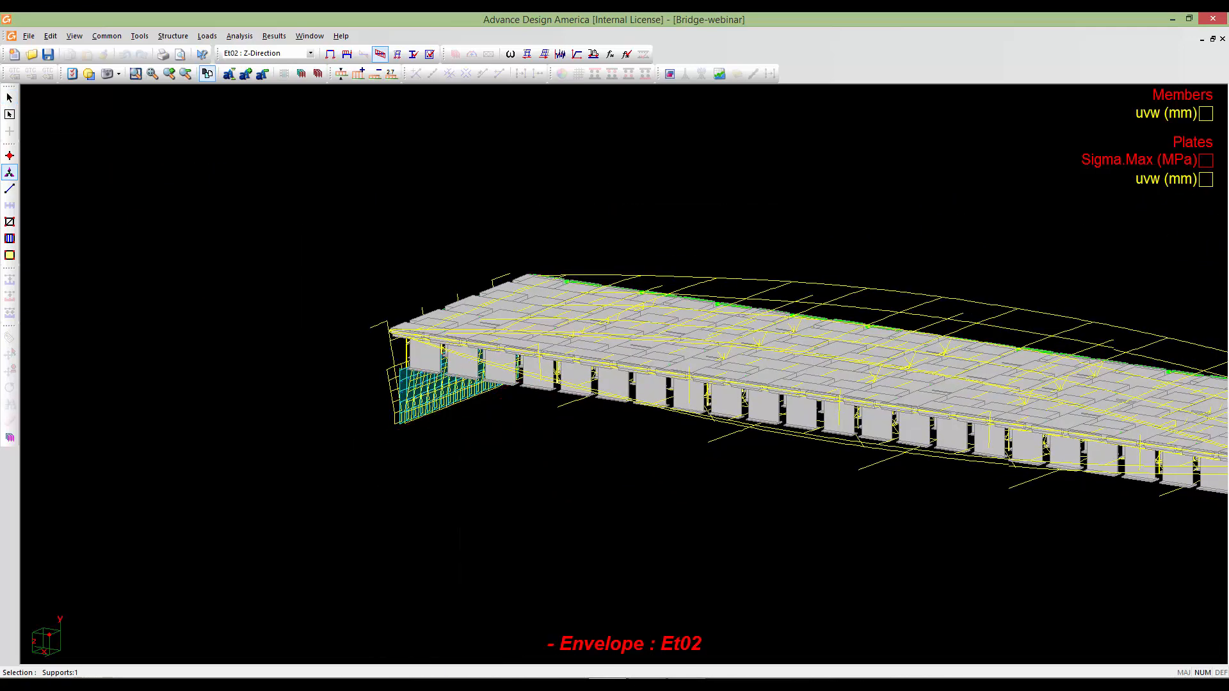
middle_click_drag(570, 425, 284, 376)
scroll(285, 376, "down", 4)
scroll(550, 436, "down", 4)
middle_click_drag(549, 436, 454, 400)
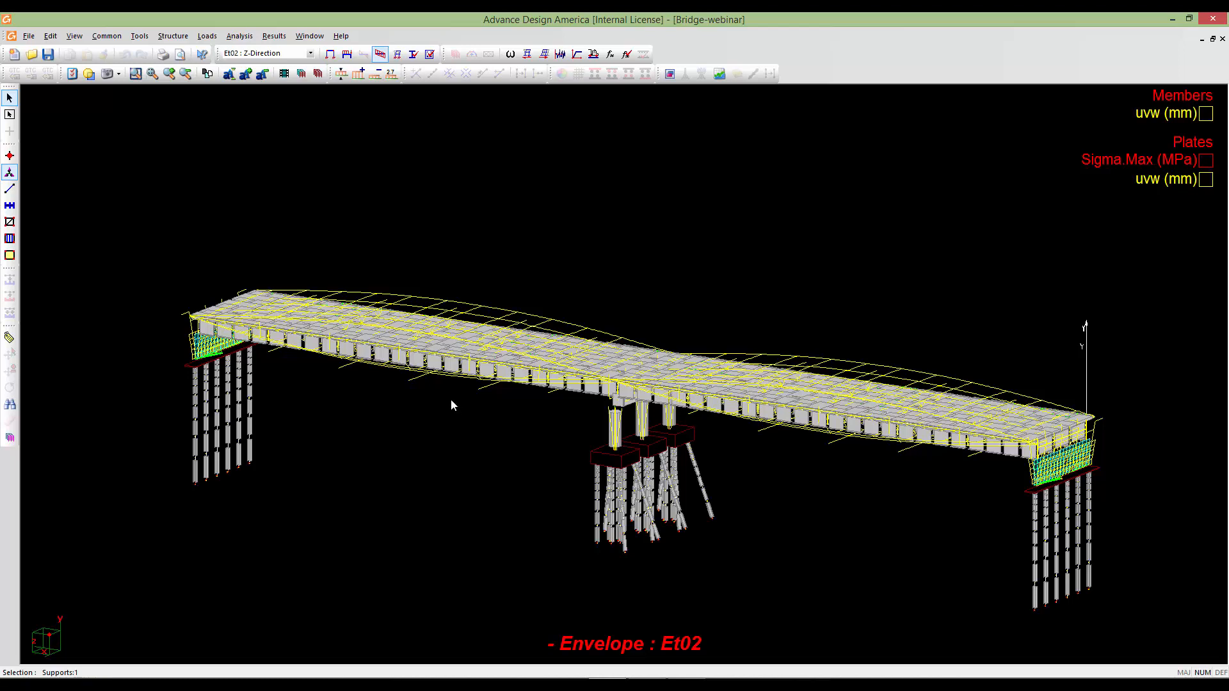
Review the Et02 maximum and minimum displacements of the pier cap node above the front column in the node displacements spreadsheet.
middle_click_drag(415, 306, 353, 310)
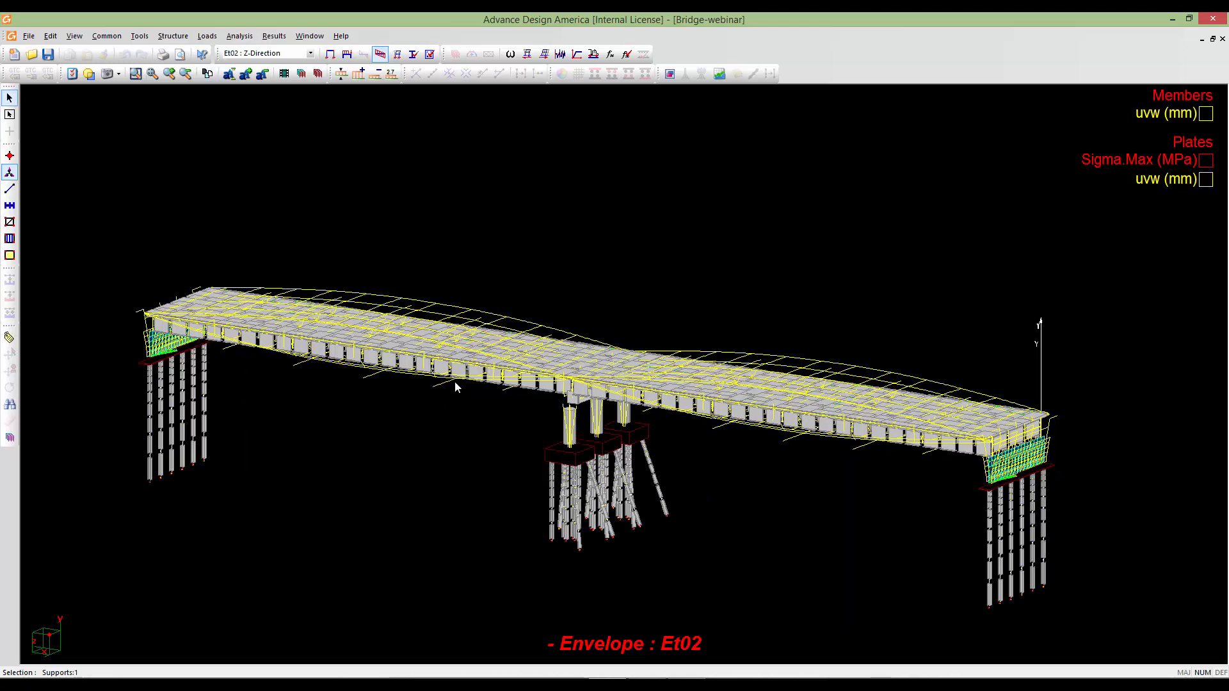
scroll(567, 385, "up", 5)
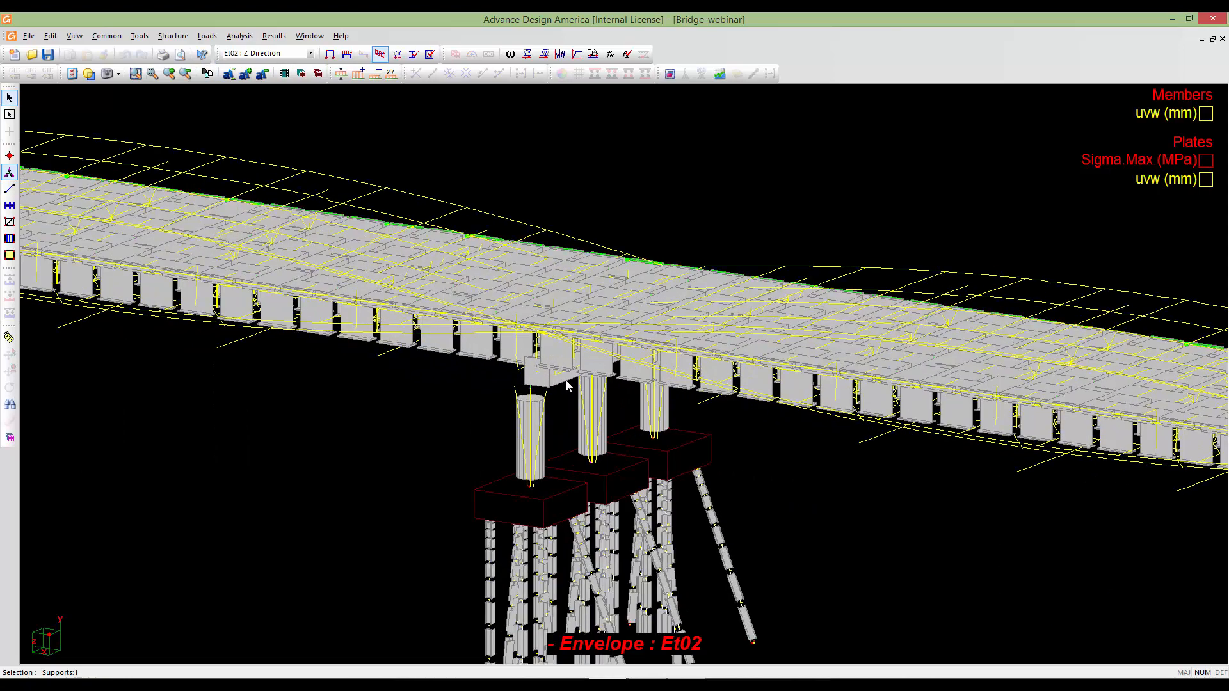
scroll(564, 386, "up", 1)
middle_click_drag(537, 382, 517, 379)
scroll(516, 379, "up", 3)
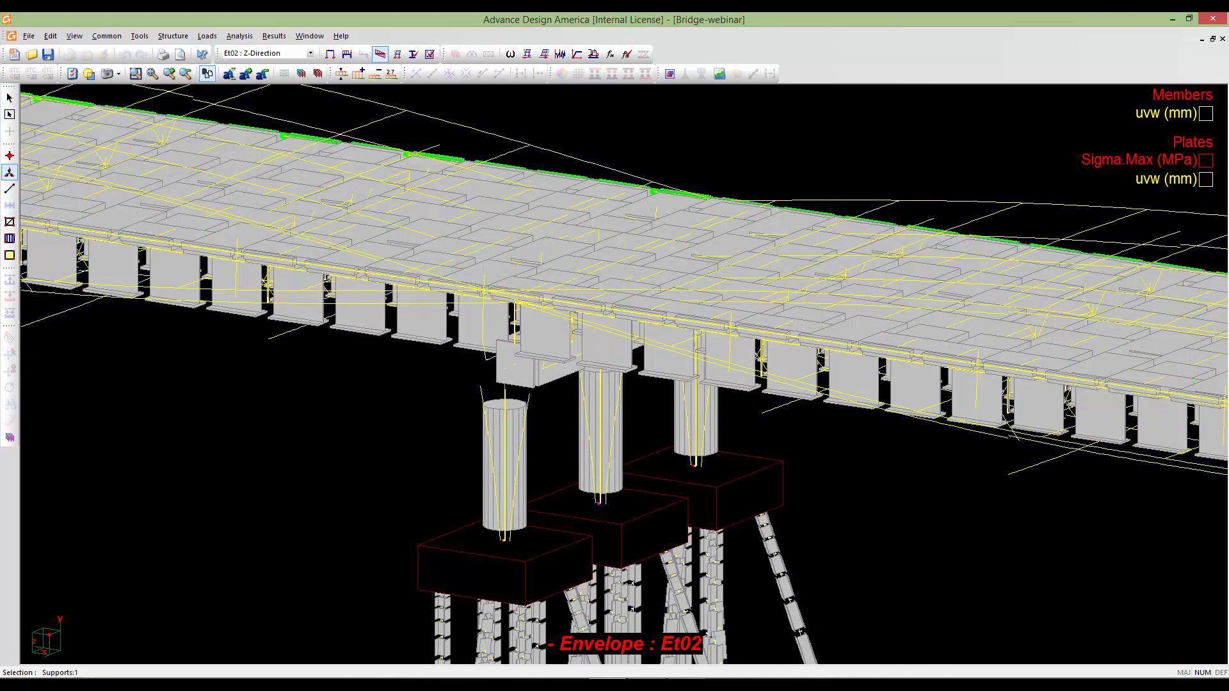
middle_click_drag(441, 375, 428, 374)
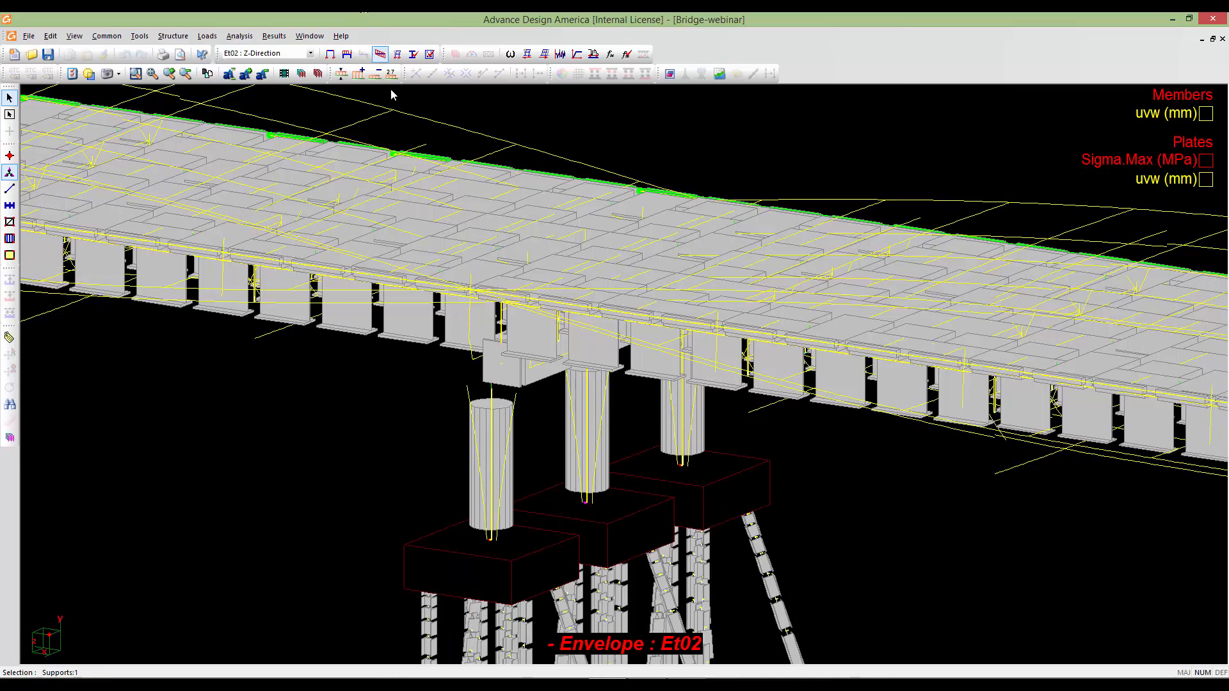
middle_click_drag(527, 275, 502, 384)
scroll(492, 386, "up", 2)
scroll(493, 386, "up", 1)
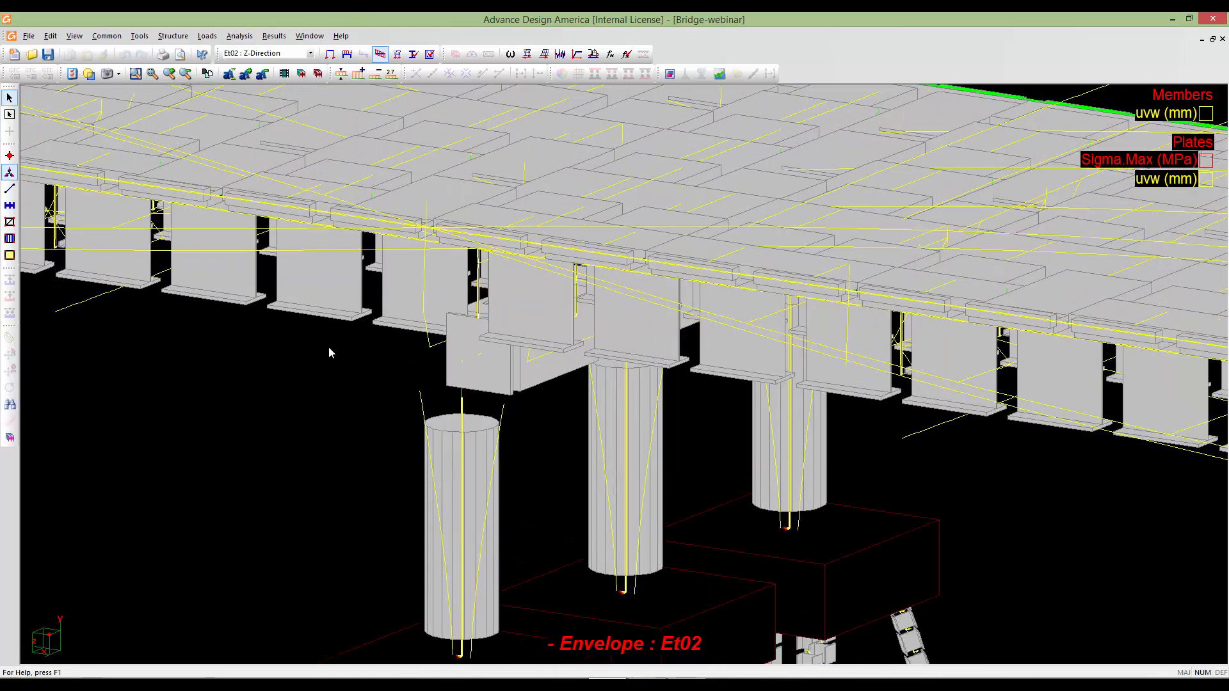
left_click(9, 157)
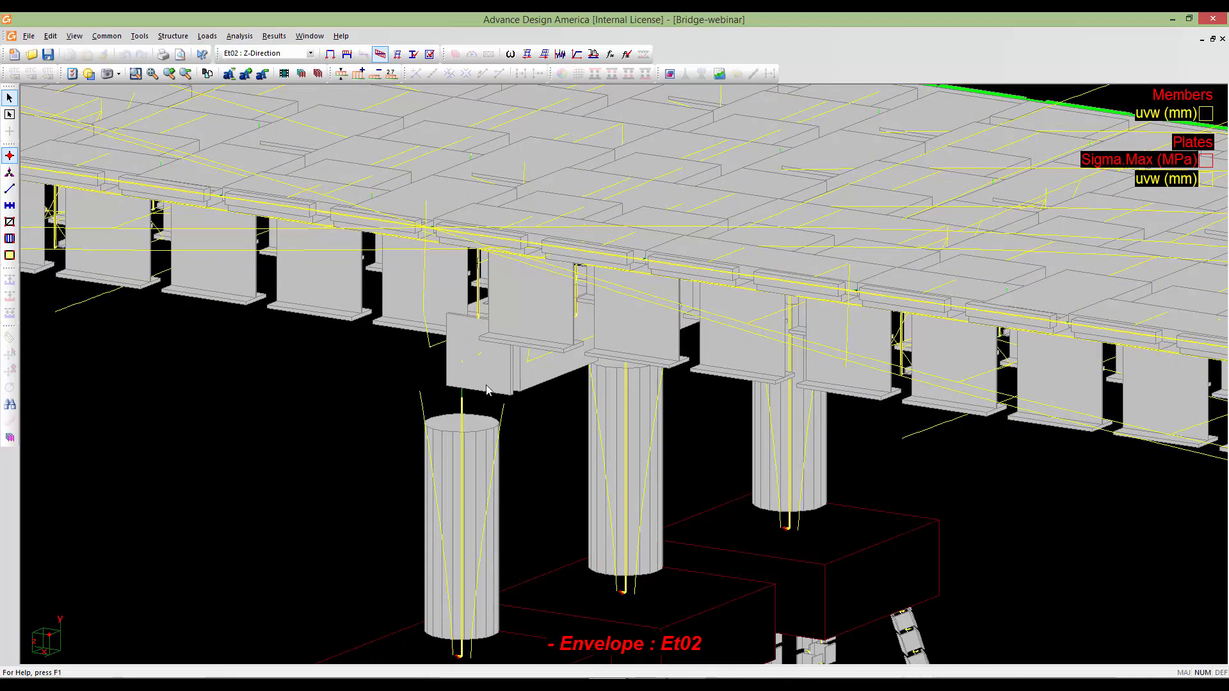
double_click(462, 362)
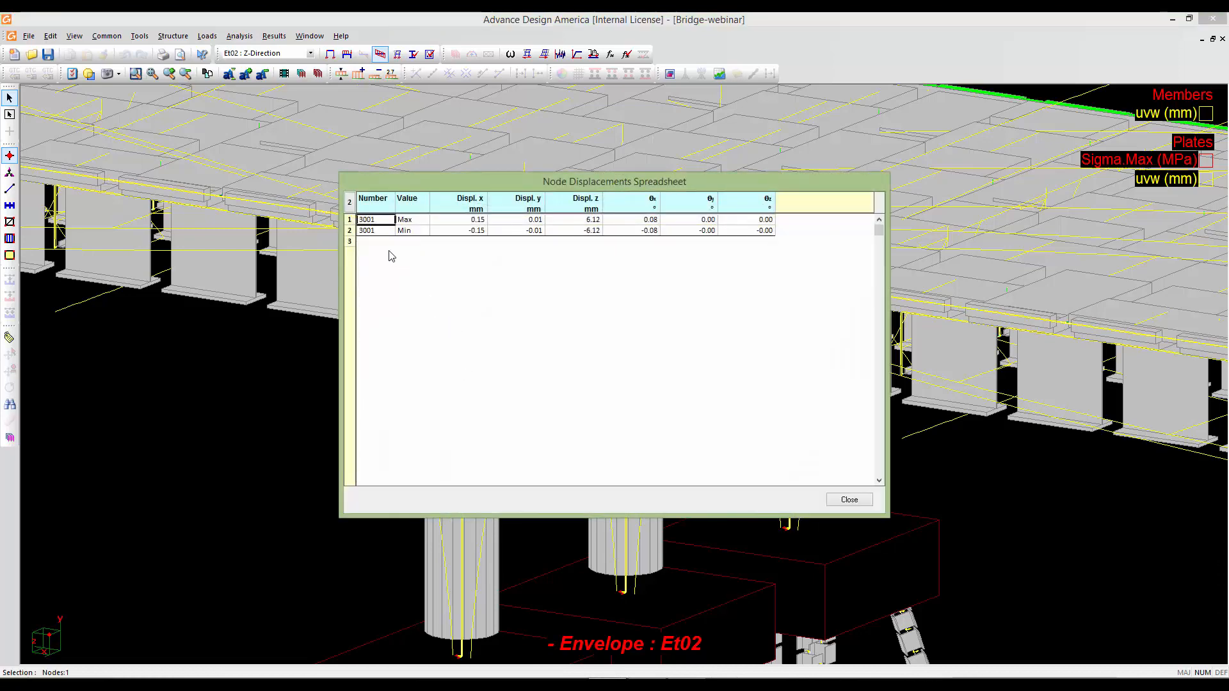
left_click(864, 505)
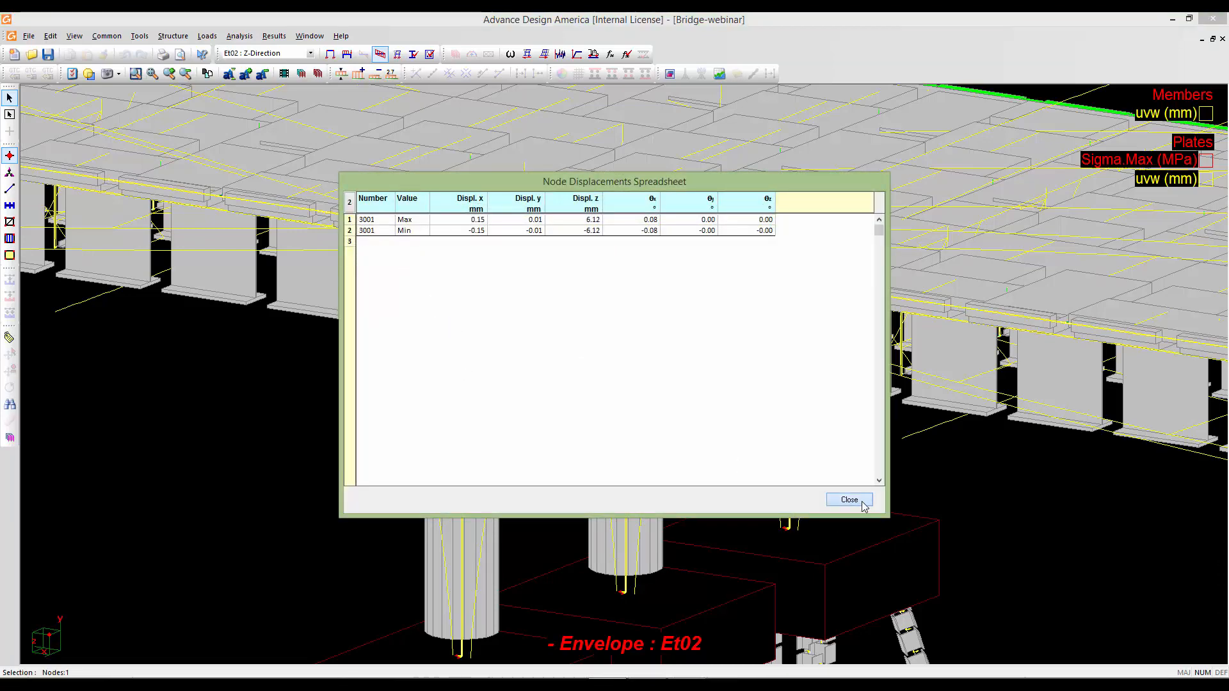
scroll(861, 501, "down", 10)
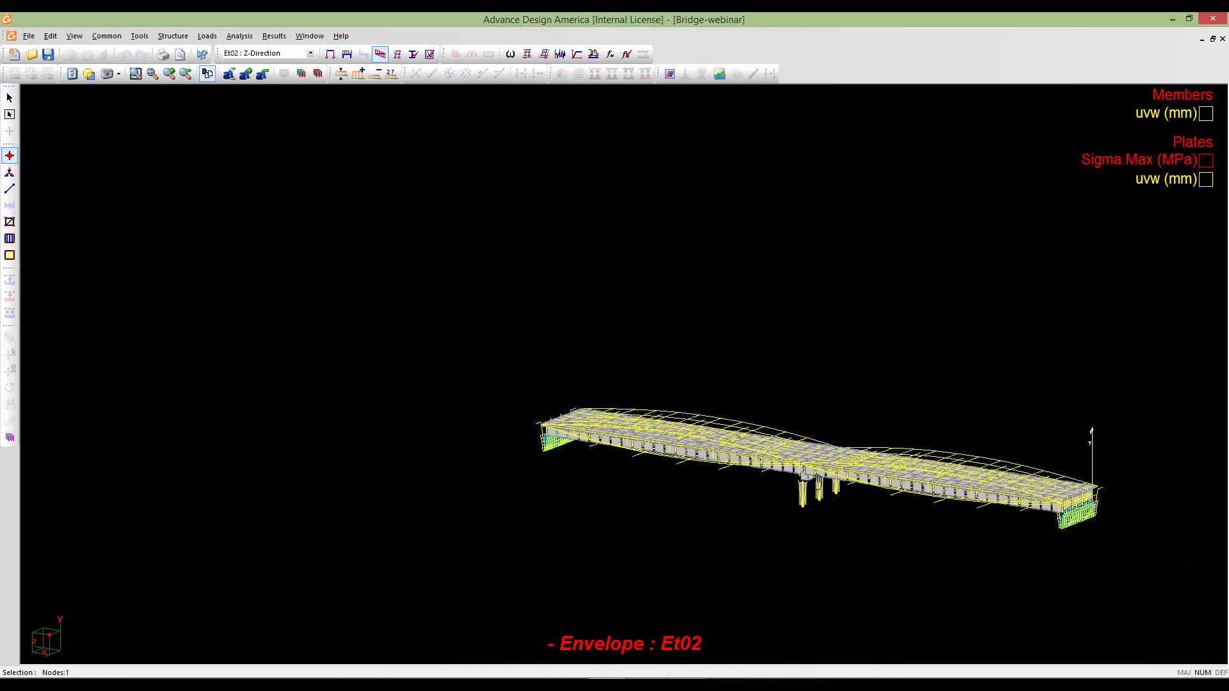
middle_click_drag(819, 487, 718, 452)
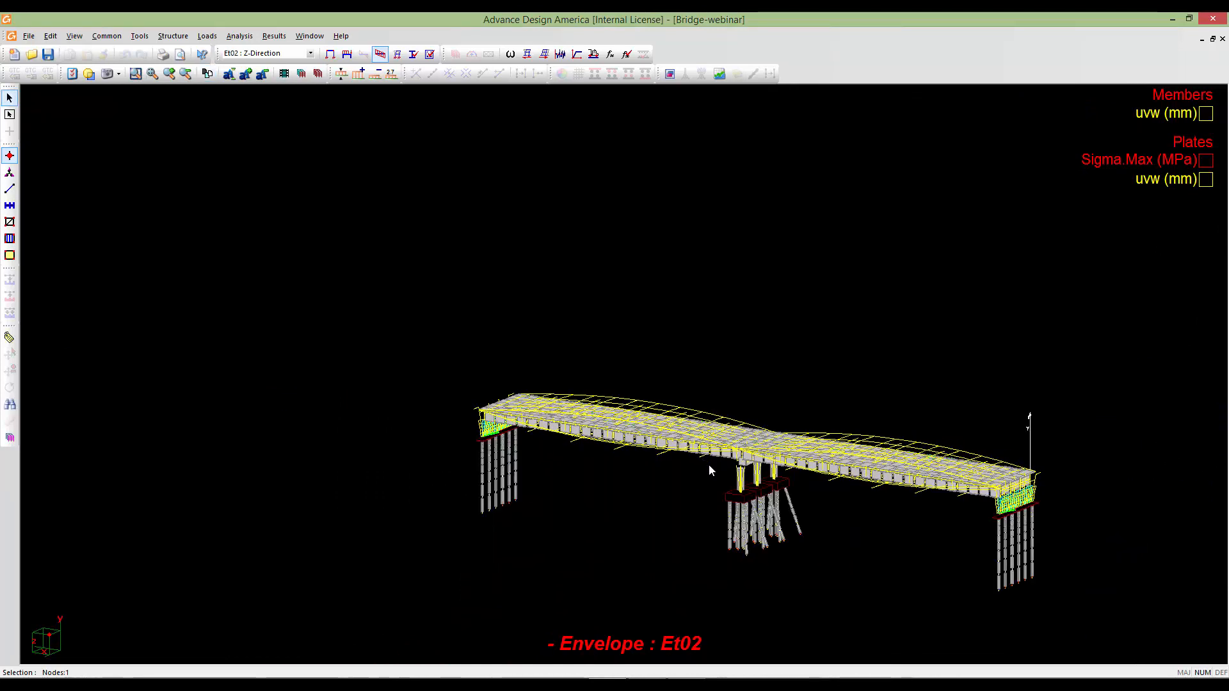
Try to read the X-Direction displacements over time for node 3001 in the time history results.
left_click(274, 36)
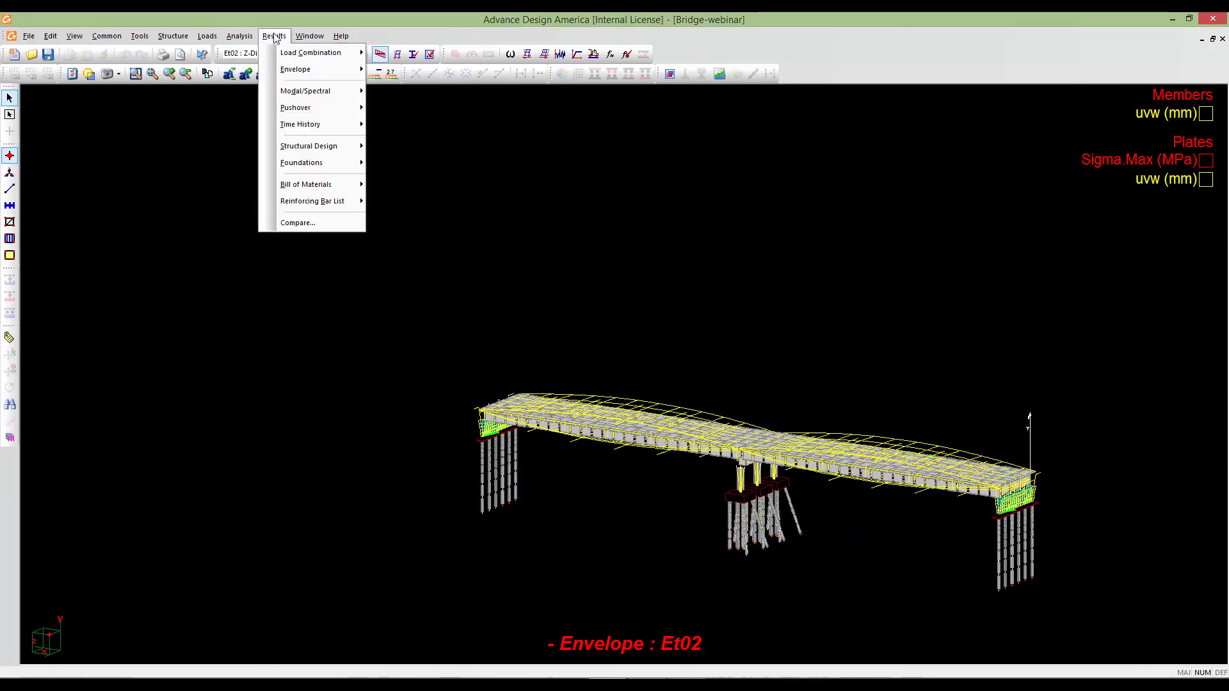
mouse_move(292, 126)
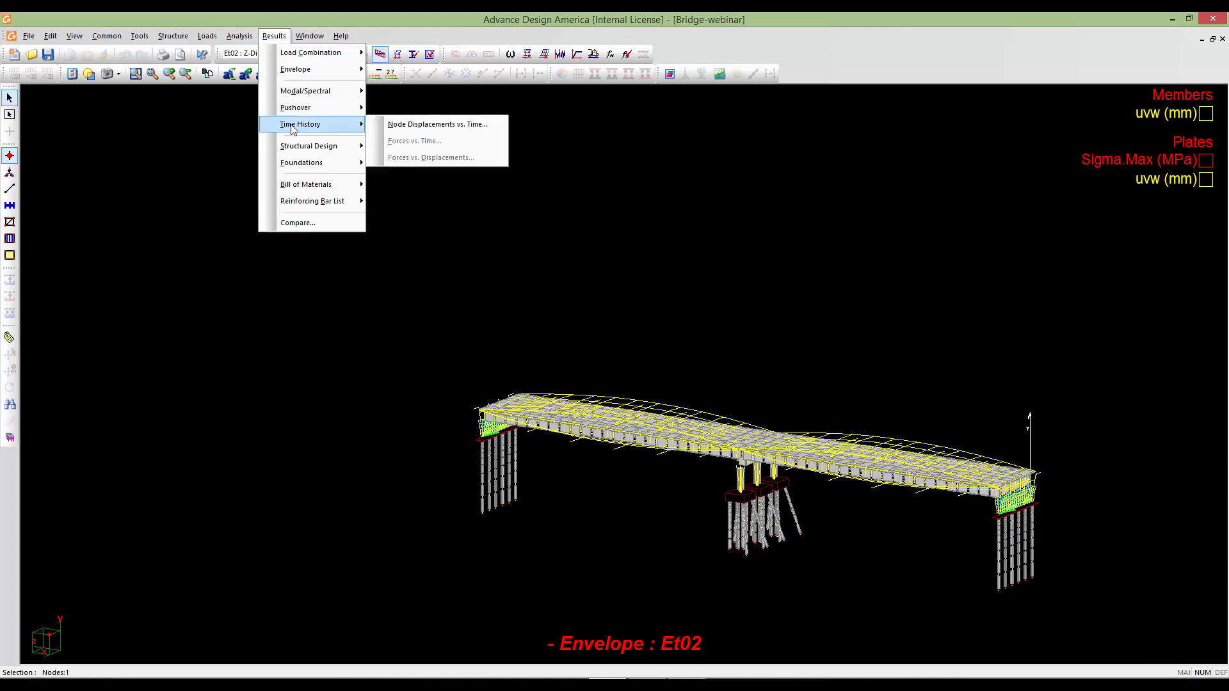
left_click(446, 127)
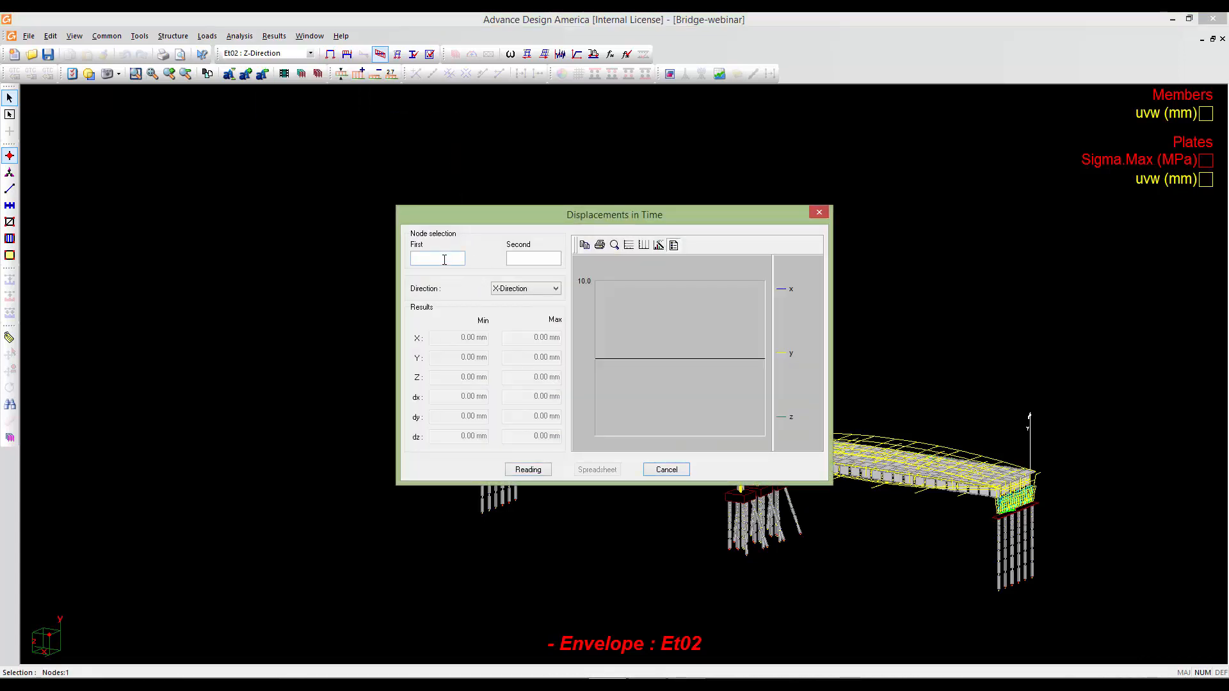
type("3001")
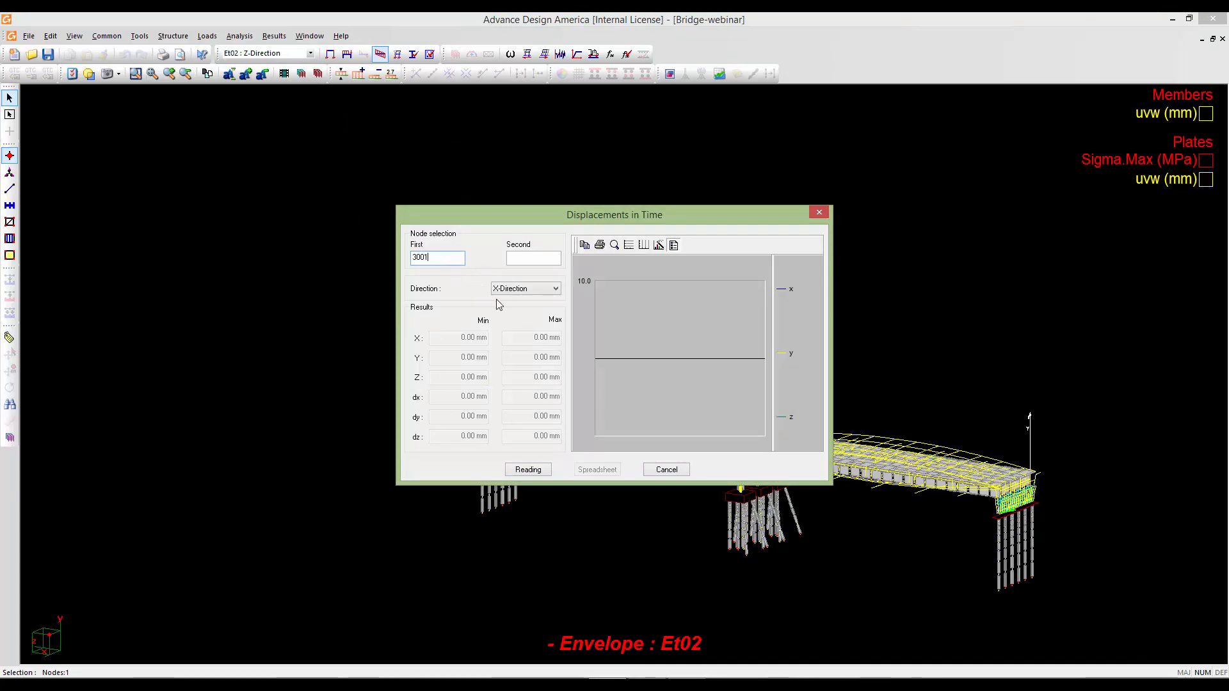
left_click(544, 469)
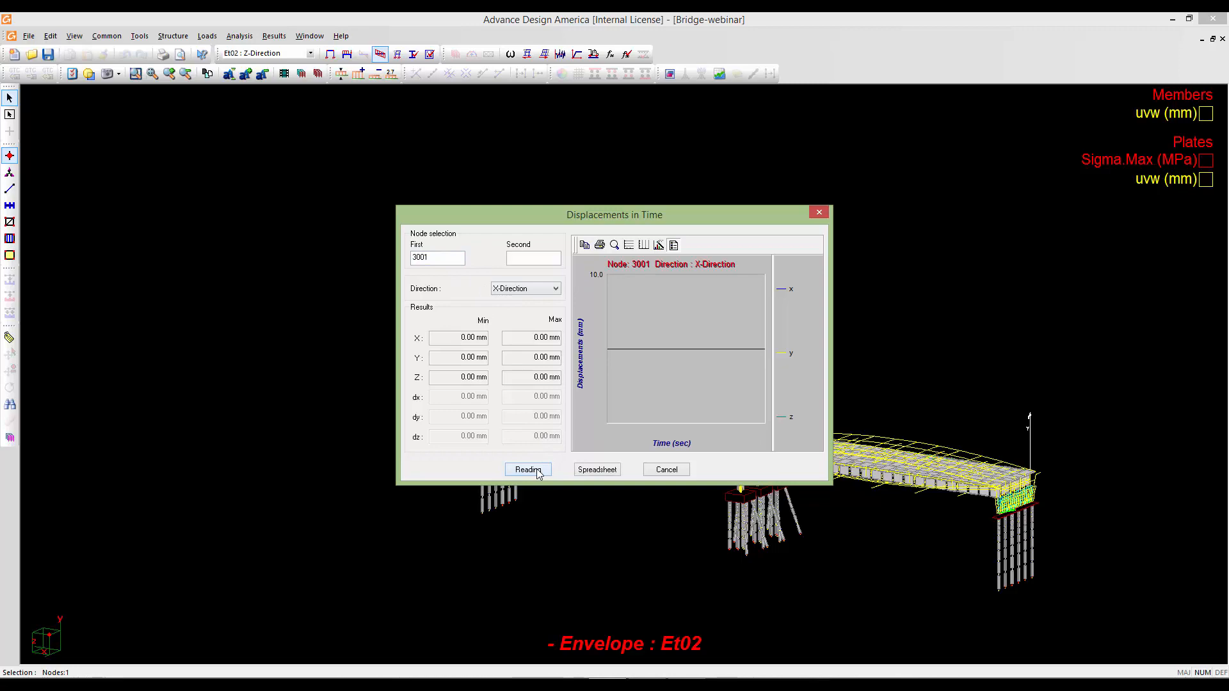
left_click(667, 471)
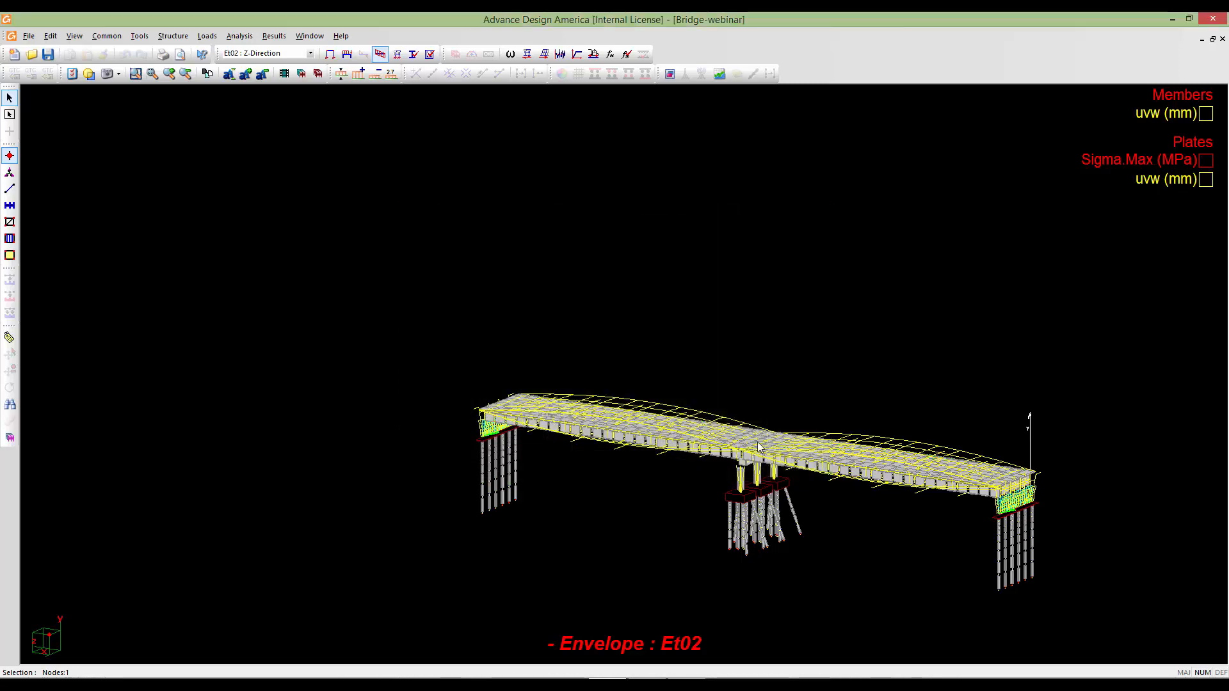
Look up the node number and Et02 displacements of the pier cap node above the front column in the node displacements spreadsheet.
middle_click_drag(595, 442, 339, 435)
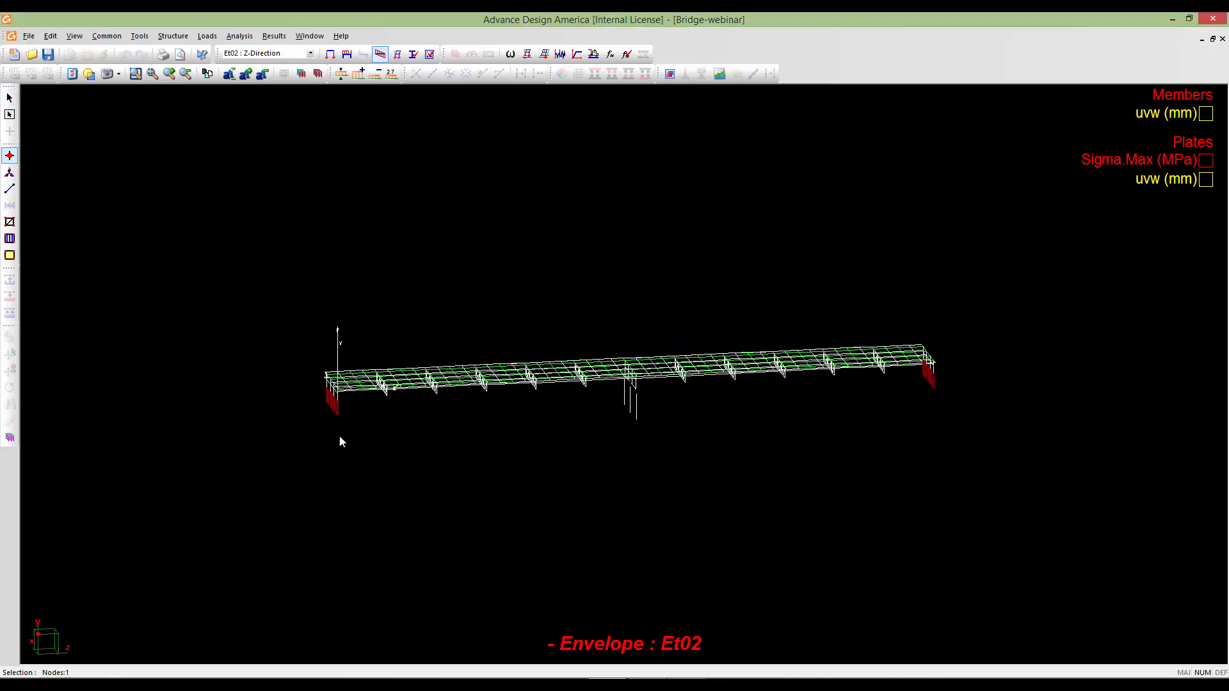
scroll(633, 378, "up", 3)
scroll(634, 382, "up", 4)
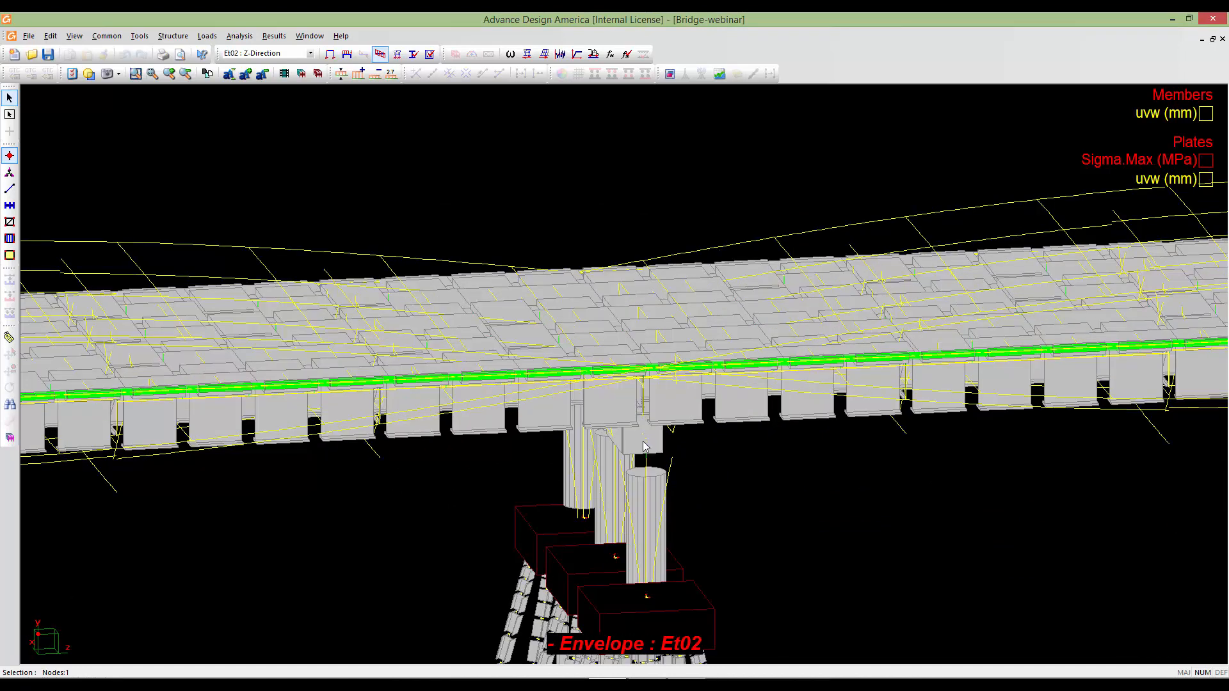
double_click(645, 440)
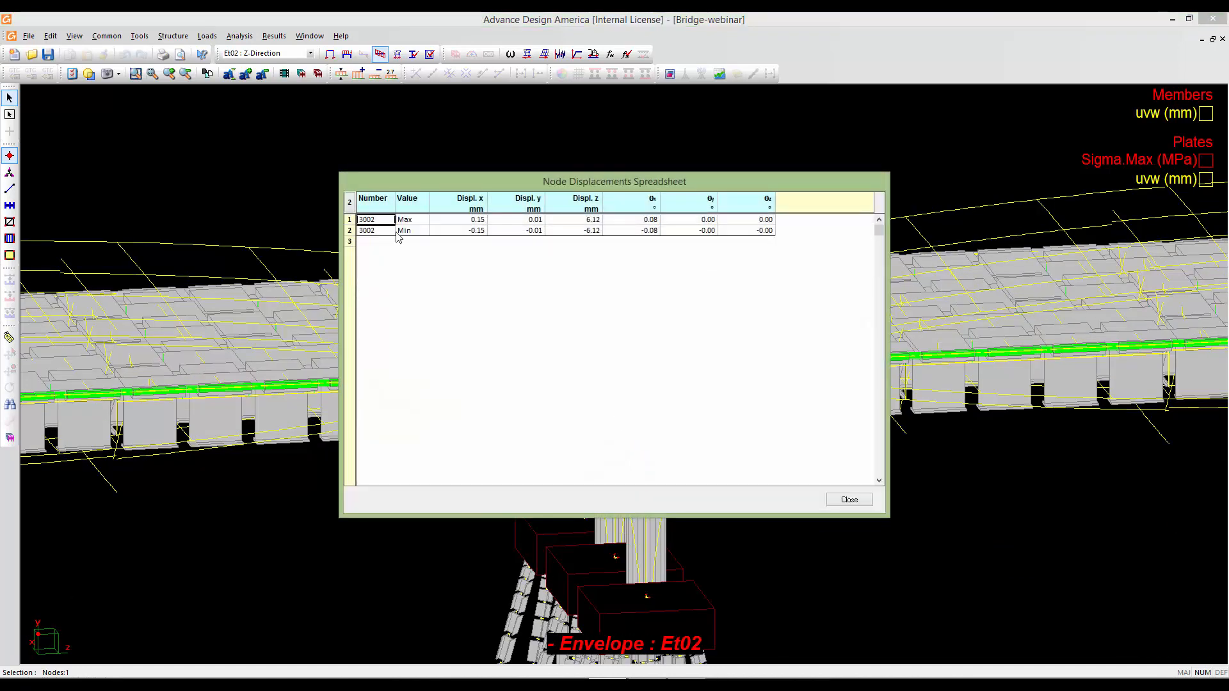
left_click(847, 499)
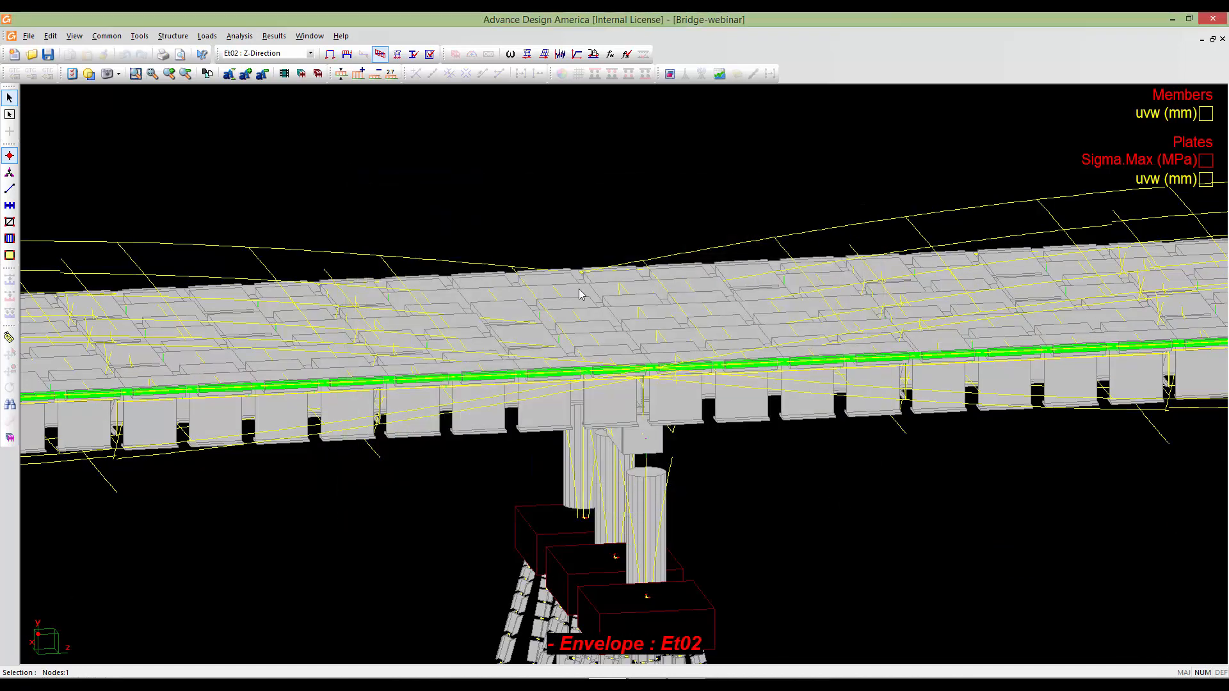
Plot the time history displacements of node 3002 in the X-Direction and examine the graph.
left_click(274, 36)
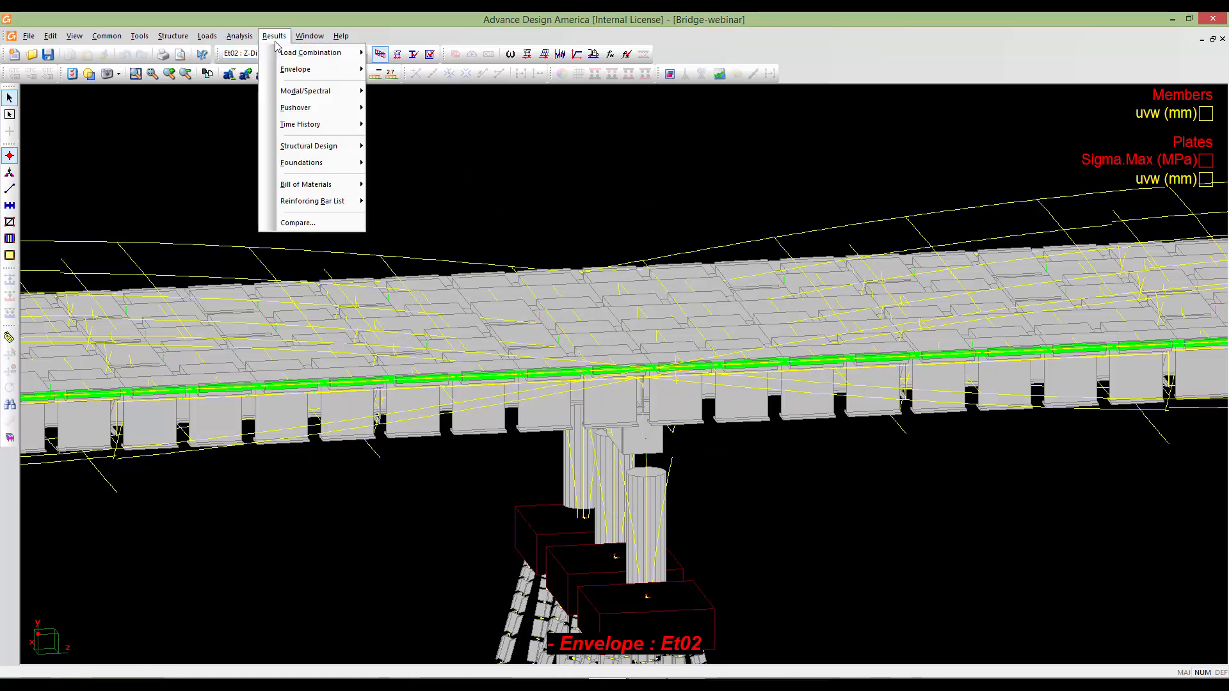
mouse_move(320, 124)
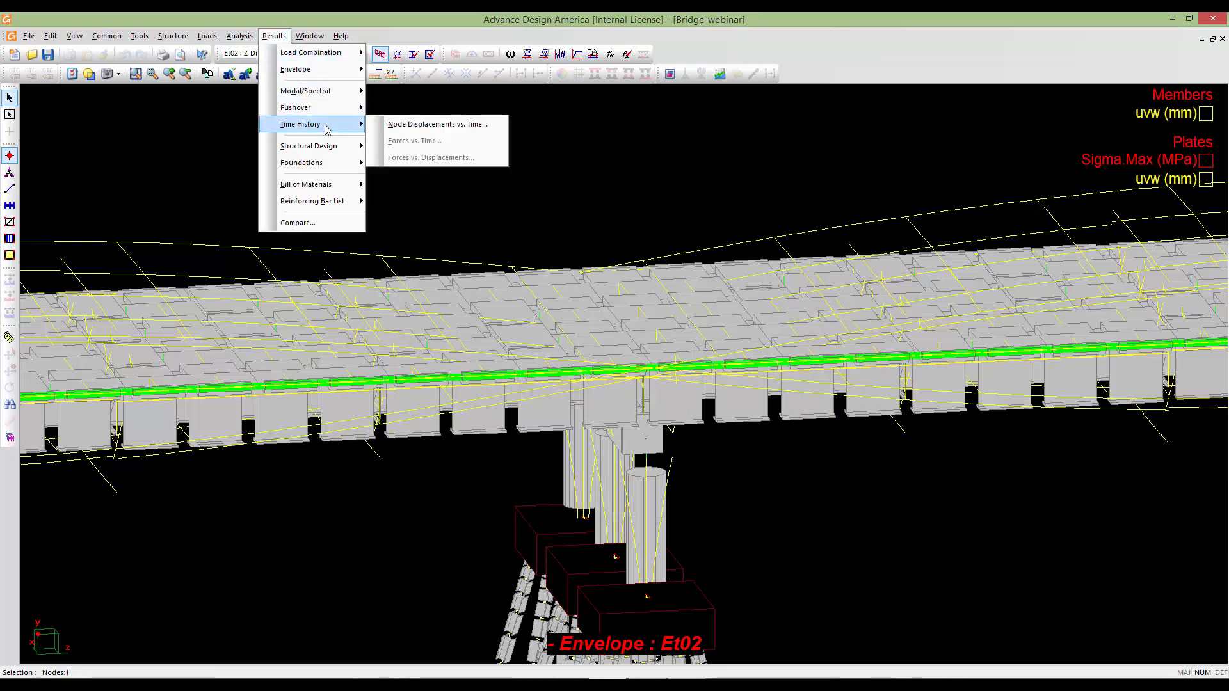
left_click(431, 128)
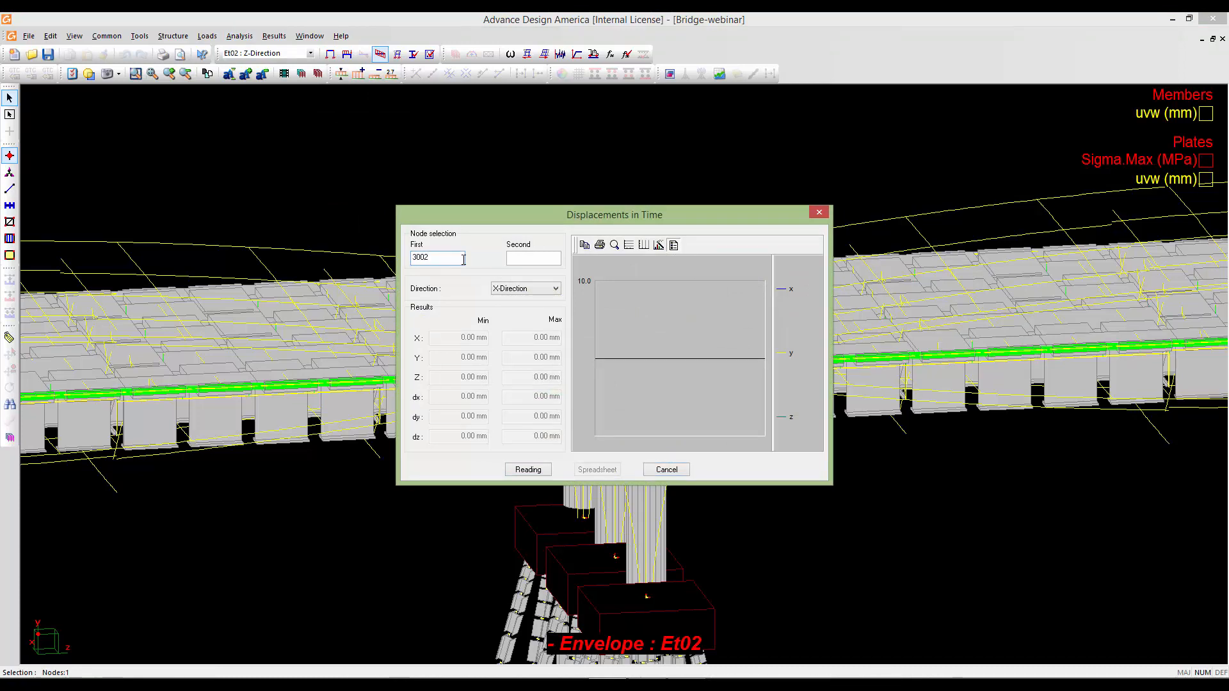
left_click(521, 470)
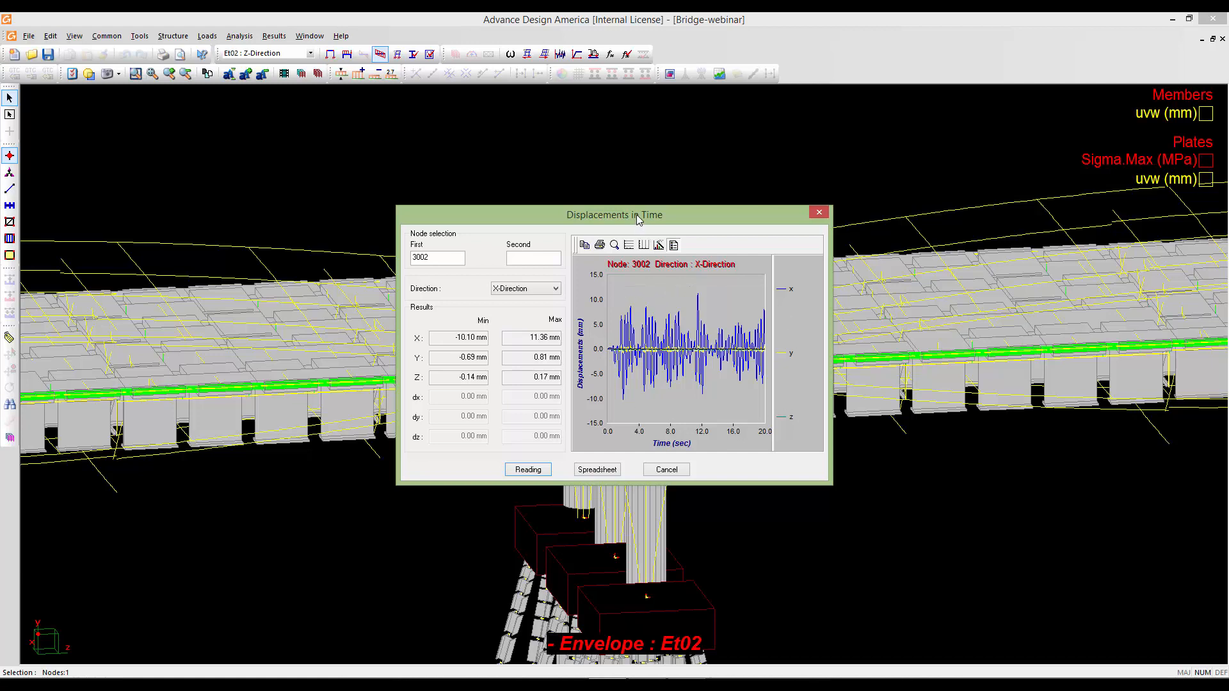
left_click_drag(637, 215, 645, 208)
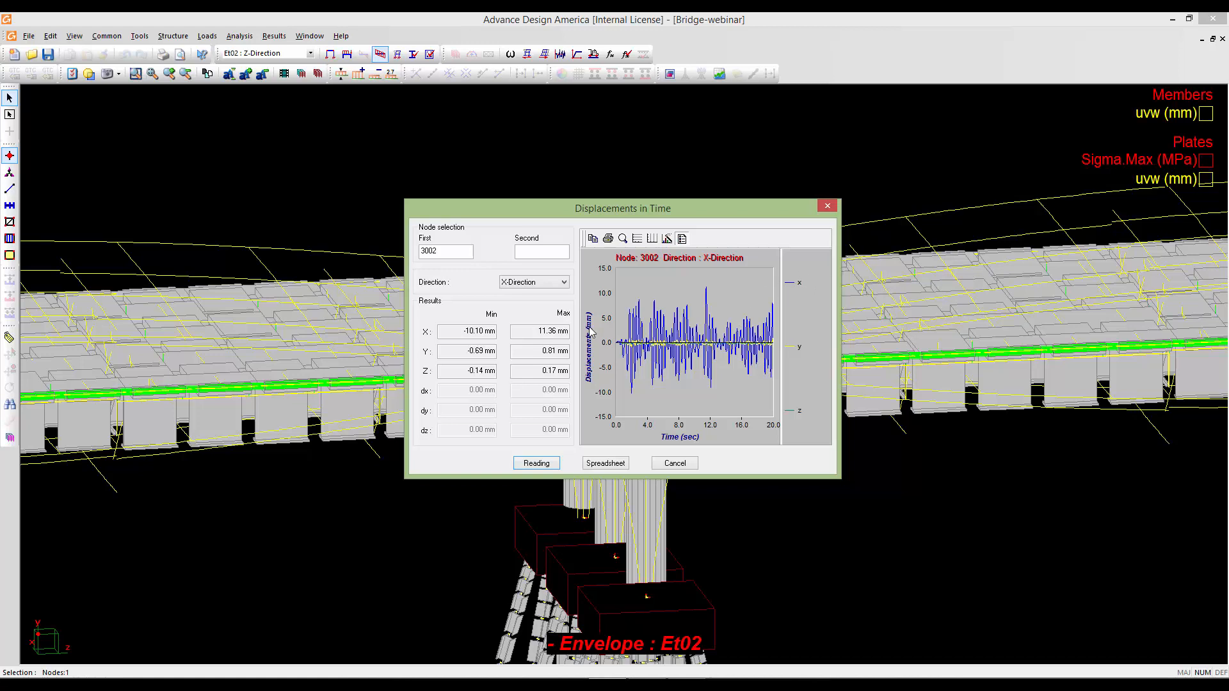
Switch the node 3002 displacement plot to the Z-Direction and read its time history results.
left_click(543, 287)
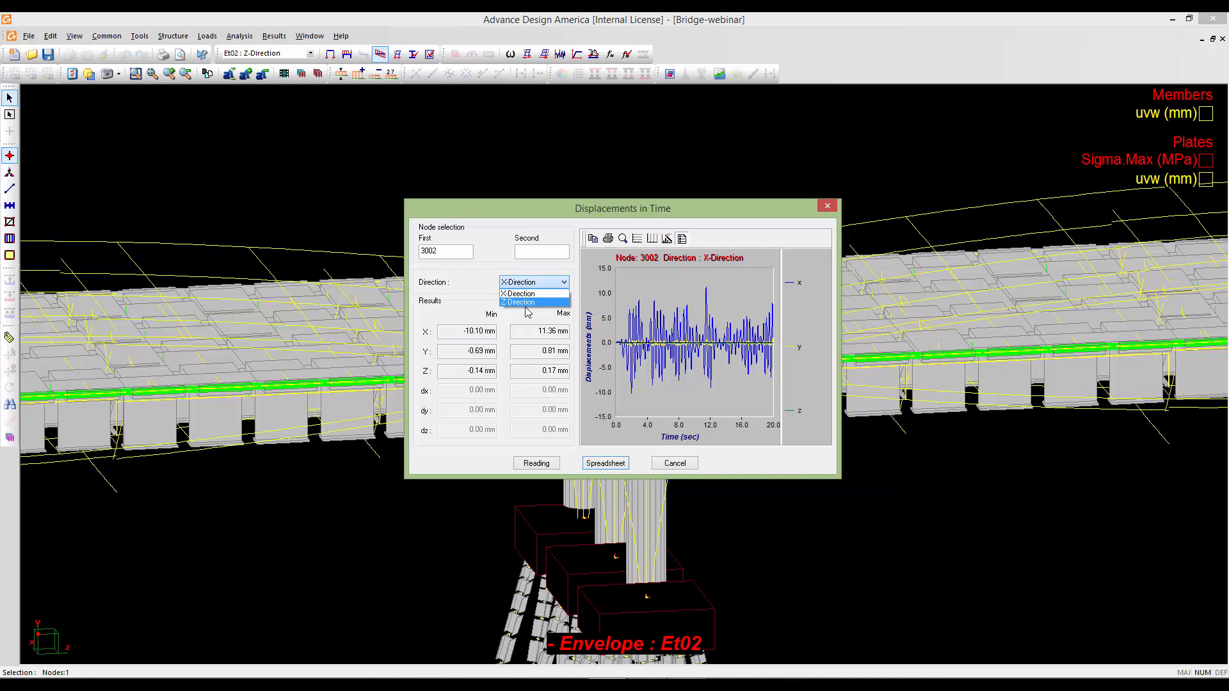
left_click(516, 303)
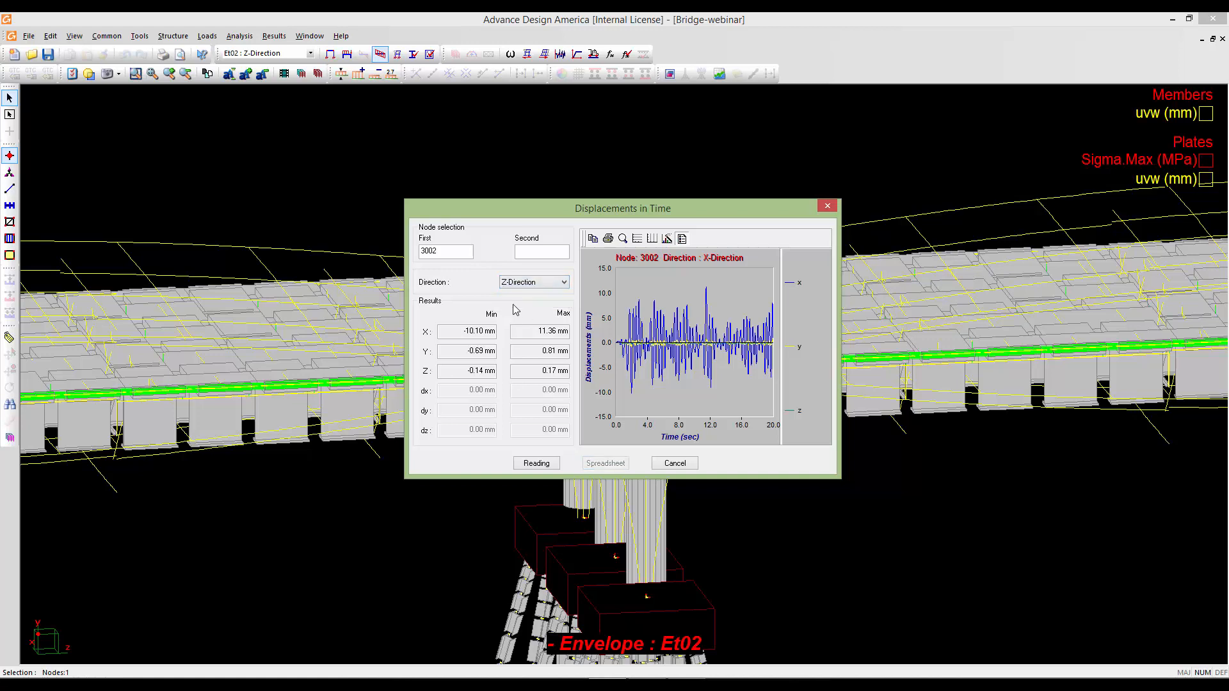
left_click(521, 464)
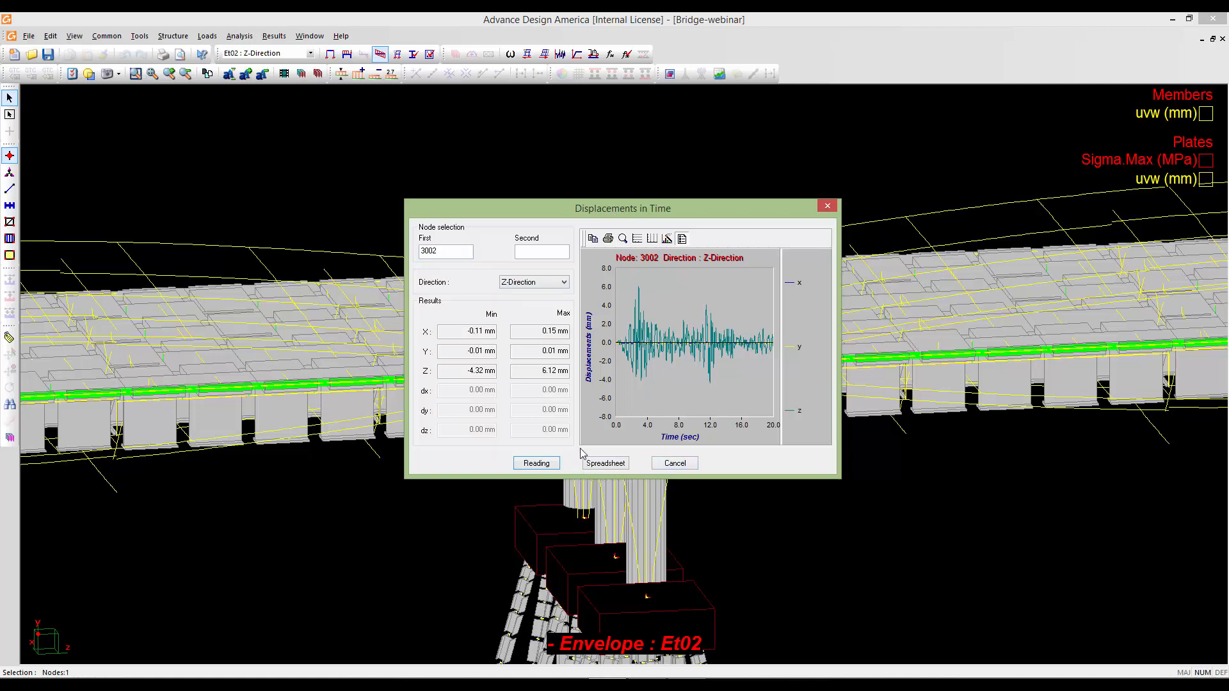
Review the Z-Direction displacements of node 3002 at each time step in the spreadsheet, and close the time history results.
left_click(599, 466)
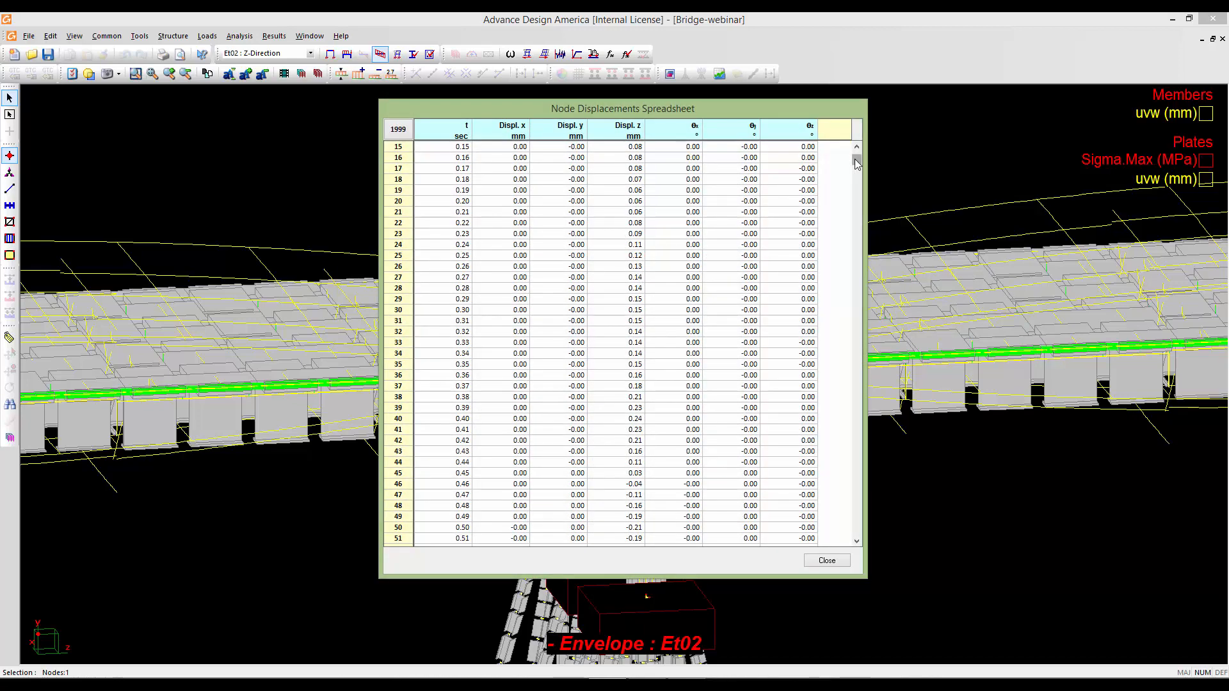
left_click_drag(856, 160, 878, 315)
left_click(826, 561)
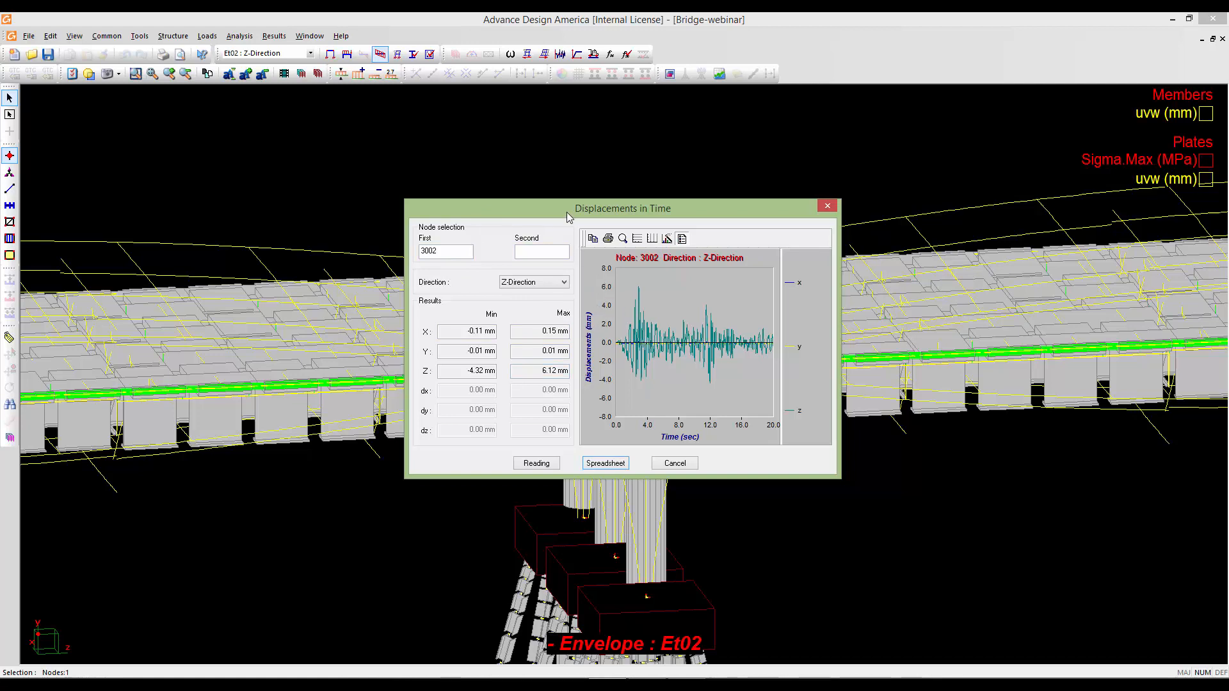
left_click_drag(566, 209, 556, 208)
left_click(663, 466)
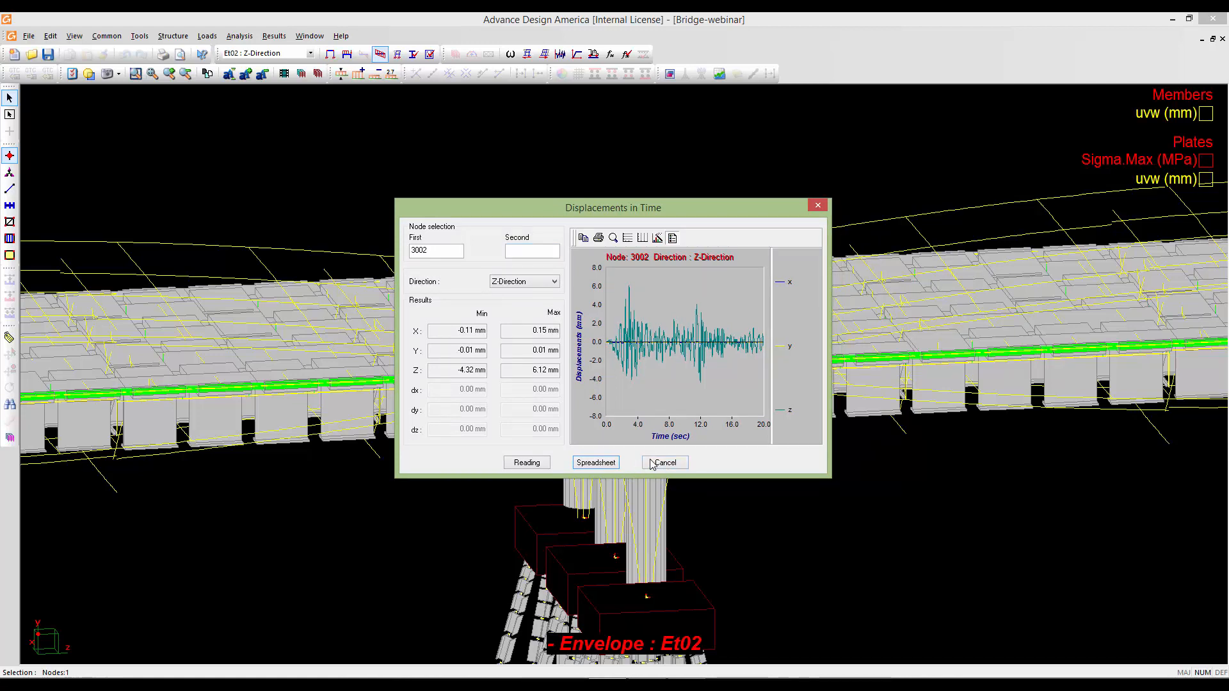
left_click(662, 463)
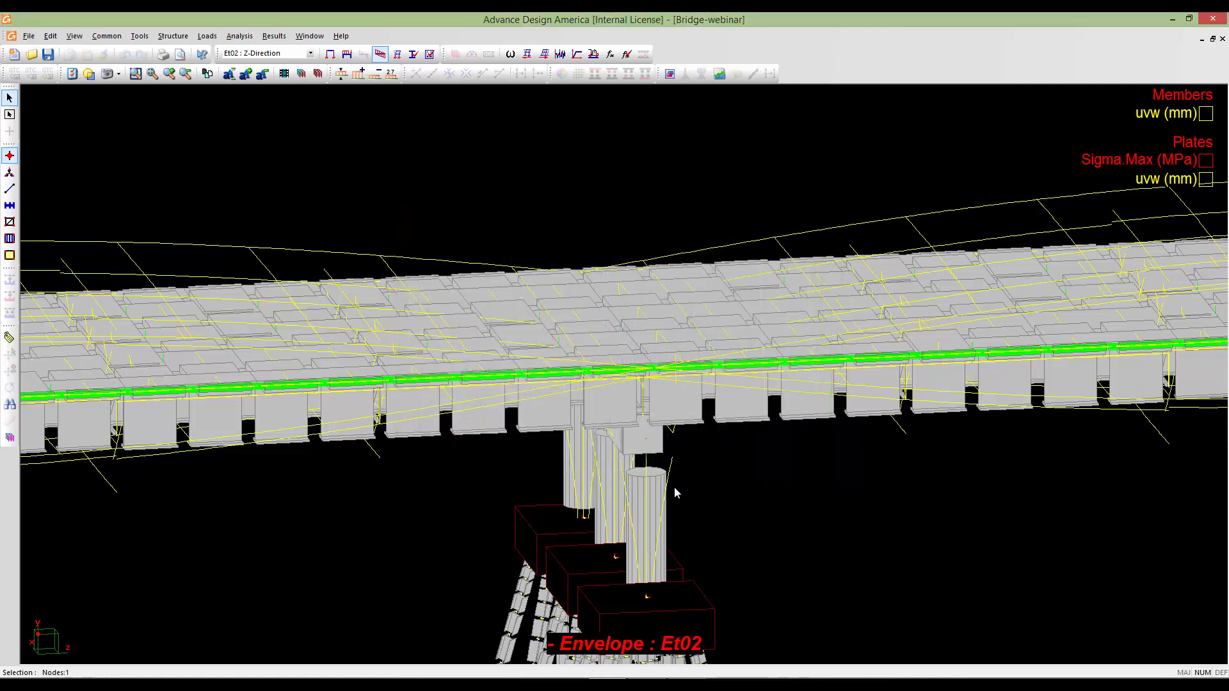
Load the saved selection Time-history to select its nodes in the whole bridge model.
scroll(666, 461, "down", 5)
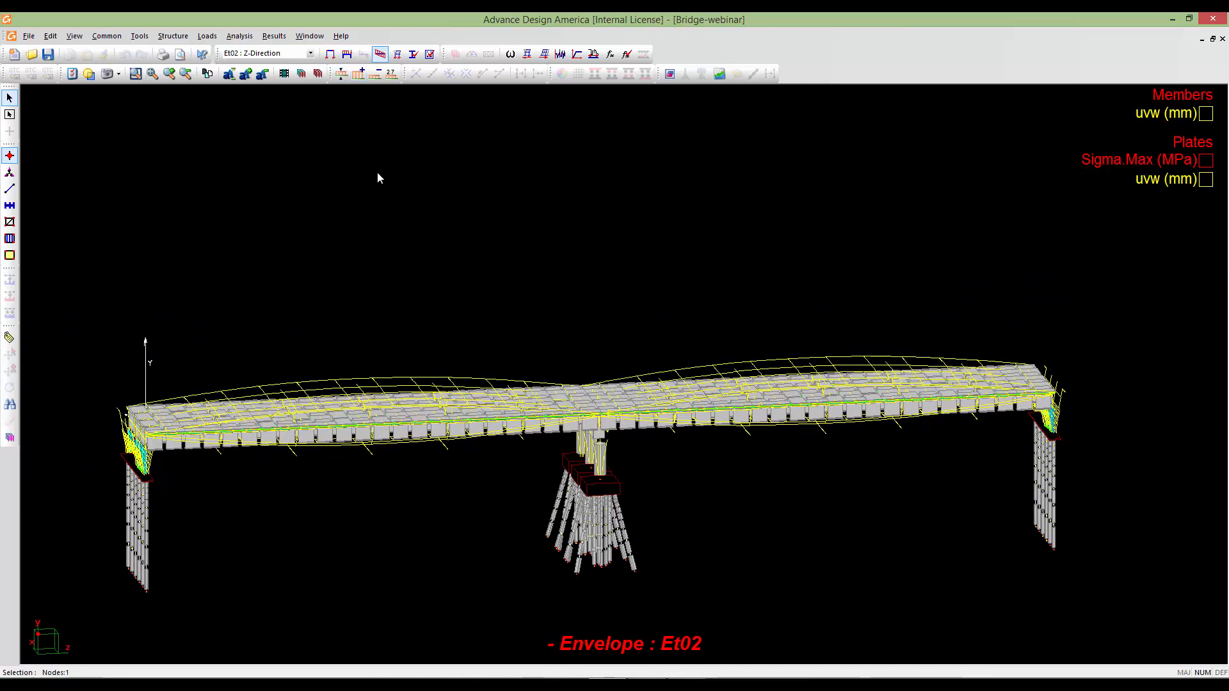
key("ctrl+l")
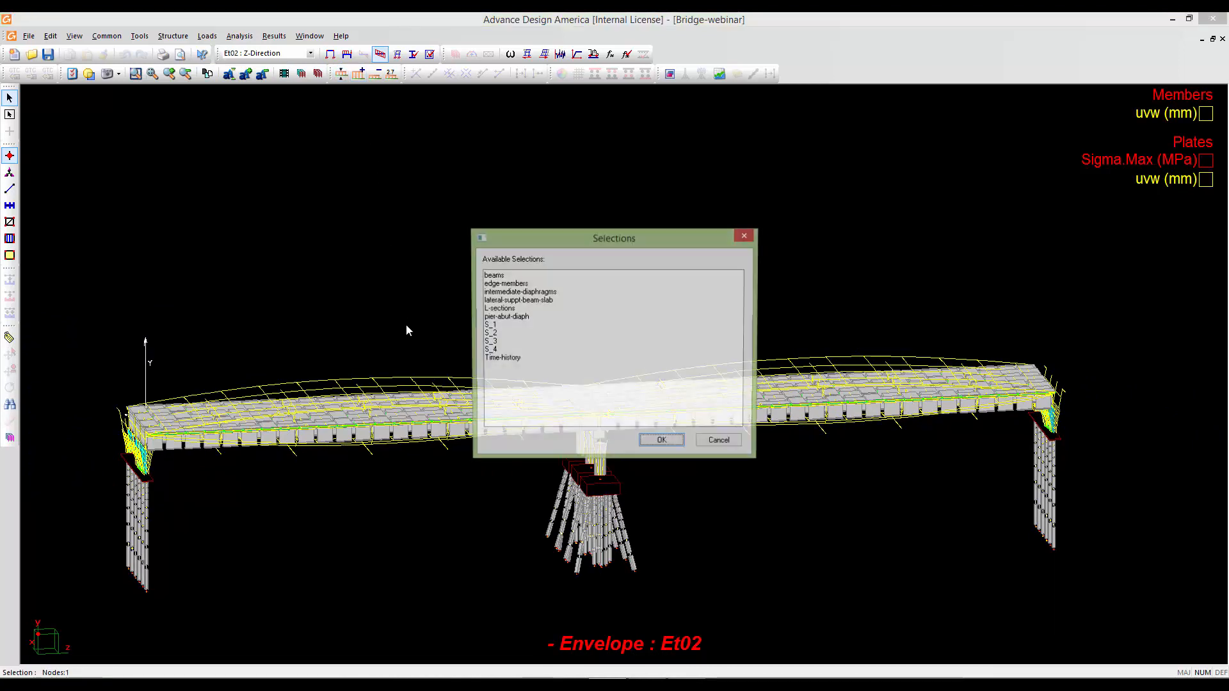
left_click(500, 359)
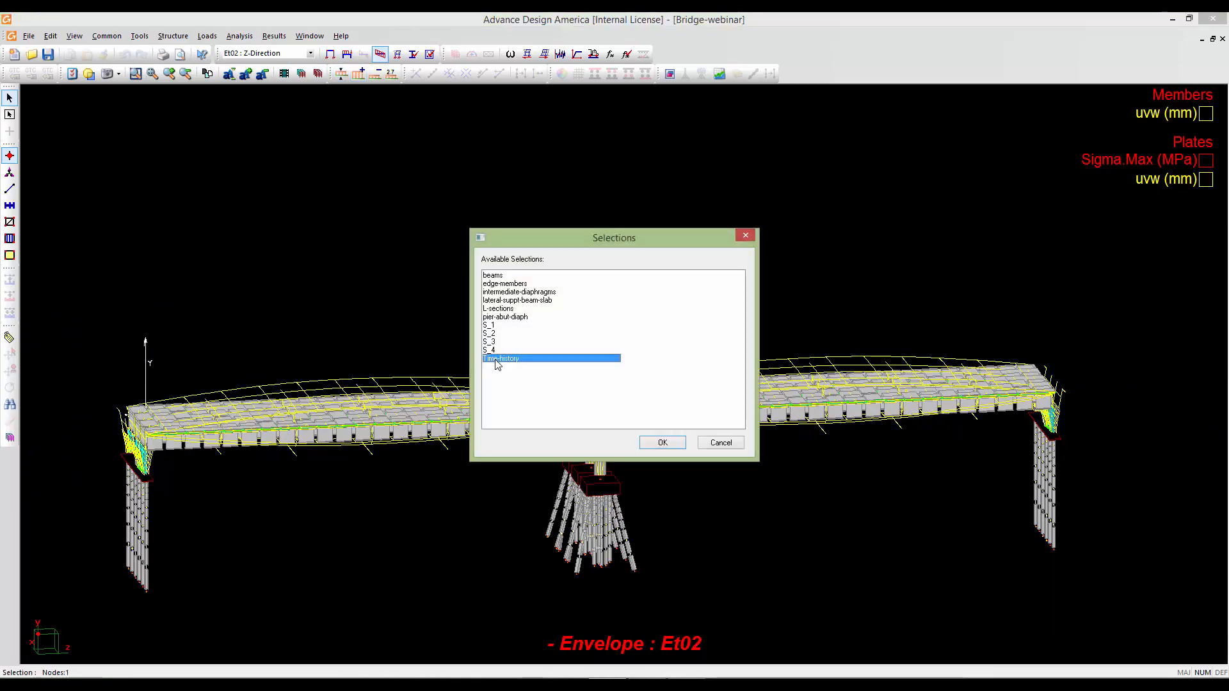
left_click(663, 442)
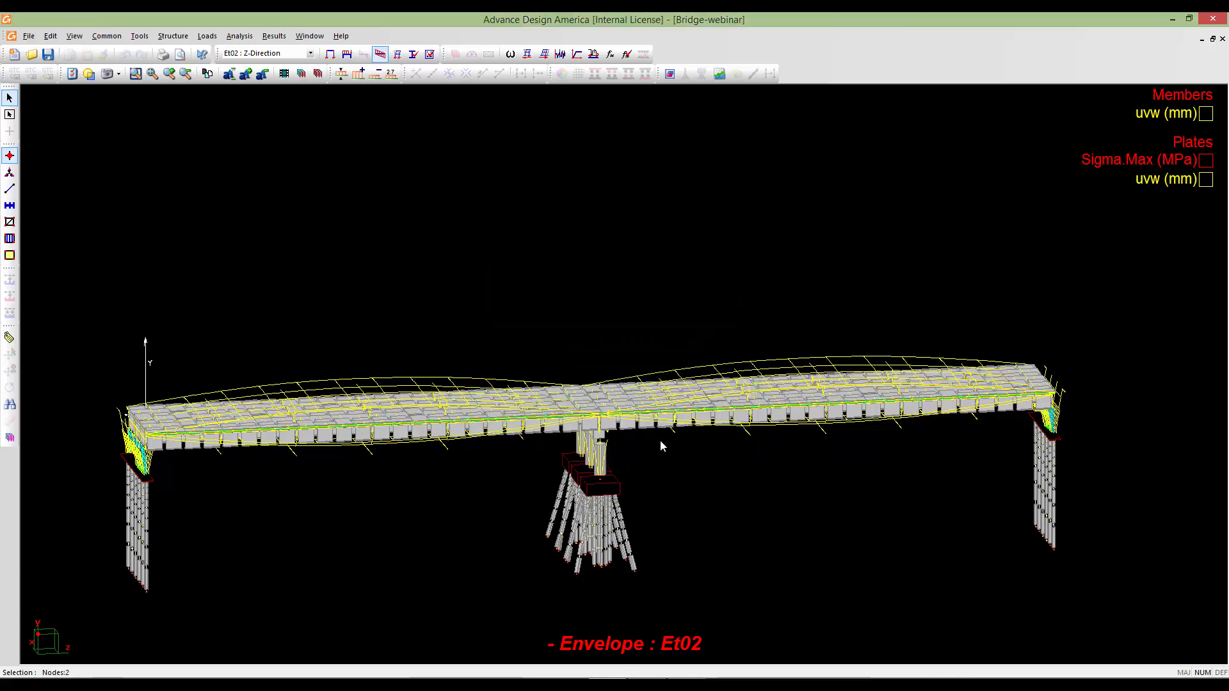
Isolate the selected nodes and review their Et02 maximum and minimum displacements in the node displacements spreadsheet.
middle_click_drag(651, 442, 665, 419)
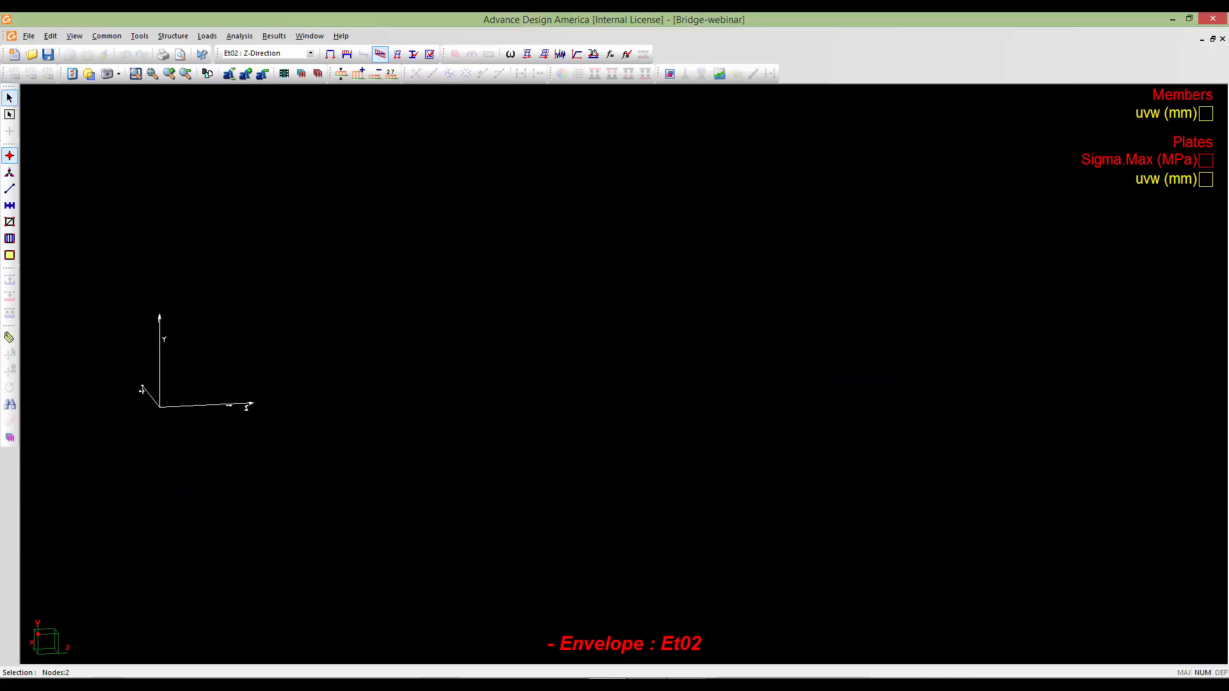
key("alt+Return")
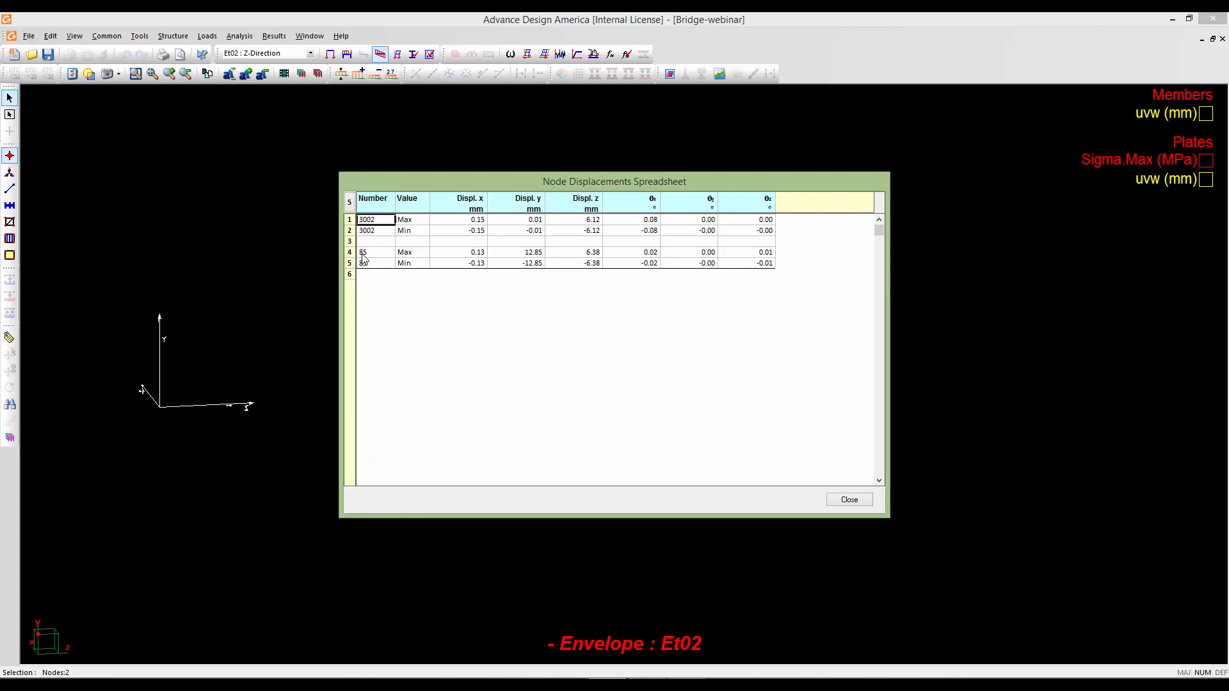
left_click(847, 498)
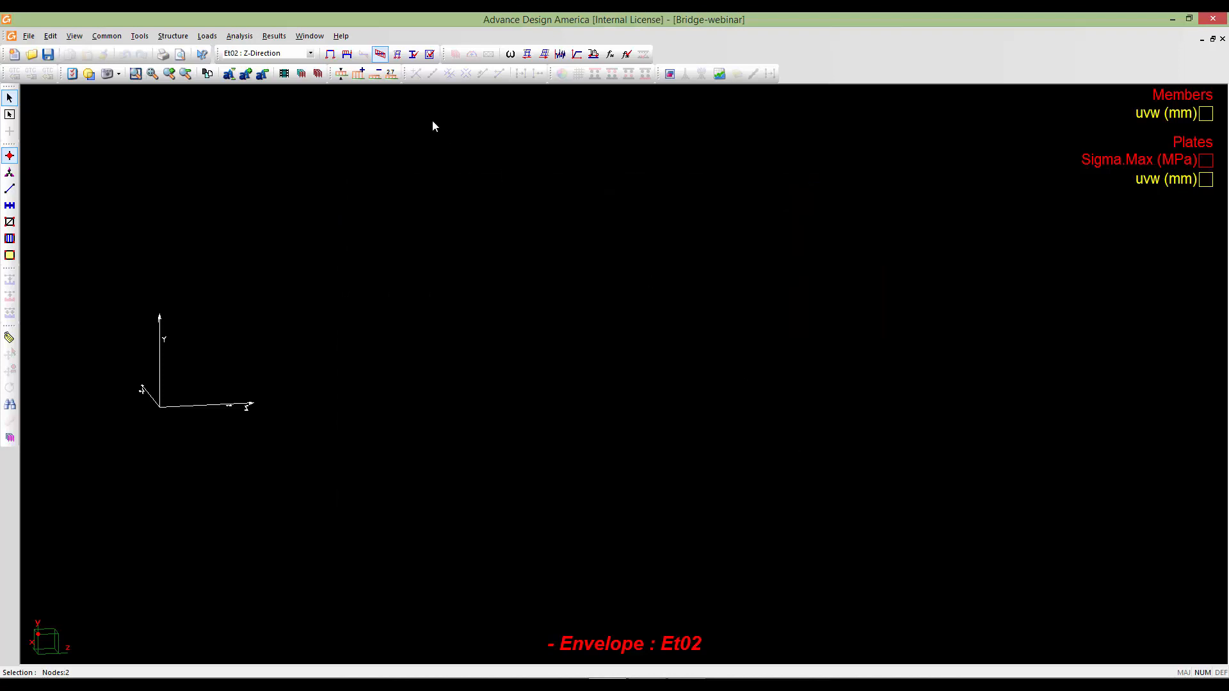
Plot the relative displacements over time between nodes 3002 and 85 in the X-Direction.
left_click(274, 36)
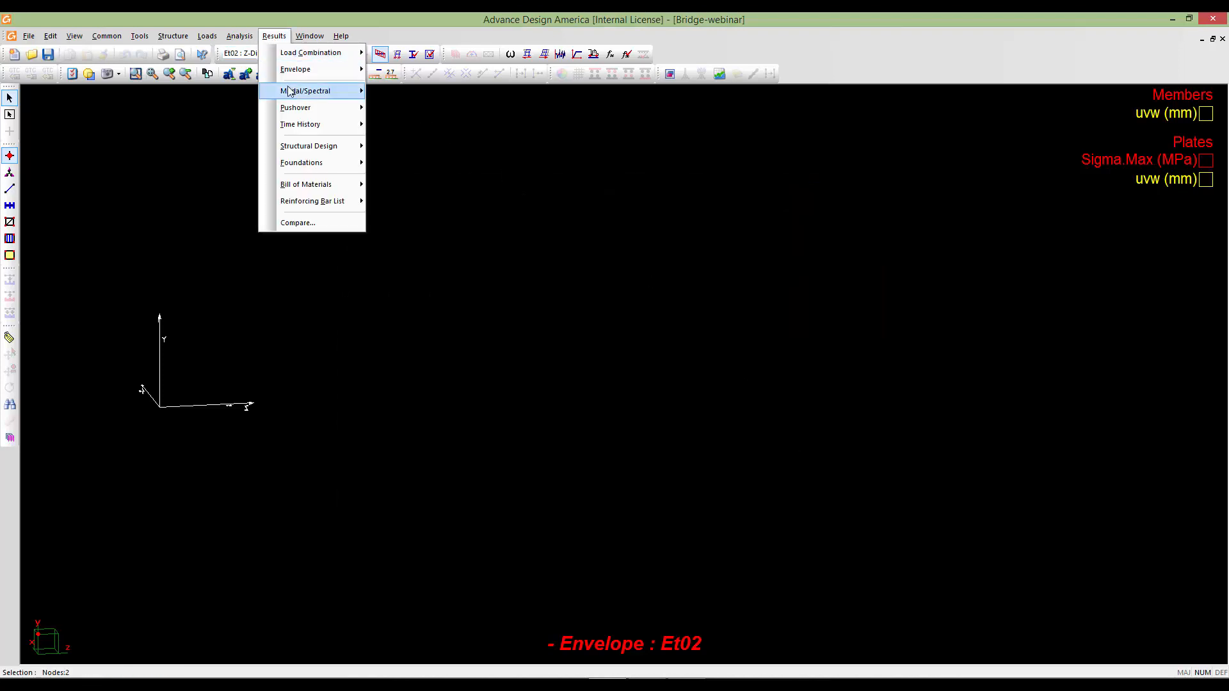
mouse_move(305, 127)
left_click(391, 125)
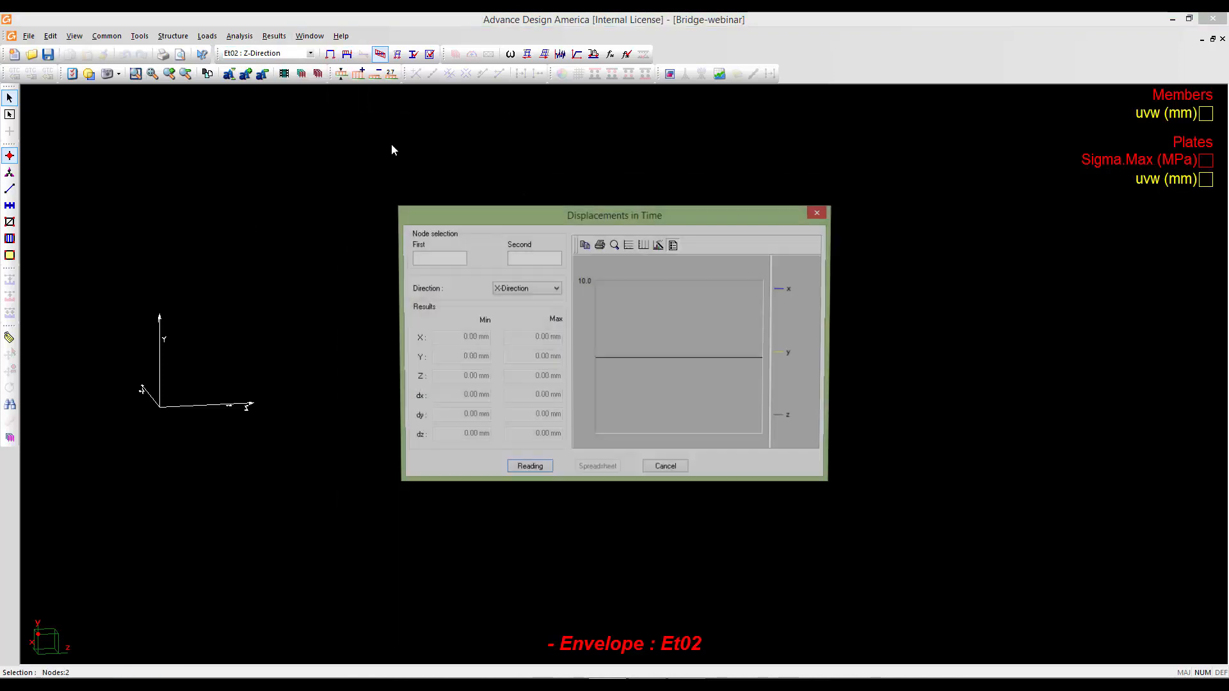
left_click(421, 259)
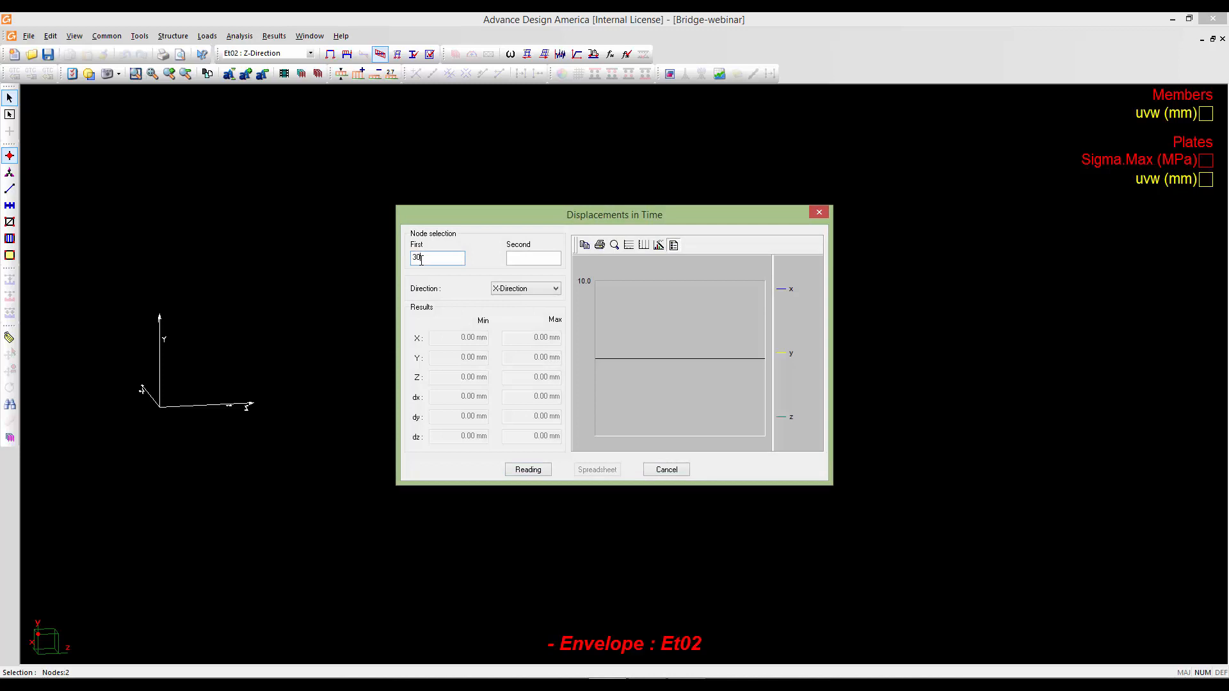
left_click(519, 258)
left_click(527, 470)
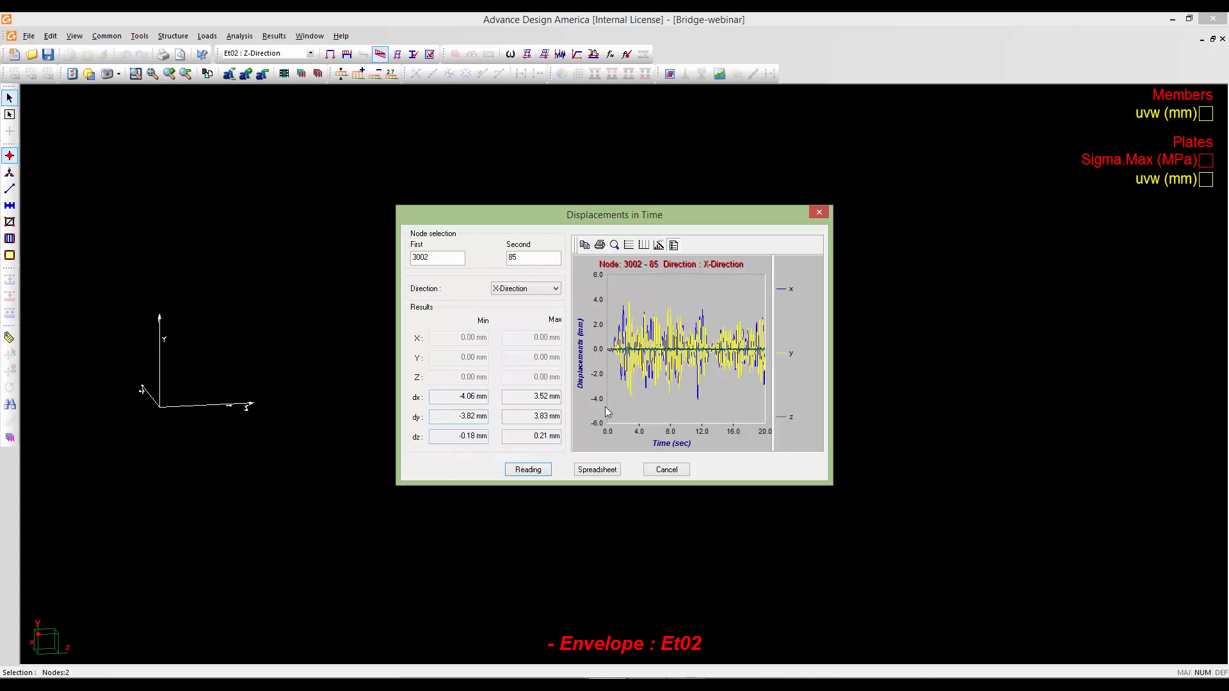
Switch the relative displacement plot of nodes 3002 and 85 to the Z-Direction and read its results.
left_click(500, 291)
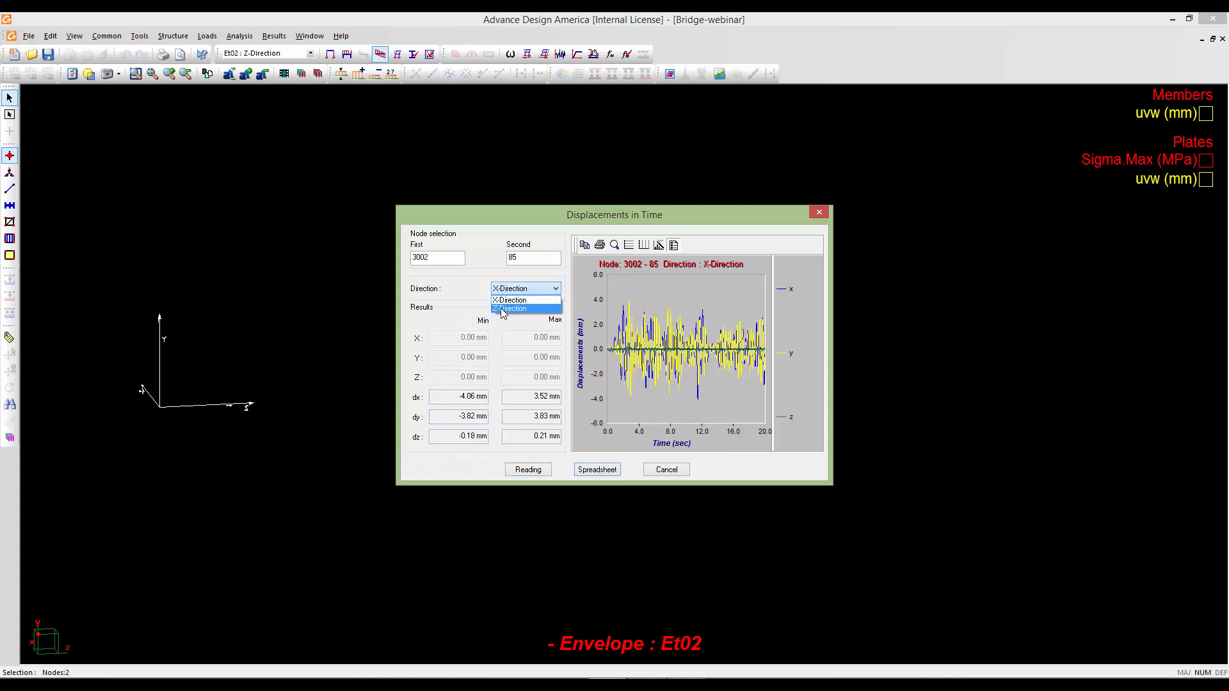
left_click(500, 311)
left_click(528, 470)
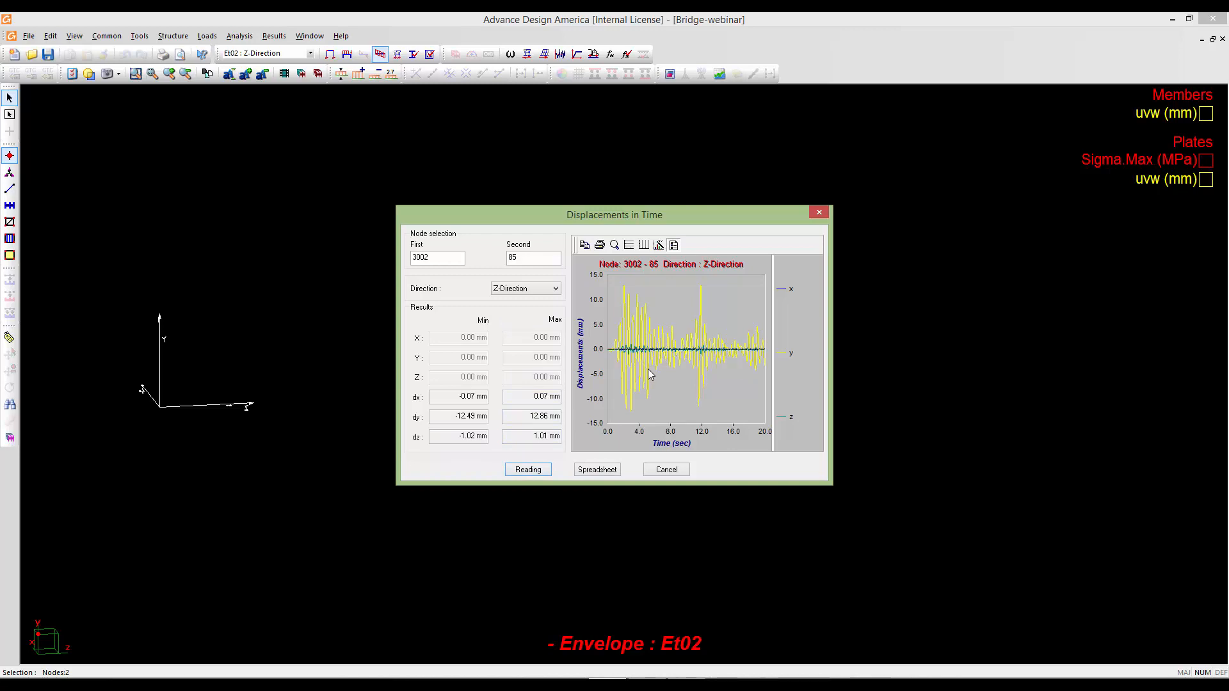
Switch the relative displacement plot of nodes 3002 and 85 to the X-Direction and review its time-step values in the spreadsheet.
left_click_drag(604, 220, 593, 220)
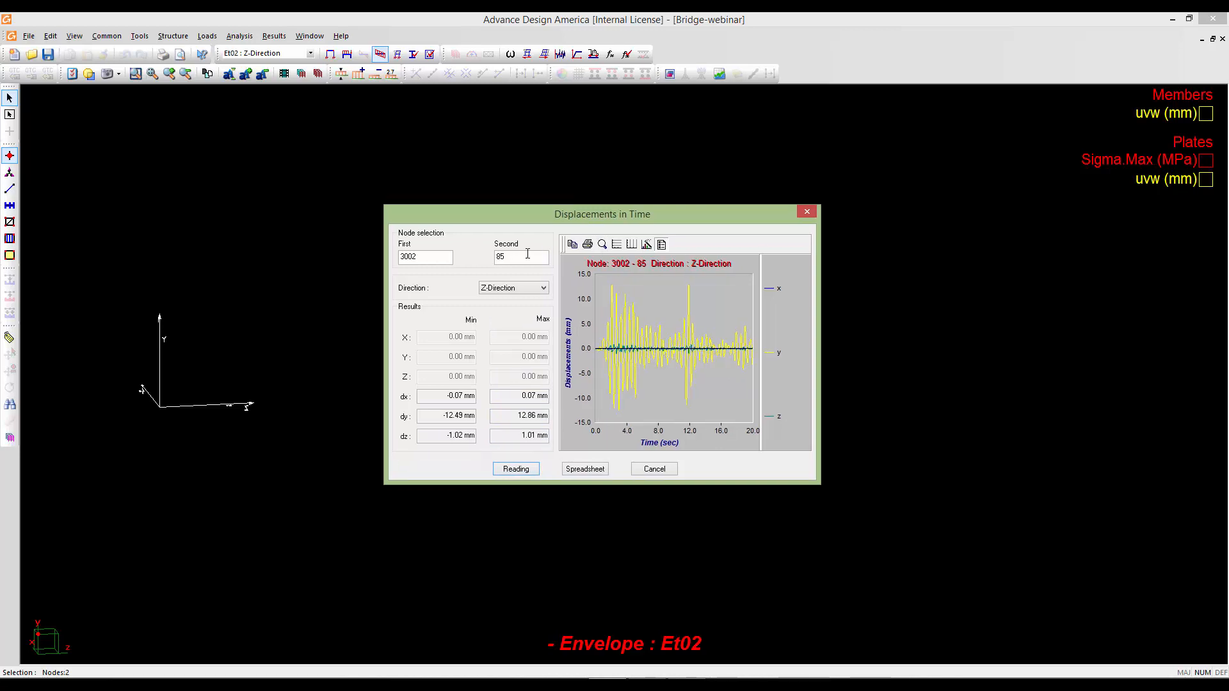
left_click(518, 290)
left_click(517, 296)
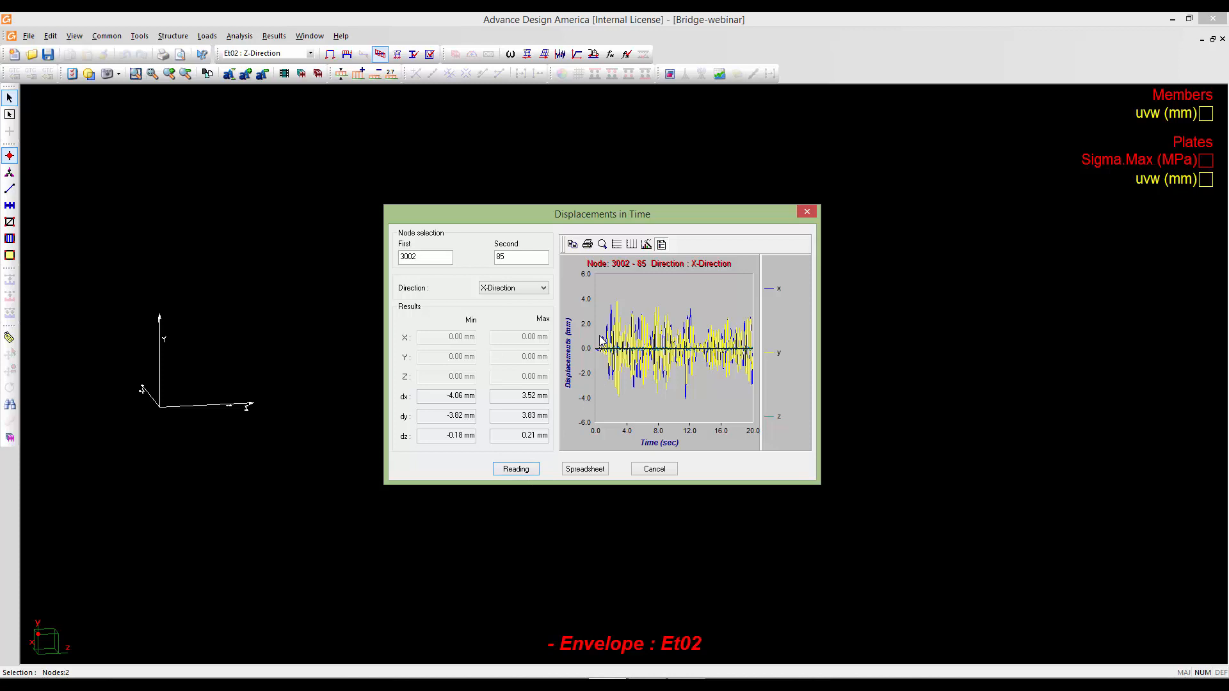
left_click(582, 471)
scroll(686, 324, "down", 7)
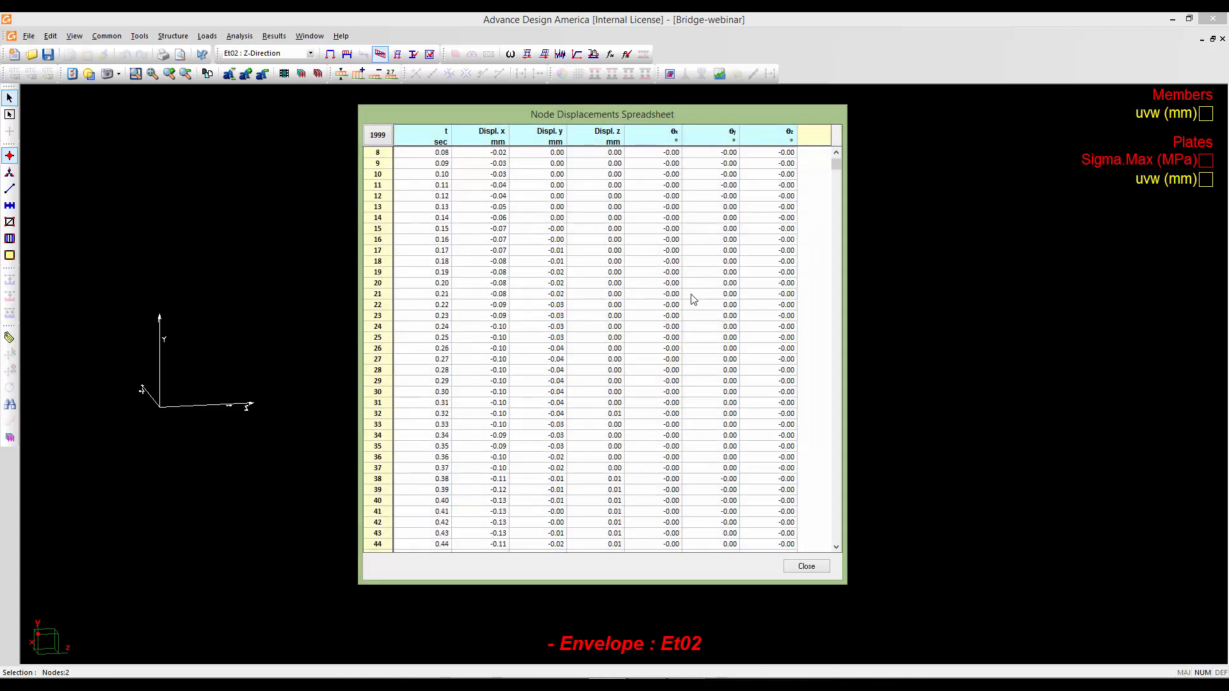
left_click(807, 567)
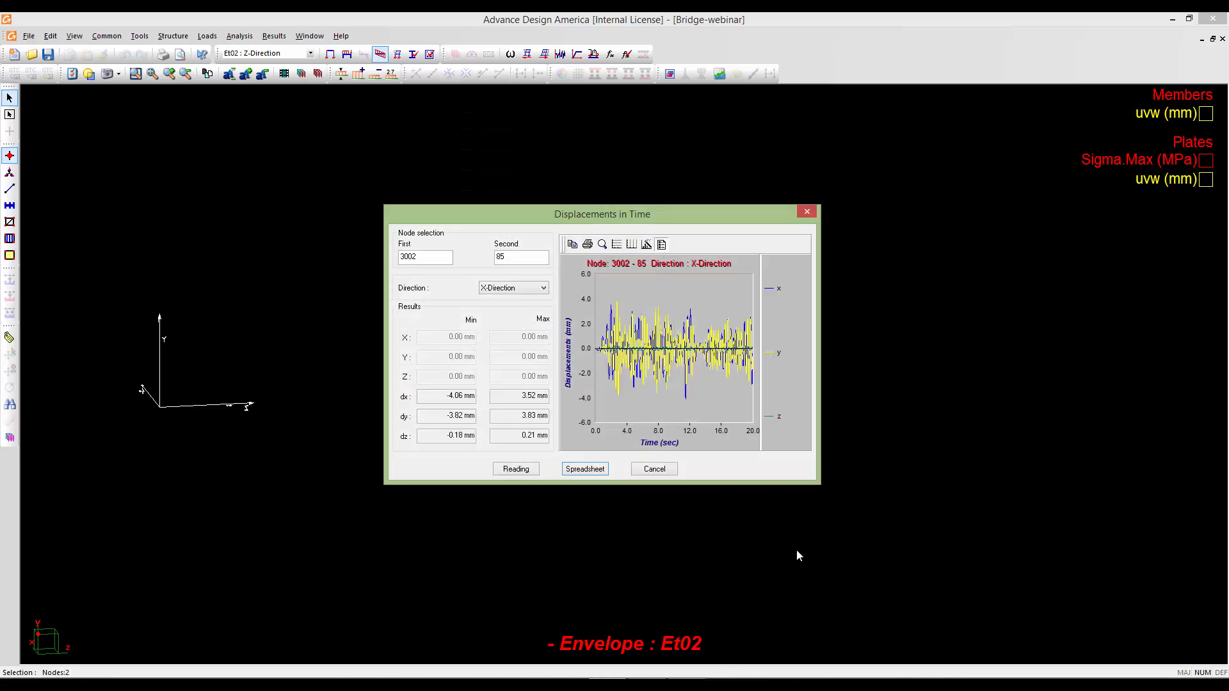
left_click(720, 500)
left_click(652, 471)
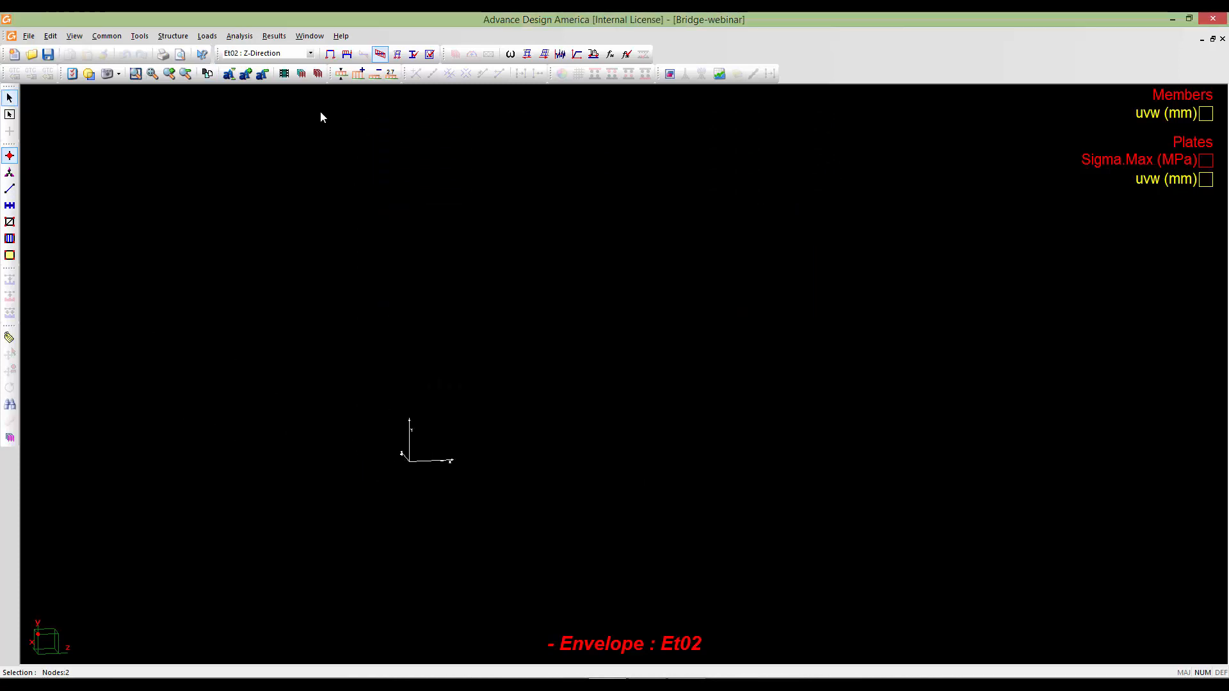
Show the whole bridge model again and return from the results to the structure mode.
middle_click_drag(640, 469, 590, 413)
scroll(592, 419, "up", 5)
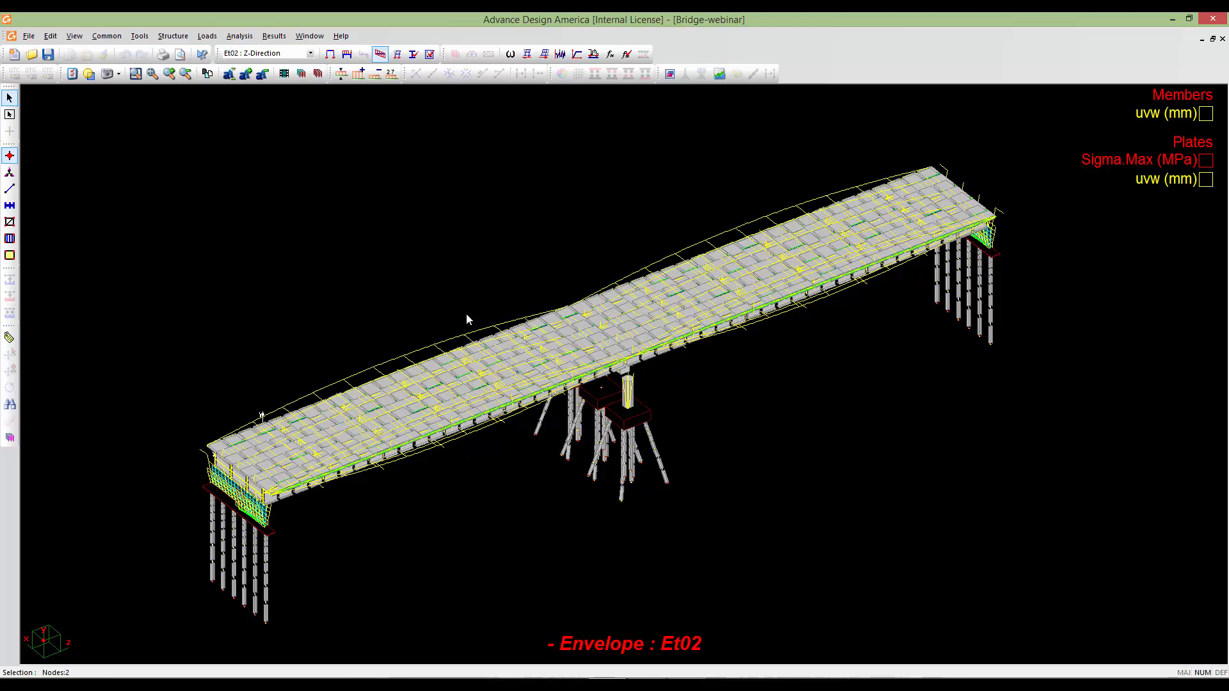
left_click(330, 55)
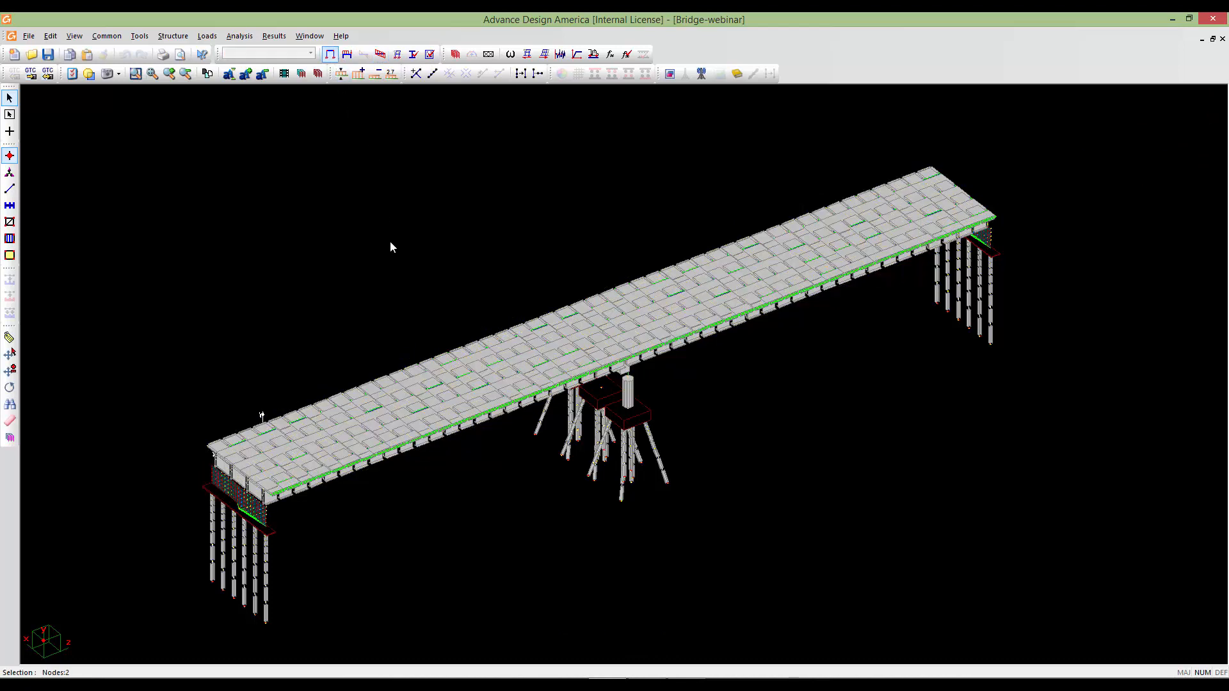
Set the load combination generator to include envelopes E01, E02, Et1 and Et2, with the 100% + 30% seismic envelope combination.
left_click(207, 36)
mouse_move(249, 72)
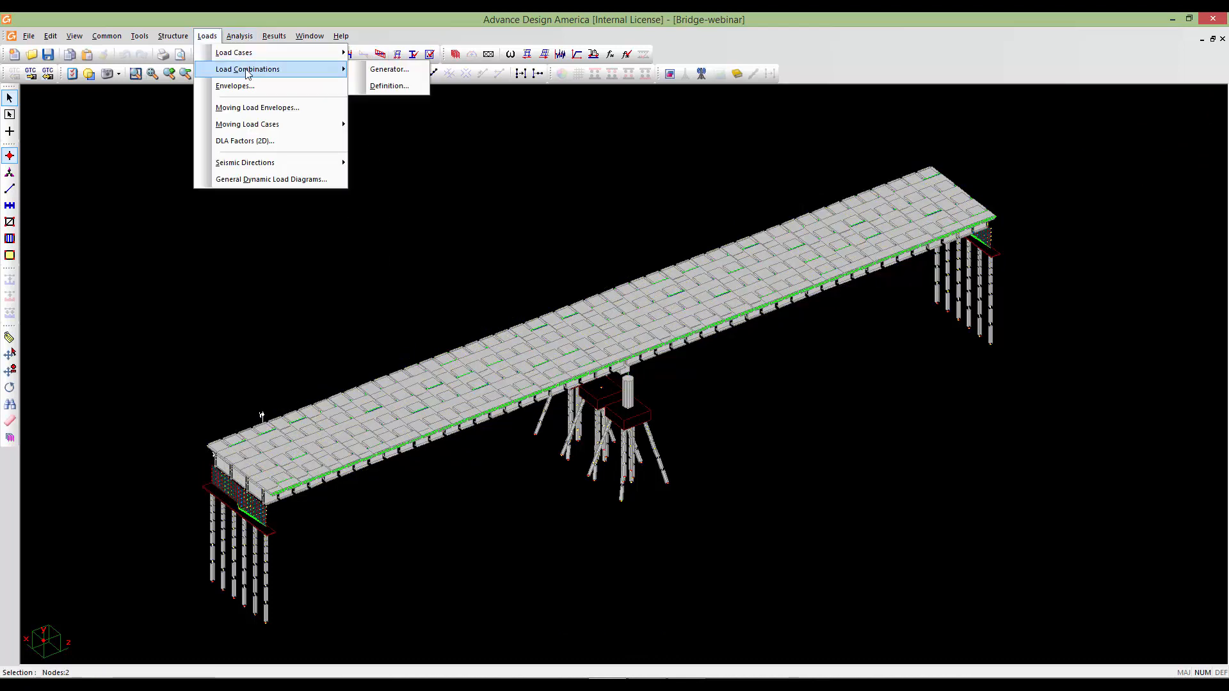
left_click(381, 73)
left_click_drag(547, 172, 567, 166)
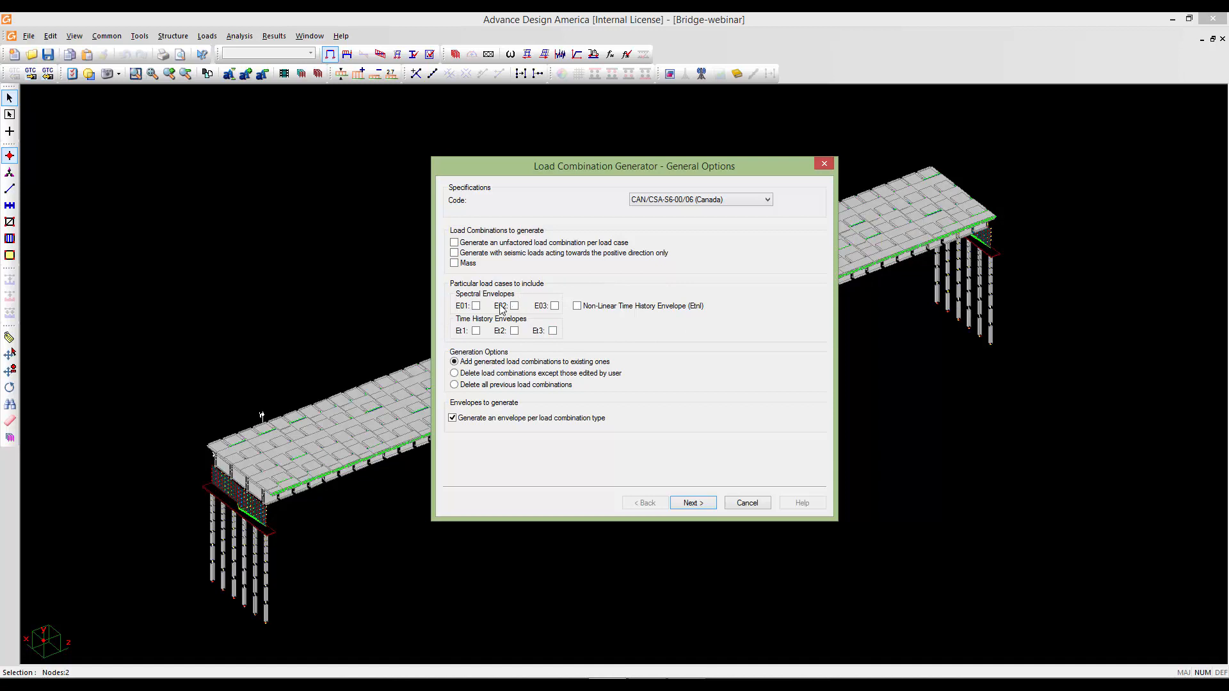
left_click_drag(489, 160, 502, 161)
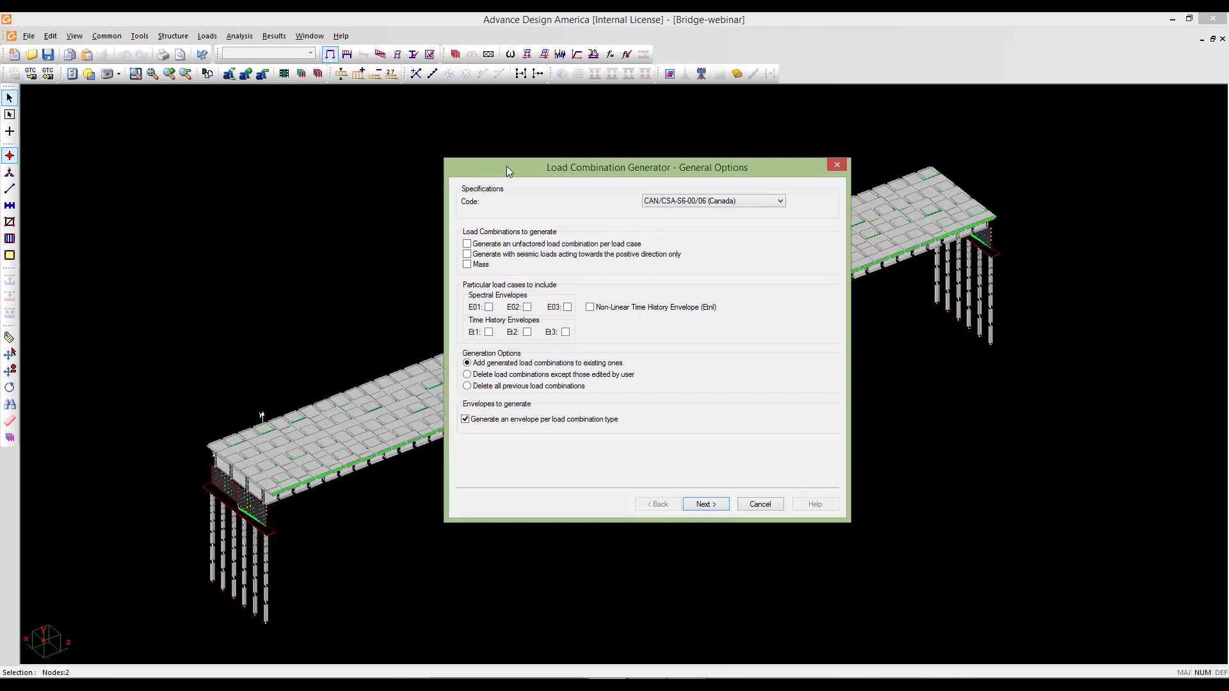
left_click(488, 307)
left_click(527, 308)
left_click(490, 334)
left_click(706, 505)
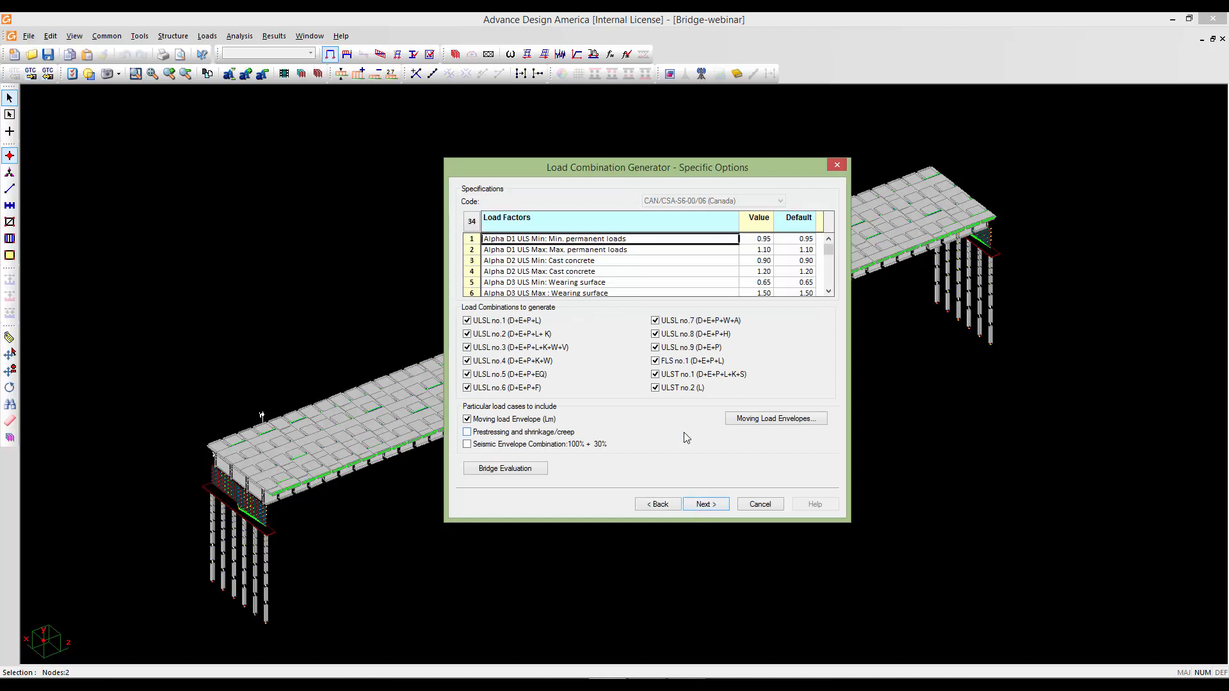
left_click(467, 446)
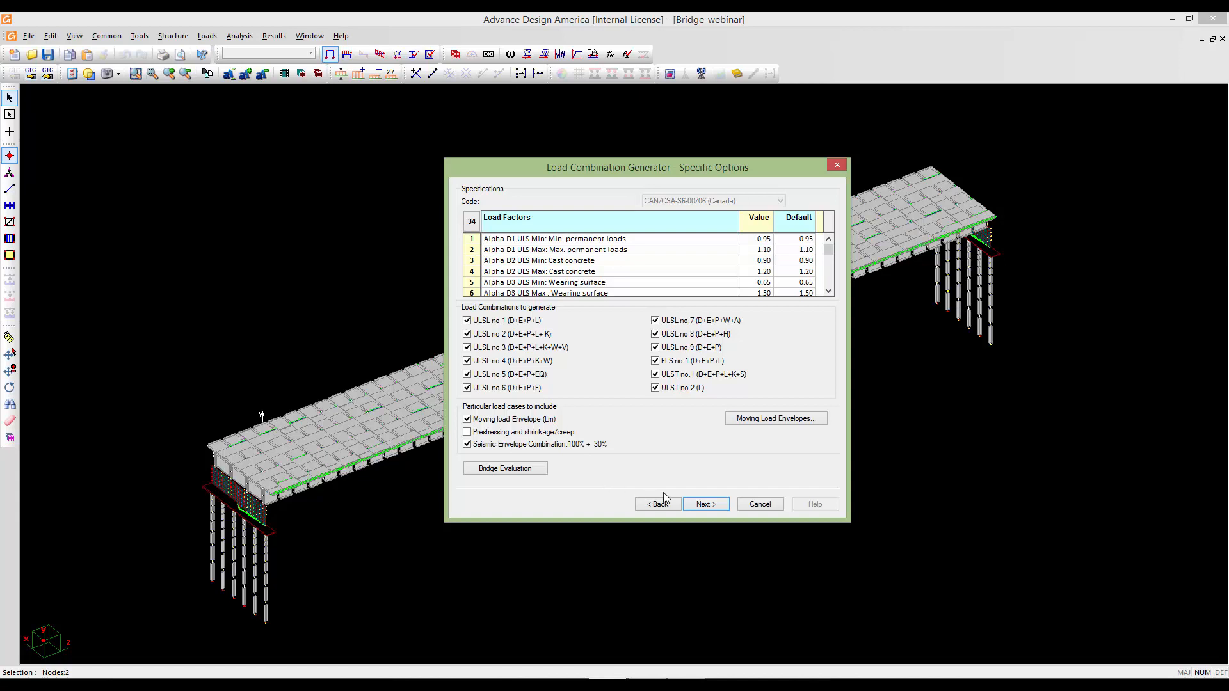
left_click(702, 505)
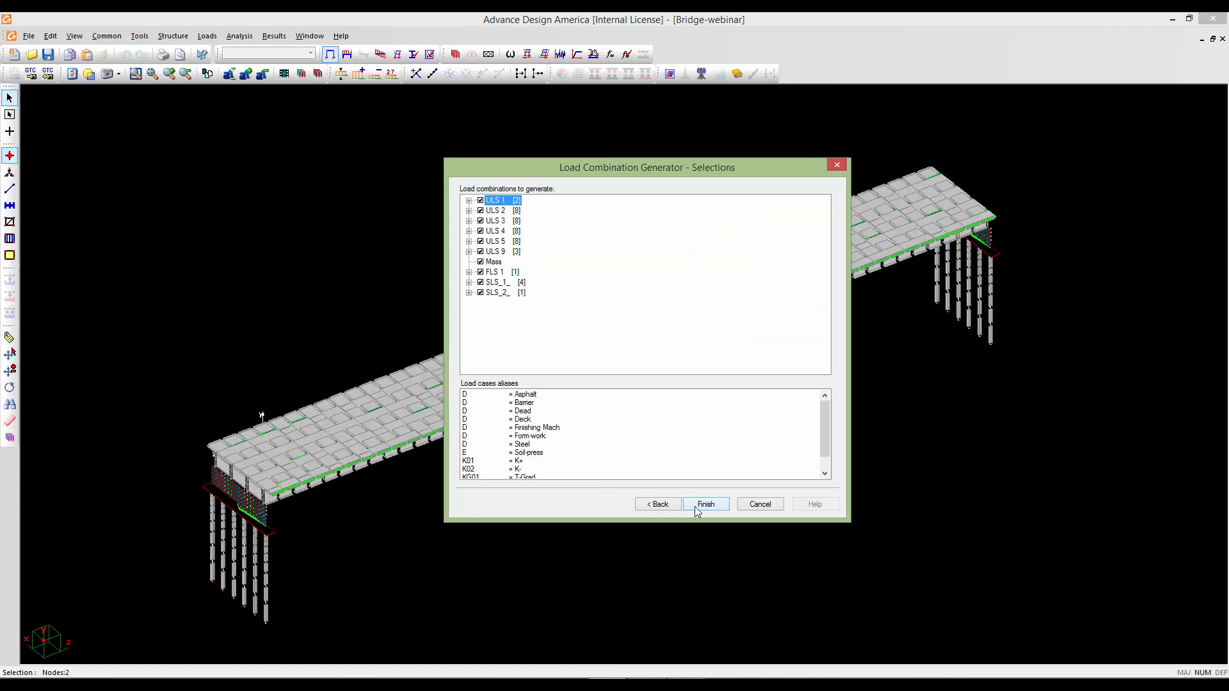
Examine the minimum and maximum load combinations proposed for ULS 1 and ULS 2.
left_click(469, 201)
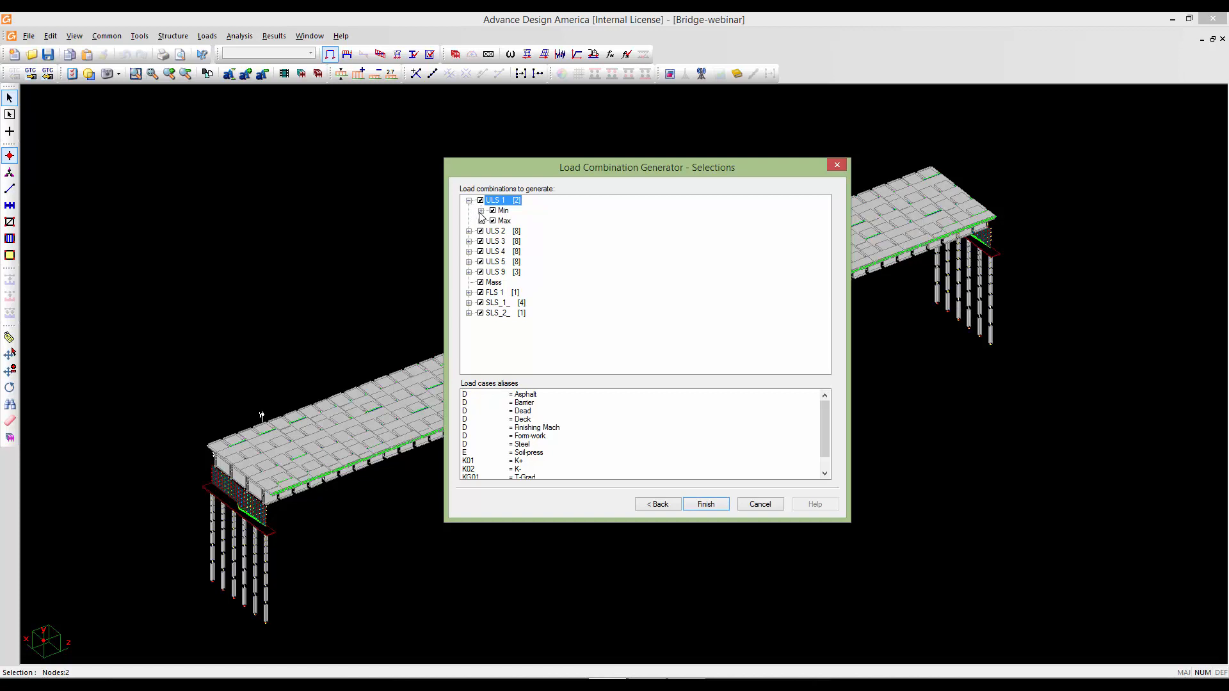
left_click(481, 210)
left_click(493, 220)
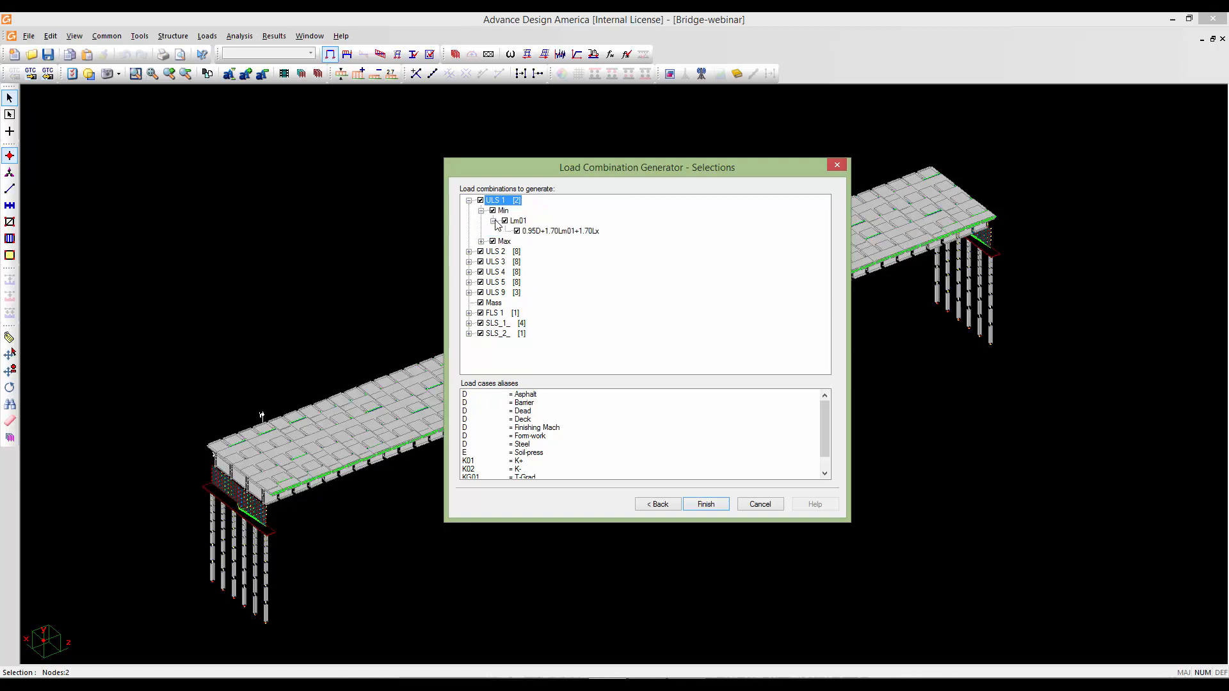
left_click(481, 241)
left_click(493, 251)
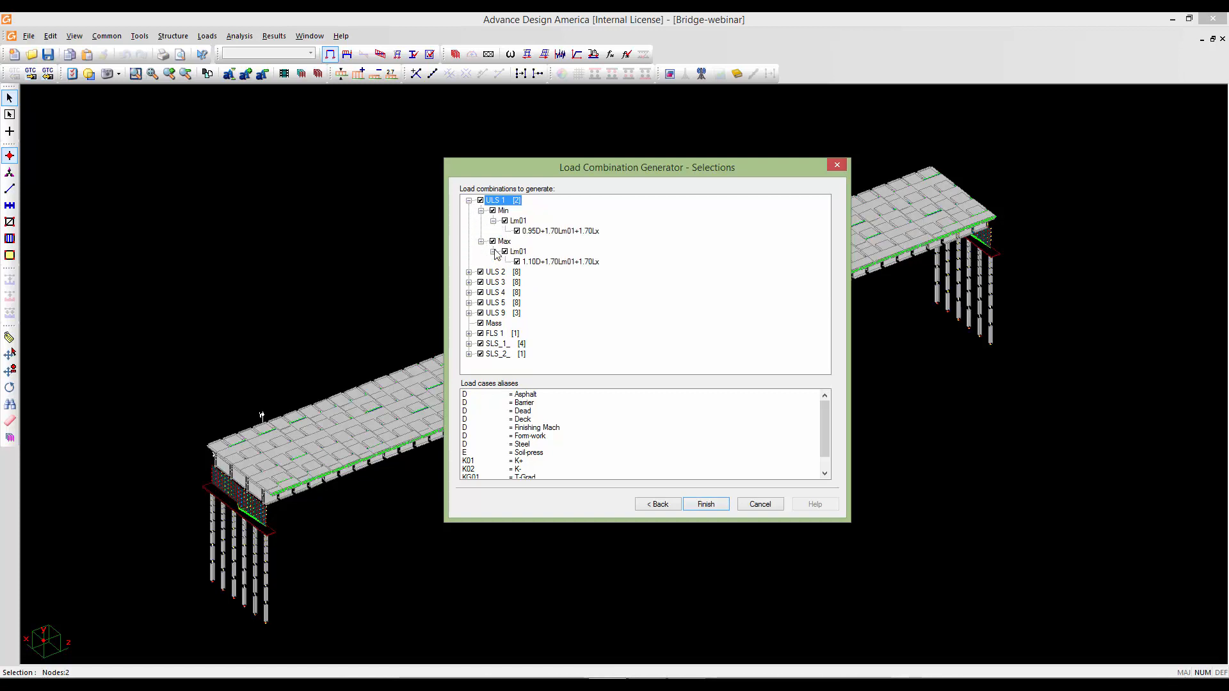
left_click(468, 272)
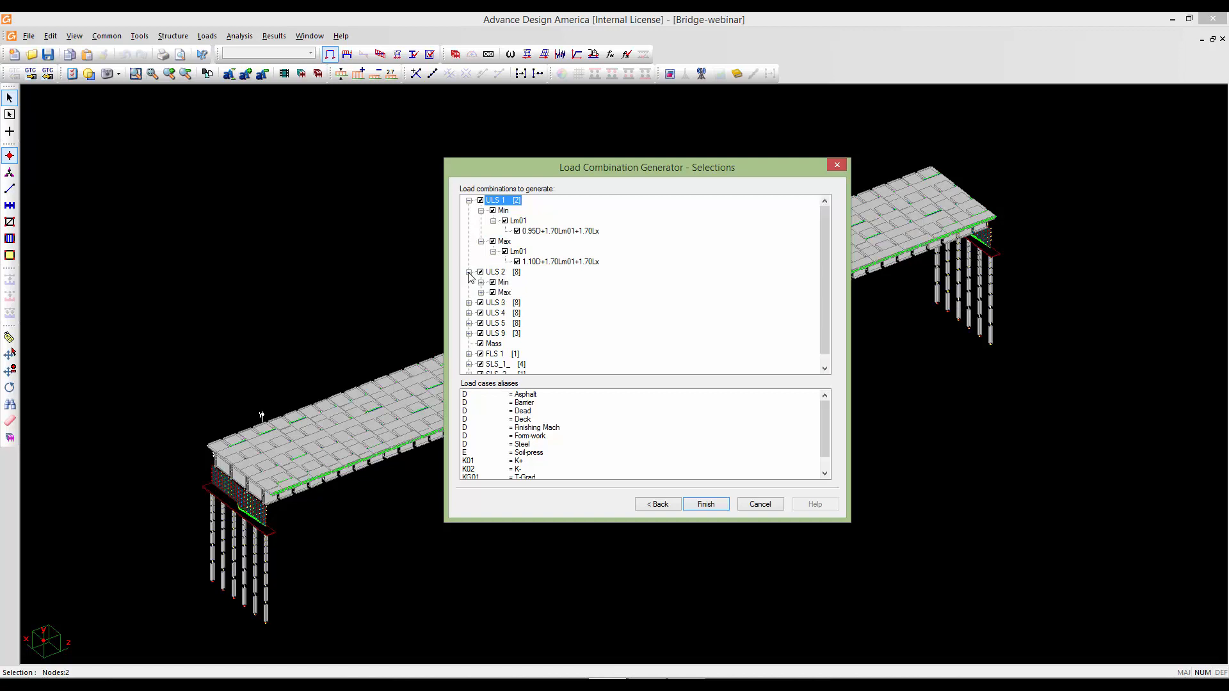
left_click(480, 283)
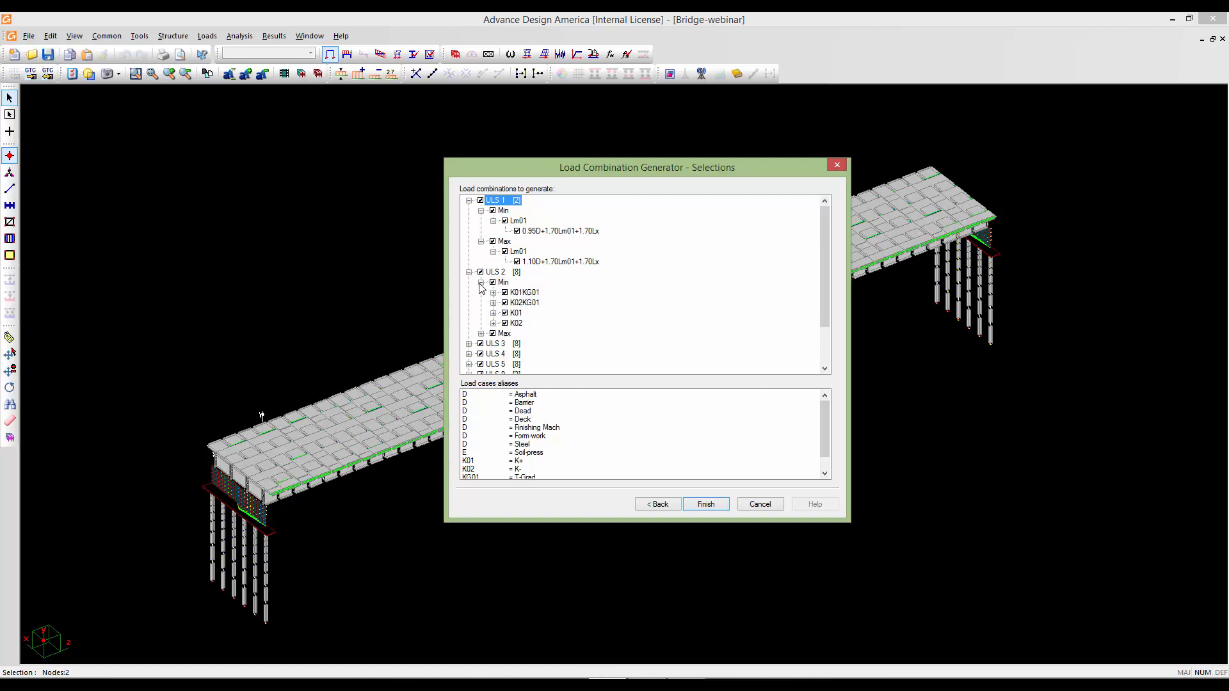
left_click(480, 334)
Examine the ULS 3 maximum combinations down to the K02 combination with moving load envelope Lm01.
left_click(469, 312)
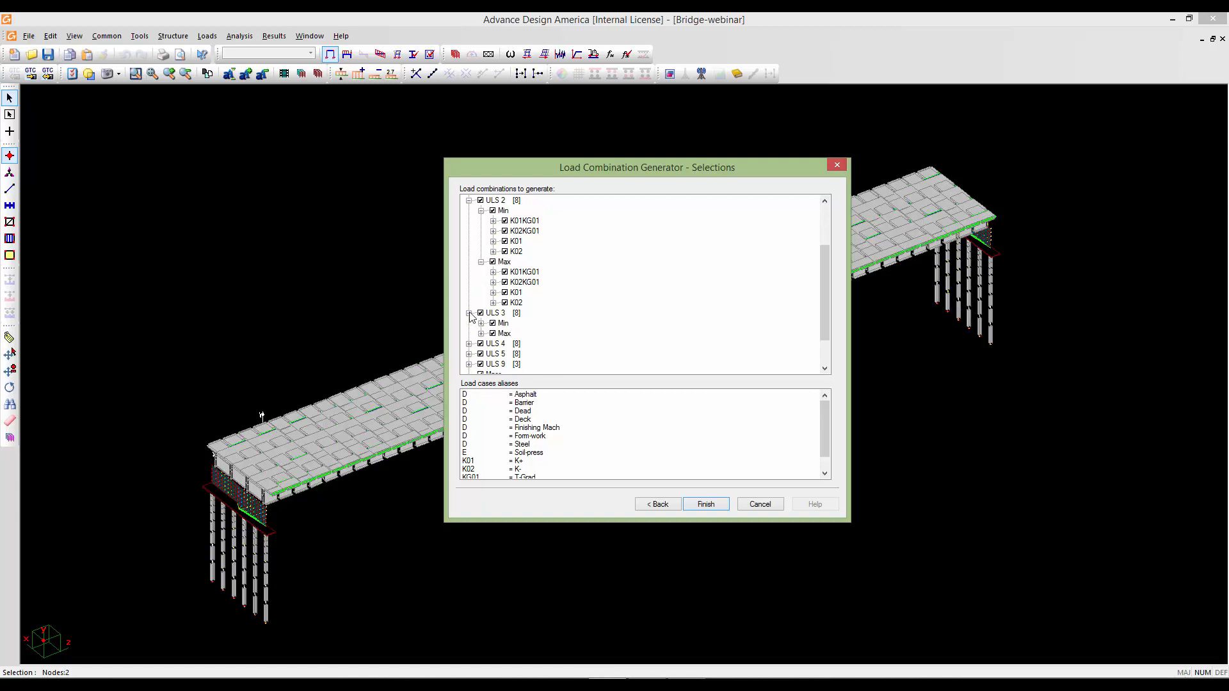
scroll(474, 317, "down", 1)
left_click(481, 302)
scroll(482, 309, "down", 1)
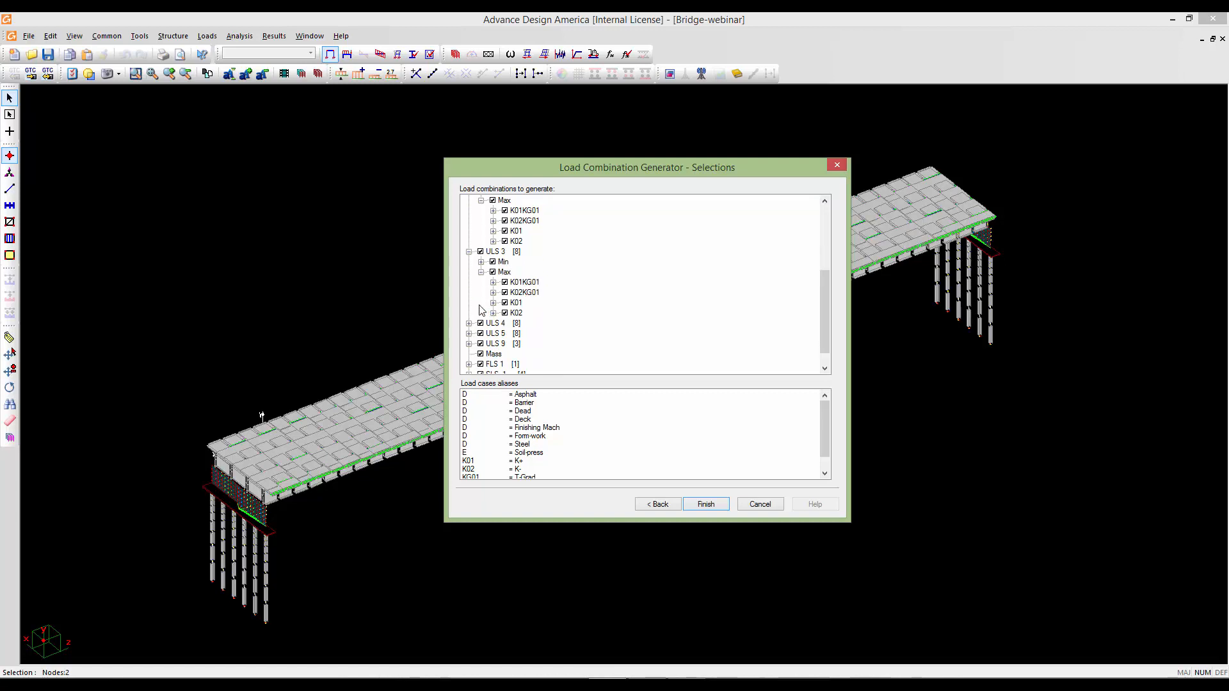
left_click(493, 312)
scroll(493, 314, "down", 1)
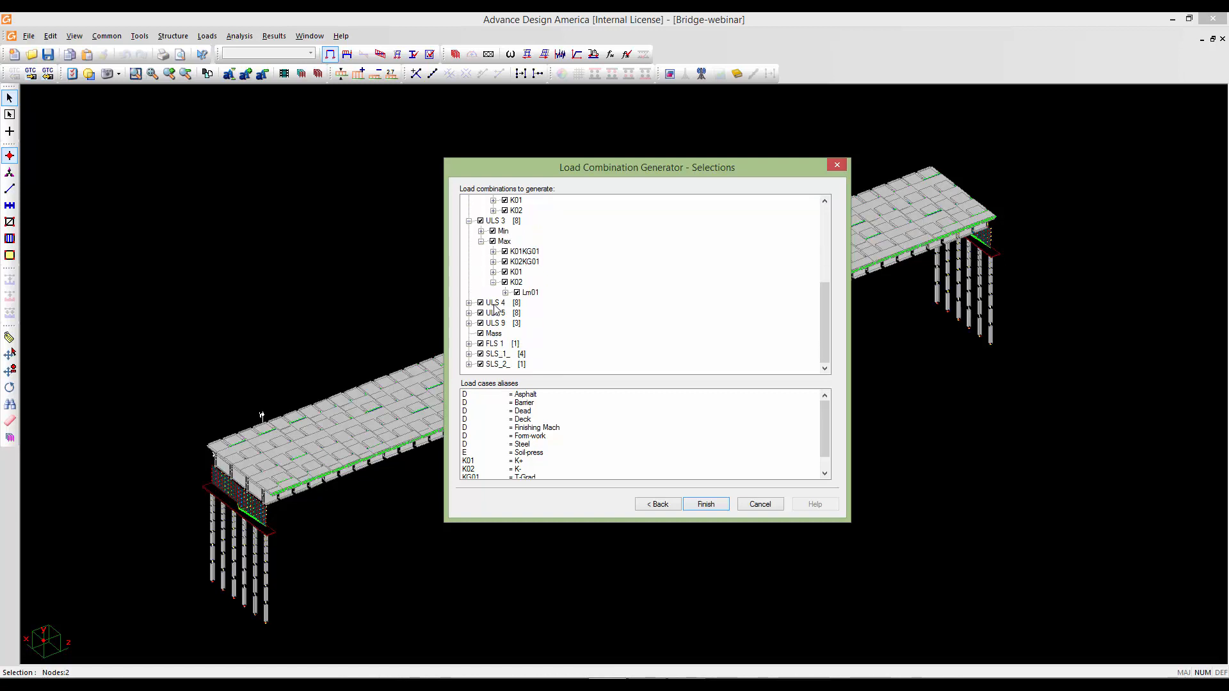
left_click(505, 292)
scroll(504, 299, "down", 1)
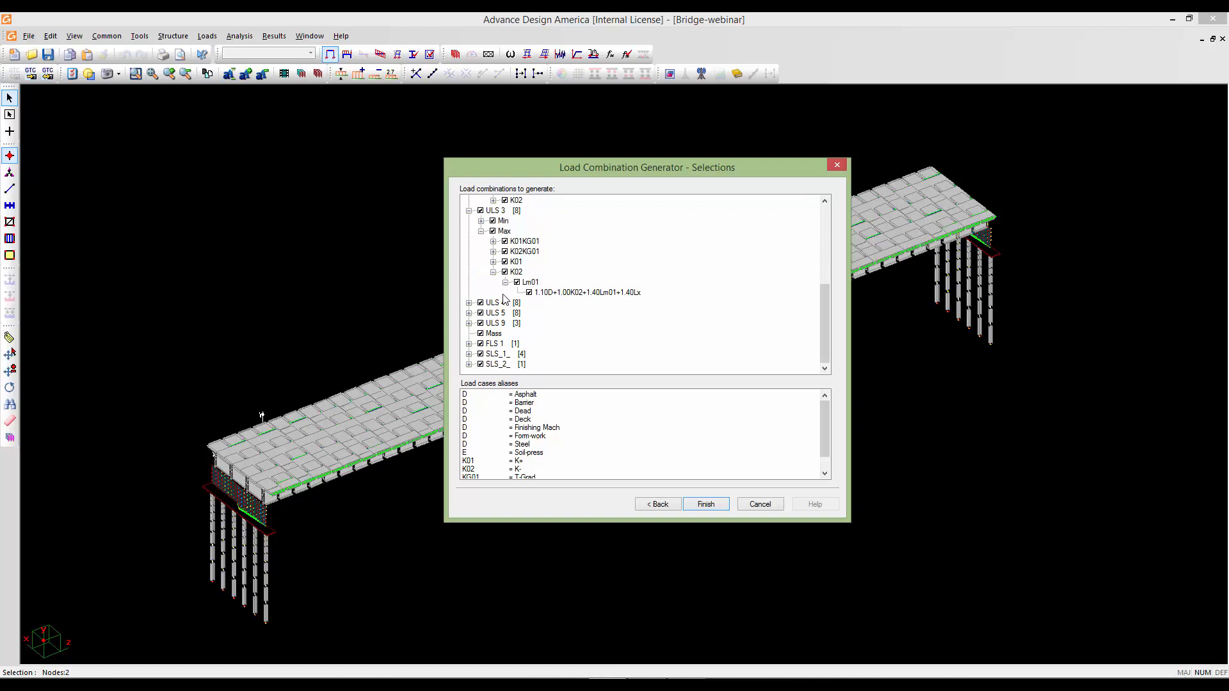
Examine the minimum and maximum load combinations proposed for ULS 4.
left_click(469, 303)
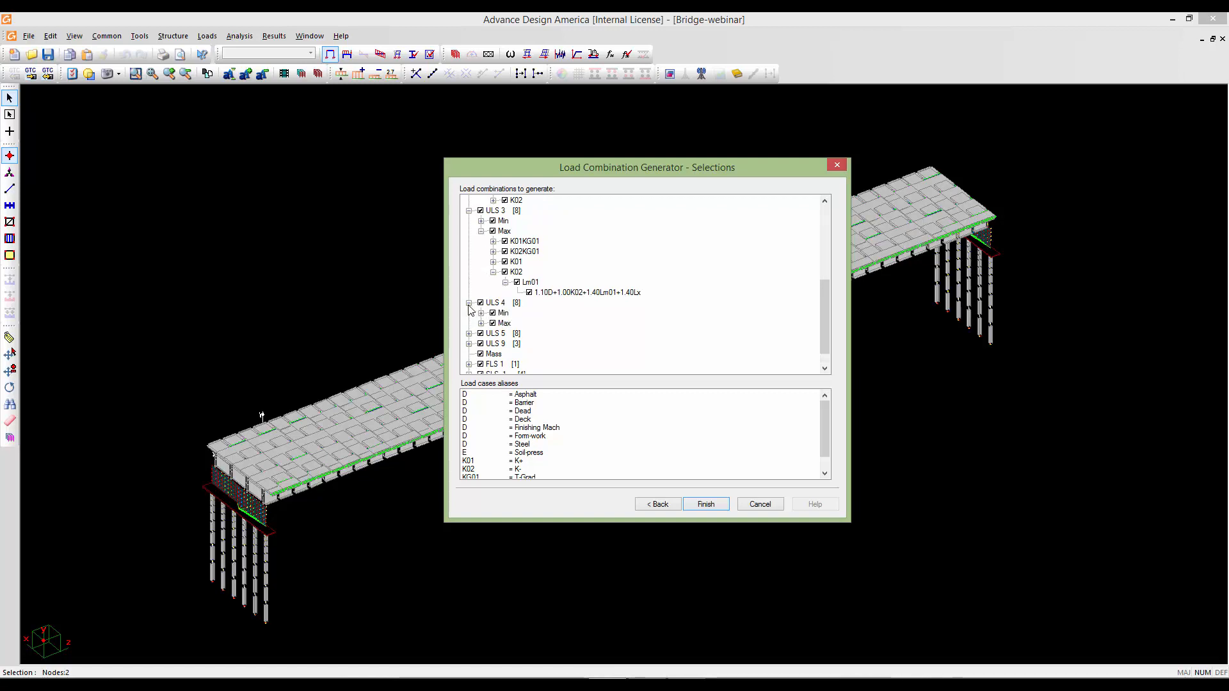
left_click(481, 313)
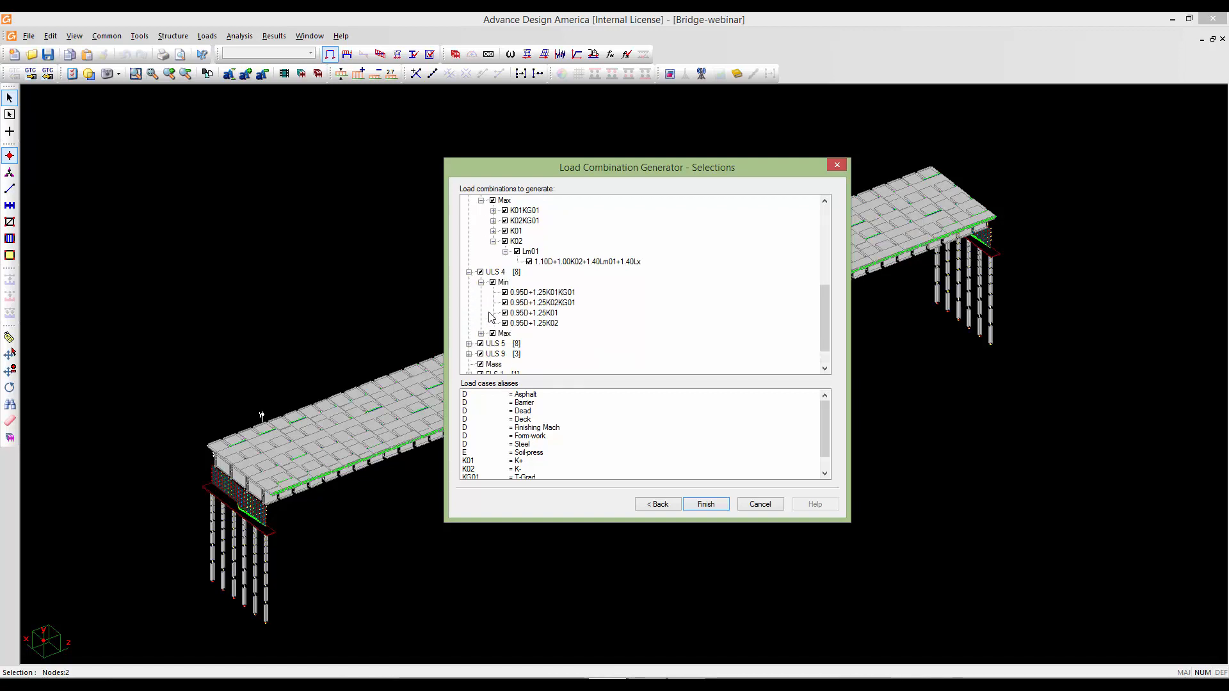
scroll(487, 315, "down", 2)
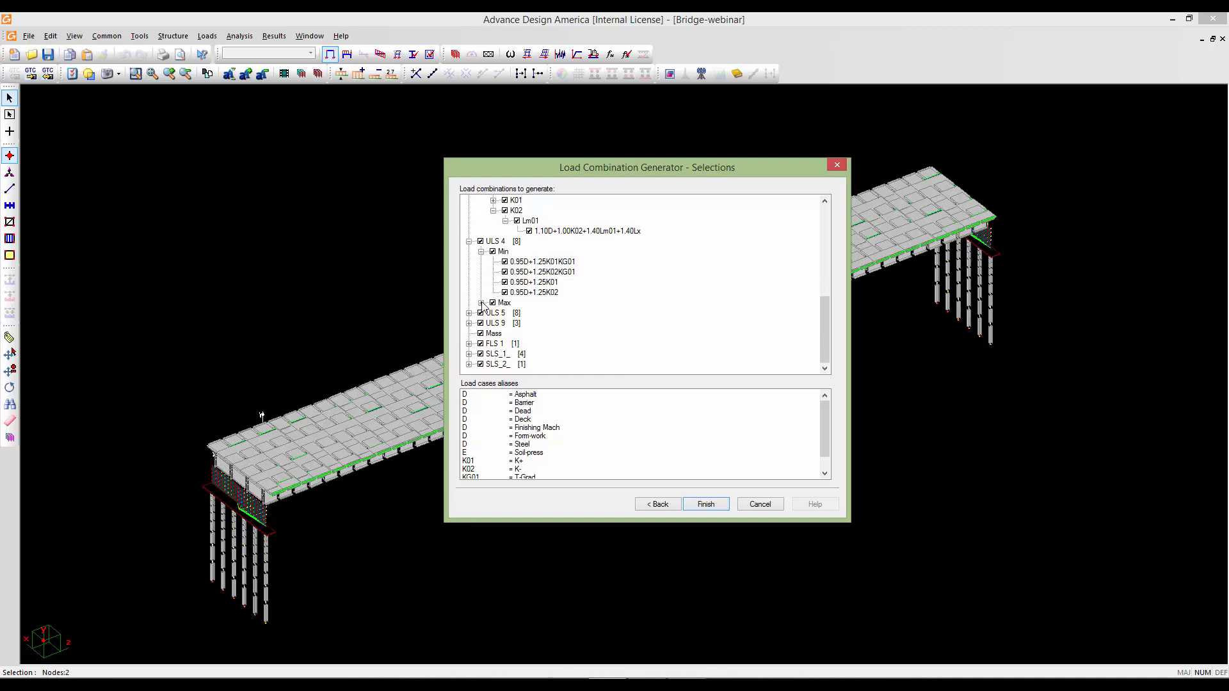
left_click(481, 303)
scroll(483, 307, "down", 1)
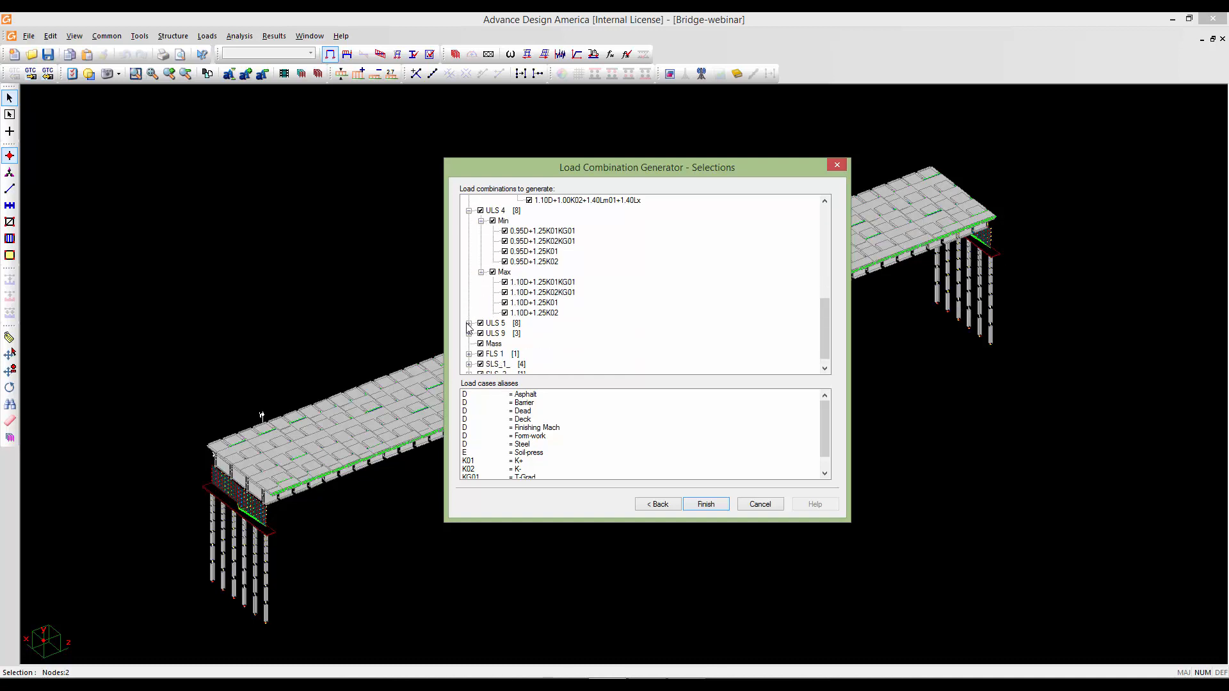
Examine how the spectral and time history envelopes are combined in the minimum and maximum ULS 5 combinations.
left_click(469, 323)
scroll(482, 320, "down", 1)
left_click(482, 304)
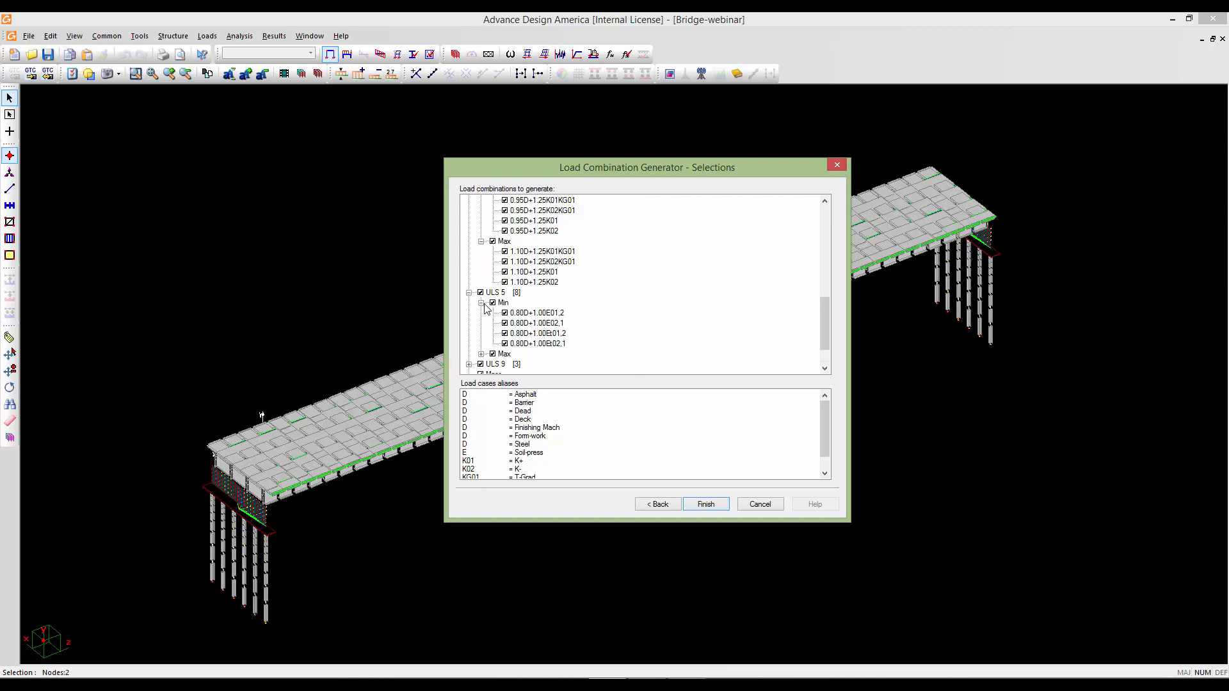
left_click(481, 303)
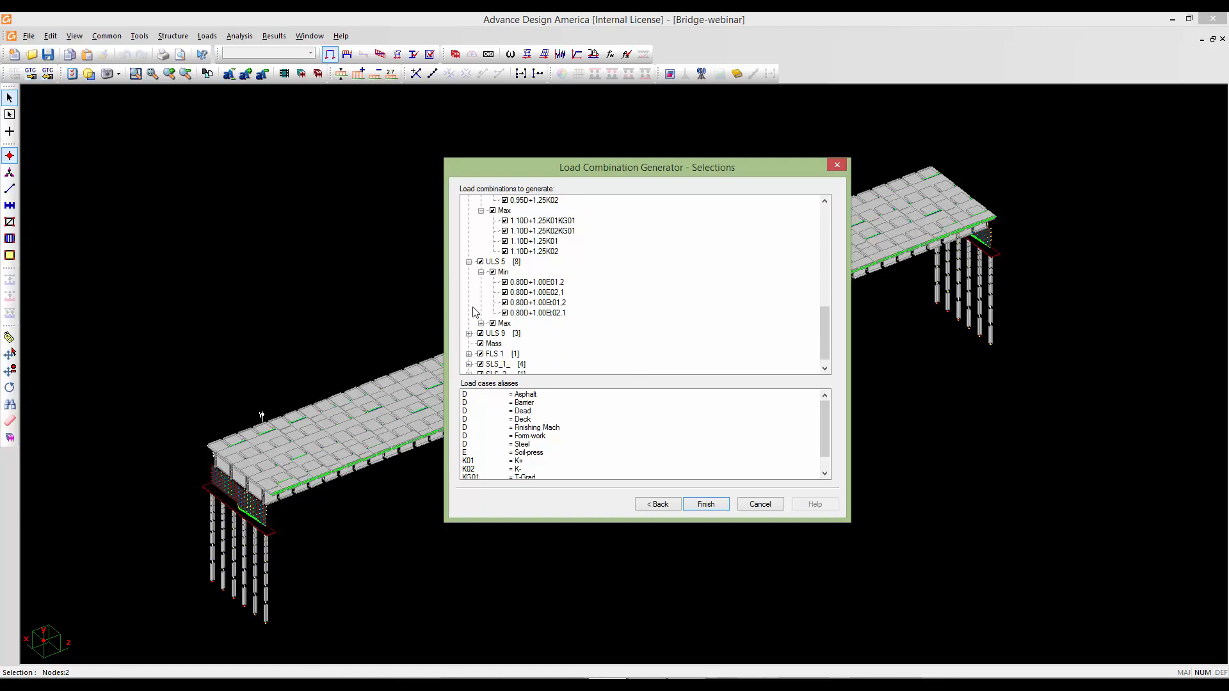
scroll(488, 309, "up", 5)
scroll(488, 310, "down", 5)
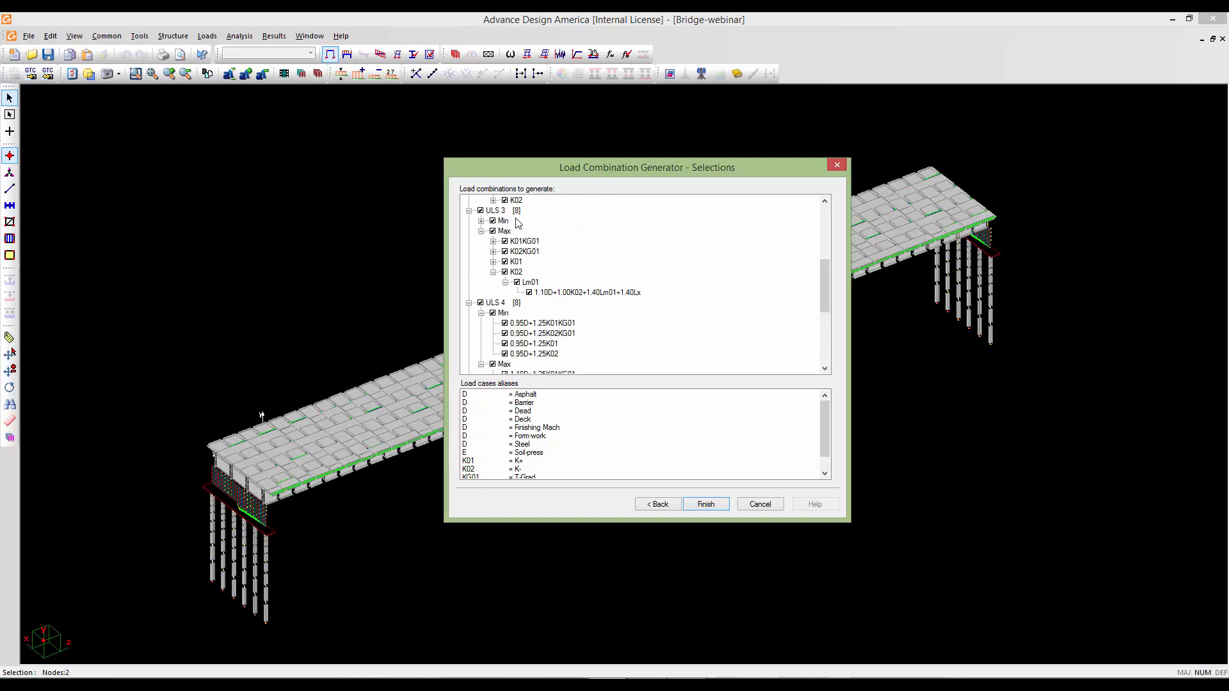
double_click(518, 221)
scroll(519, 222, "down", 3)
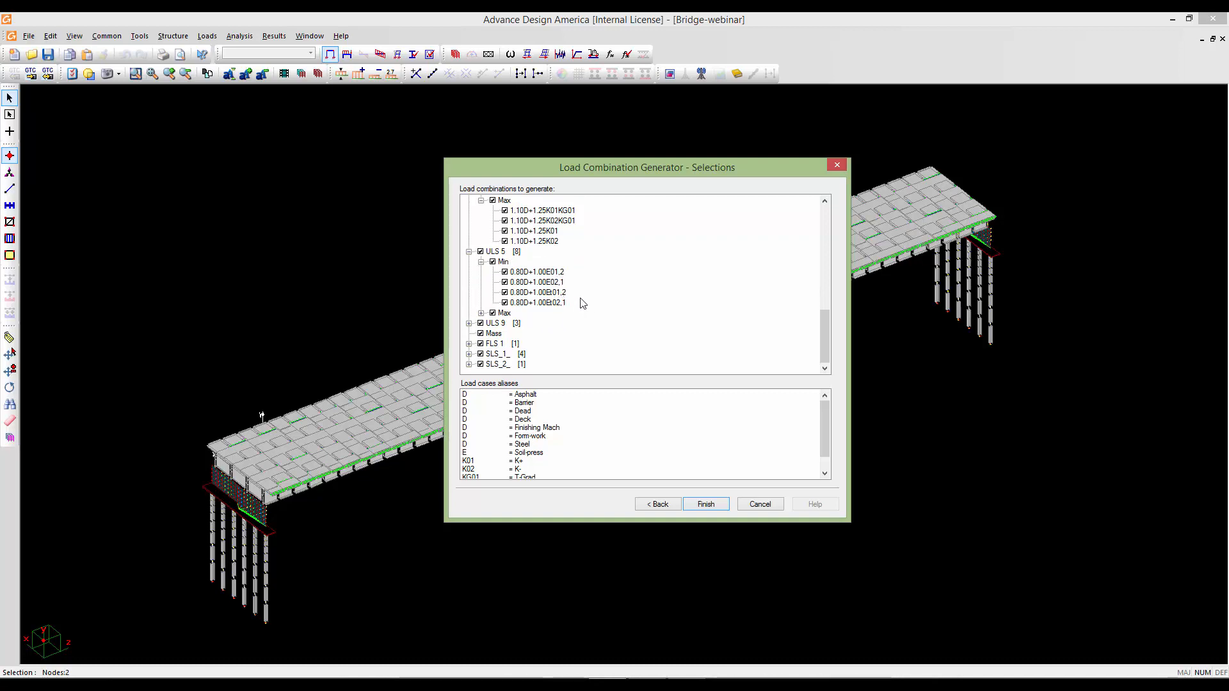
left_click(481, 313)
scroll(482, 317, "down", 2)
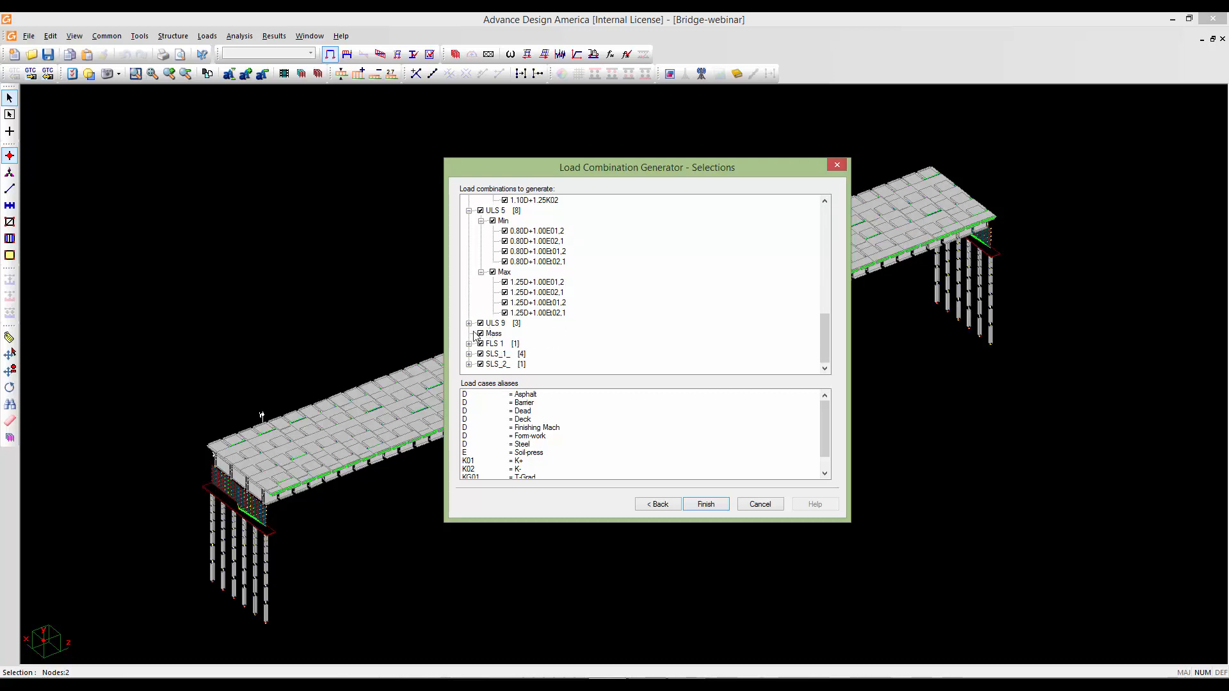
Generate the selected load combinations and review the ULS 5 seismic entries in the load combinations list.
left_click(707, 506)
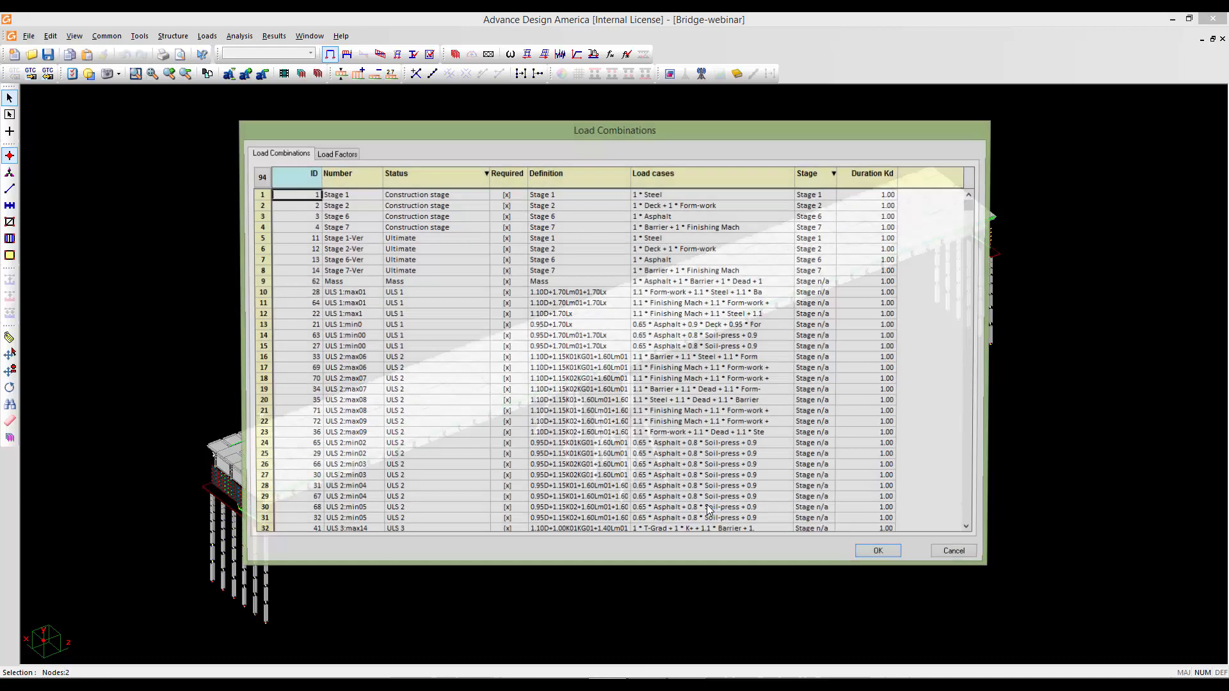
scroll(692, 410, "down", 10)
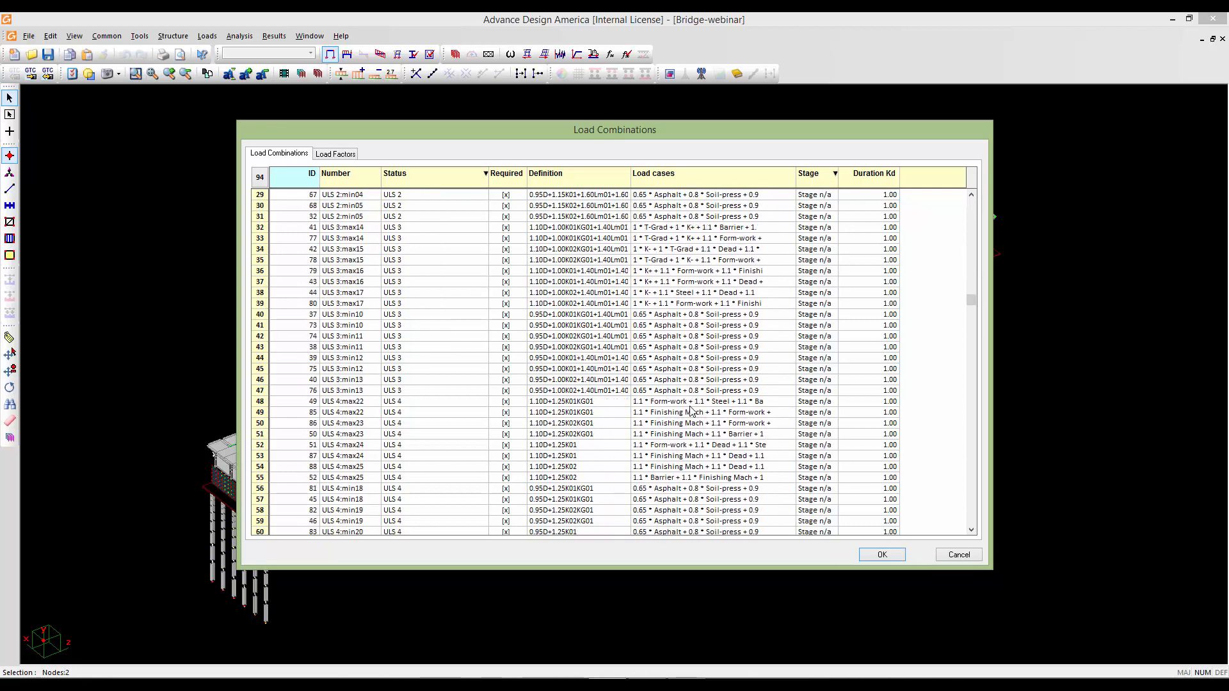
scroll(692, 410, "down", 7)
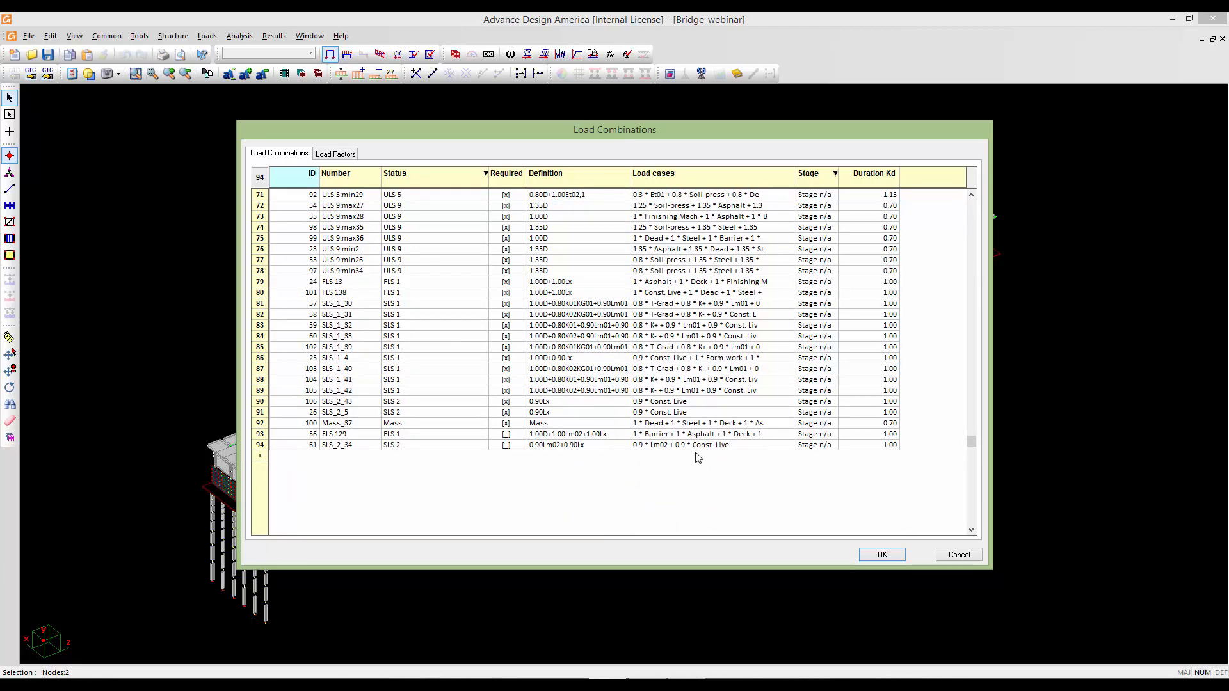
scroll(698, 456, "up", 4)
scroll(497, 407, "up", 1)
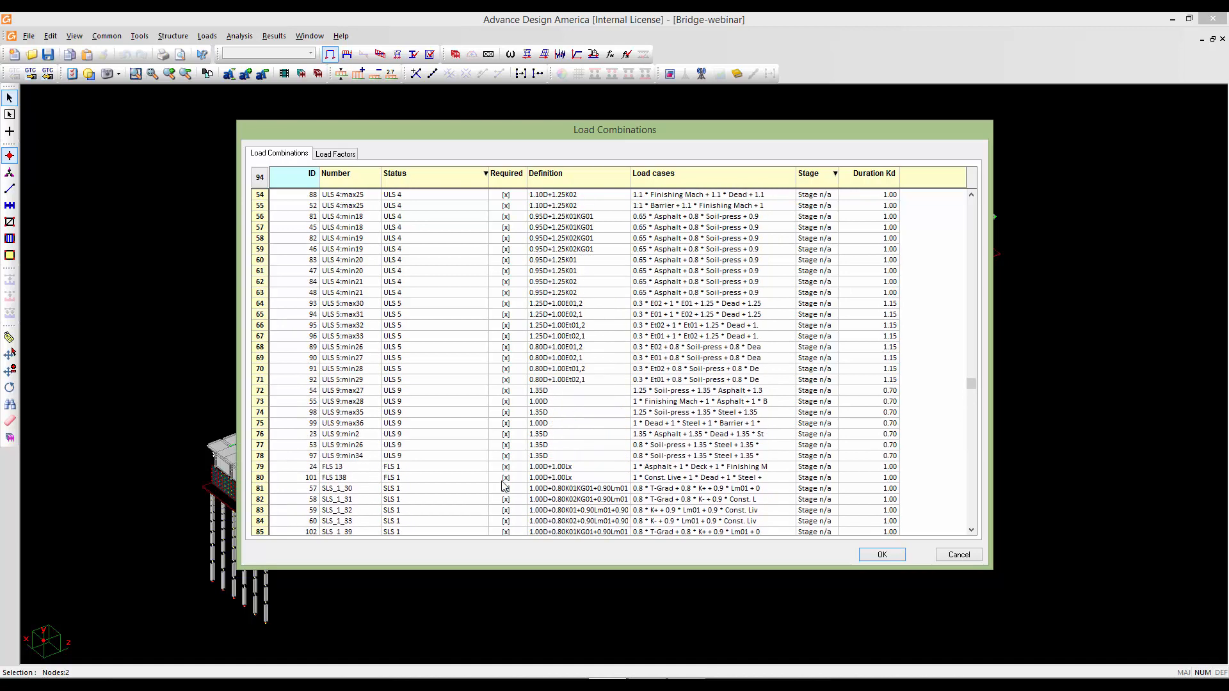
Review the generated load combinations from the ULS 5 seismic entries back to ULS 1 and close the list.
scroll(526, 371, "up", 2)
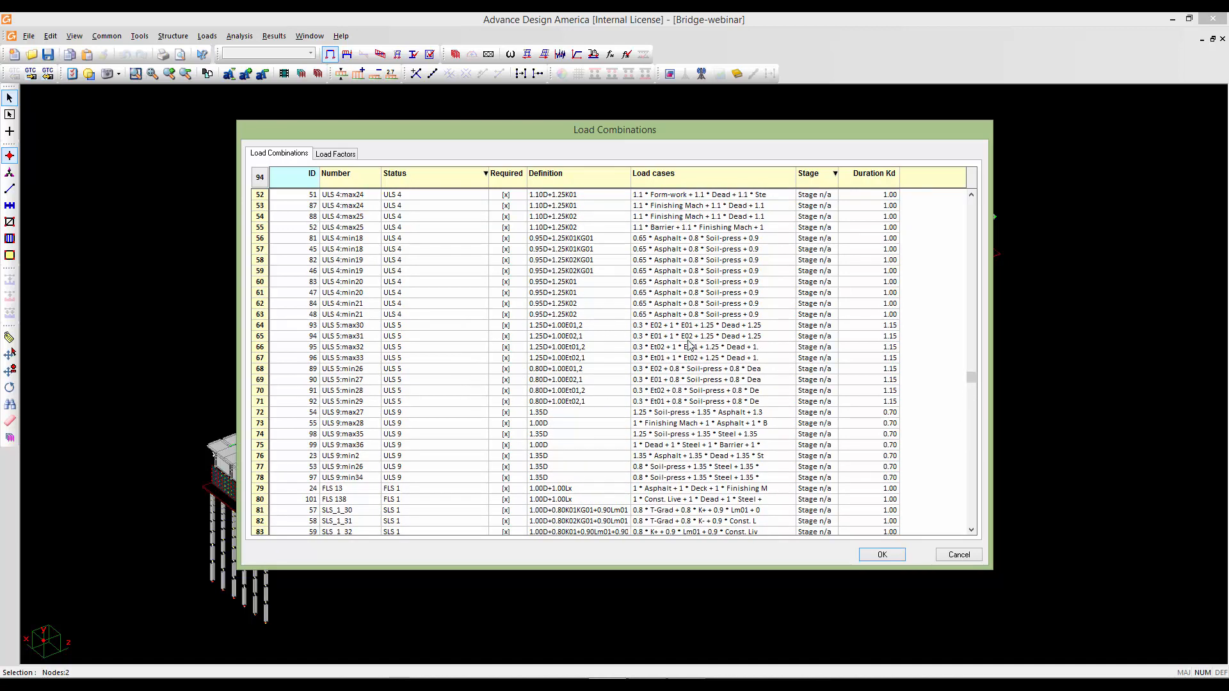
scroll(723, 383, "up", 2)
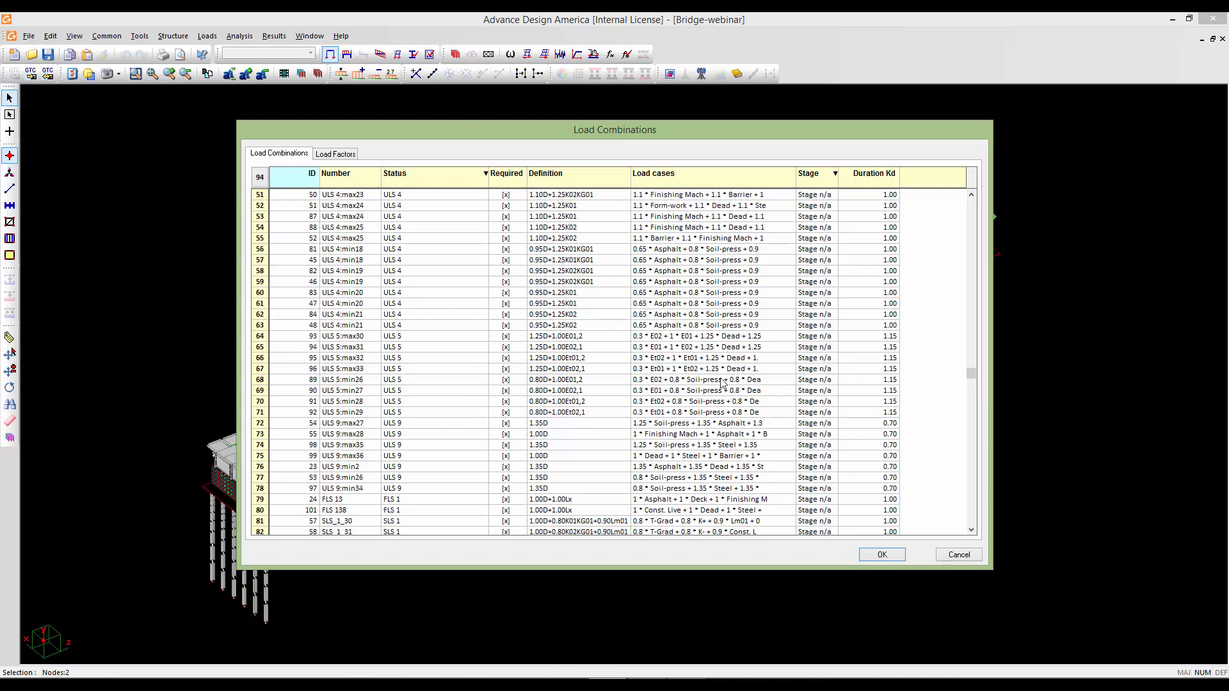
scroll(723, 382, "down", 2)
scroll(724, 384, "up", 5)
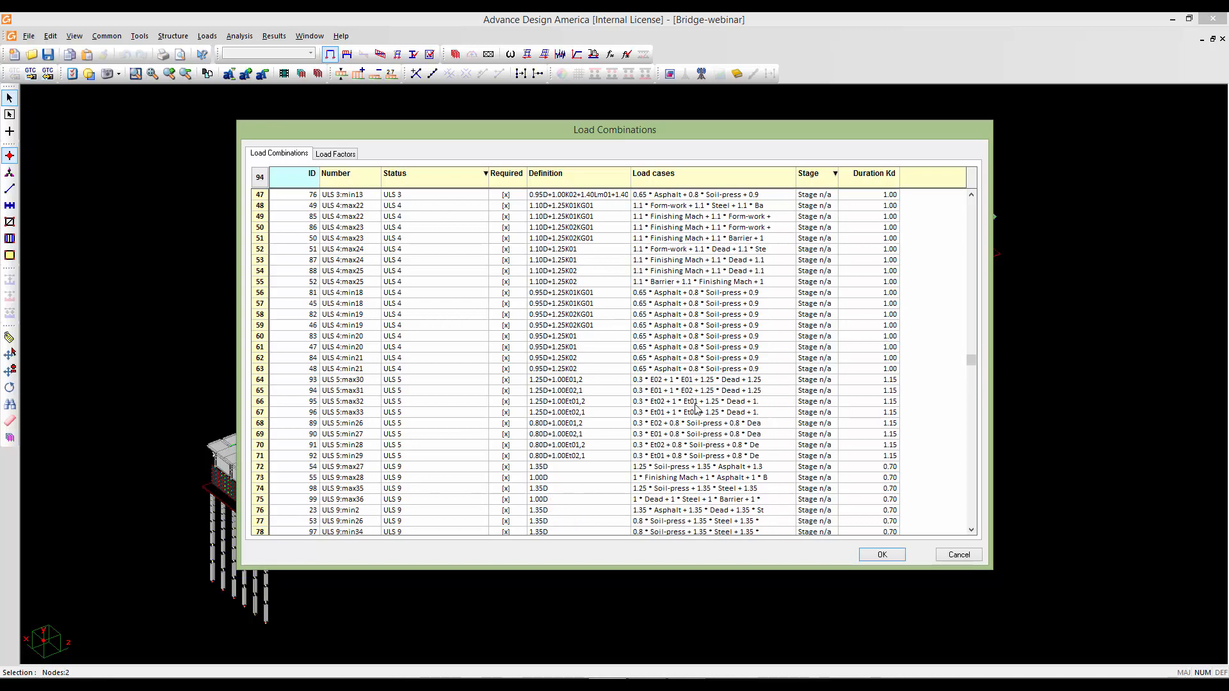
scroll(697, 410, "up", 7)
scroll(697, 410, "up", 4)
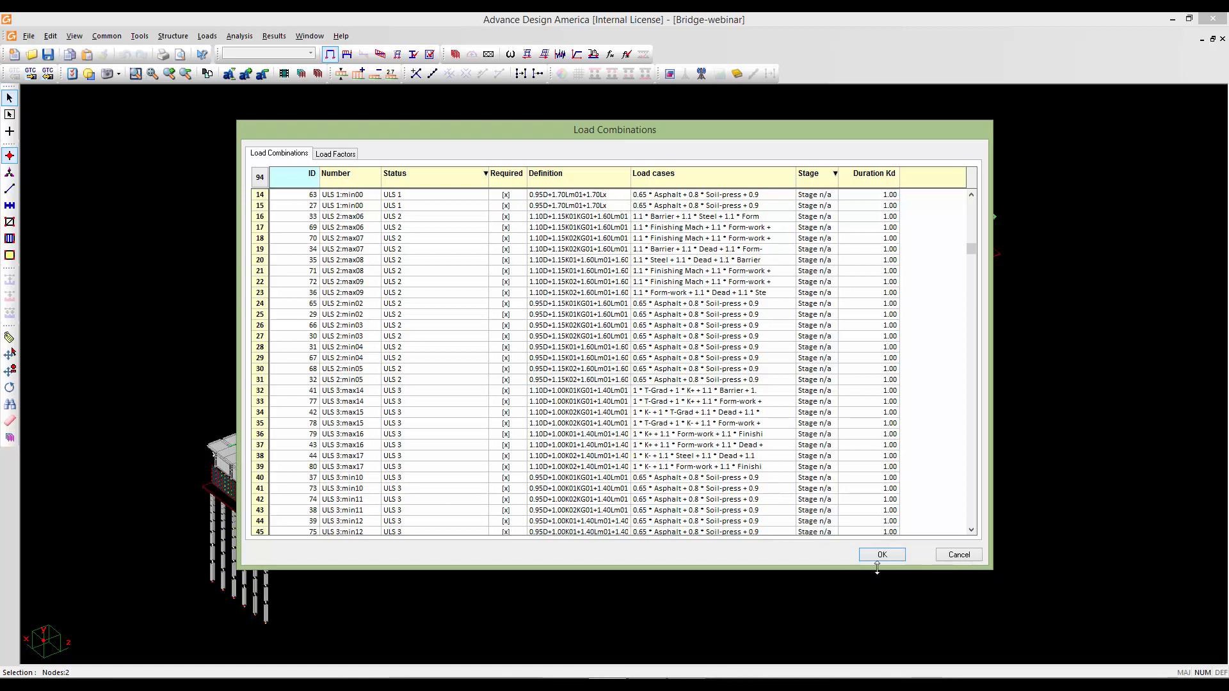
left_click(958, 556)
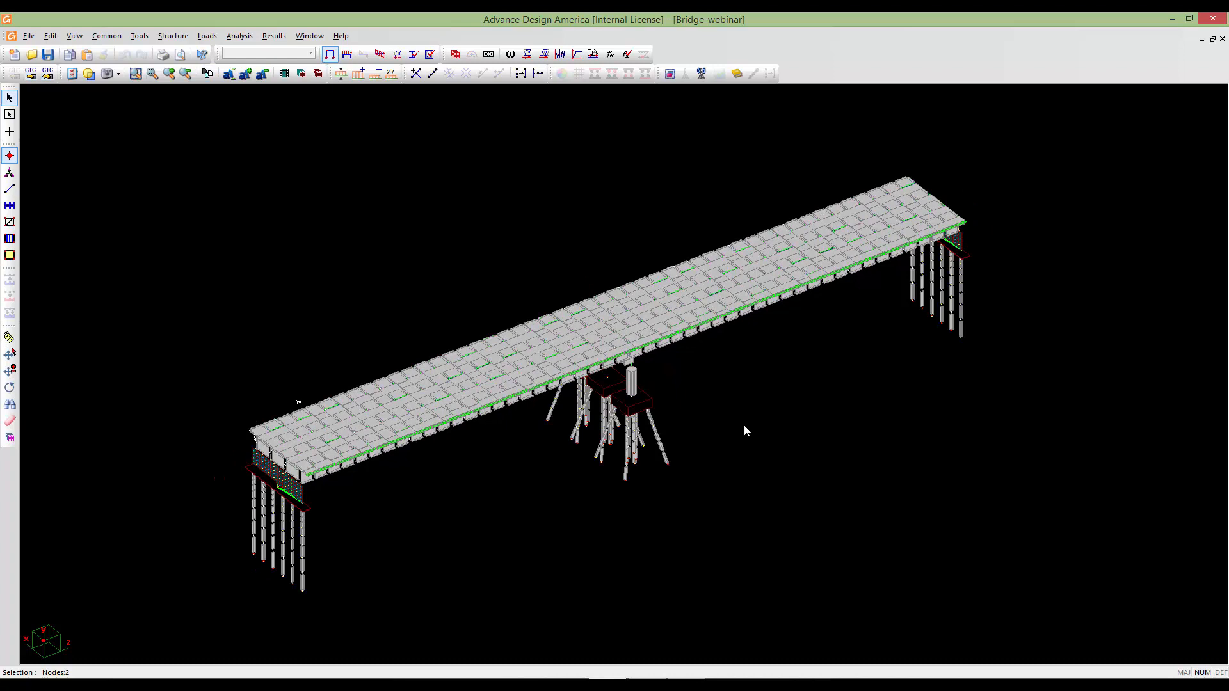
scroll(746, 428, "down", 2)
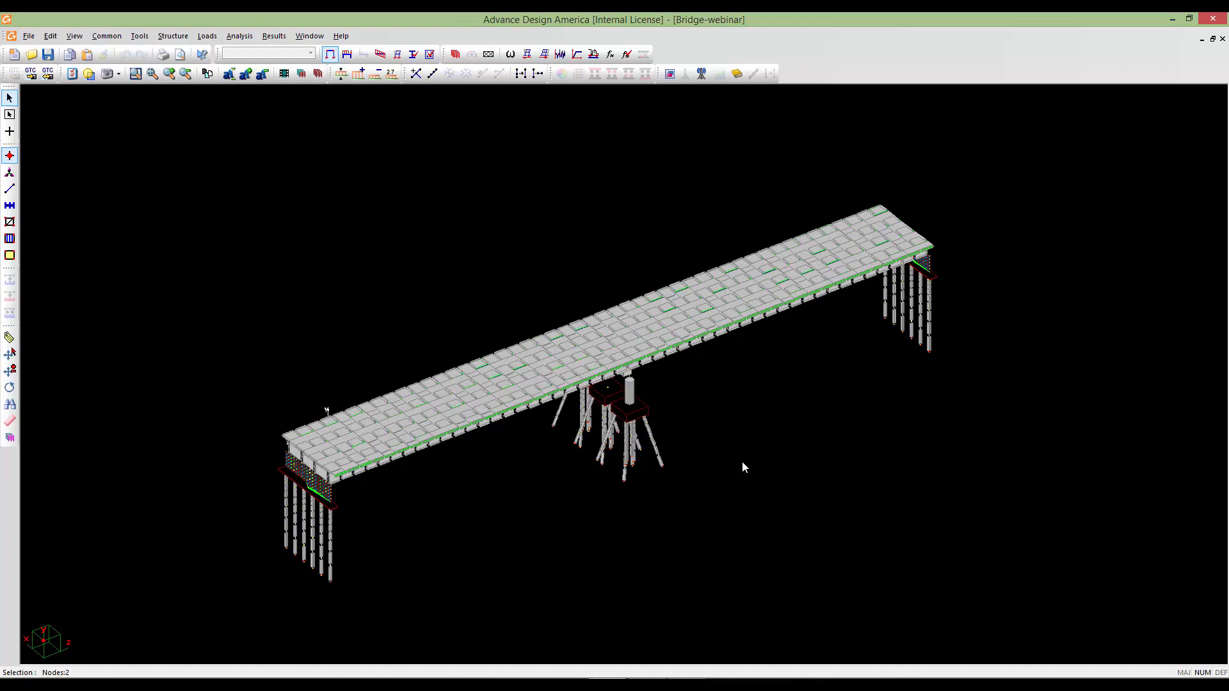
scroll(743, 461, "up", 2)
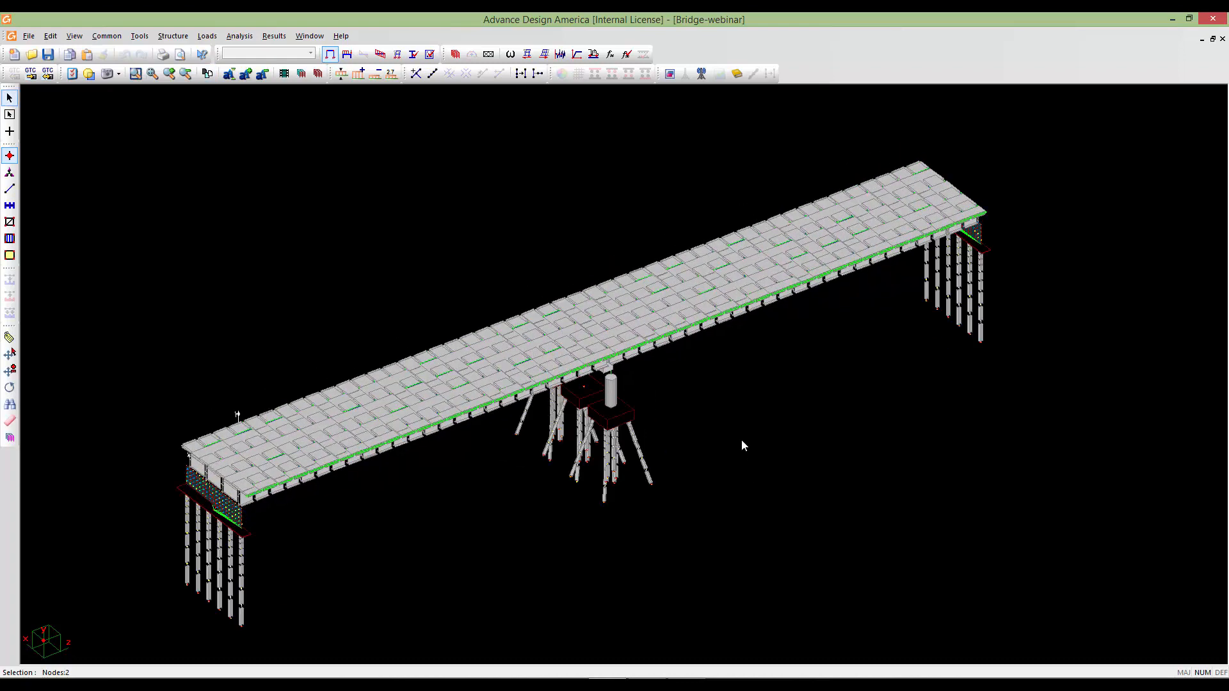
scroll(741, 440, "down", 1)
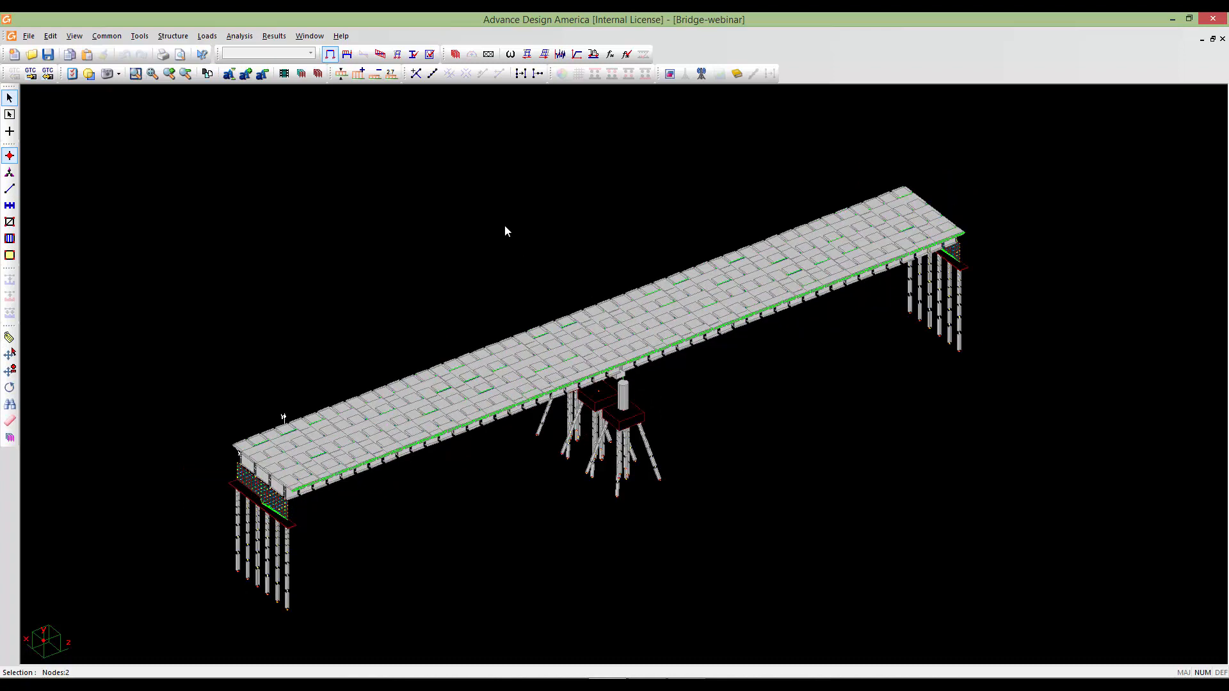
View the program's version and technical support contact information, and close the information window.
left_click(341, 36)
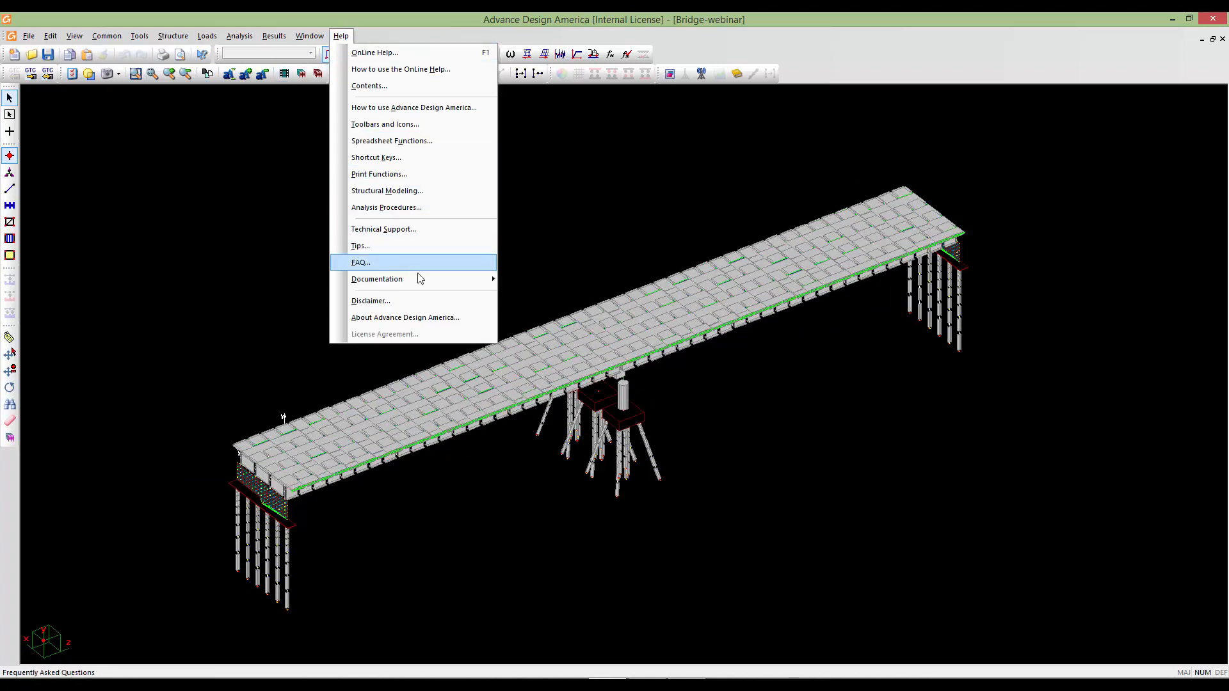
left_click(409, 318)
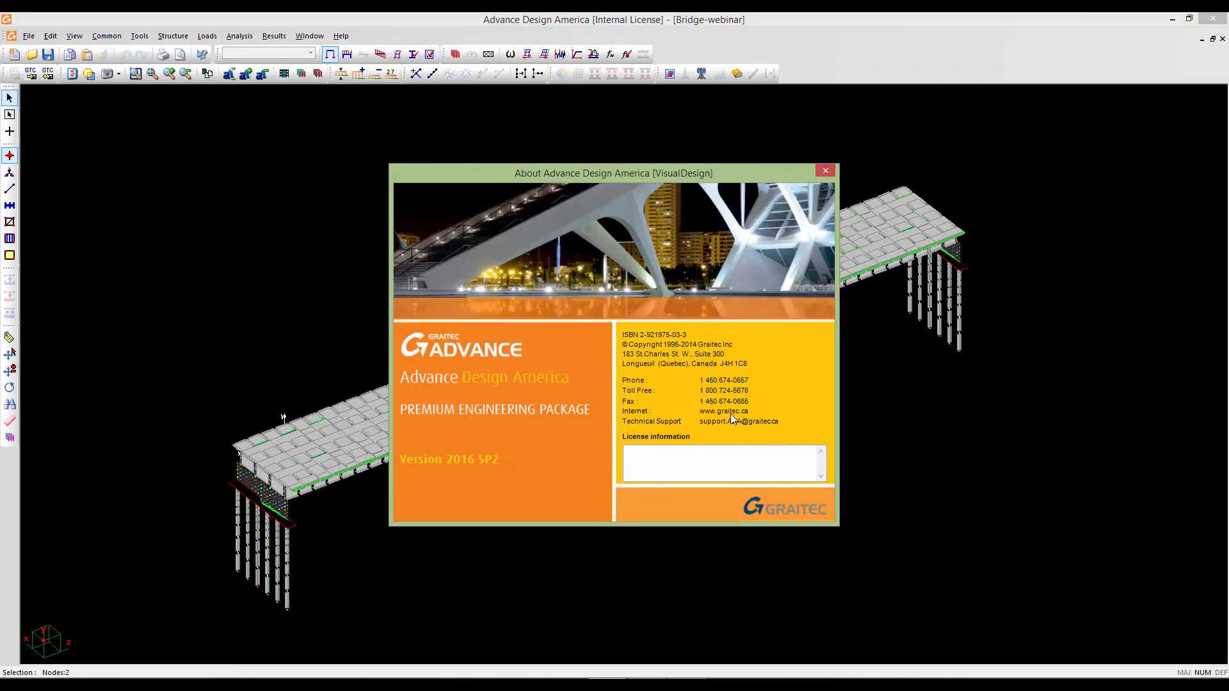
left_click(826, 171)
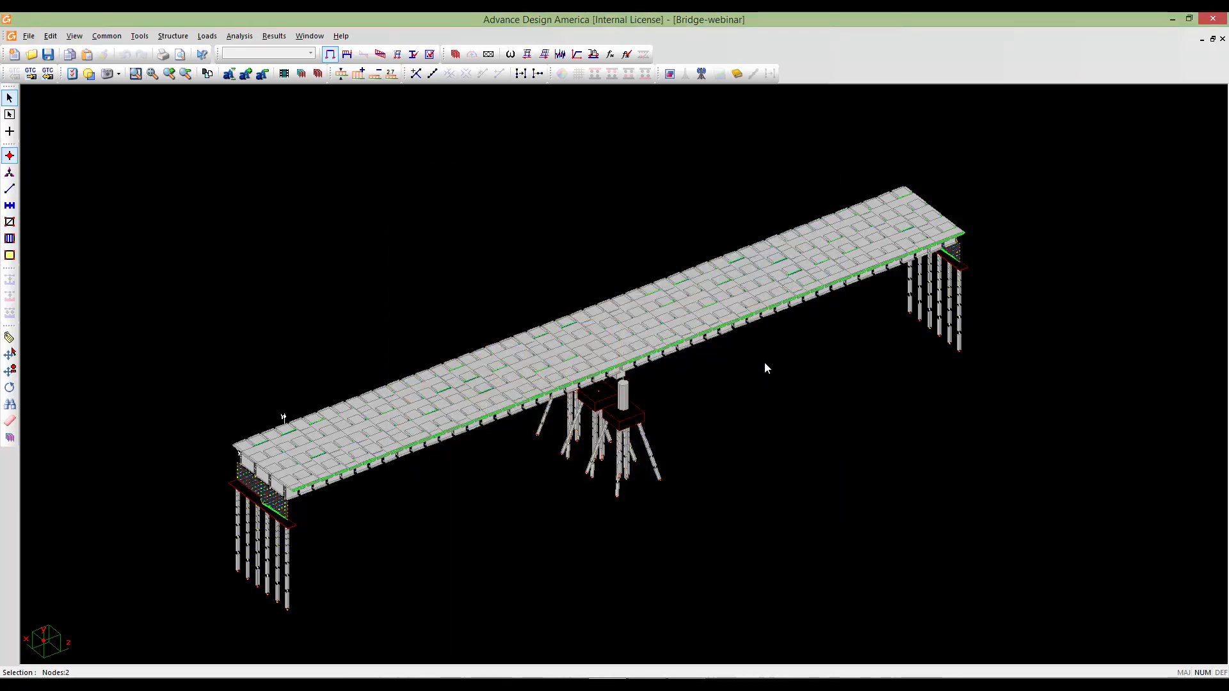